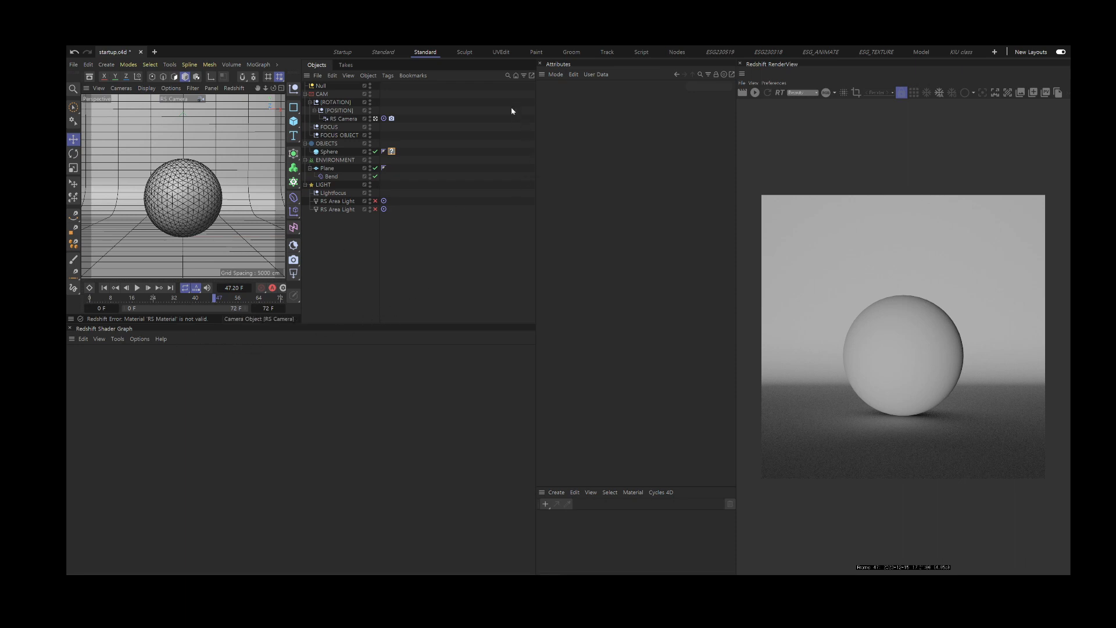
pyautogui.click(84, 339)
pyautogui.click(140, 339)
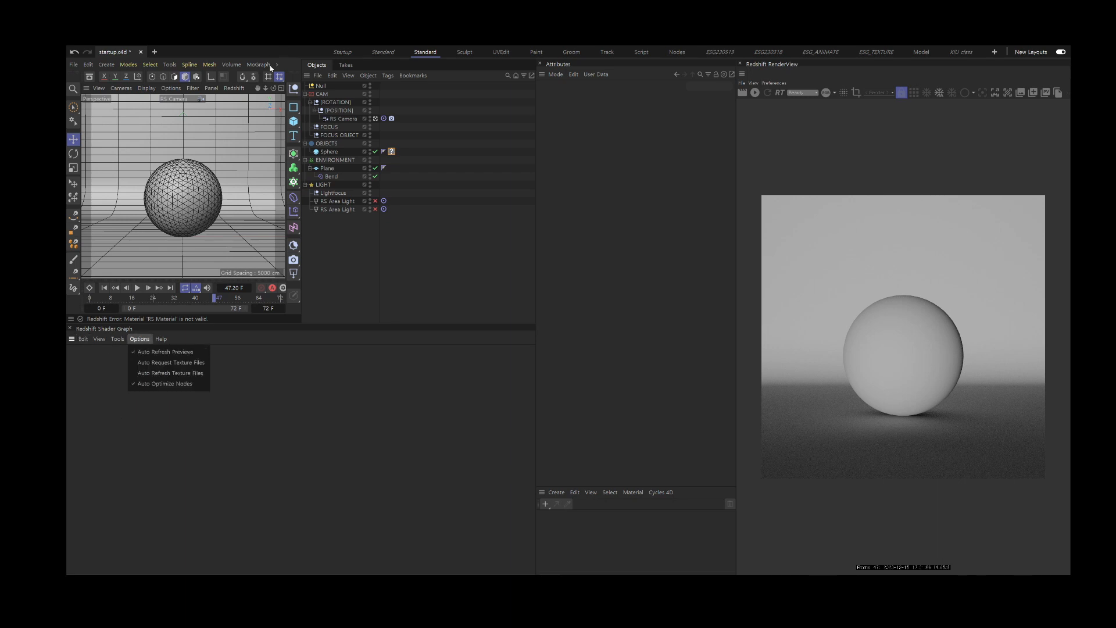
pyautogui.click(277, 65)
# Create a new Redshift RS Material and assign it to the sphere.
pyautogui.click(276, 65)
pyautogui.moveTo(296, 157)
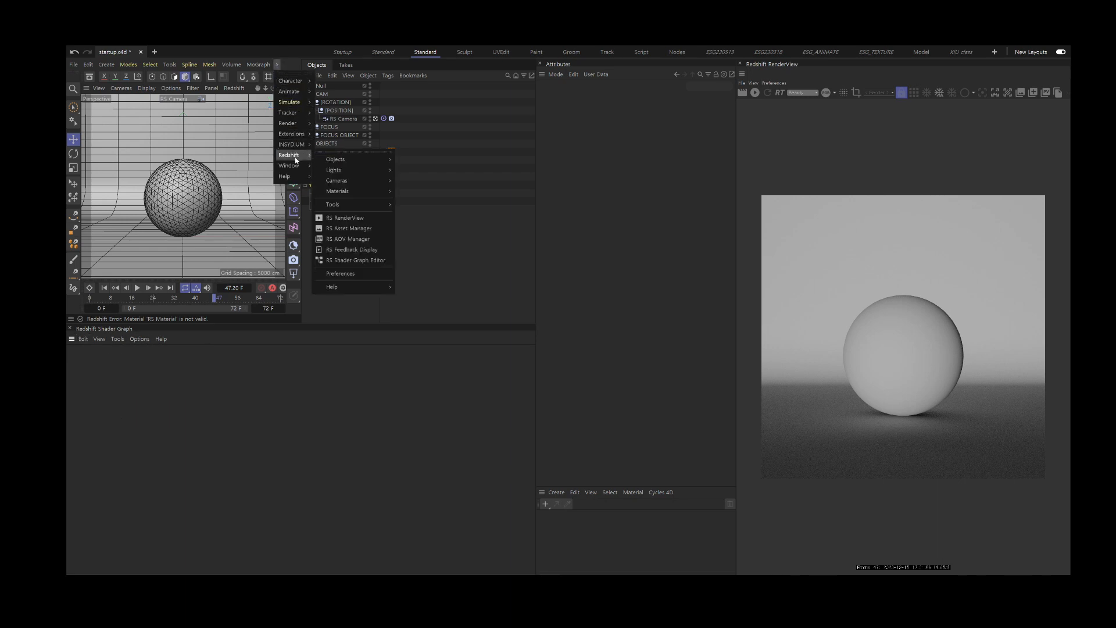
pyautogui.moveTo(360, 191)
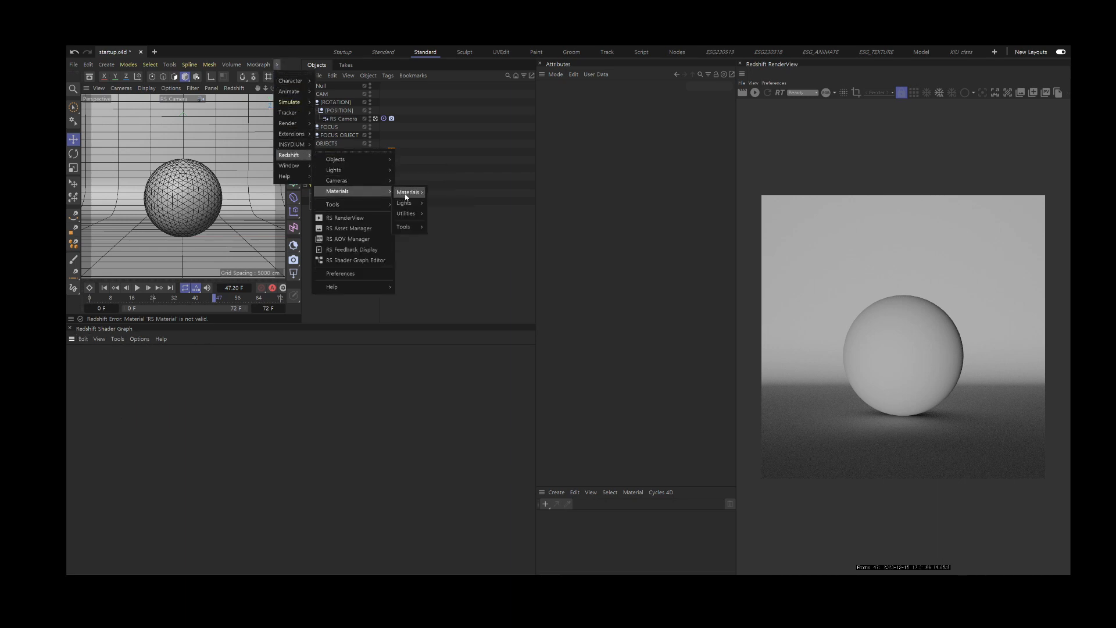
pyautogui.moveTo(406, 198)
pyautogui.click(447, 196)
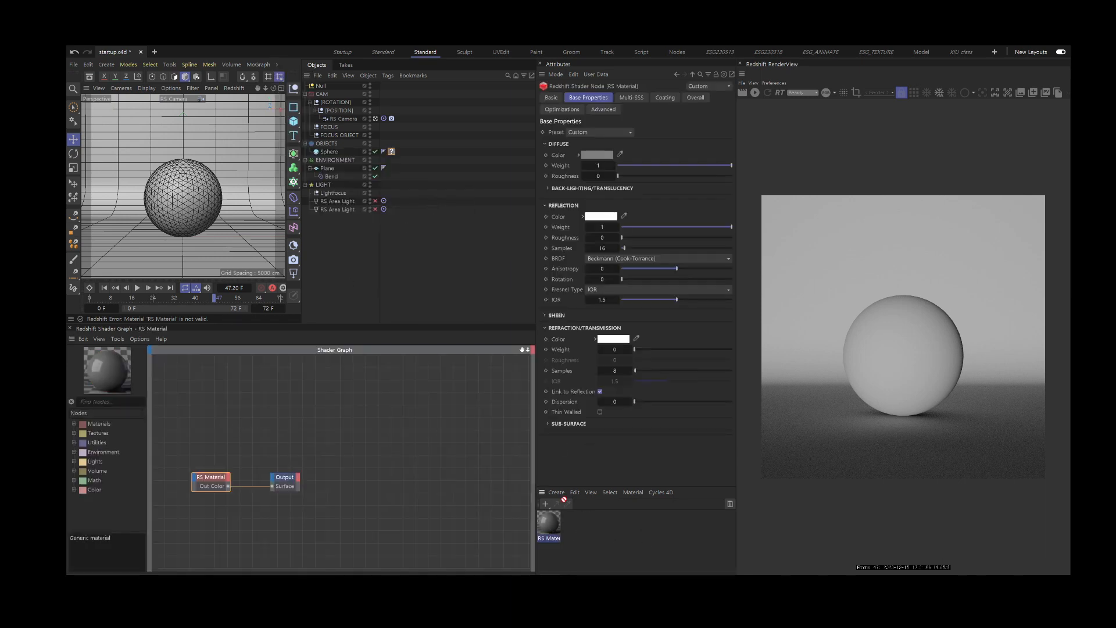
pyautogui.moveTo(564, 499); pyautogui.dragTo(207, 219)
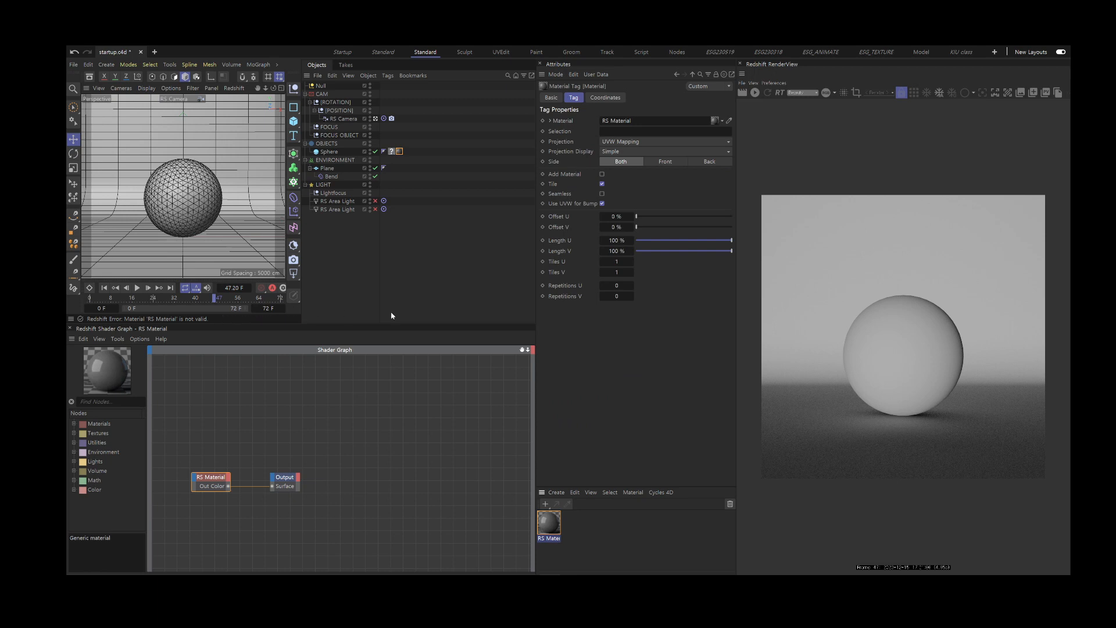
# Start the live Redshift render and enable both RS Area Lights.
pyautogui.click(754, 92)
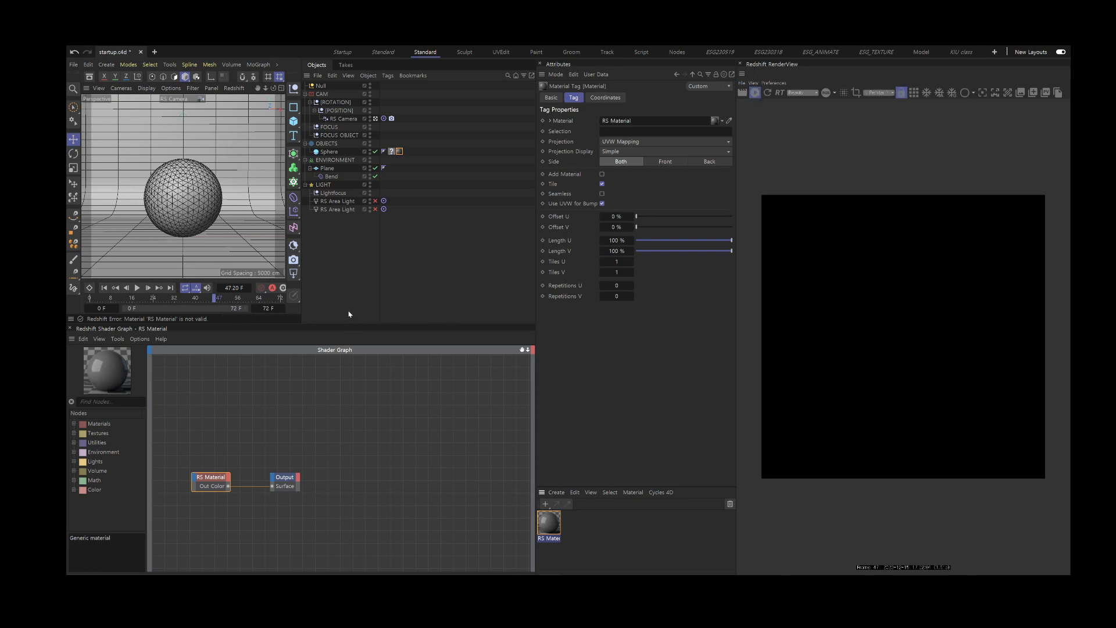
pyautogui.moveTo(376, 201); pyautogui.dragTo(376, 209)
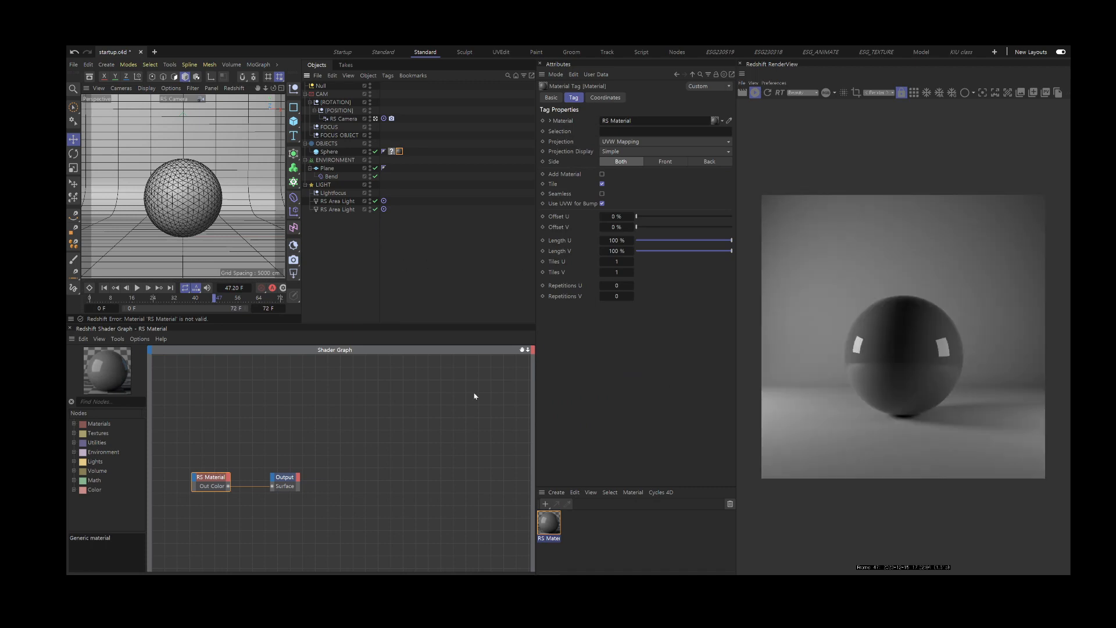
# Apply the Plastic preset to the RS Material node.
pyautogui.moveTo(309, 508); pyautogui.dragTo(318, 516)
pyautogui.moveTo(206, 453); pyautogui.dragTo(227, 498)
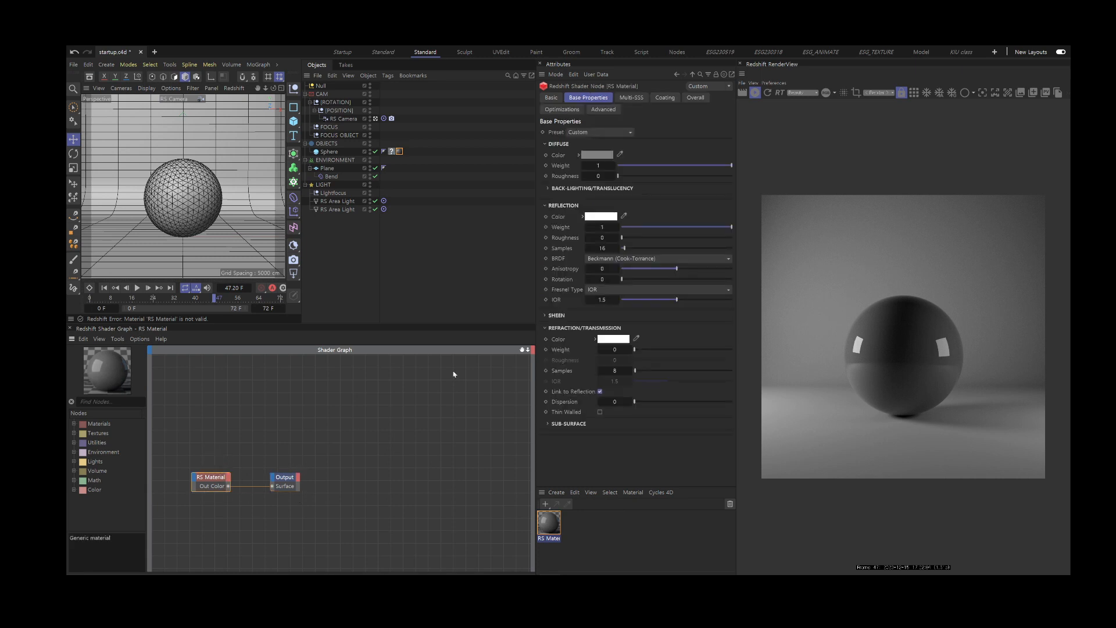
pyautogui.click(623, 131)
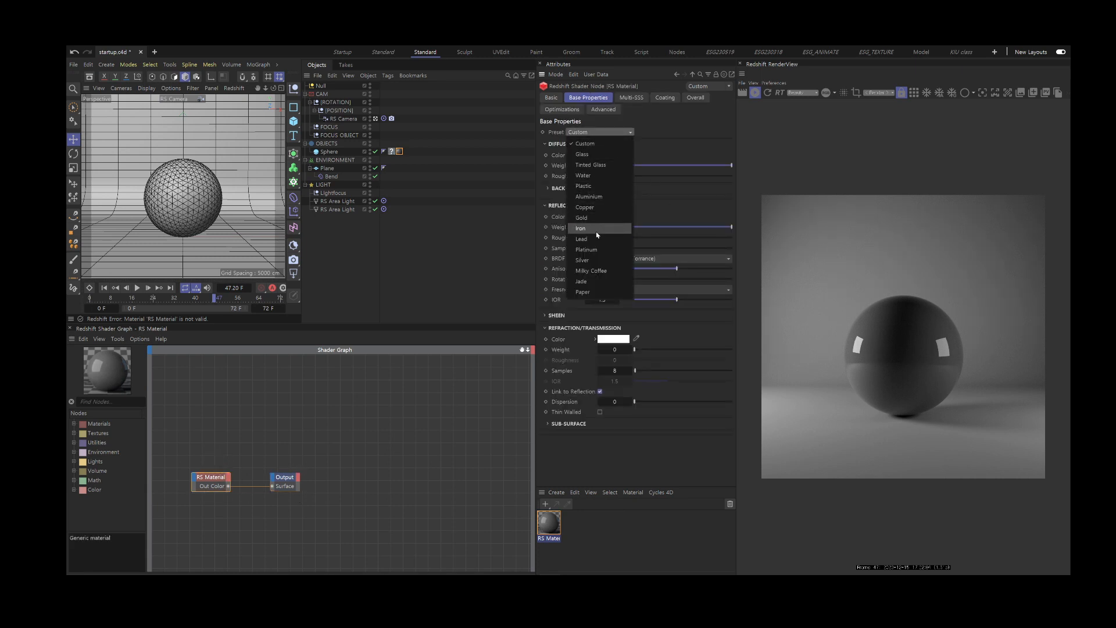
pyautogui.click(585, 186)
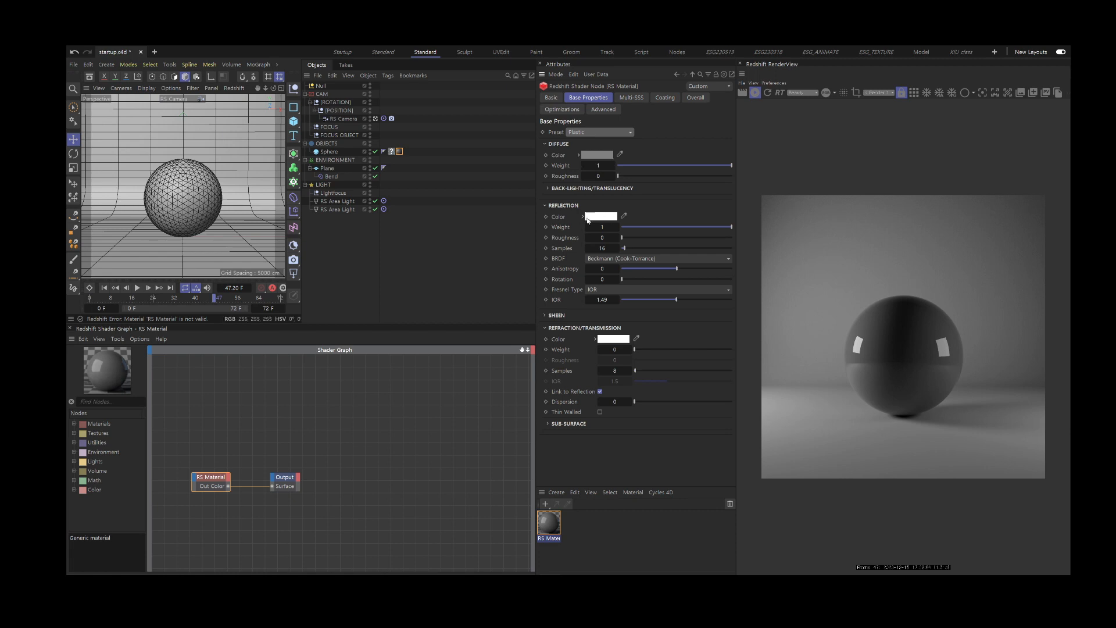
# Frame the sphere closely in the free perspective view and make the Redshift render follow the active view.
pyautogui.middleClick(223, 194)
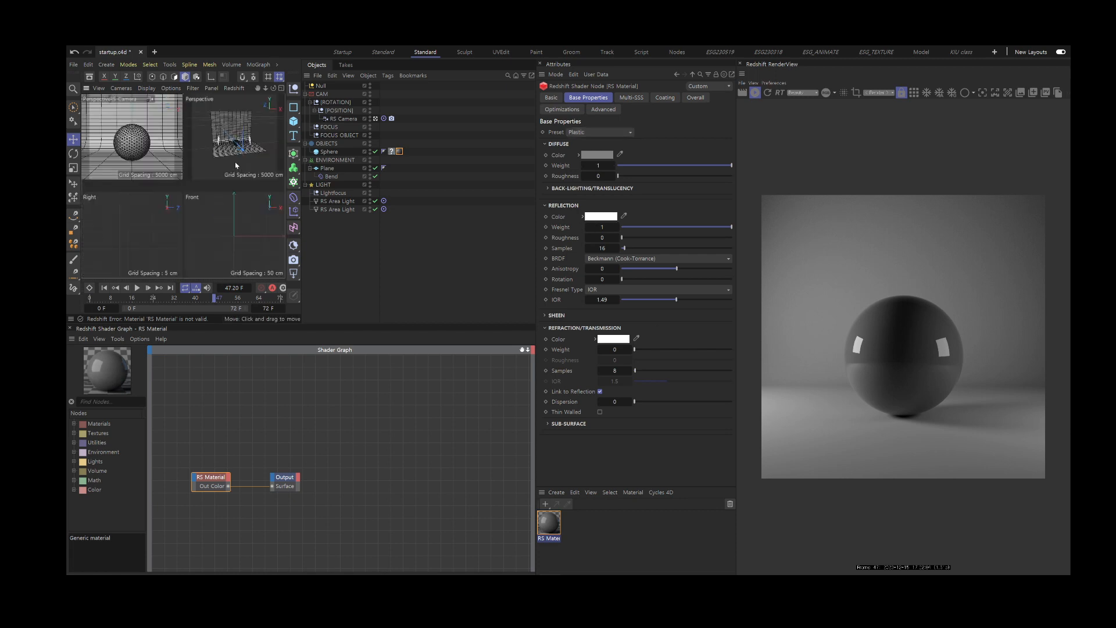
pyautogui.middleClick(235, 157)
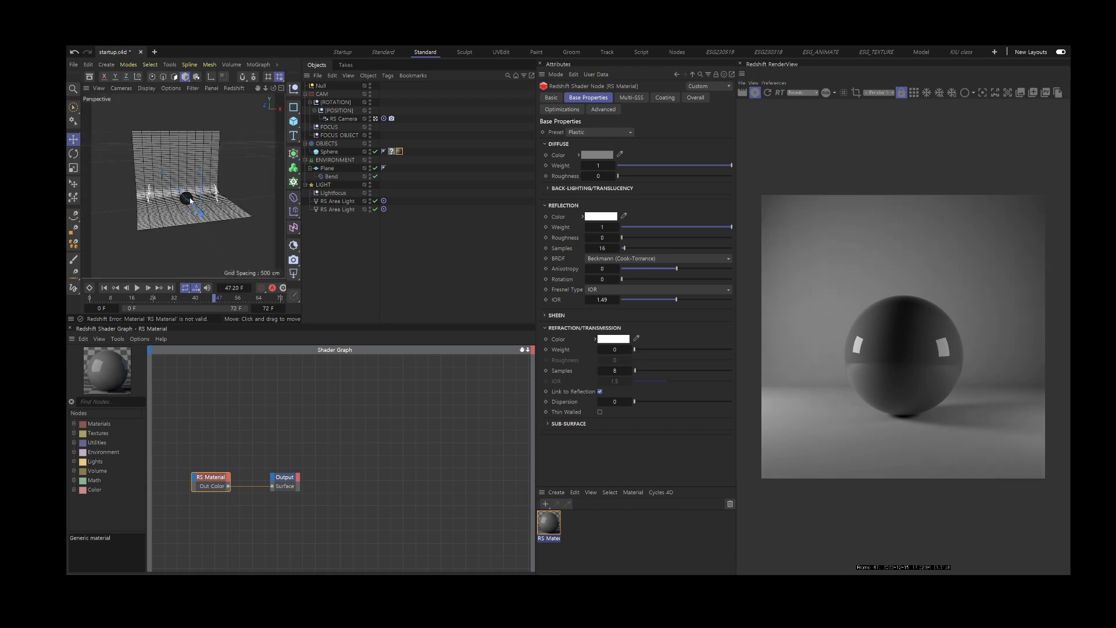
pyautogui.keyDown('alt'); pyautogui.moveTo(187, 198); pyautogui.dragTo(271, 192, button='right'); pyautogui.keyUp('alt')
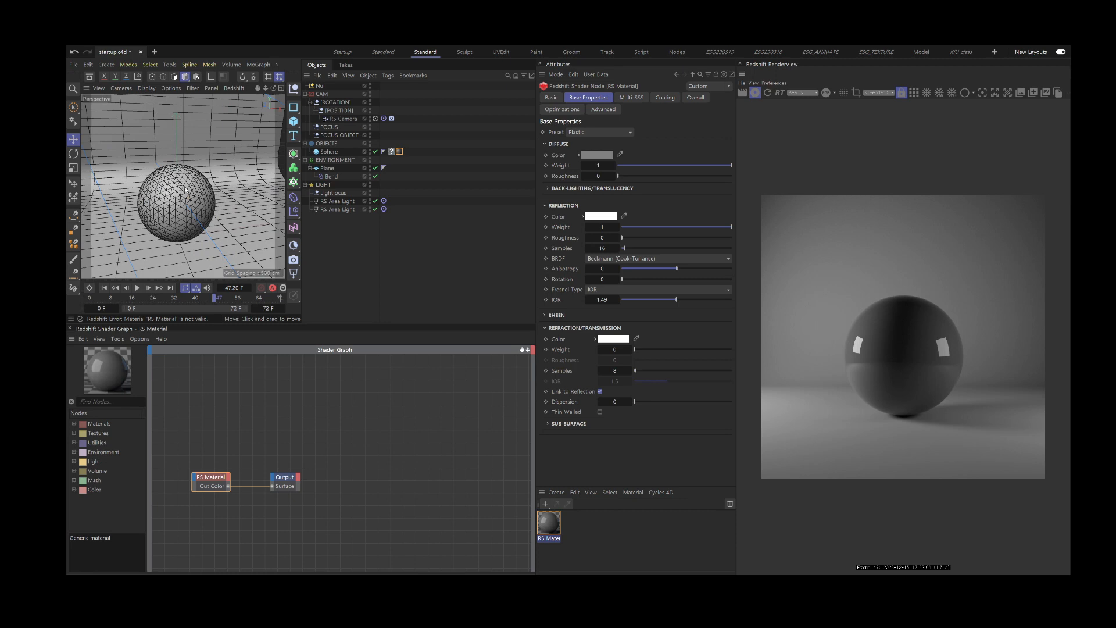
pyautogui.keyDown('alt'); pyautogui.moveTo(157, 195); pyautogui.dragTo(172, 196); pyautogui.keyUp('alt')
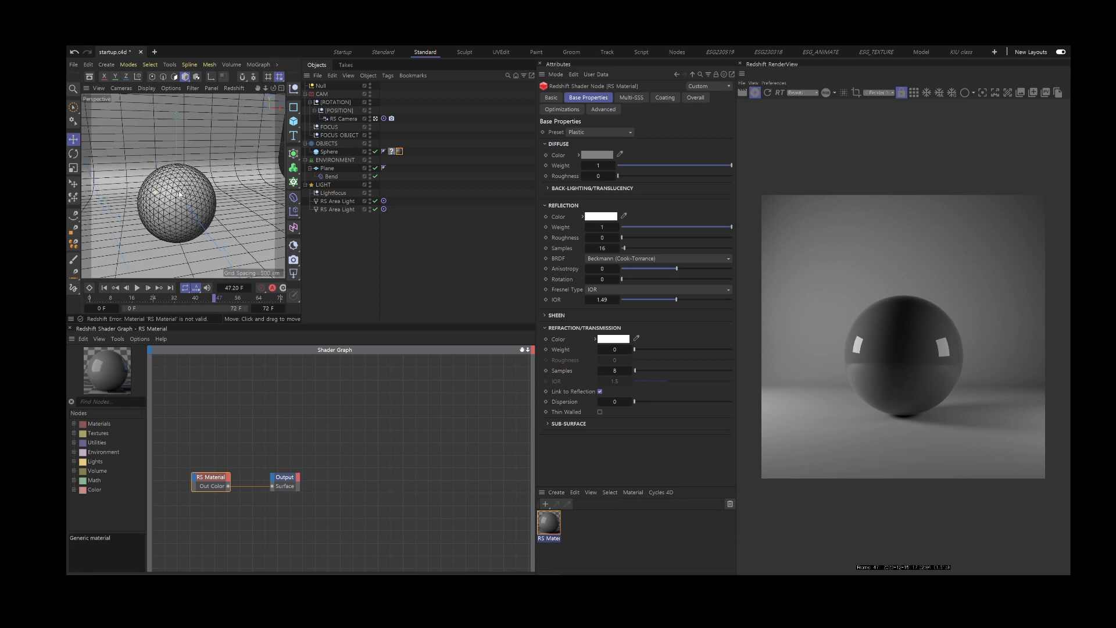
pyautogui.keyDown('alt'); pyautogui.moveTo(179, 195); pyautogui.dragTo(188, 195, button='right'); pyautogui.keyUp('alt')
pyautogui.keyDown('alt'); pyautogui.moveTo(199, 194); pyautogui.dragTo(212, 192); pyautogui.keyUp('alt')
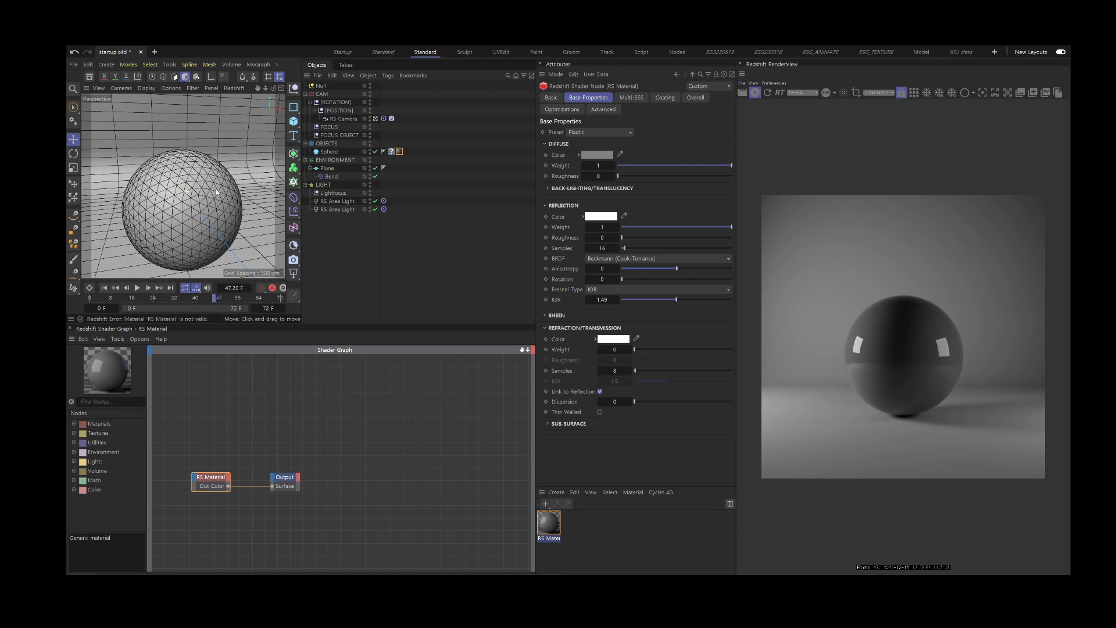
pyautogui.keyDown('alt'); pyautogui.moveTo(215, 191); pyautogui.dragTo(202, 190, button='right'); pyautogui.keyUp('alt')
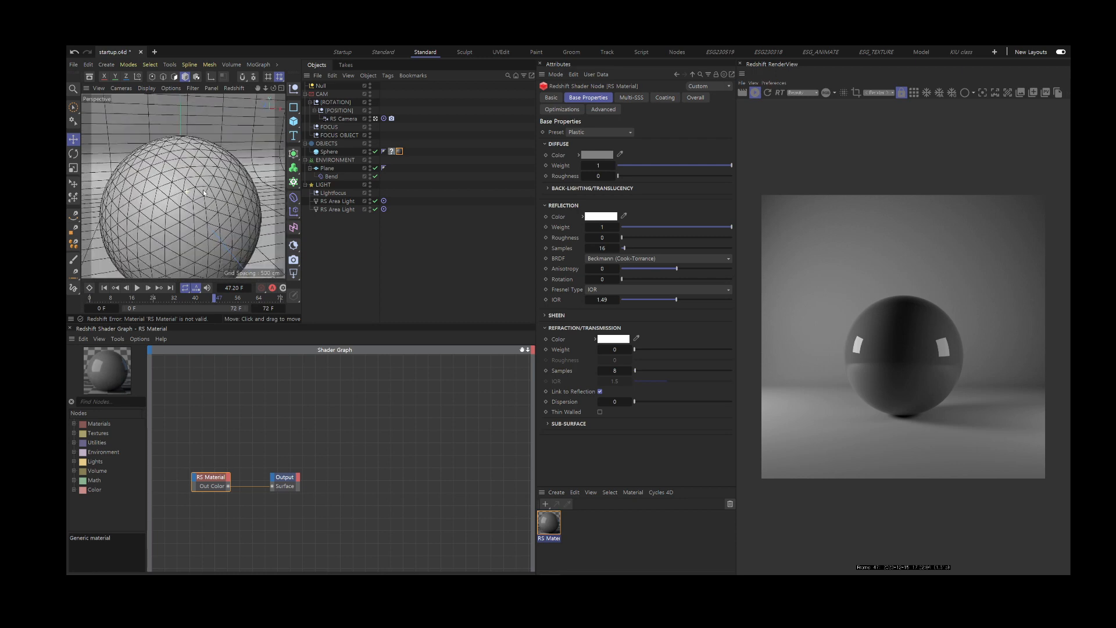
pyautogui.click(872, 93)
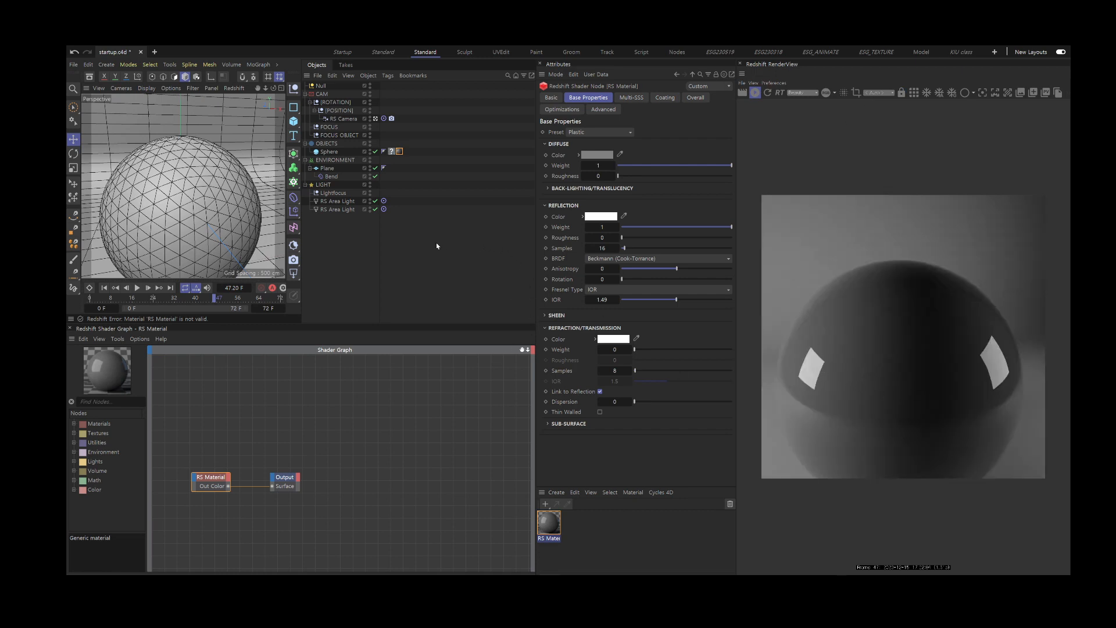
# Delete the empty material tag from the Sphere object.
pyautogui.click(337, 201)
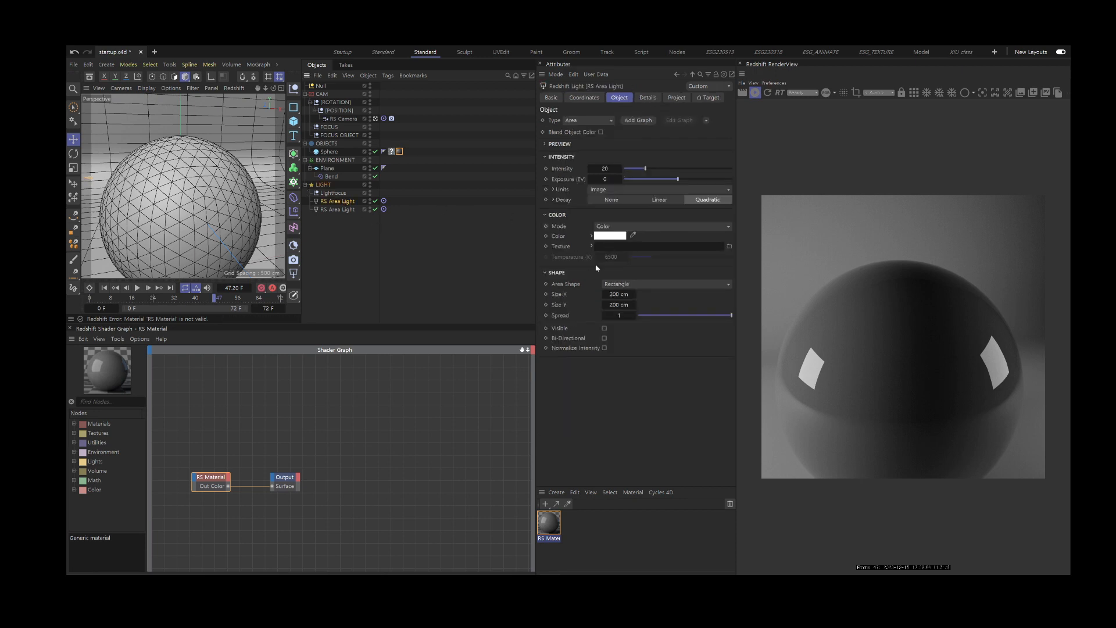
pyautogui.middleClick(191, 177)
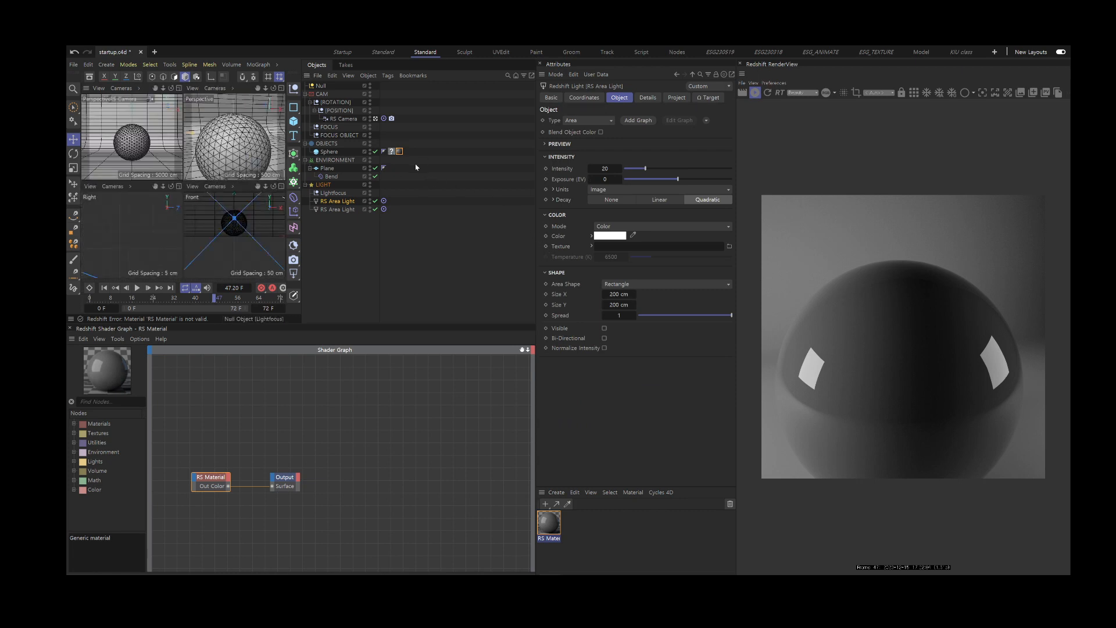
pyautogui.click(392, 153)
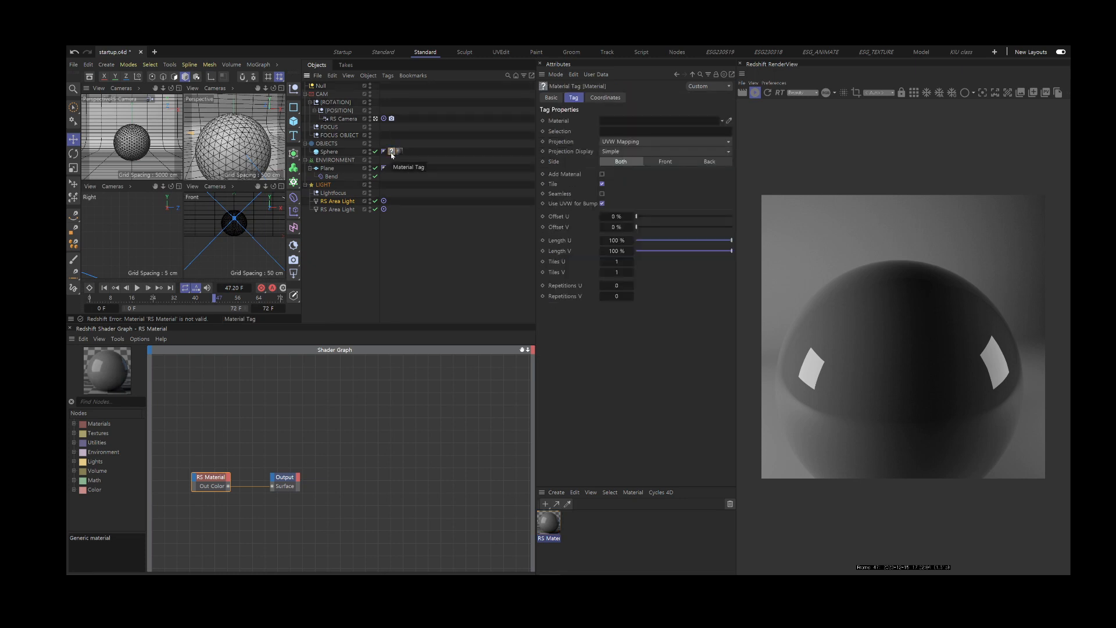
pyautogui.press('Delete')
# Set the first RS Area Light's Size X and Size Y to 400 cm each.
pyautogui.click(342, 202)
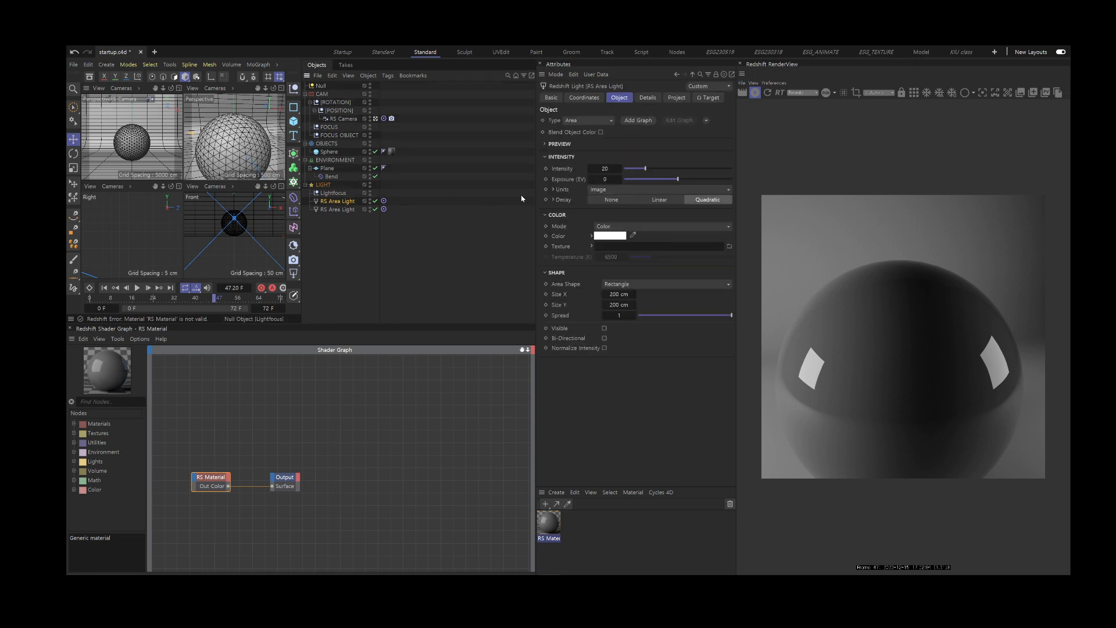
pyautogui.click(618, 294)
pyautogui.write('400')
pyautogui.press('Tab')
pyautogui.write('400')
pyautogui.press('Return')
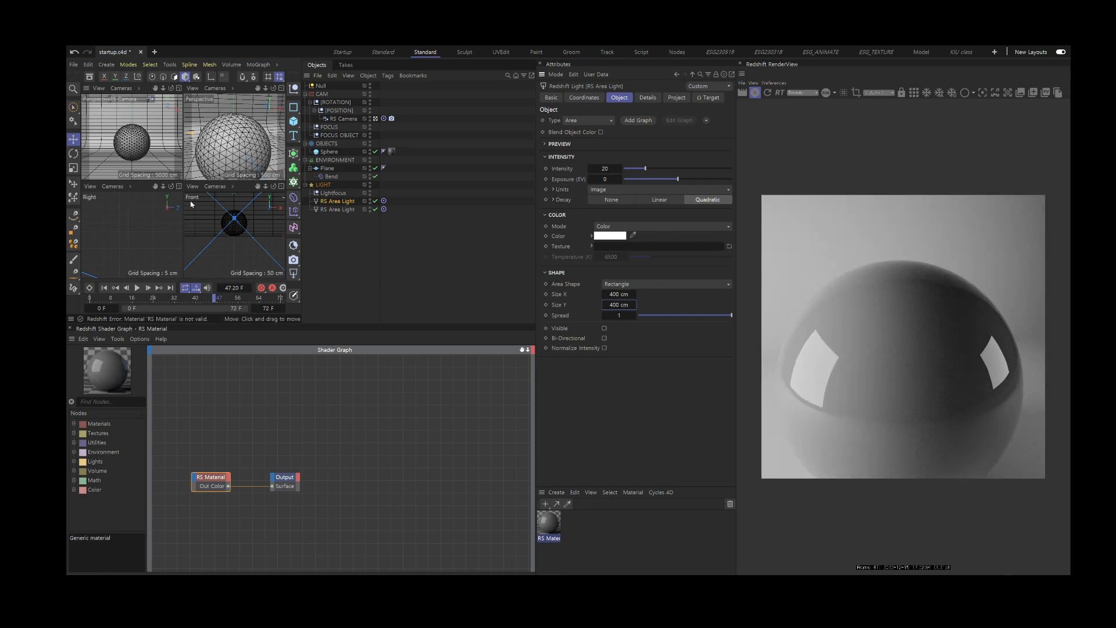
# Return to the RS Camera view and move the Output and RS Material nodes to make room in the shader graph.
pyautogui.middleClick(169, 172)
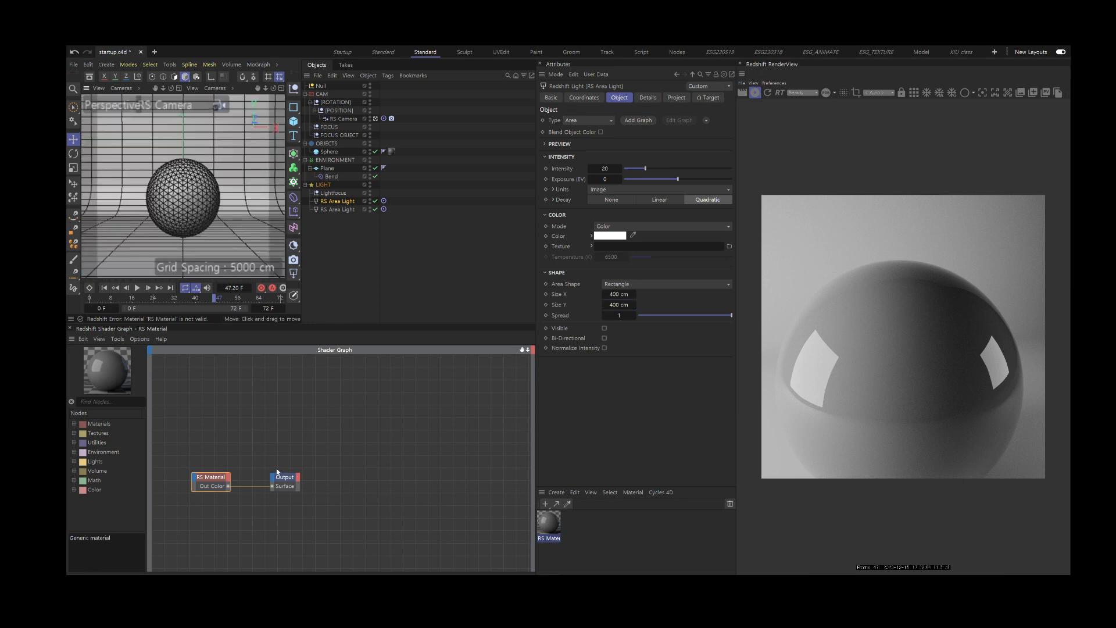
pyautogui.moveTo(283, 478); pyautogui.dragTo(413, 460)
pyautogui.moveTo(229, 478); pyautogui.dragTo(335, 455)
# Add an AO node to the shader graph and connect its output to the Output node's Surface.
pyautogui.click(108, 401)
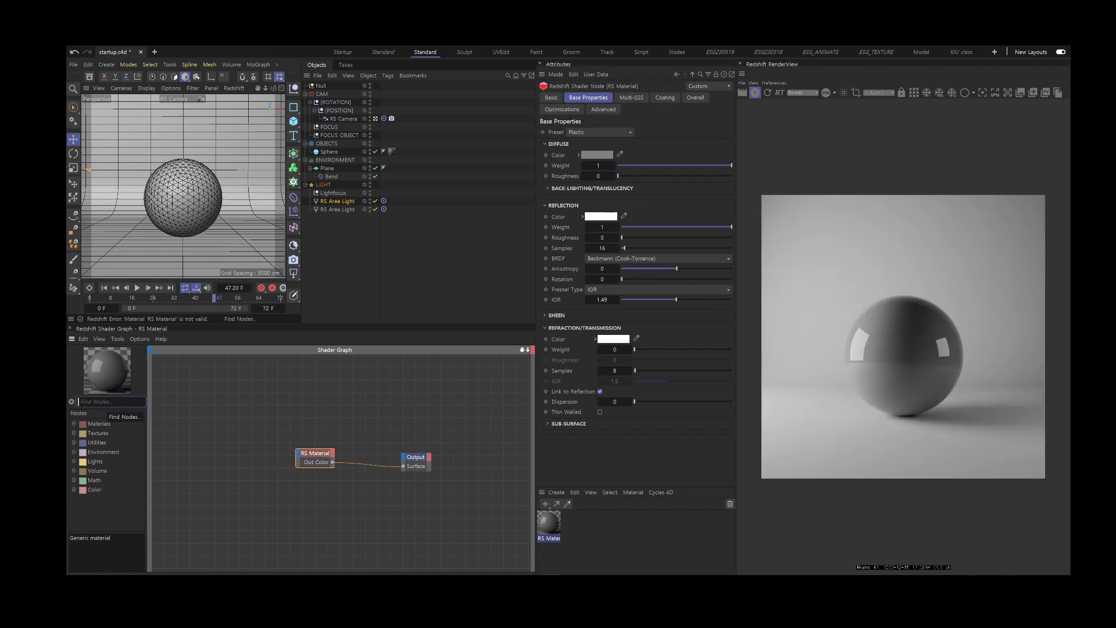
pyautogui.write('ao')
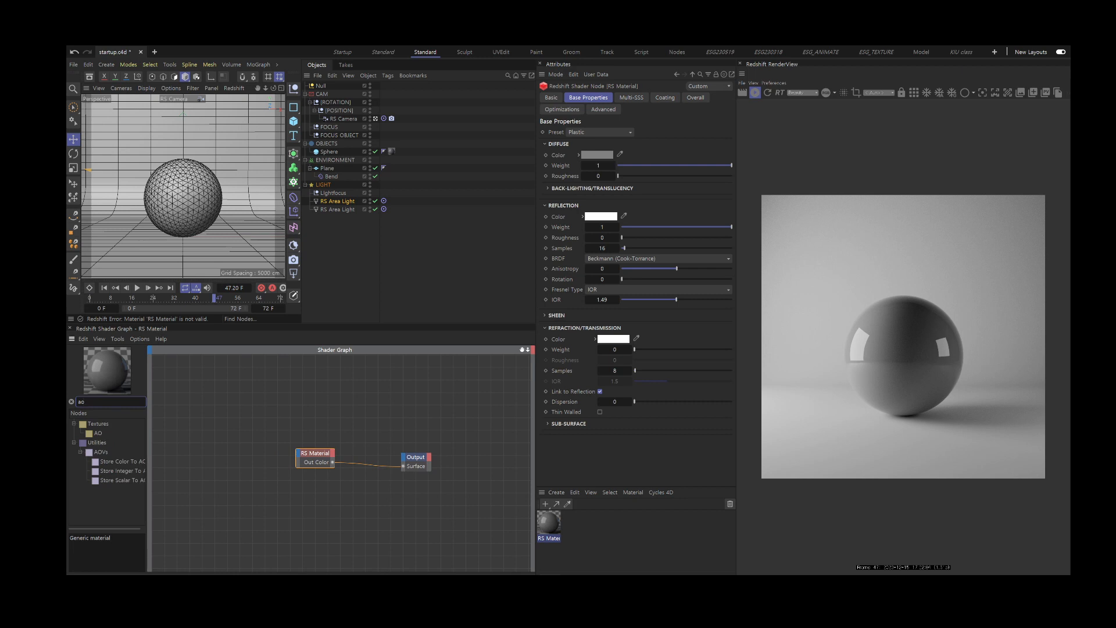
pyautogui.click(98, 433)
pyautogui.moveTo(199, 428); pyautogui.dragTo(199, 428)
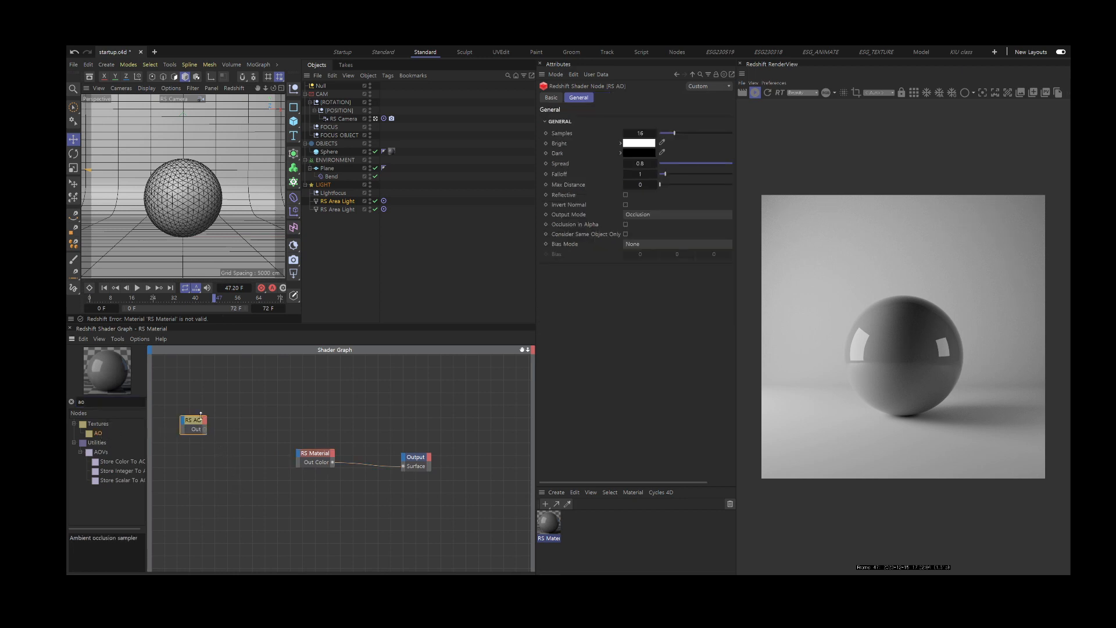
pyautogui.press('o')
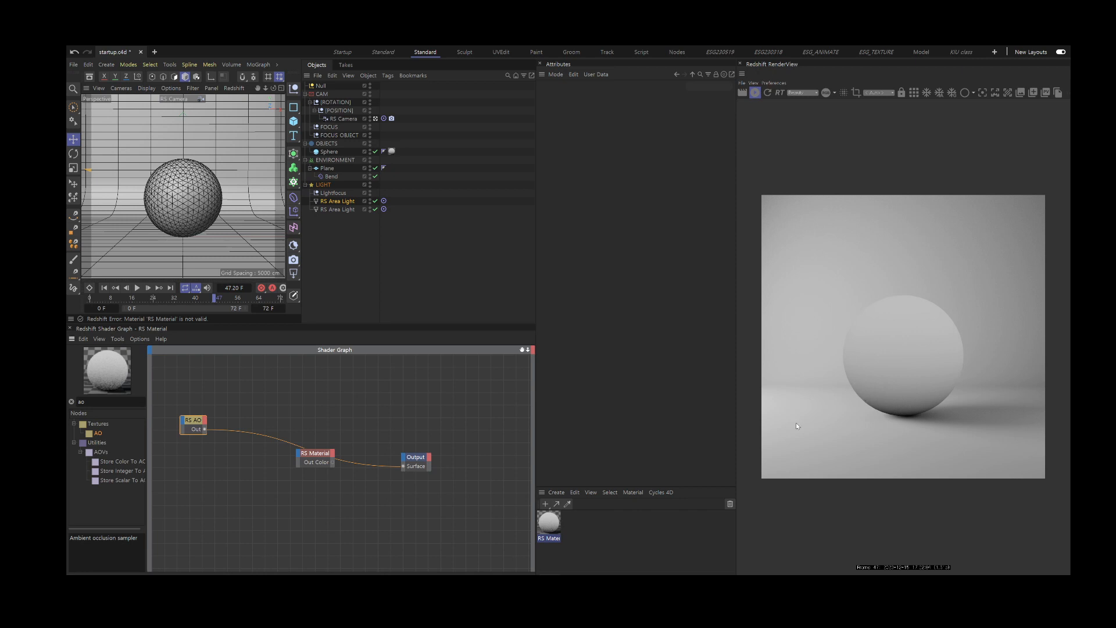
# Widen the attributes area and set the RS AO node's Output Mode to Return Bent Normals (World Space).
pyautogui.click(316, 466)
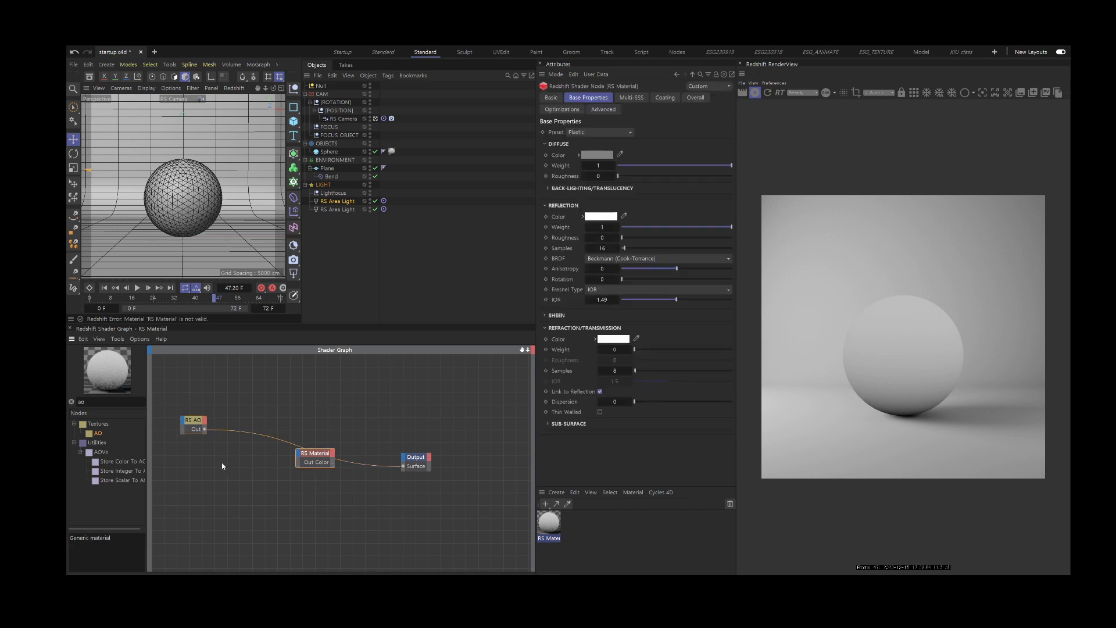
pyautogui.moveTo(217, 462); pyautogui.dragTo(169, 405)
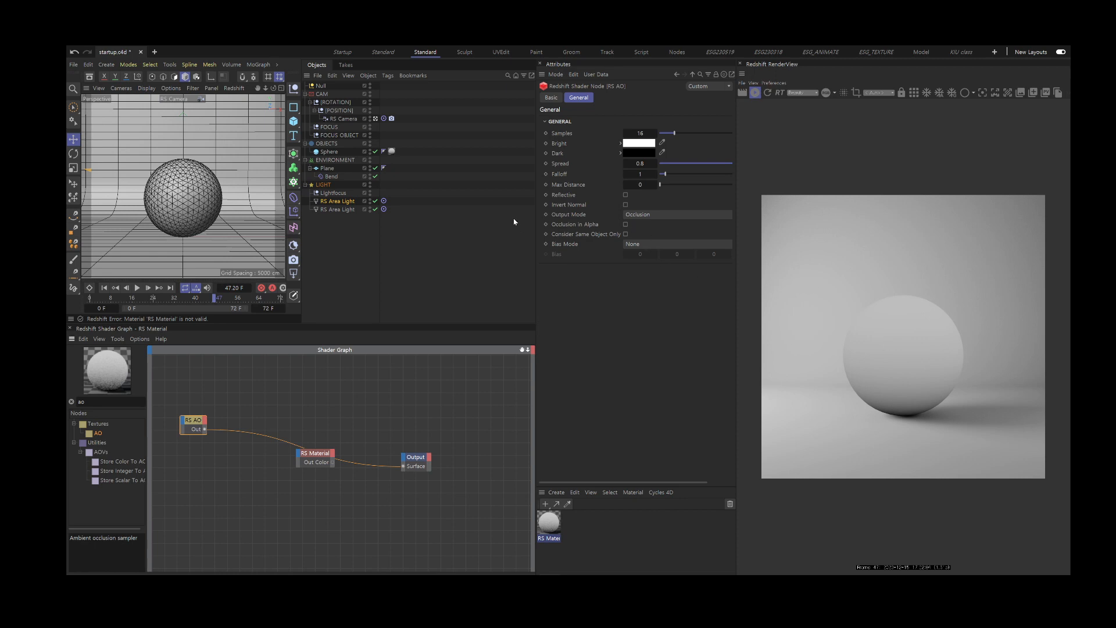
pyautogui.moveTo(536, 214); pyautogui.dragTo(509, 216)
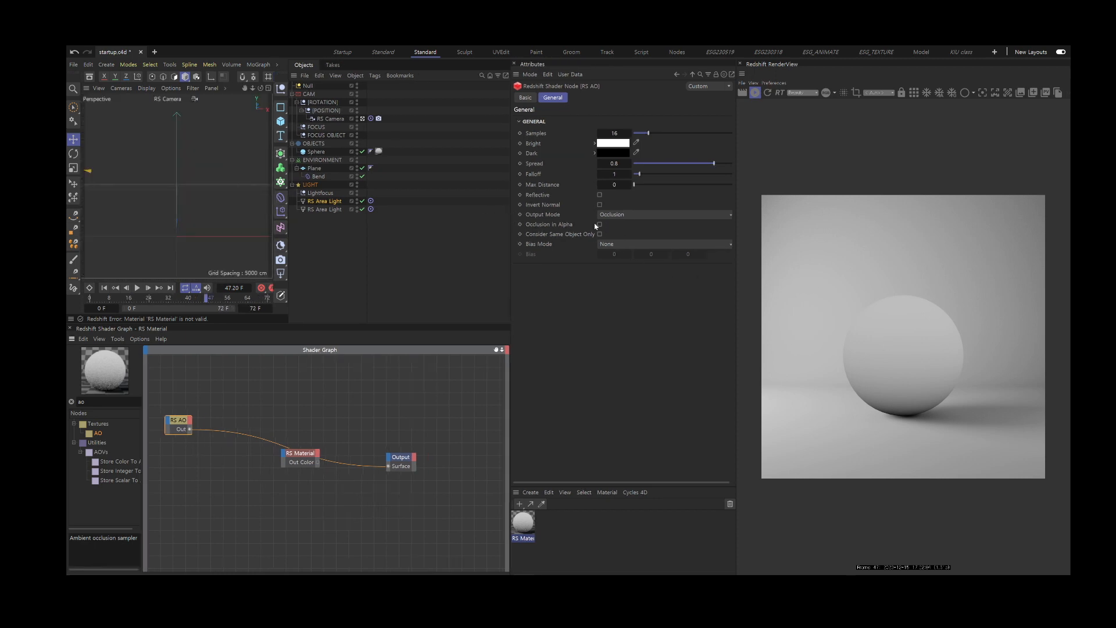
pyautogui.click(670, 215)
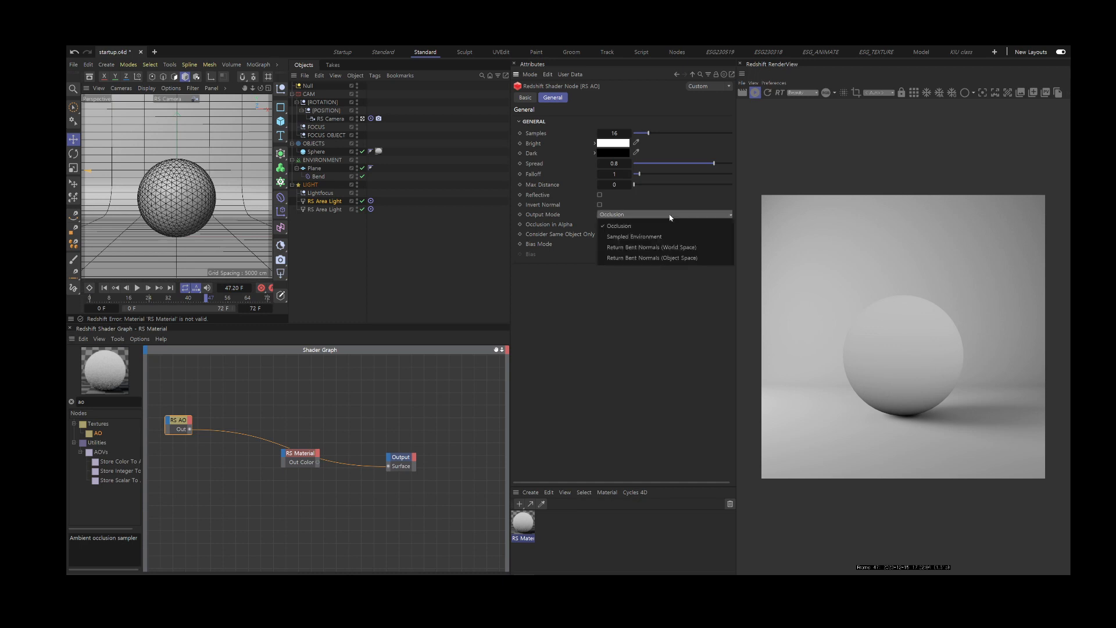
pyautogui.click(623, 249)
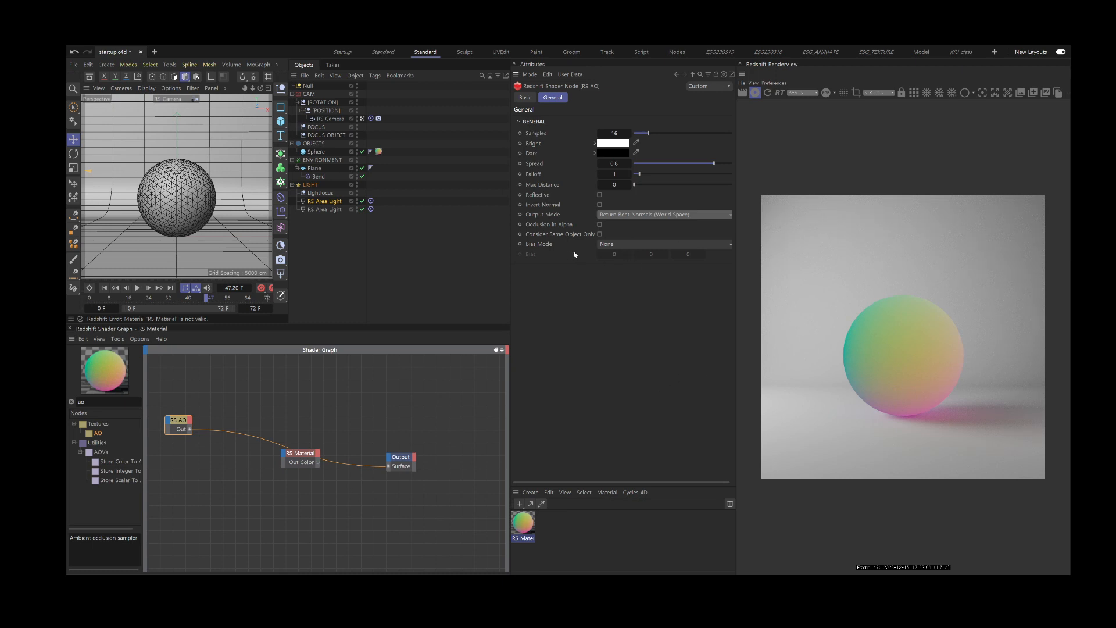
# Set the RS AO node's Bias Mode to Object Space and its third Bias value to 58.
pyautogui.click(608, 244)
pyautogui.click(622, 267)
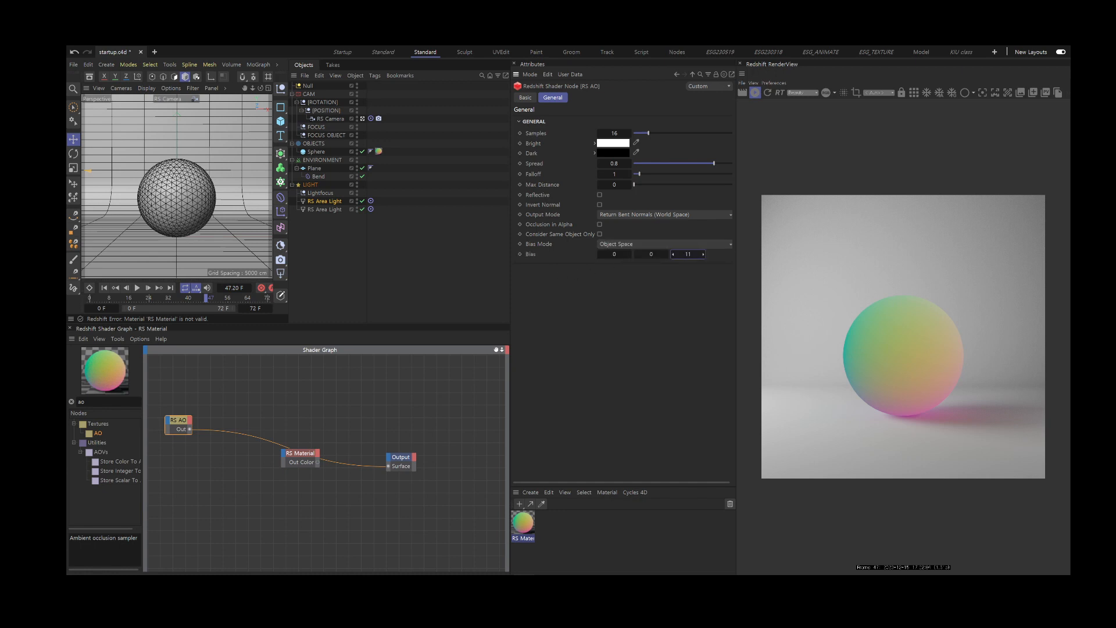
pyautogui.moveTo(690, 255); pyautogui.dragTo(696, 256)
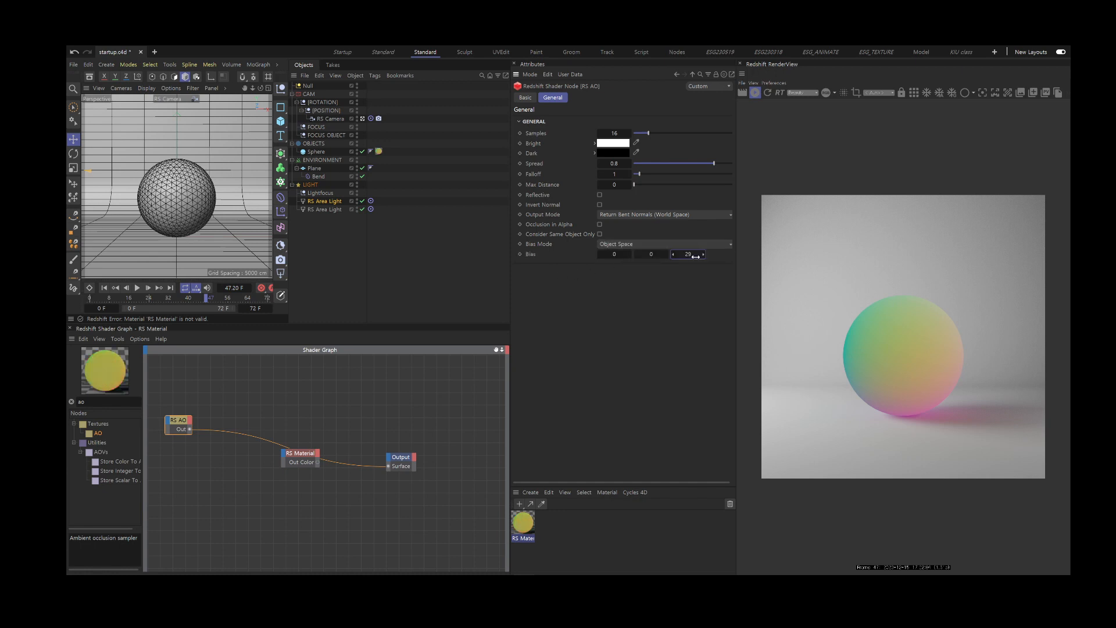
pyautogui.moveTo(696, 257); pyautogui.dragTo(701, 257)
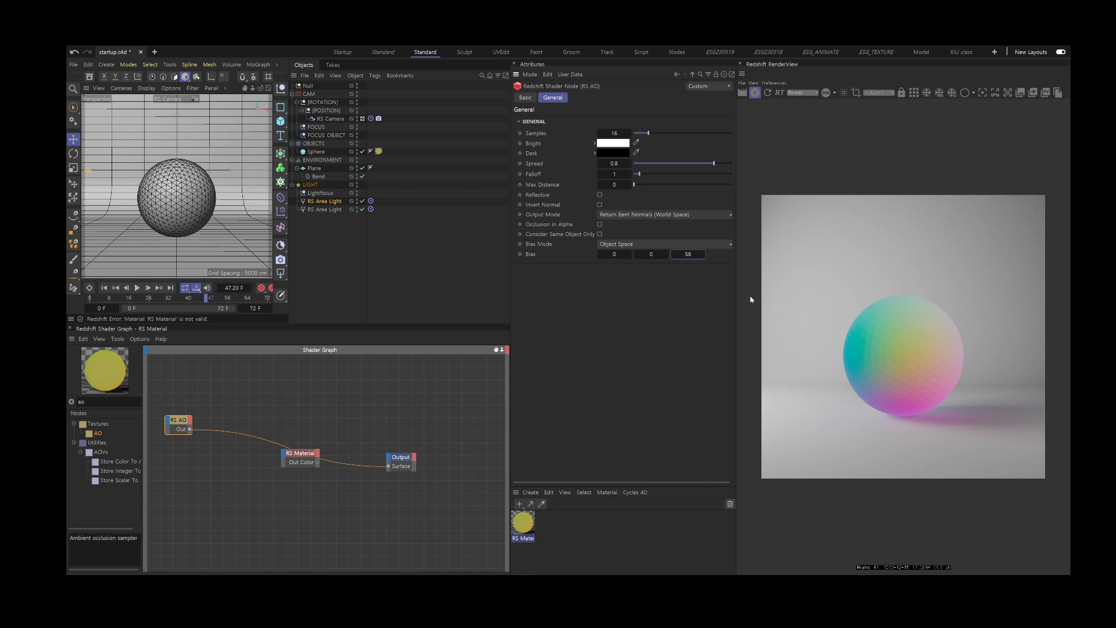
# Set the RS AO node's three Bias values to -49, 74 and 43.
pyautogui.moveTo(692, 256); pyautogui.dragTo(697, 256)
pyautogui.moveTo(692, 256); pyautogui.dragTo(693, 257)
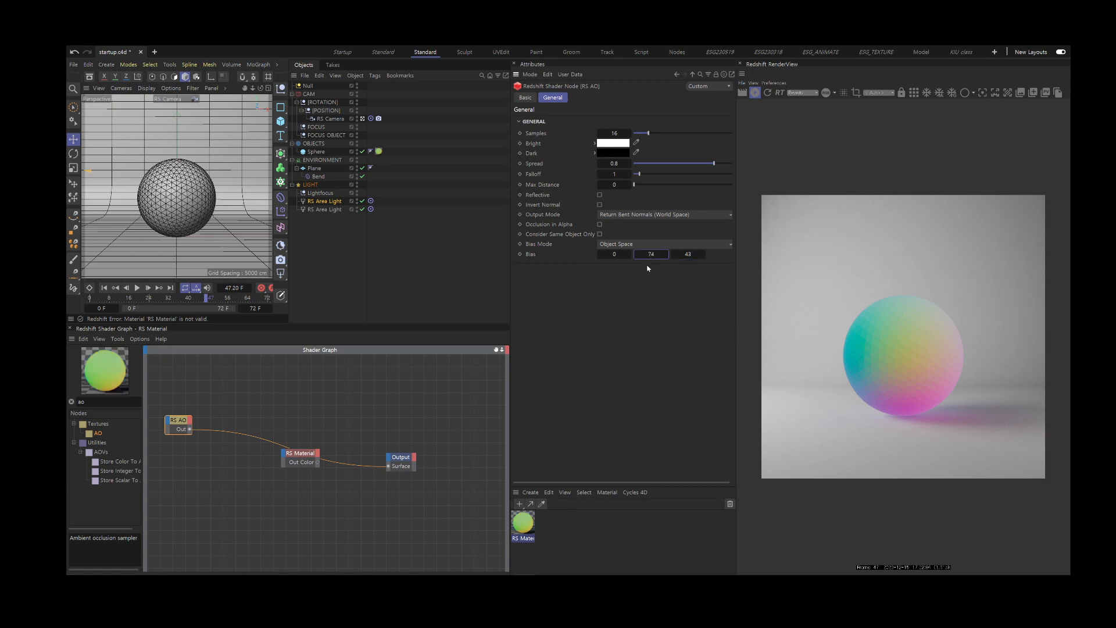
pyautogui.moveTo(617, 254); pyautogui.dragTo(590, 255)
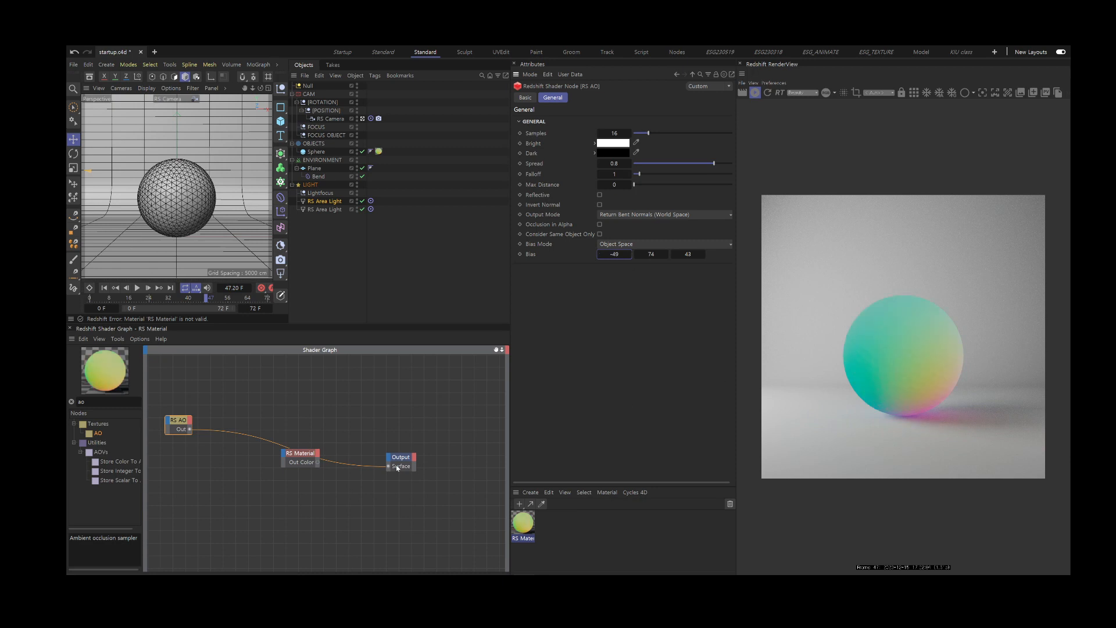
# Connect RS Material's Out Color to the Output node's Surface and feed the RS AO output into the material's Refl Color.
pyautogui.moveTo(306, 457); pyautogui.dragTo(390, 467)
pyautogui.click(179, 423)
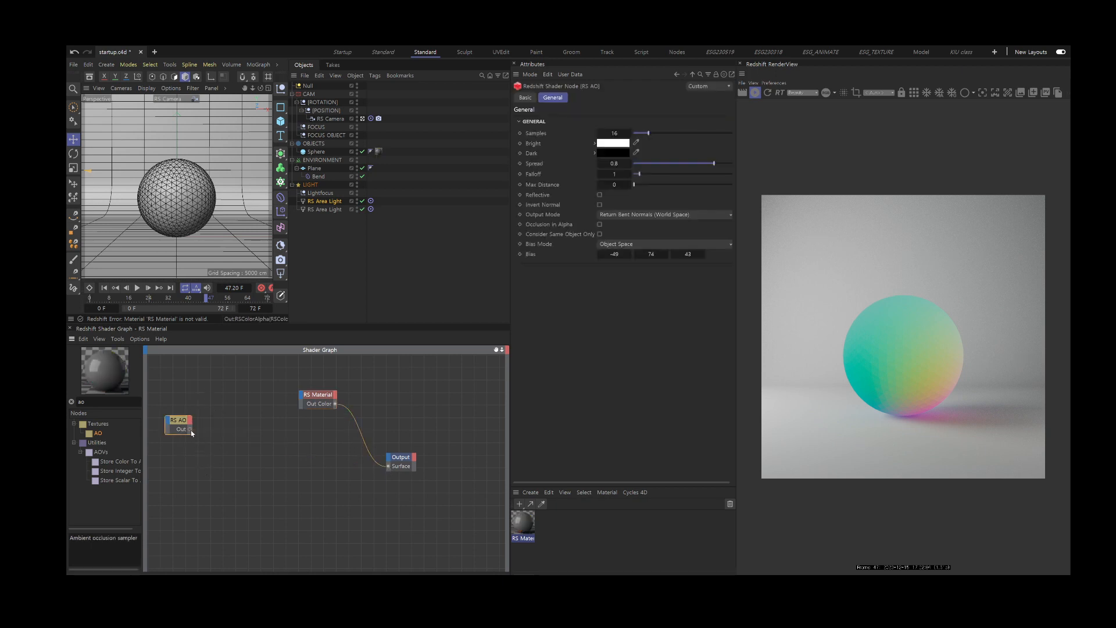
pyautogui.moveTo(189, 430); pyautogui.dragTo(303, 396)
pyautogui.moveTo(323, 444)
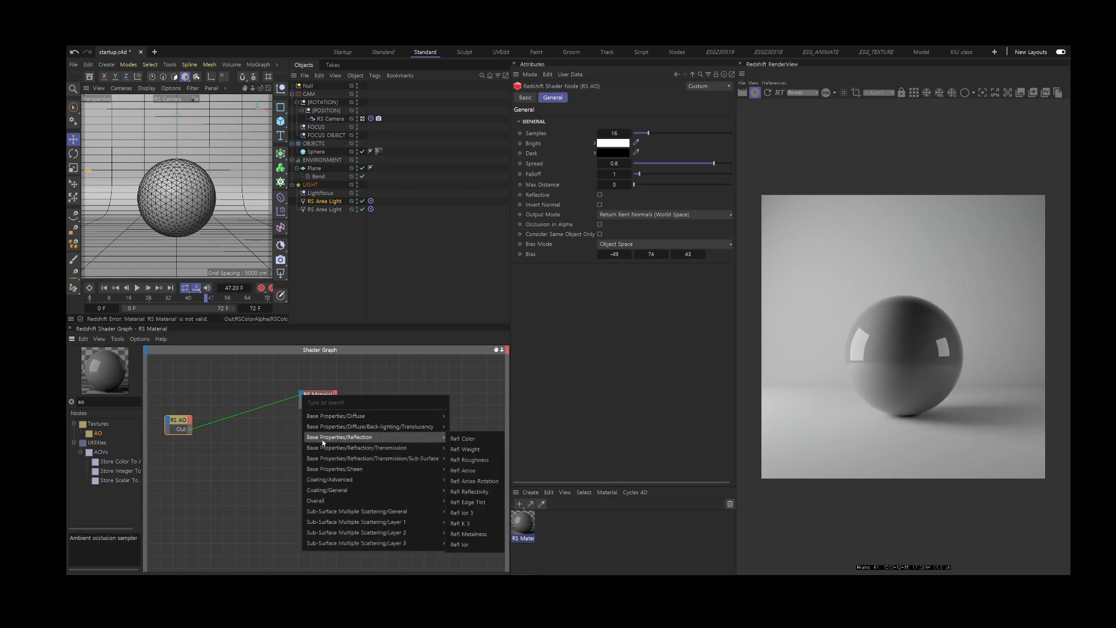
pyautogui.click(479, 440)
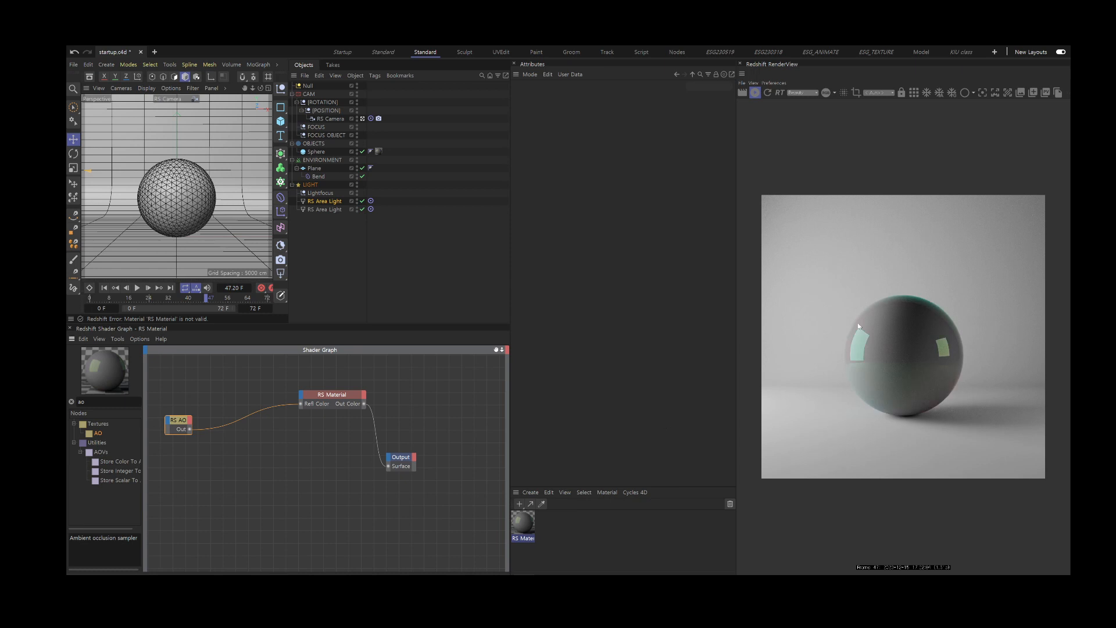
# Reposition the RS Material node and also connect the RS AO output to its Diffuse Color.
pyautogui.click(345, 401)
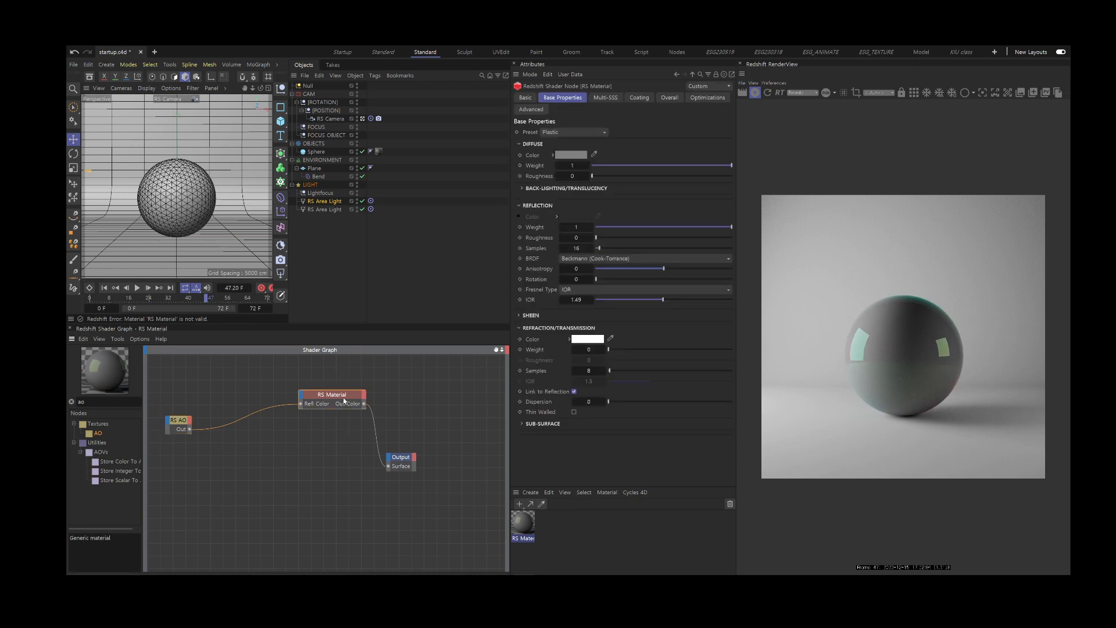
pyautogui.moveTo(344, 400); pyautogui.dragTo(316, 410)
pyautogui.click(433, 450)
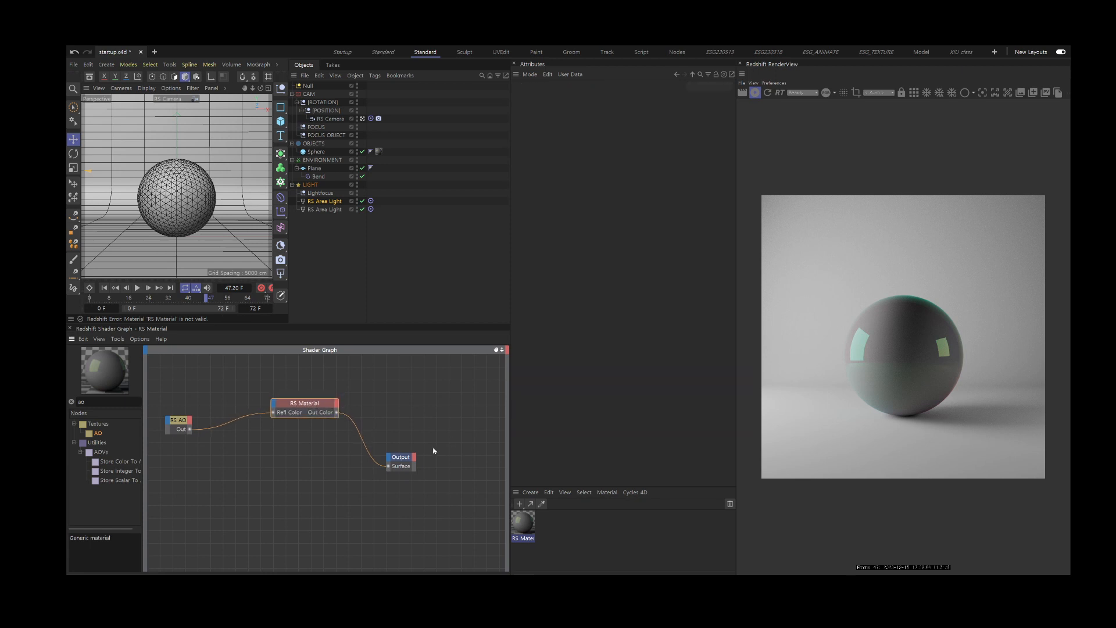
pyautogui.moveTo(166, 390); pyautogui.dragTo(191, 453)
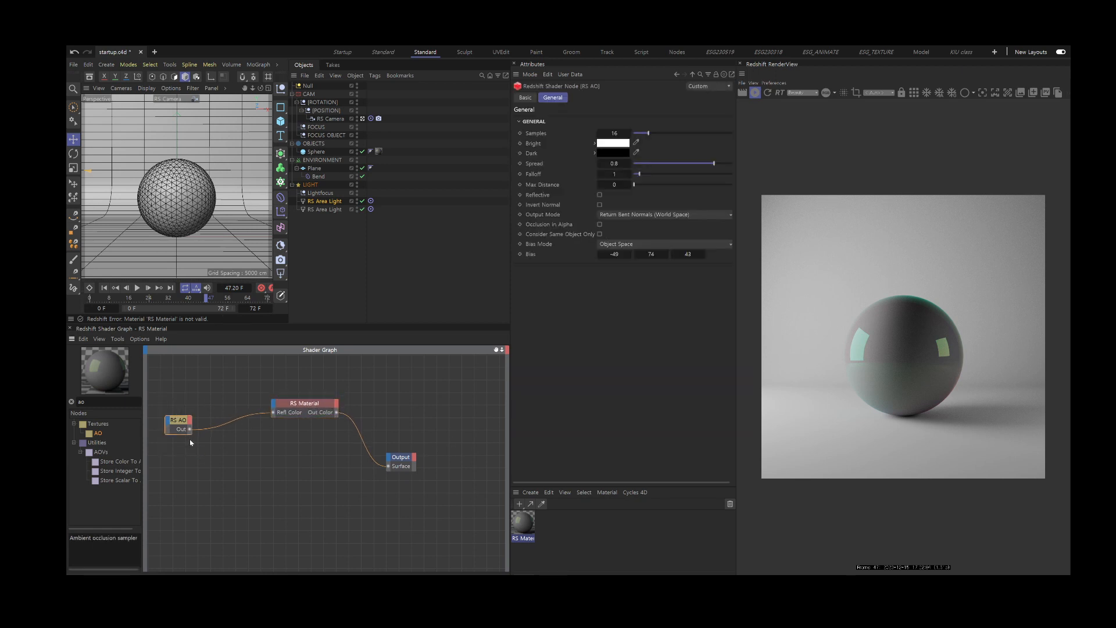
pyautogui.moveTo(238, 424); pyautogui.dragTo(272, 402)
pyautogui.moveTo(337, 426)
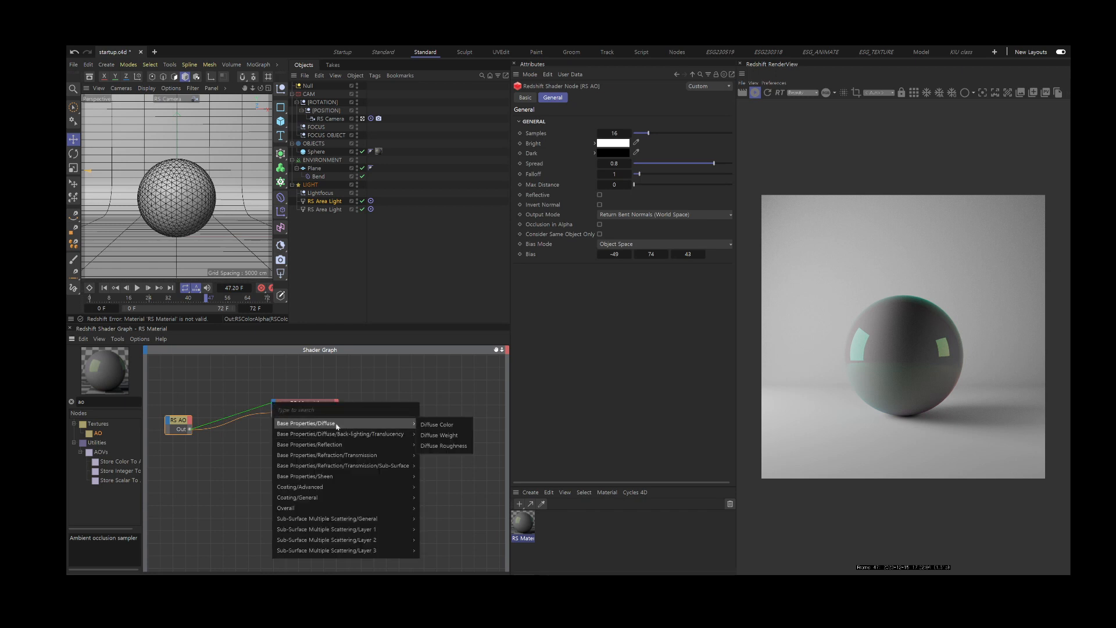
pyautogui.click(436, 424)
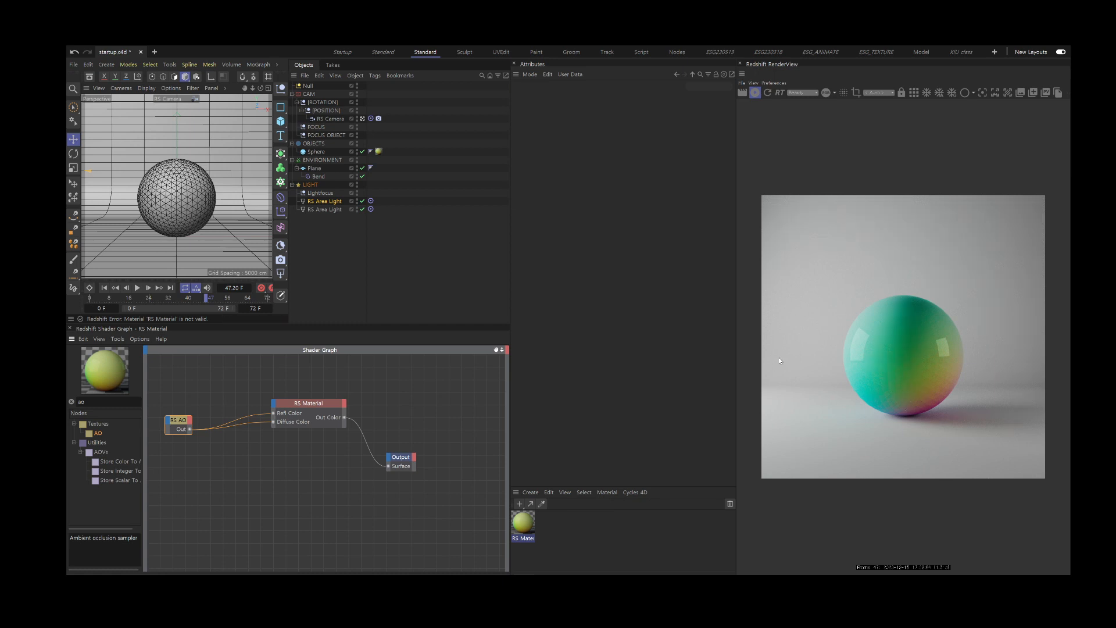
pyautogui.click(317, 153)
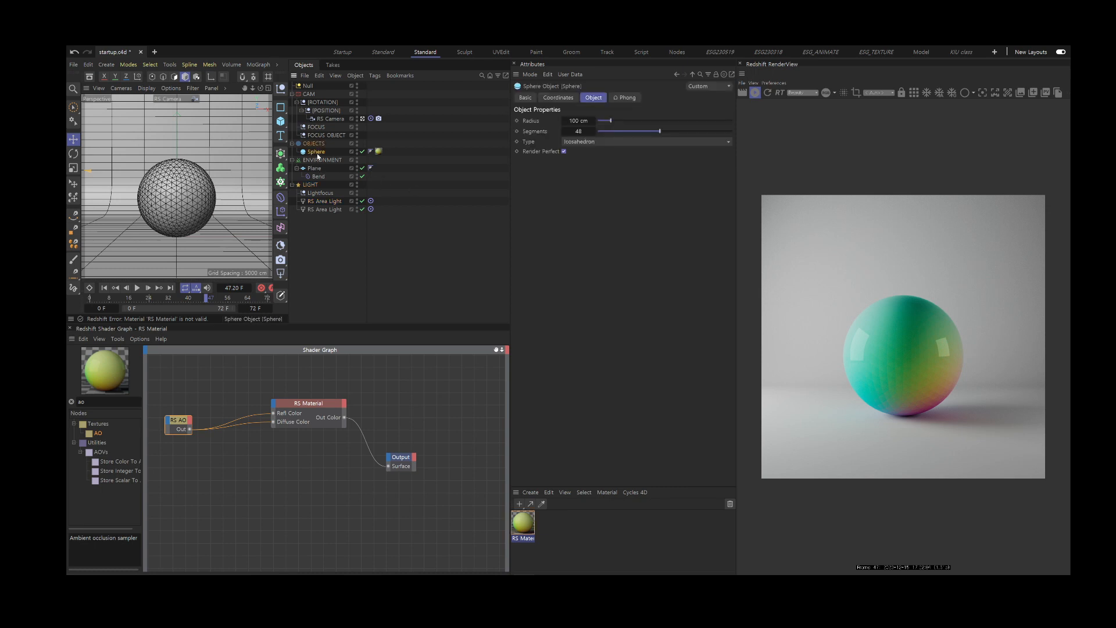
pyautogui.rightClick(318, 156)
pyautogui.moveTo(340, 189)
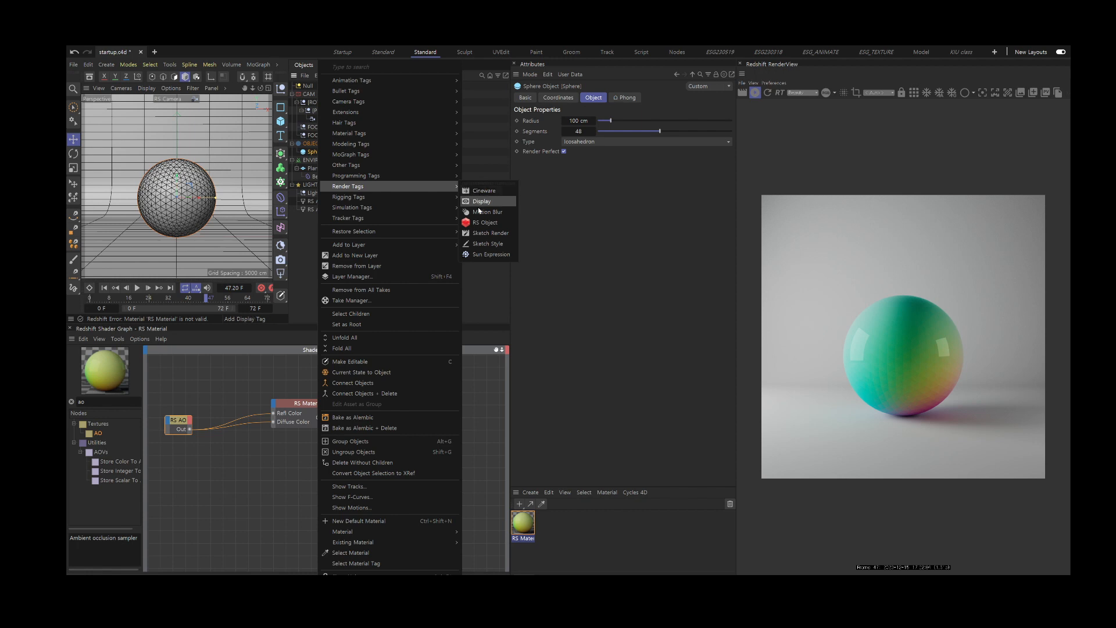
pyautogui.click(305, 257)
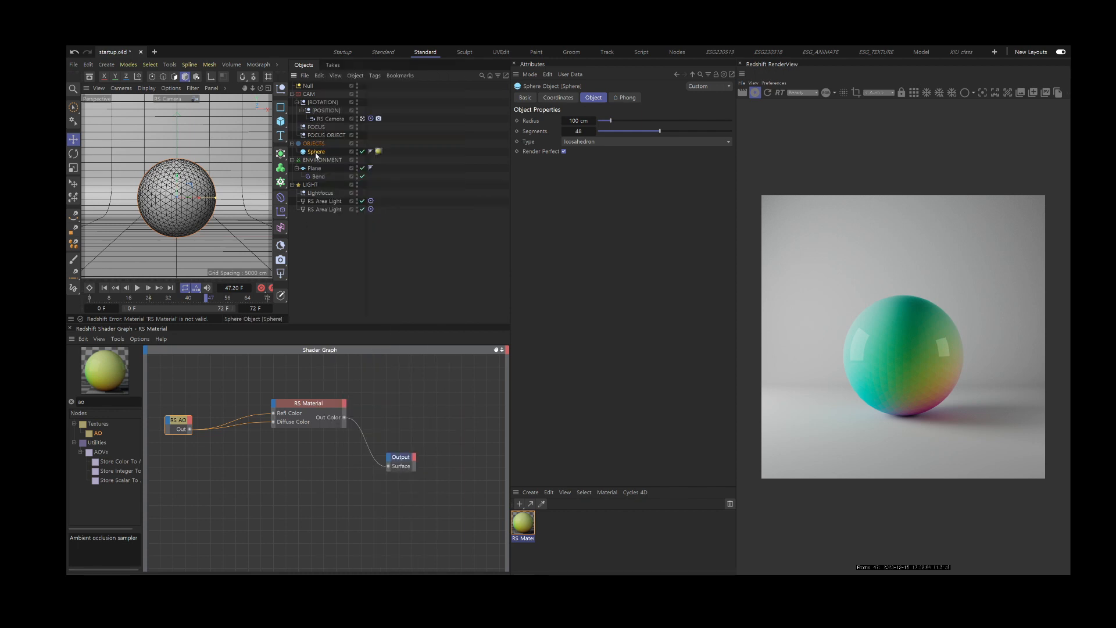
# Try a Subdivision Surface over the sphere, take the sphere back out and delete the generator.
pyautogui.moveTo(281, 185); pyautogui.dragTo(311, 167)
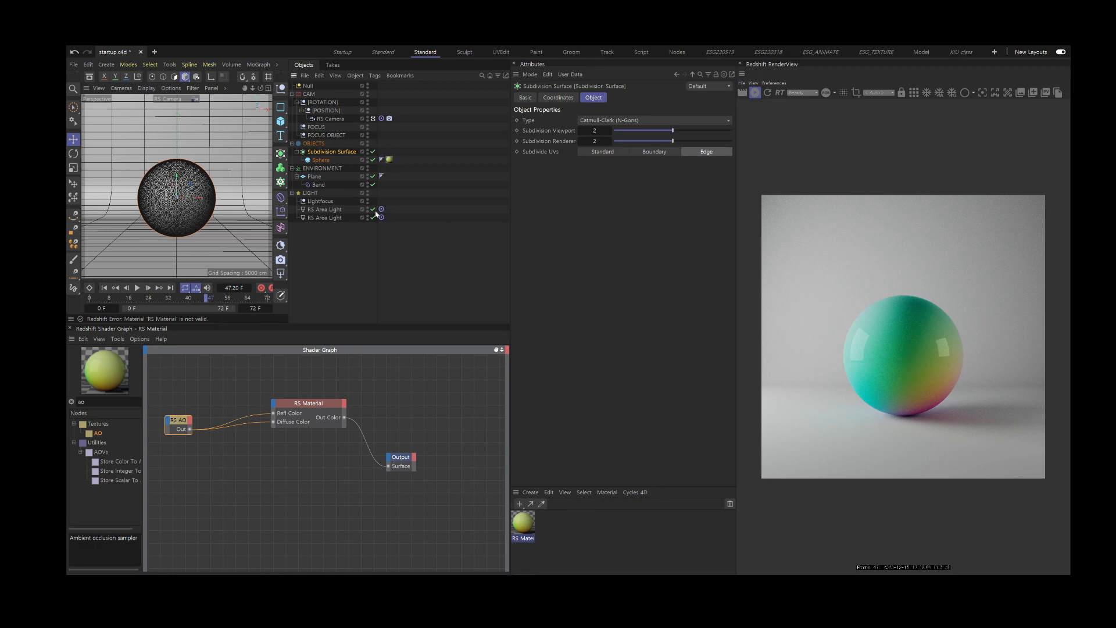
pyautogui.moveTo(322, 160); pyautogui.dragTo(324, 163)
pyautogui.click(327, 152)
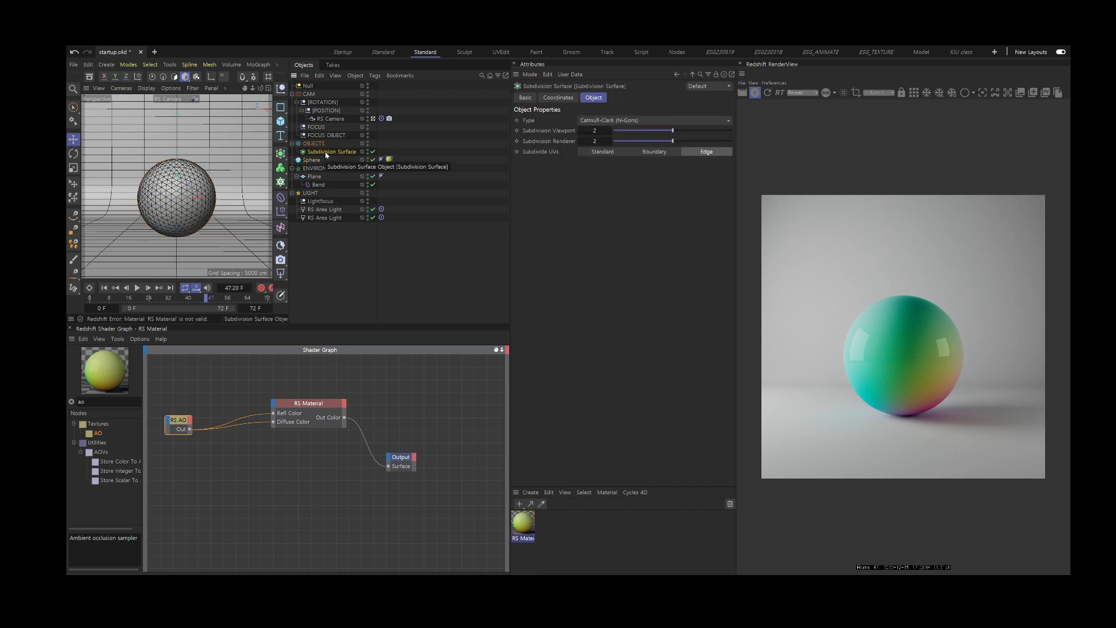
pyautogui.press('Delete')
# Add an RS Object render tag to the sphere and enable its Geometry override with Tessellation.
pyautogui.rightClick(310, 153)
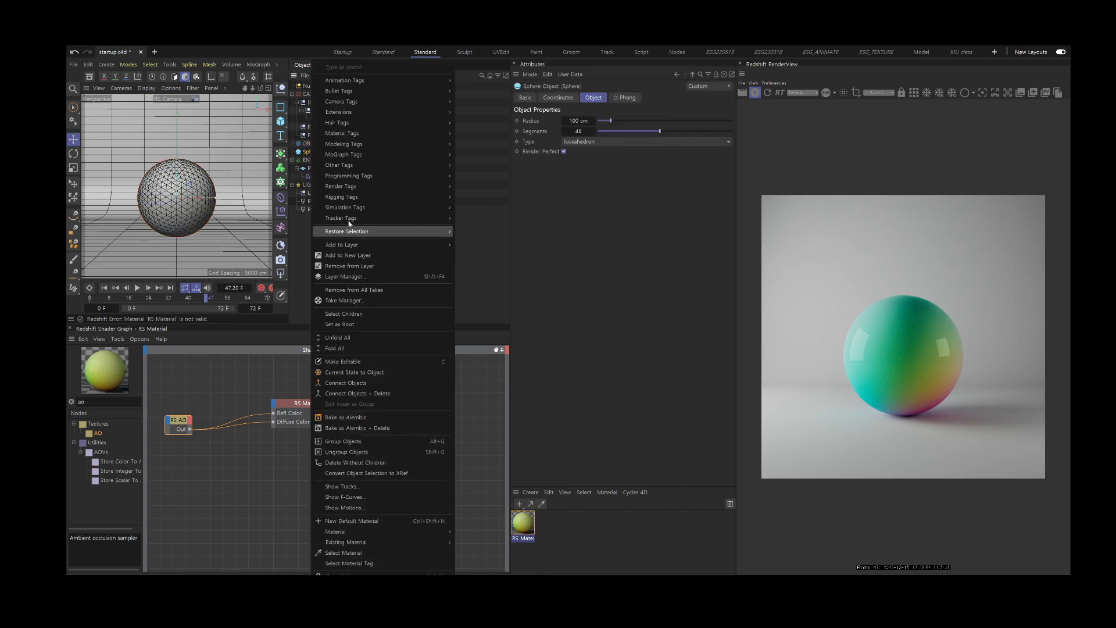
pyautogui.moveTo(442, 186)
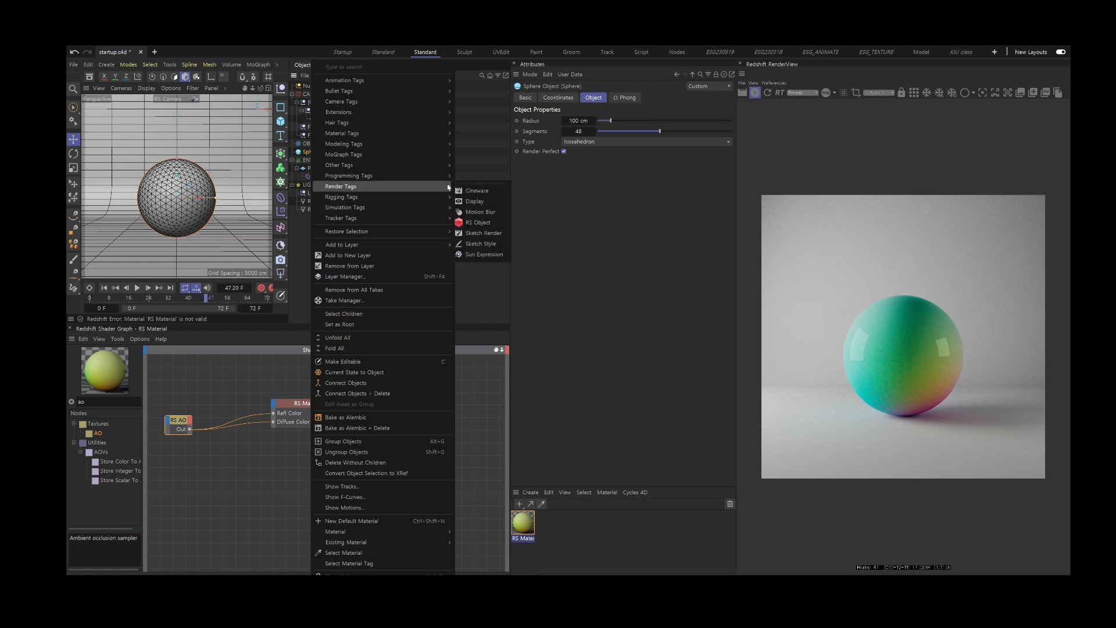
pyautogui.click(476, 218)
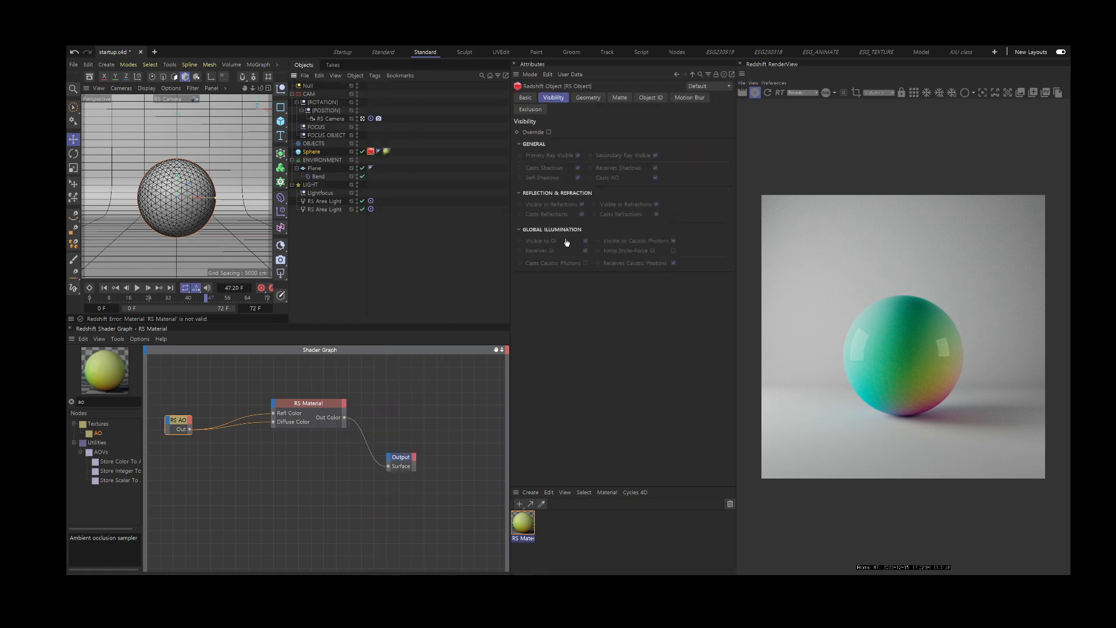
pyautogui.click(588, 97)
pyautogui.click(549, 132)
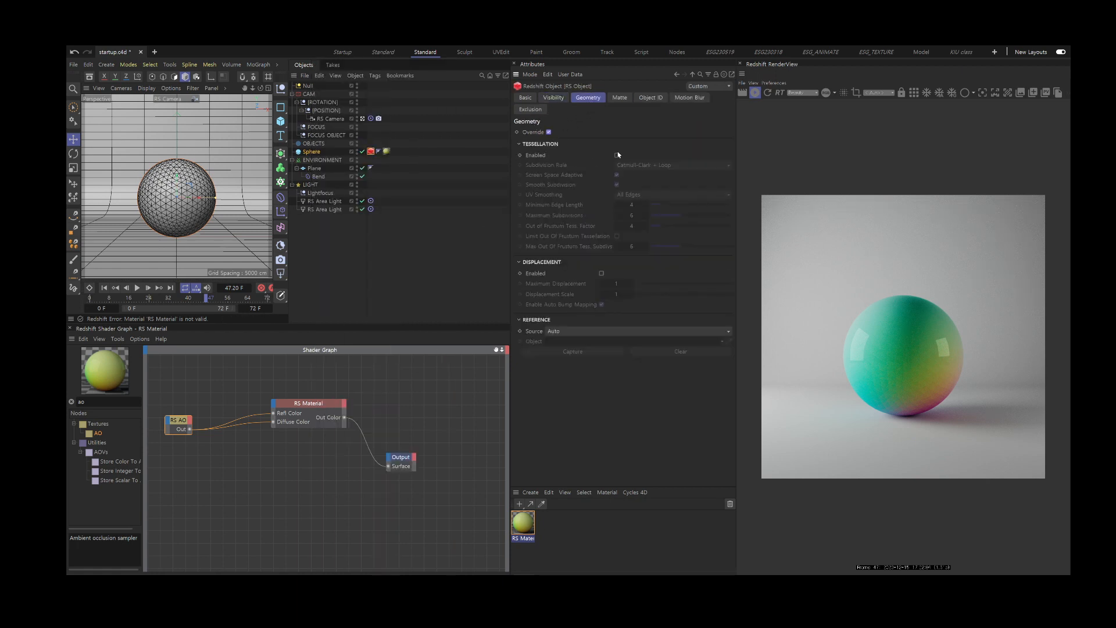
pyautogui.click(617, 155)
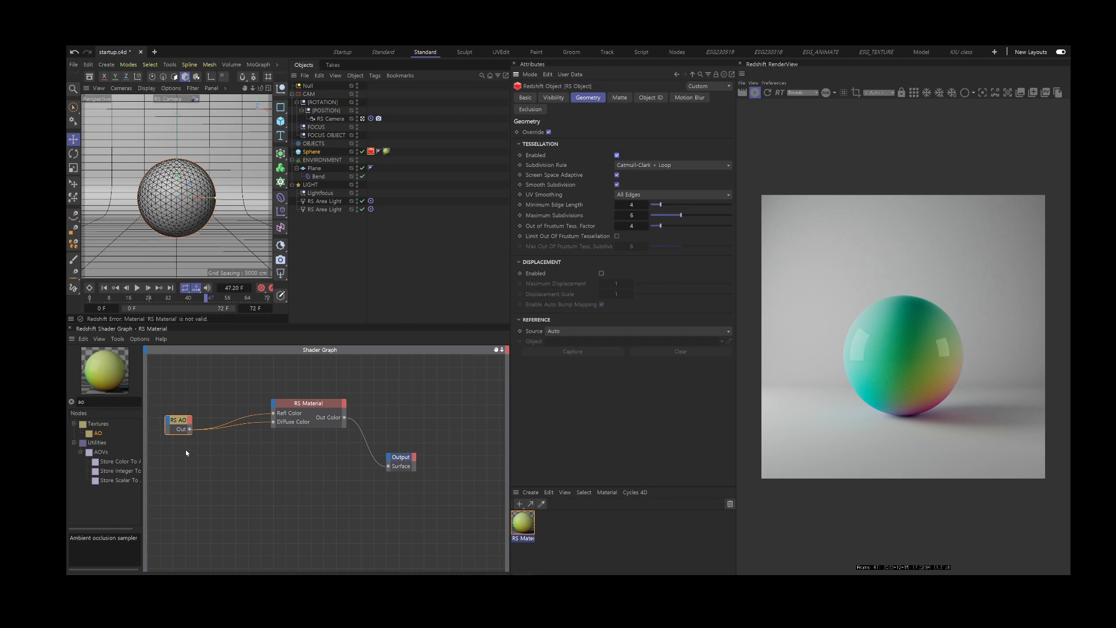
# Add a WireFrame node to the shader graph and connect its output to the Output node's Surface.
pyautogui.doubleClick(80, 402)
pyautogui.write('wire')
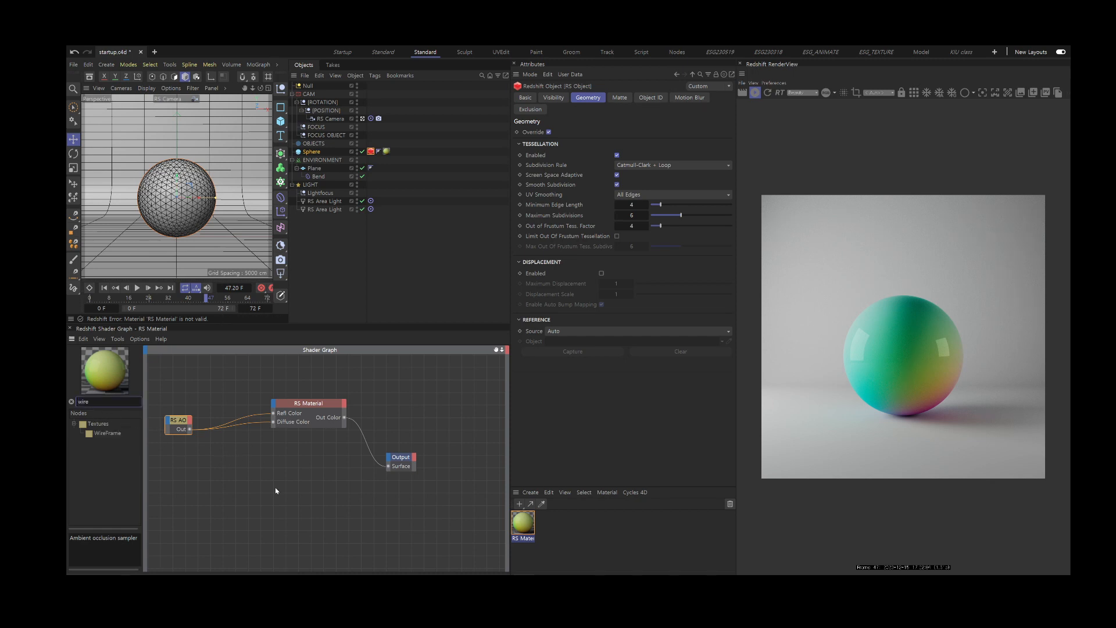
pyautogui.moveTo(107, 433); pyautogui.dragTo(279, 482)
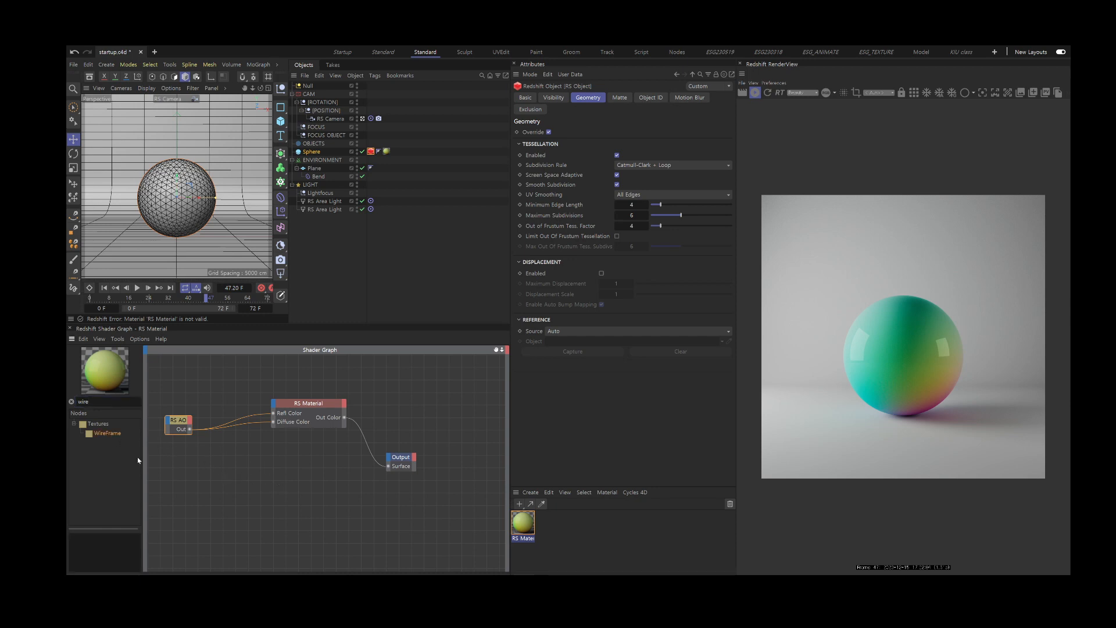
pyautogui.moveTo(107, 434); pyautogui.dragTo(388, 466)
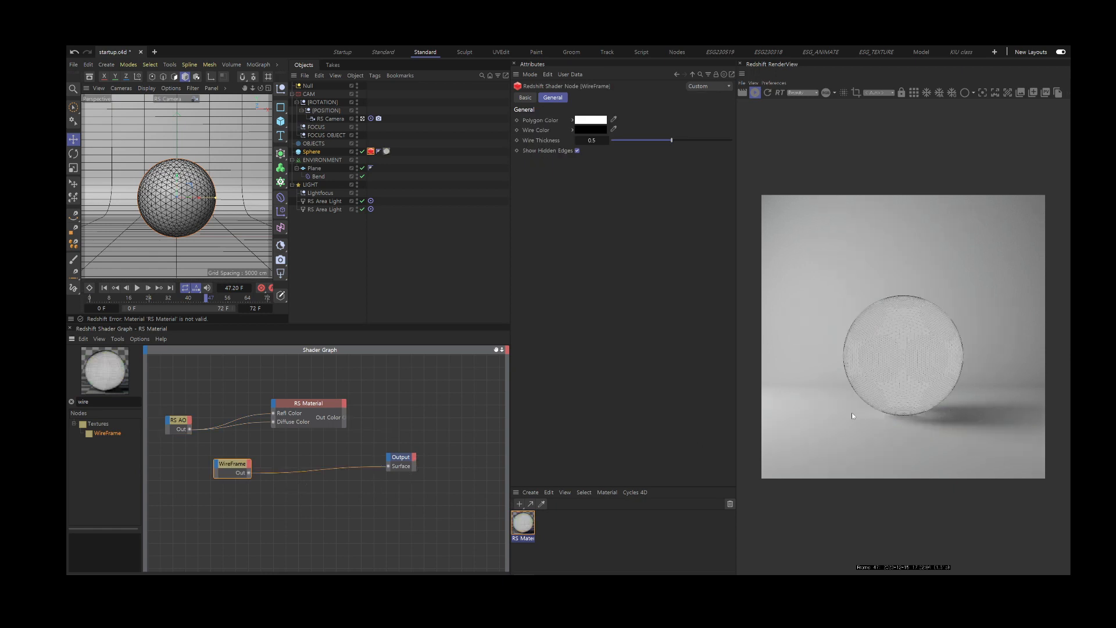
# Compare the sphere's rendered wireframe with the RS Object tag's Geometry override switched off and back on.
pyautogui.click(379, 151)
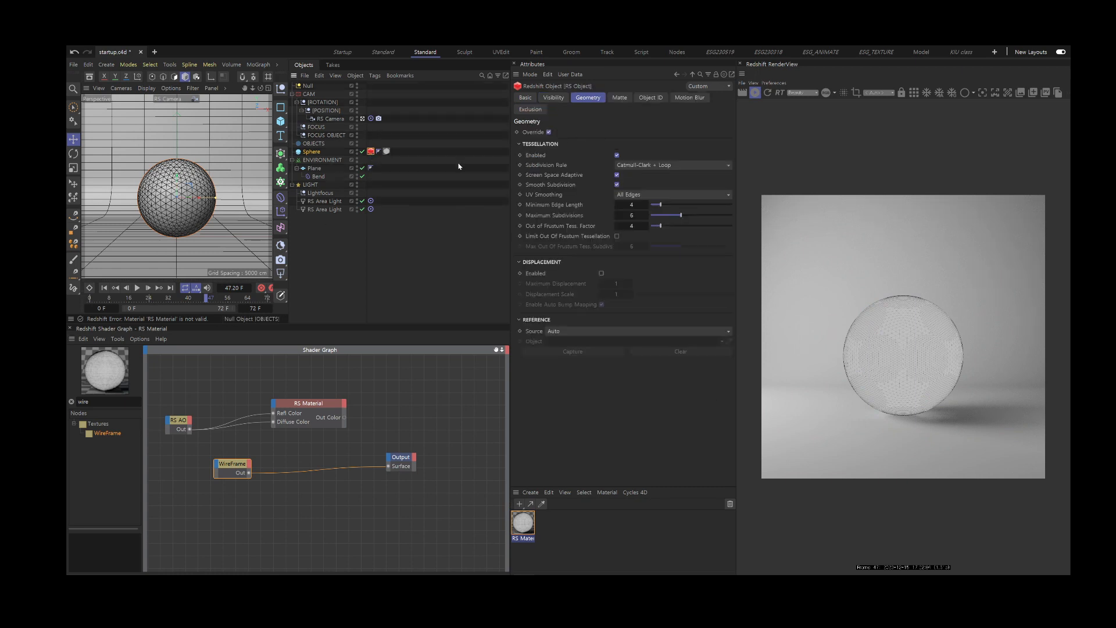
pyautogui.click(549, 133)
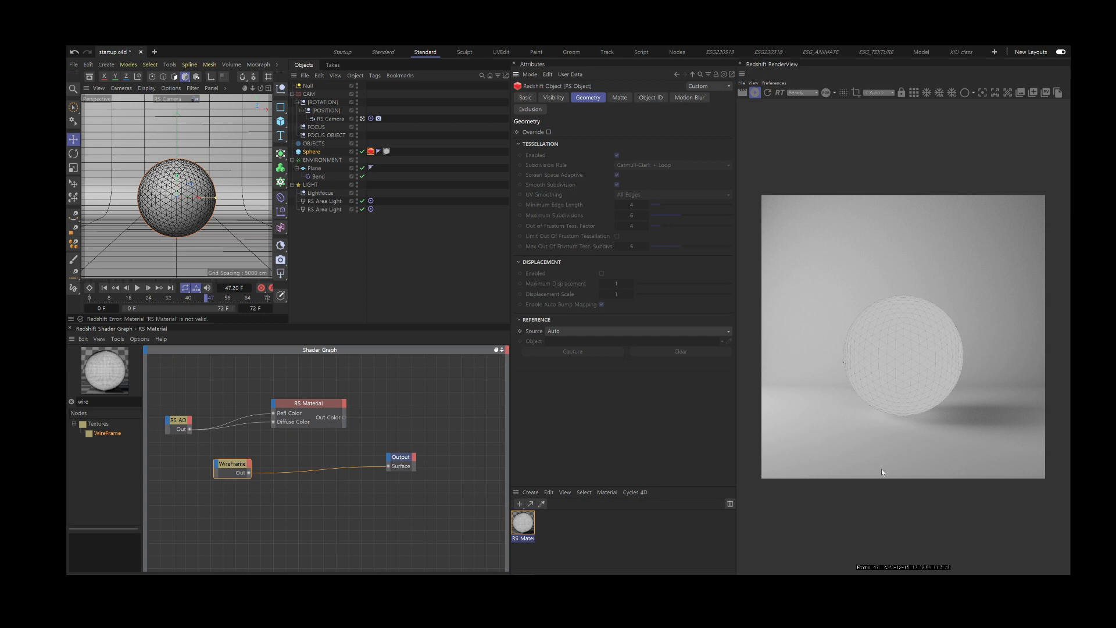
pyautogui.click(548, 132)
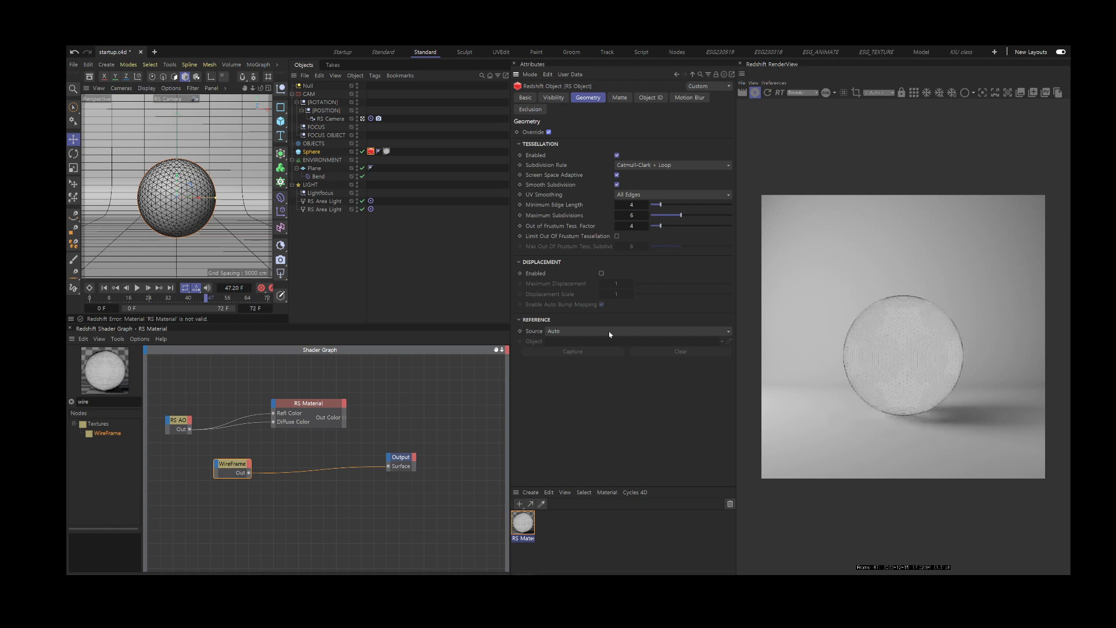
# Move the Output node away from the other nodes and reconnect RS Material's Out Color to its Surface.
pyautogui.click(330, 425)
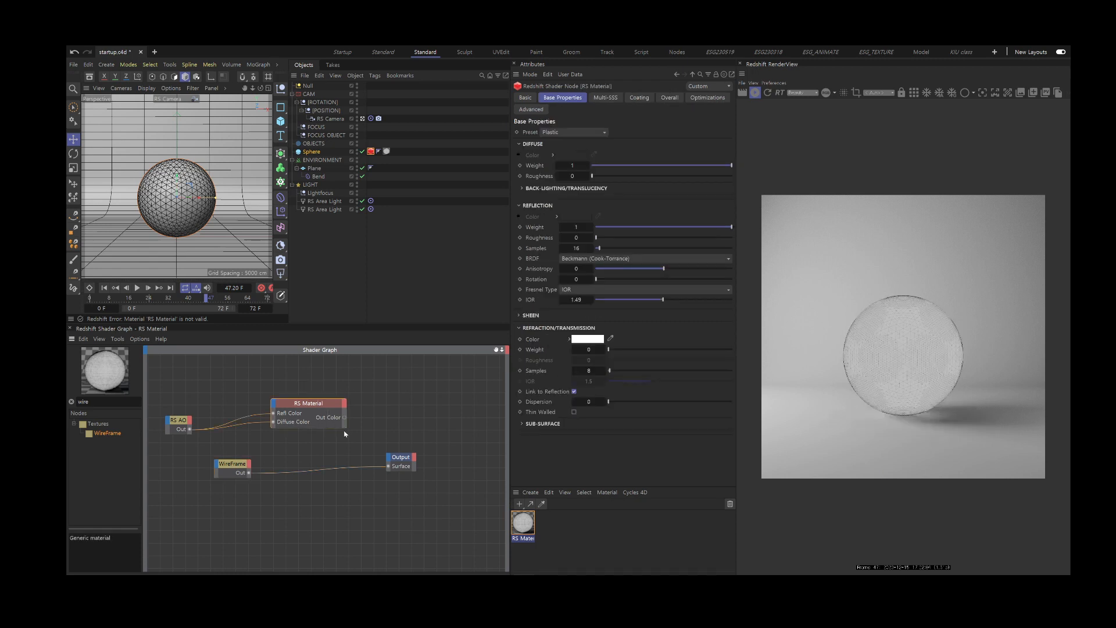
pyautogui.moveTo(345, 418); pyautogui.dragTo(447, 452)
pyautogui.click(327, 418)
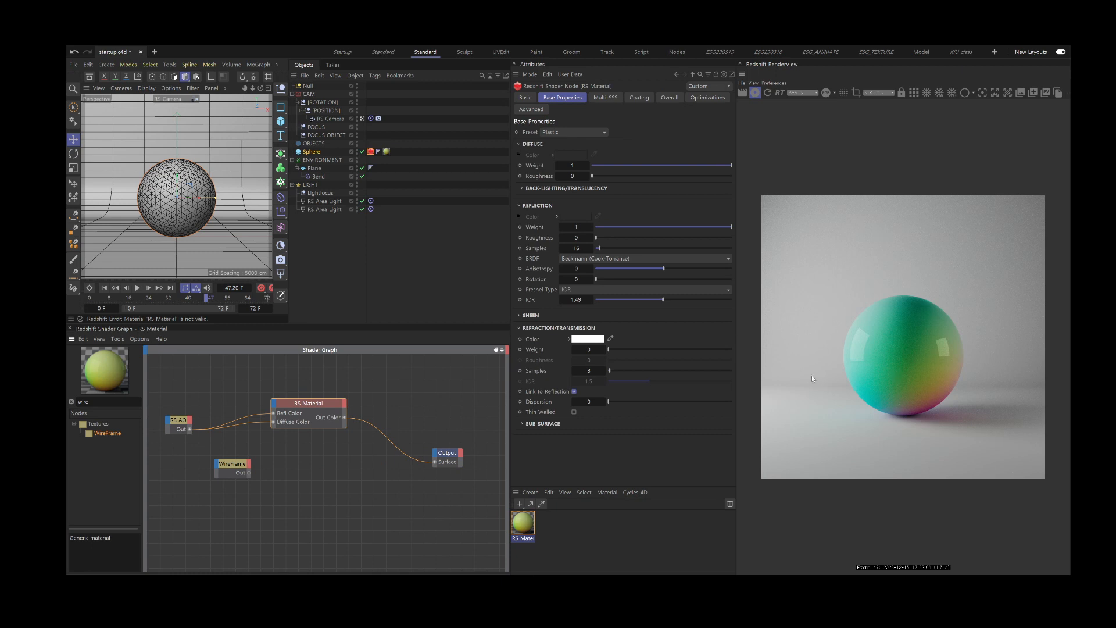
# Switch to the close-up Perspective view of the sphere and examine its smoothed surface enlarged in the render view.
pyautogui.middleClick(199, 199)
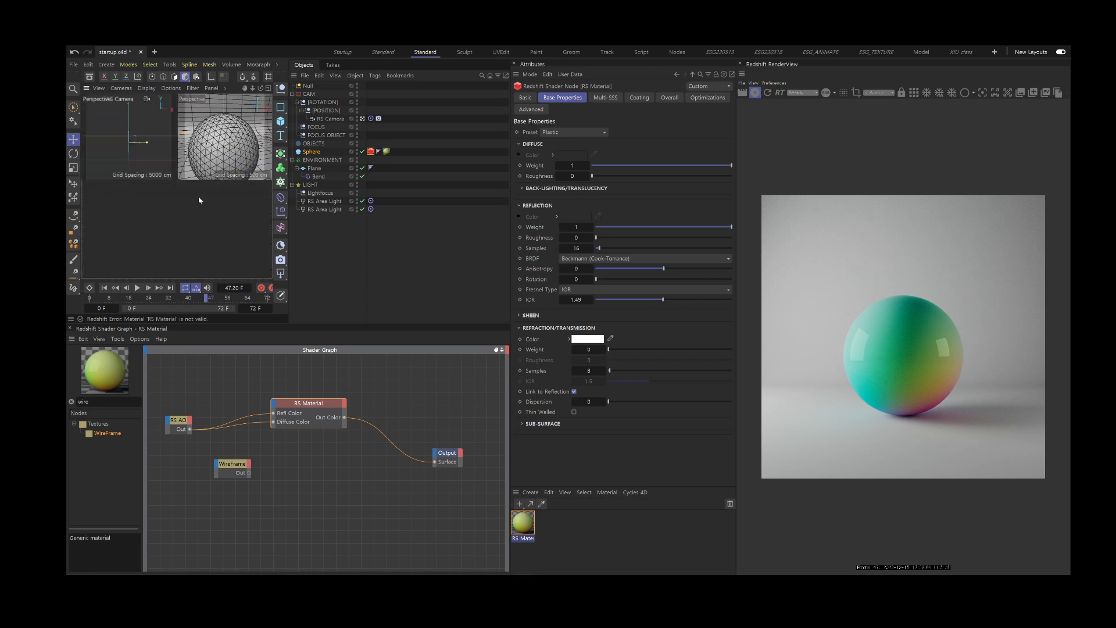
pyautogui.middleClick(235, 161)
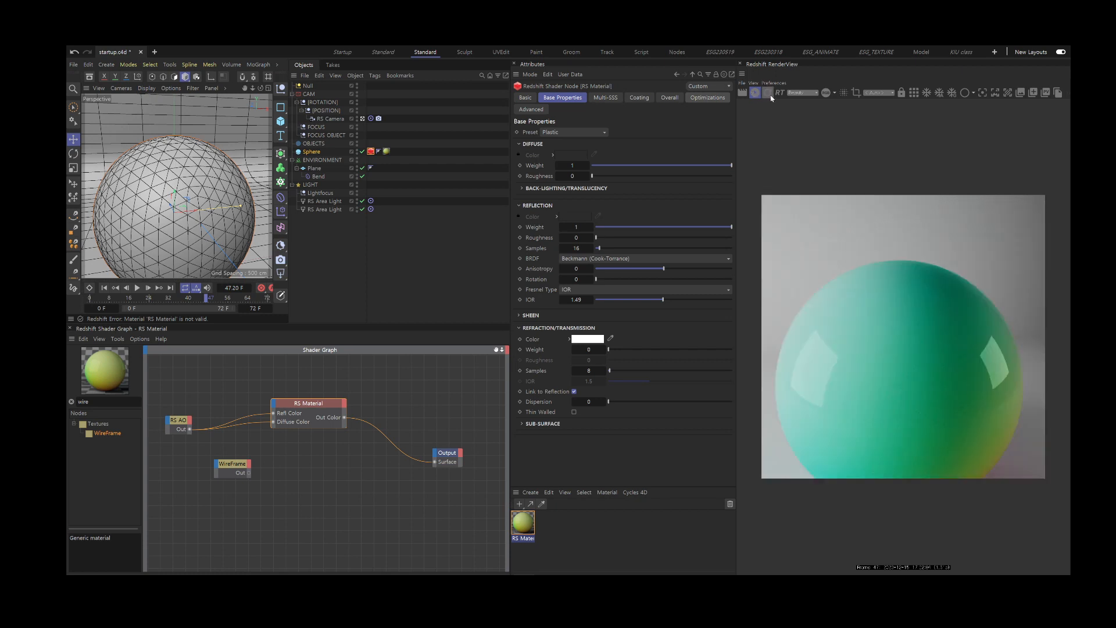
pyautogui.scroll(3, 819, 373)
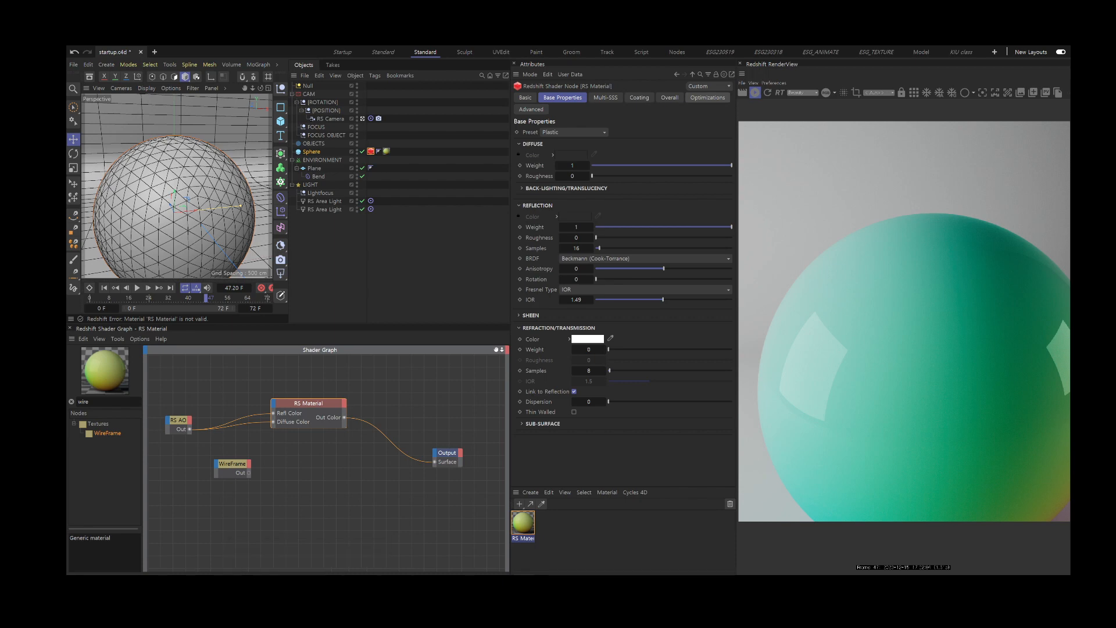
# Switch to File Explorer and open the cosmetic image folder within the studio's portfolio folders on the H: drive.
pyautogui.click(302, 547)
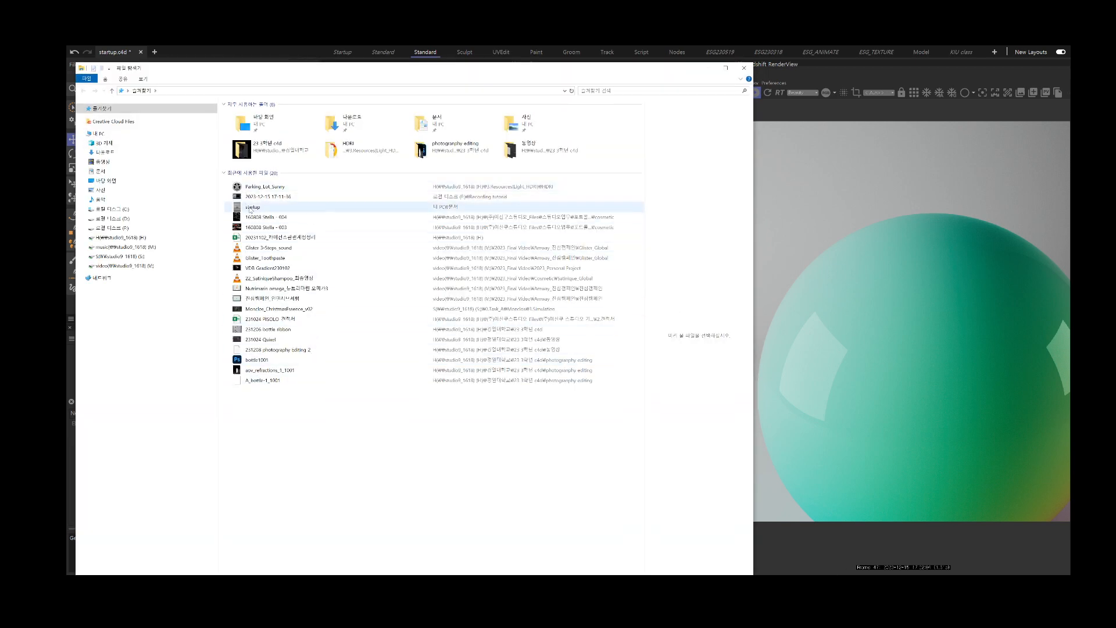
pyautogui.click(124, 238)
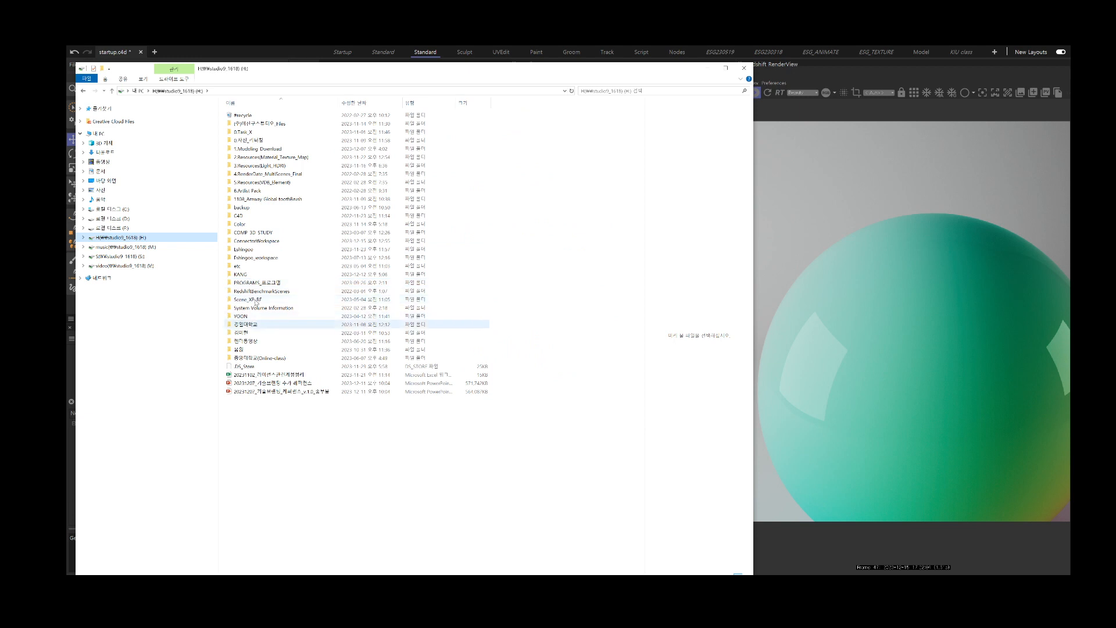
pyautogui.doubleClick(275, 124)
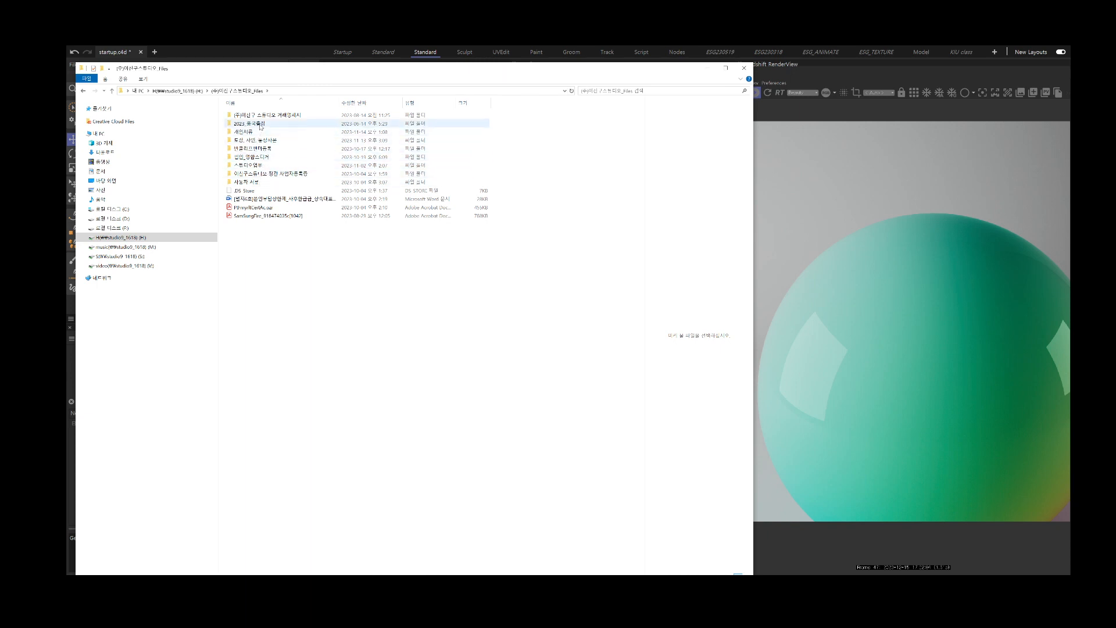
pyautogui.doubleClick(262, 165)
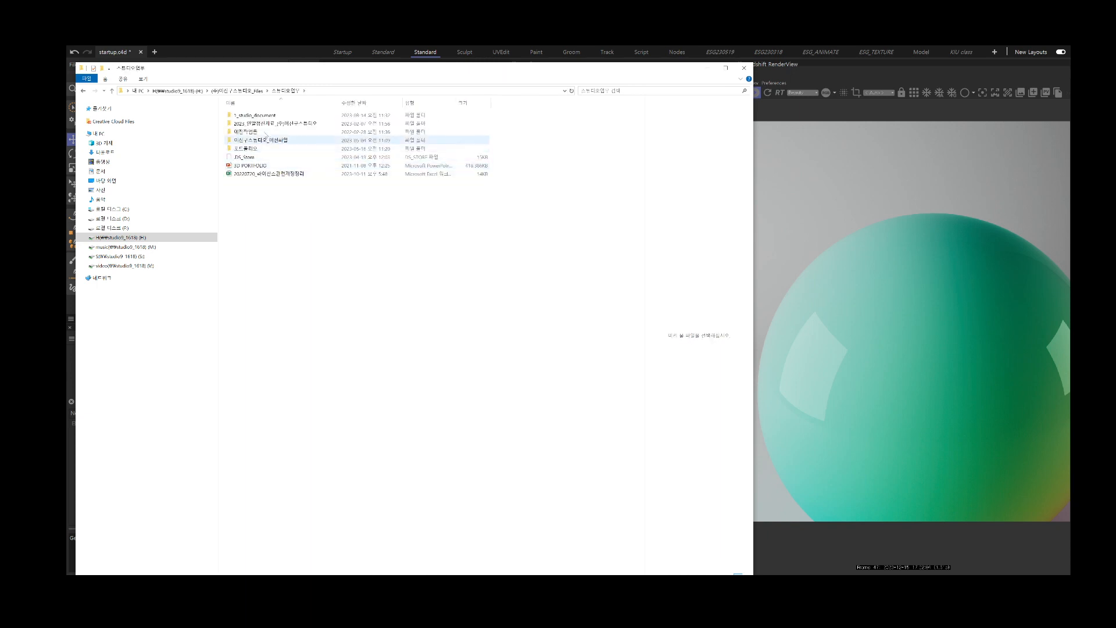
pyautogui.doubleClick(258, 149)
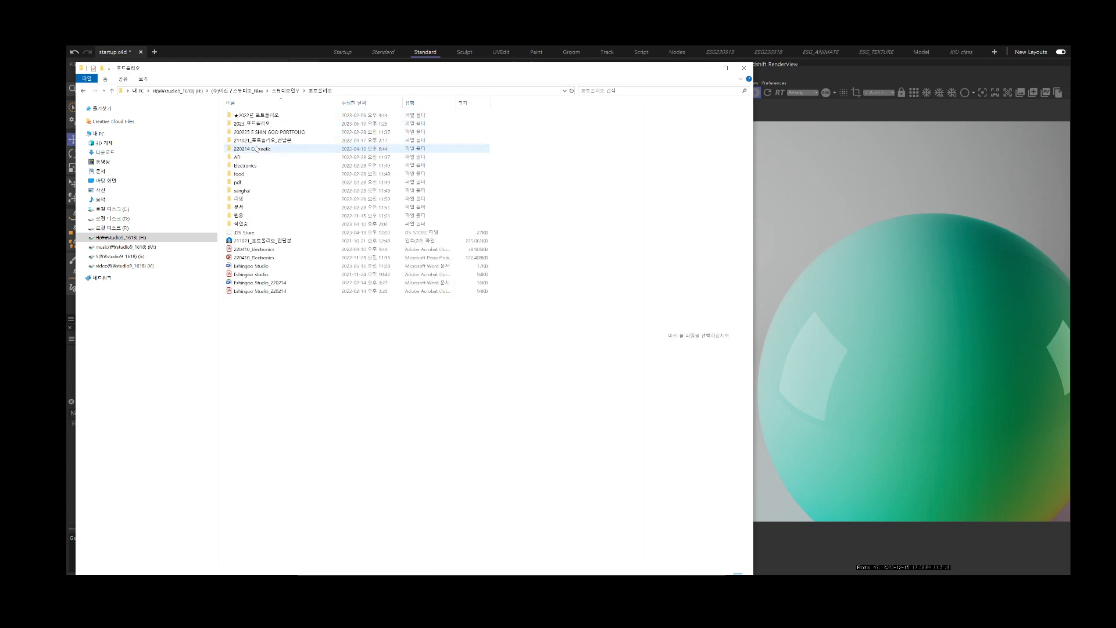
pyautogui.doubleClick(239, 215)
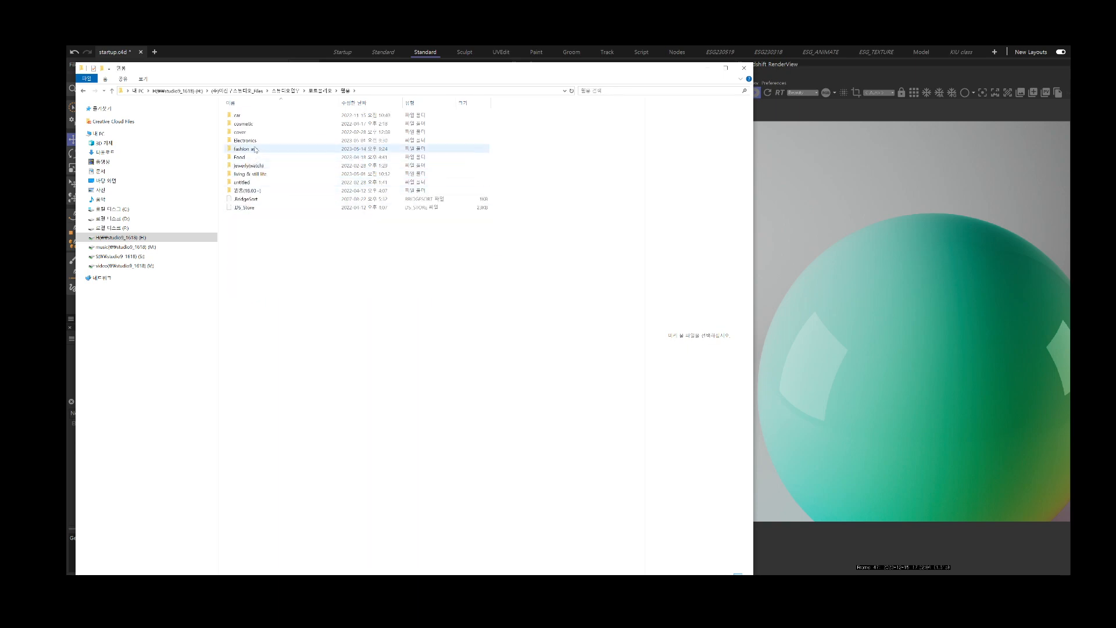
pyautogui.doubleClick(253, 123)
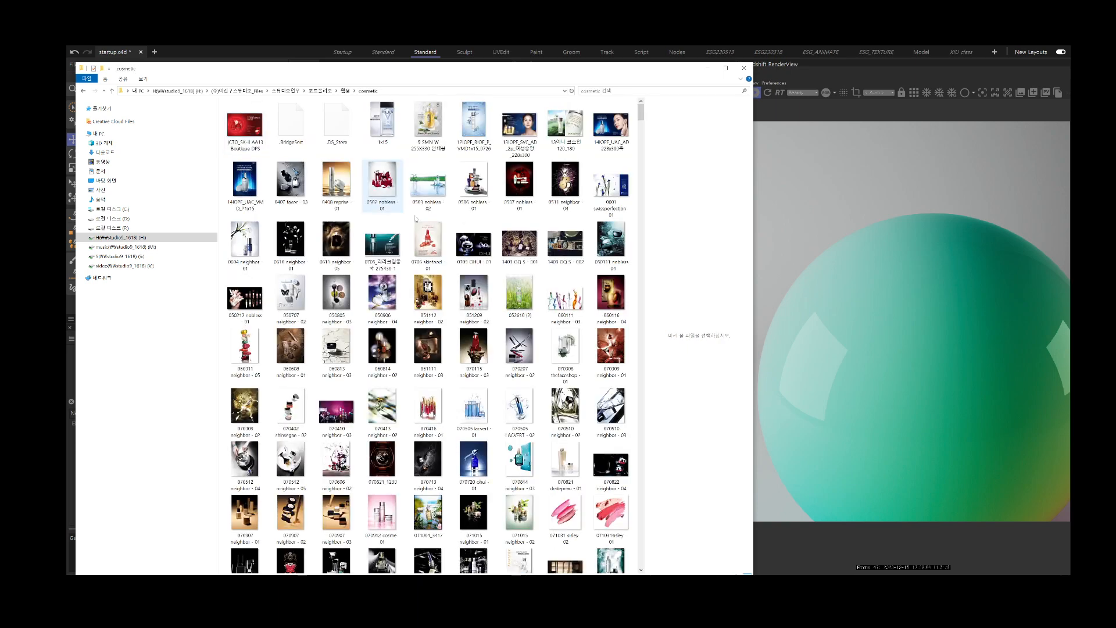
# Open the photo 160808 Stella - 003, examine the lipsticks' metal and matte surfaces at 200% zoom, and close it without saving.
pyautogui.moveTo(640, 112); pyautogui.dragTo(640, 492)
pyautogui.click(576, 362)
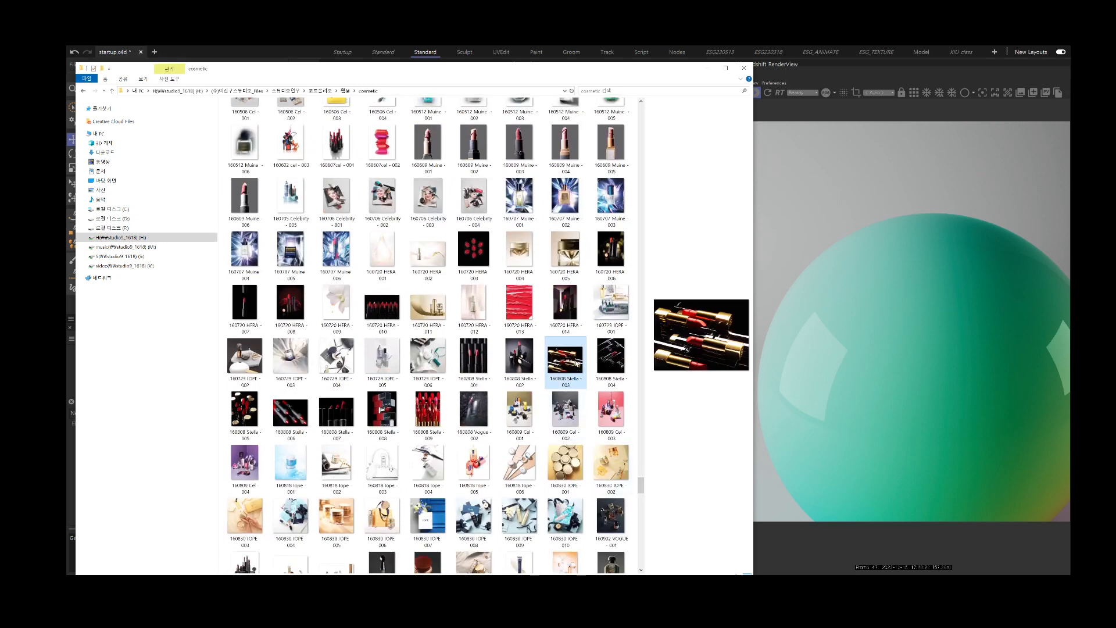
pyautogui.doubleClick(575, 362)
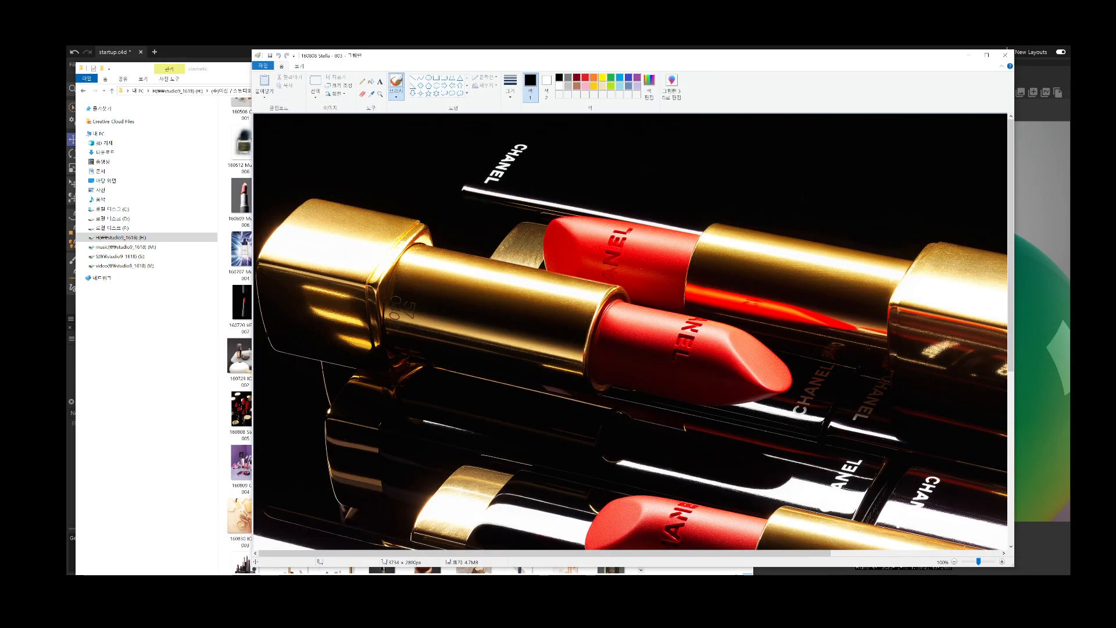
pyautogui.click(300, 66)
pyautogui.click(262, 85)
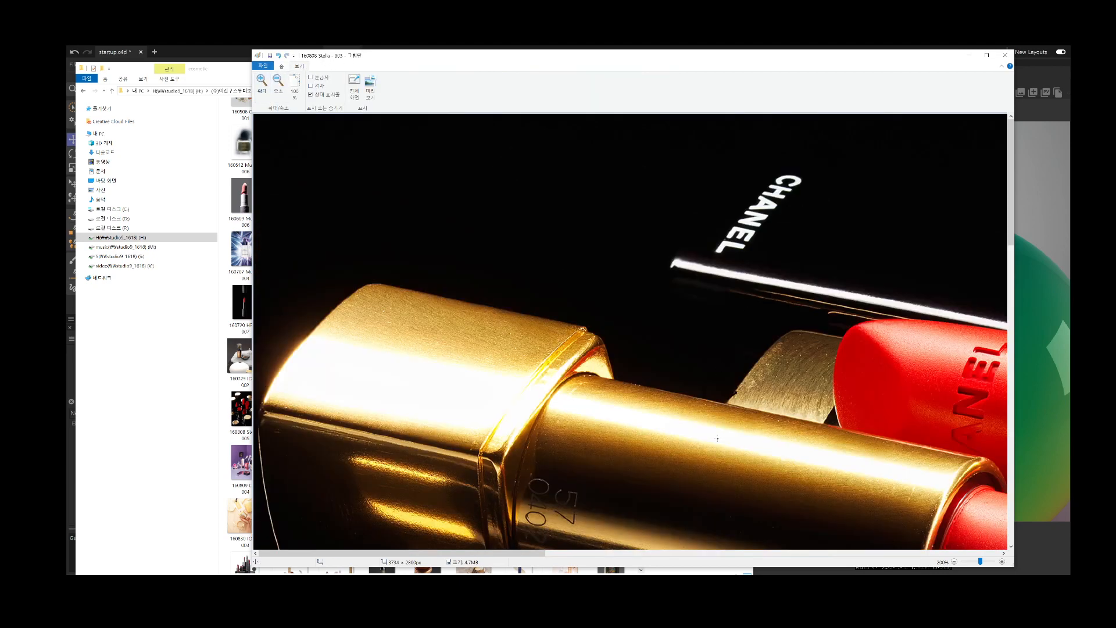
pyautogui.moveTo(532, 554); pyautogui.dragTo(691, 554)
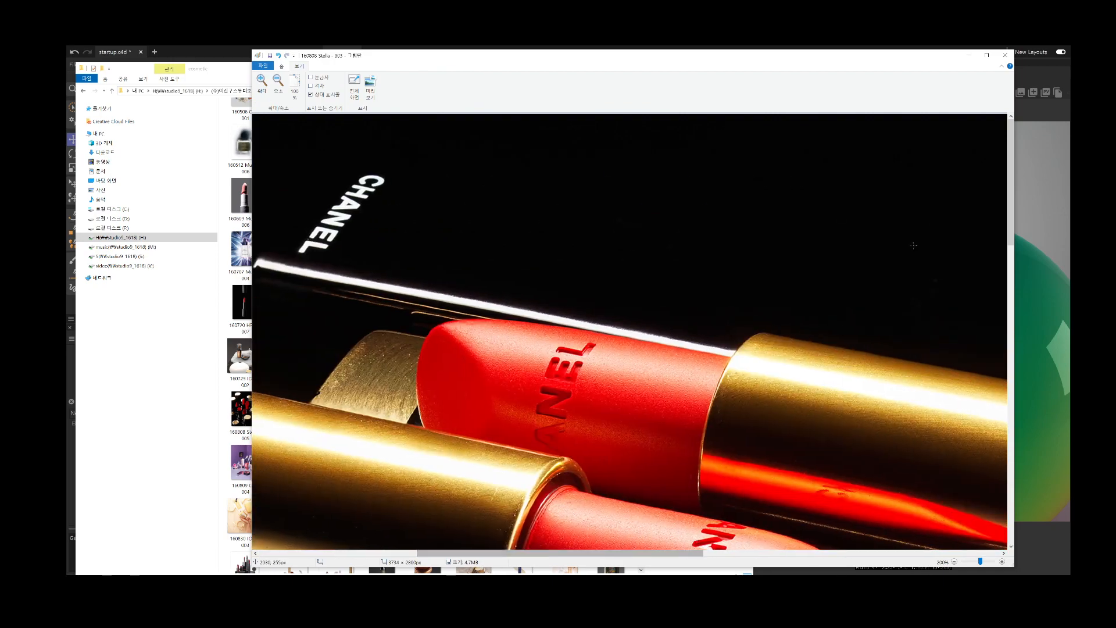
pyautogui.moveTo(1011, 233); pyautogui.dragTo(1011, 376)
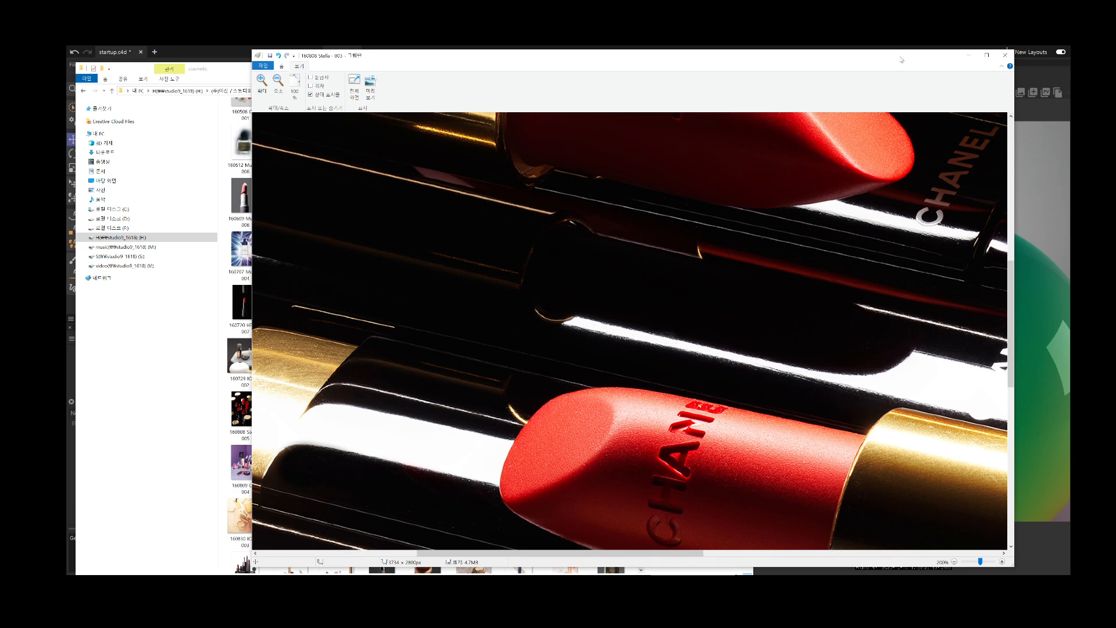
pyautogui.moveTo(901, 57); pyautogui.dragTo(883, 68)
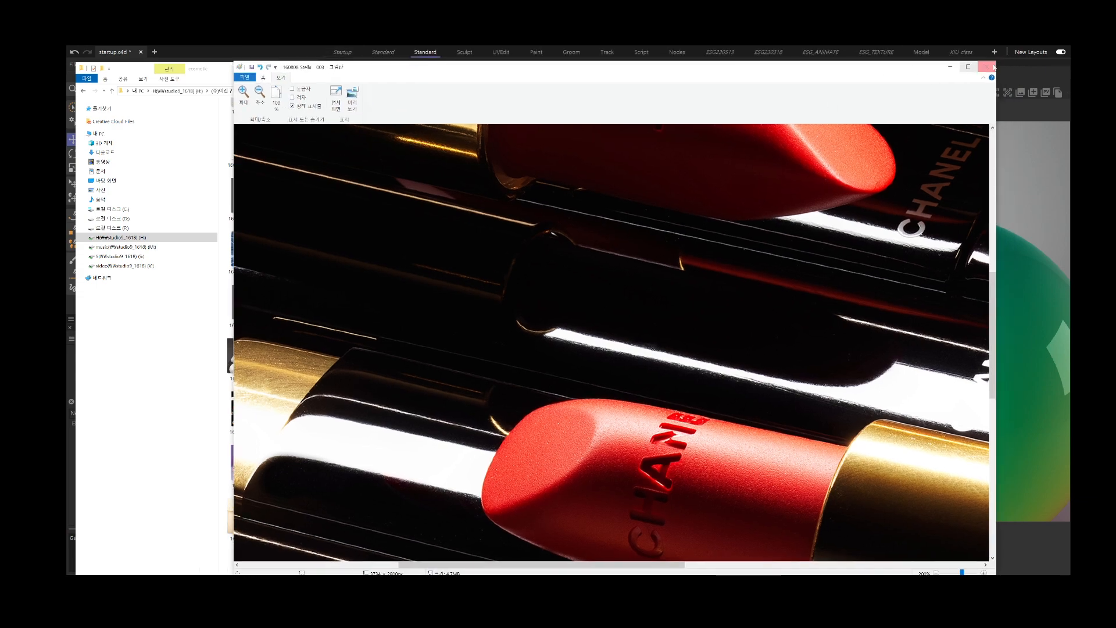
pyautogui.click(987, 67)
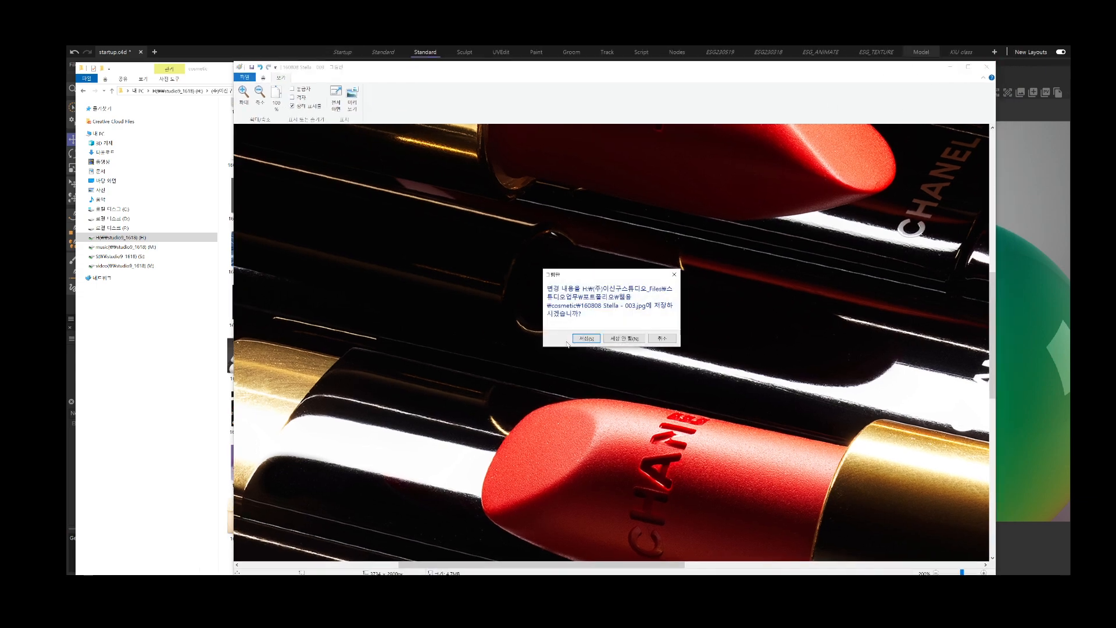
pyautogui.click(626, 339)
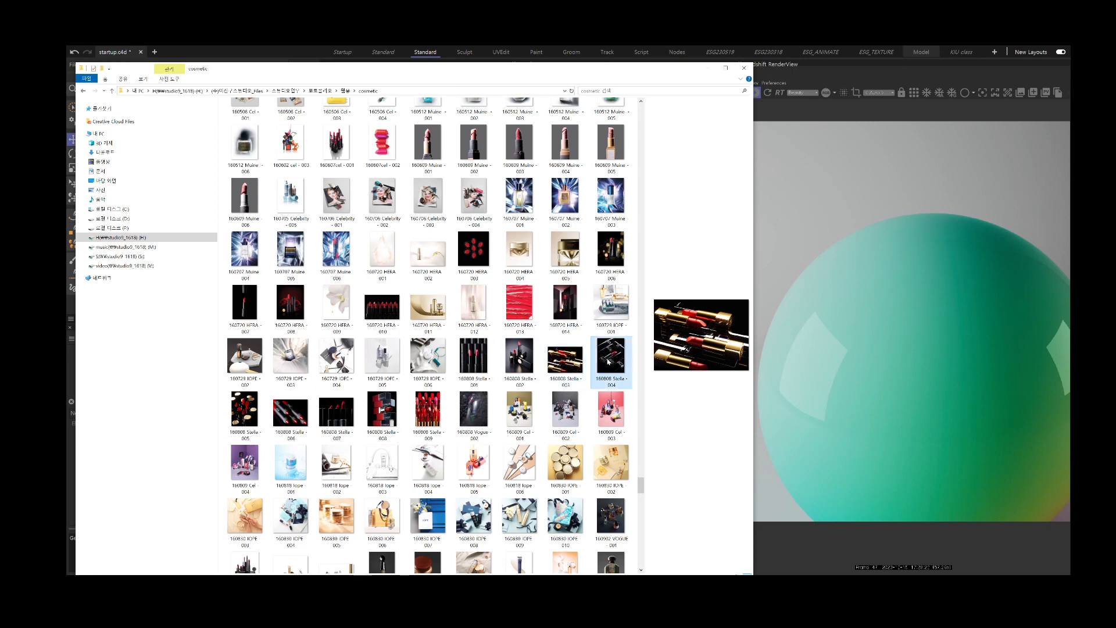
# Open the photo 160808 Stella - 004, examine the highlights on the glossy cases at 200% zoom, and return to Cinema 4D.
pyautogui.doubleClick(610, 356)
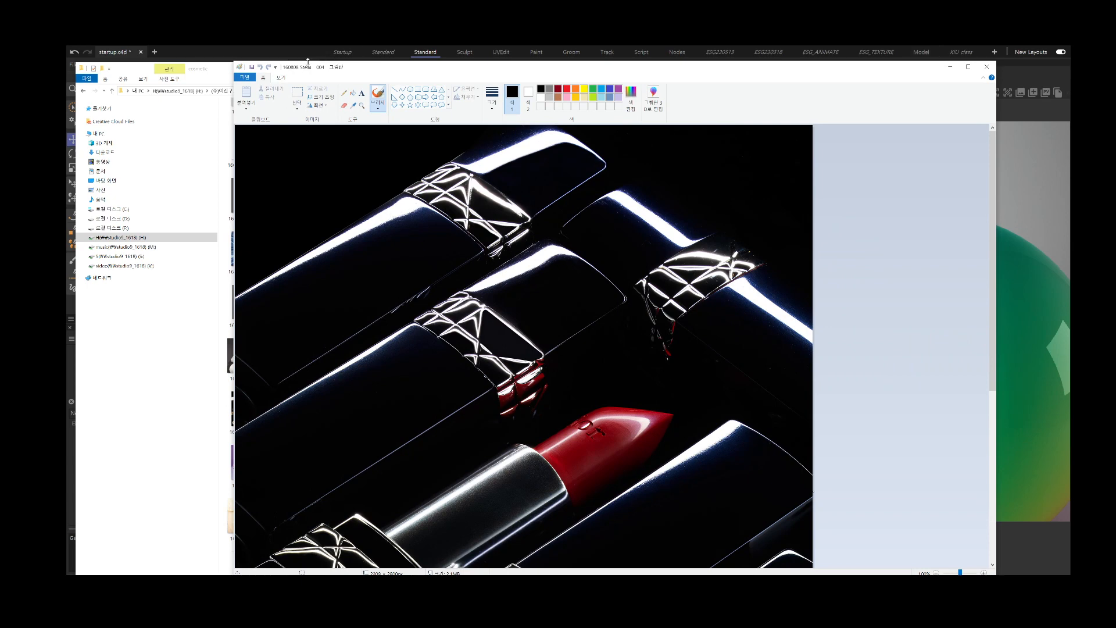
pyautogui.click(282, 78)
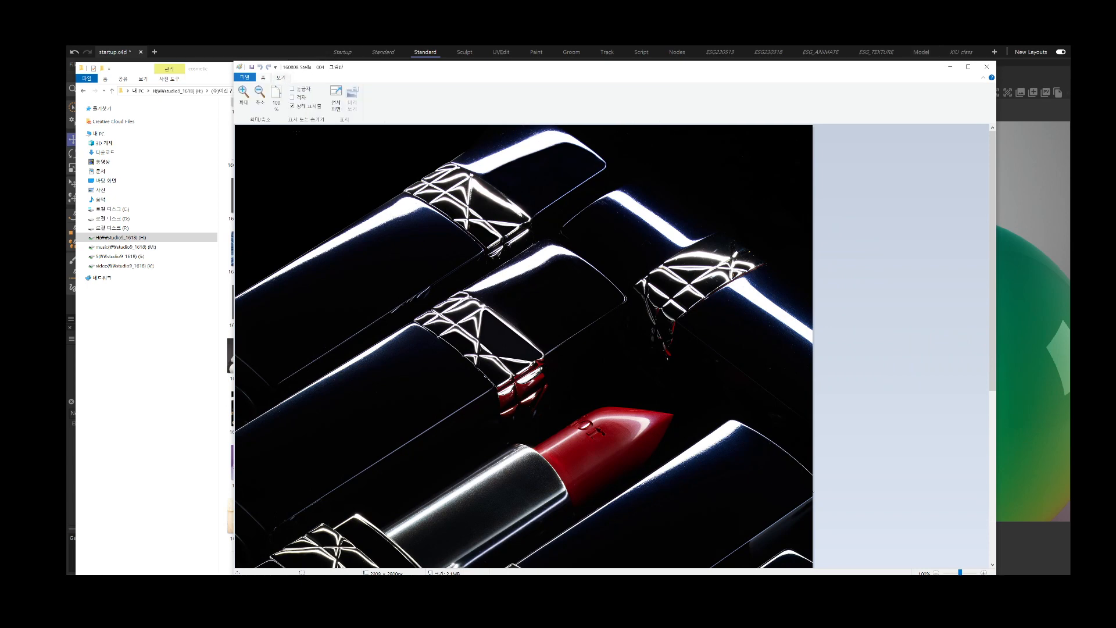
pyautogui.click(243, 93)
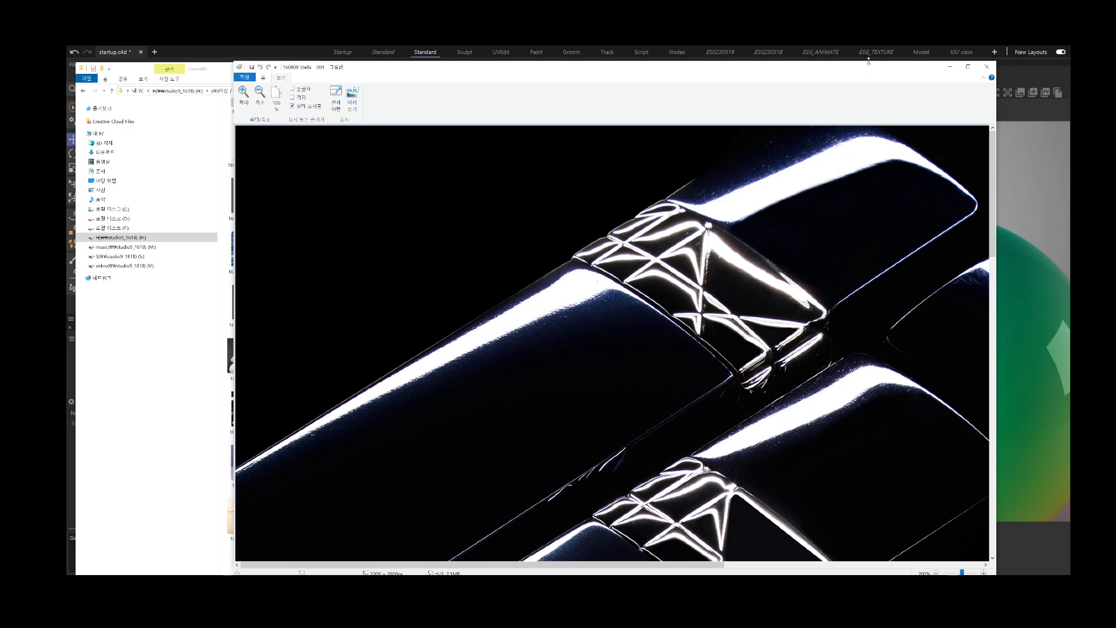
pyautogui.click(874, 45)
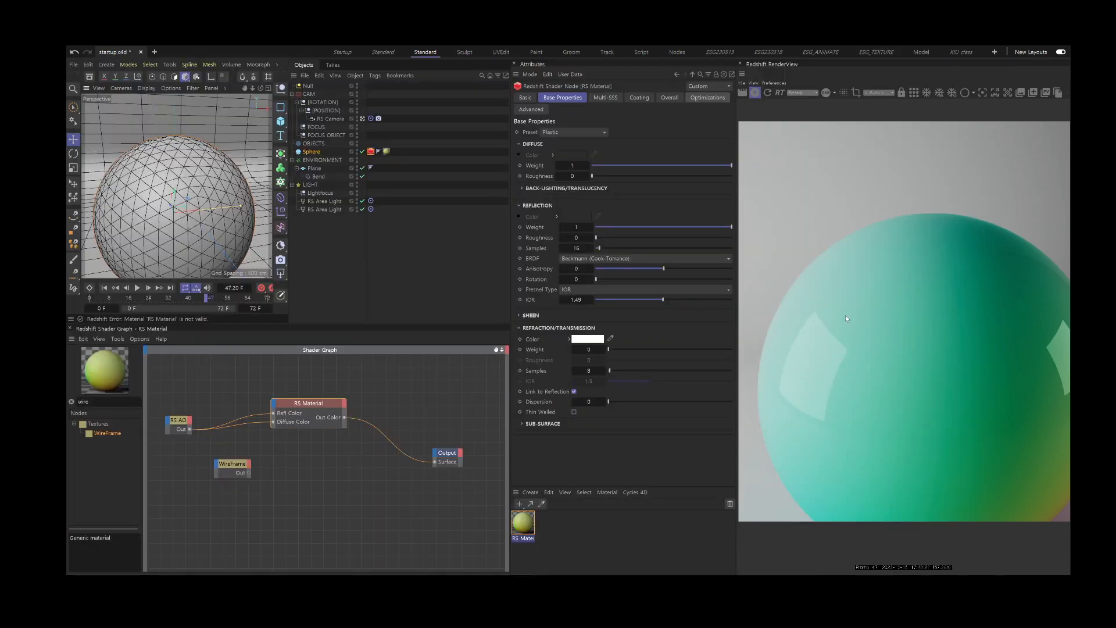
# Move the RS Material node closer to Output and remove the RS AO connections from its Refl Color and Diffuse Color.
pyautogui.moveTo(436, 419); pyautogui.dragTo(453, 476)
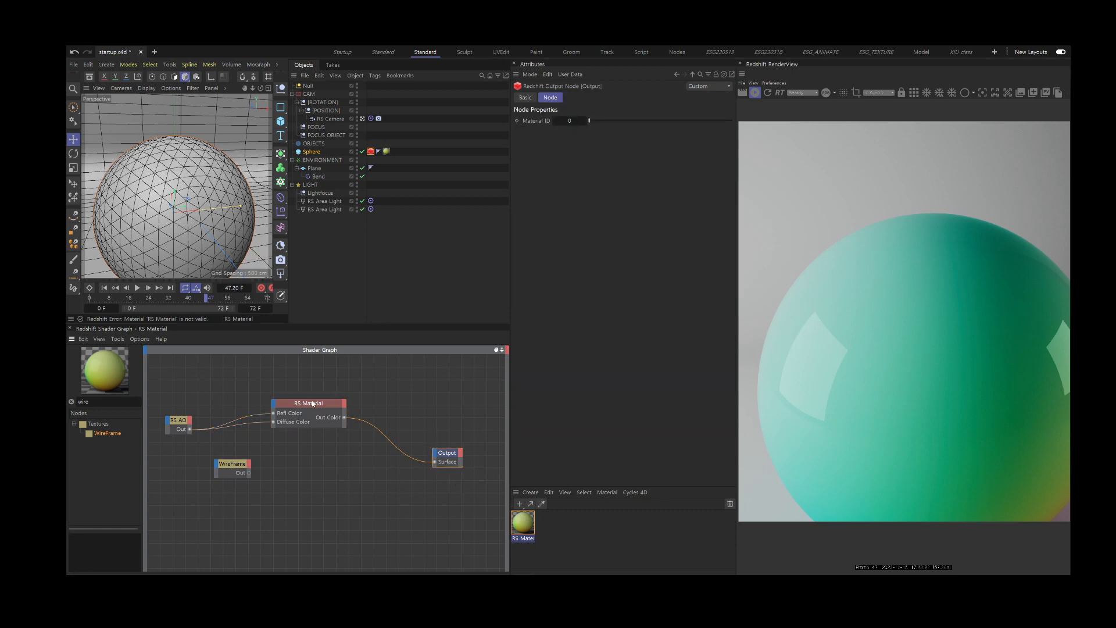
pyautogui.moveTo(315, 407); pyautogui.dragTo(363, 398)
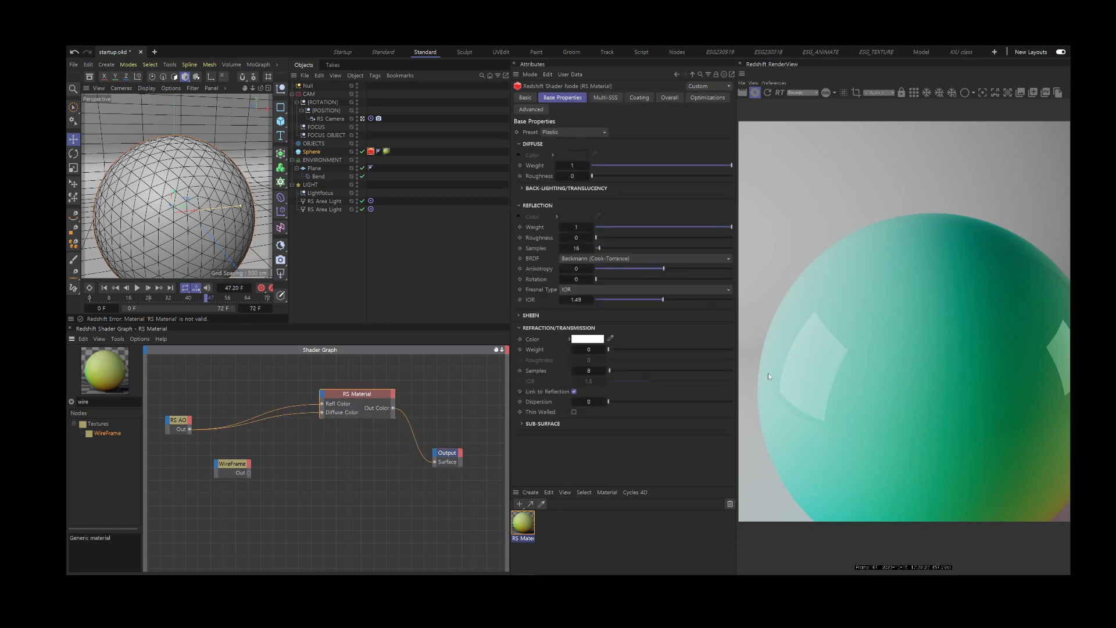
pyautogui.click(307, 406)
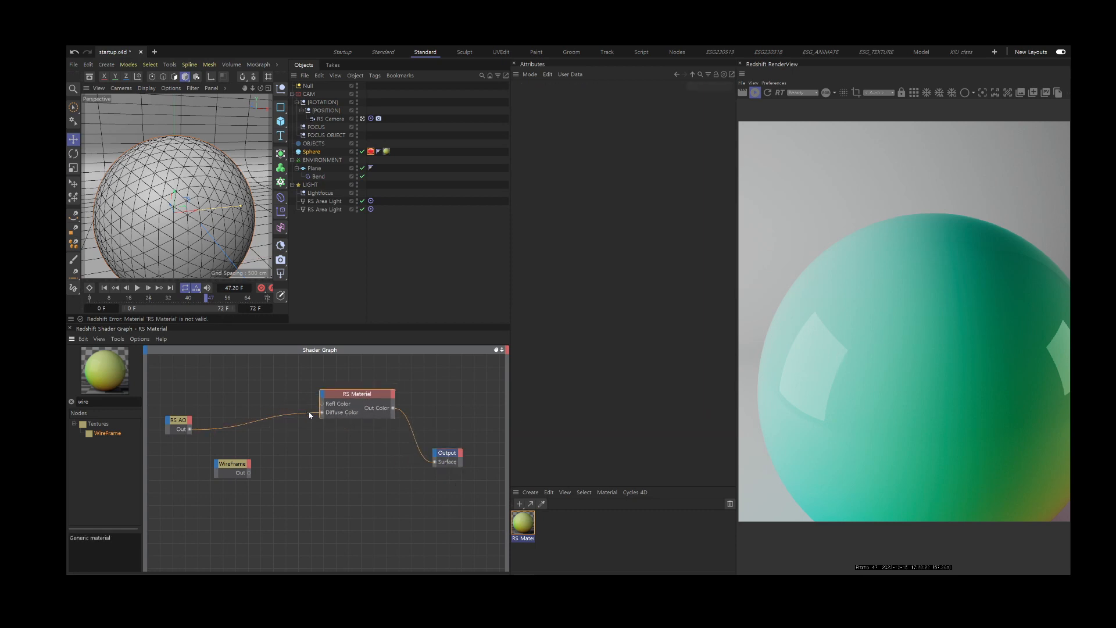
pyautogui.click(310, 413)
pyautogui.click(310, 405)
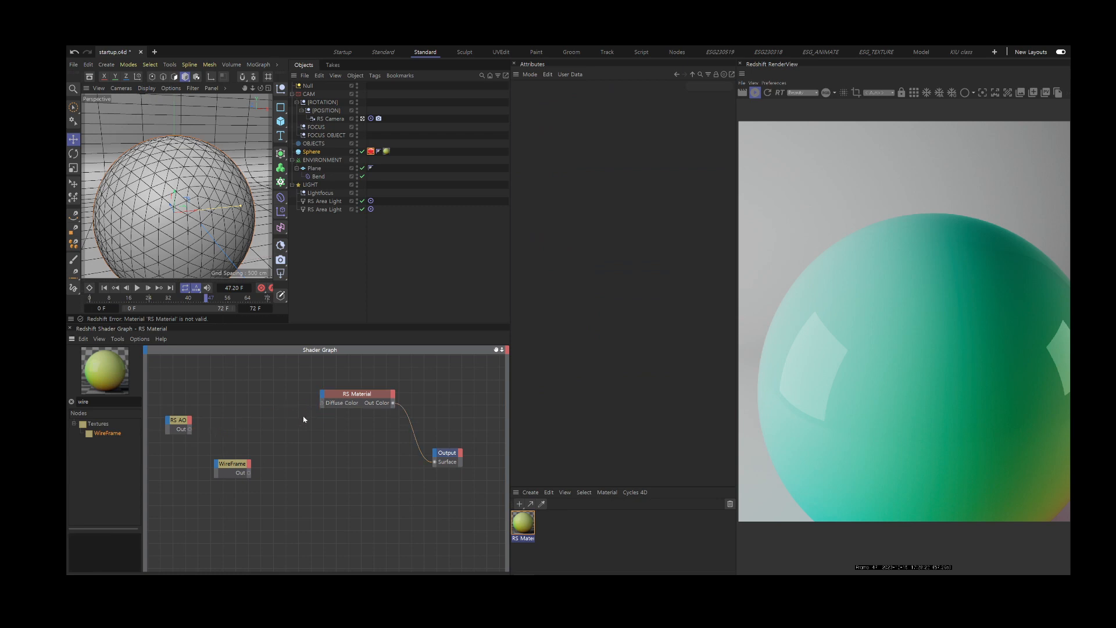
pyautogui.click(337, 394)
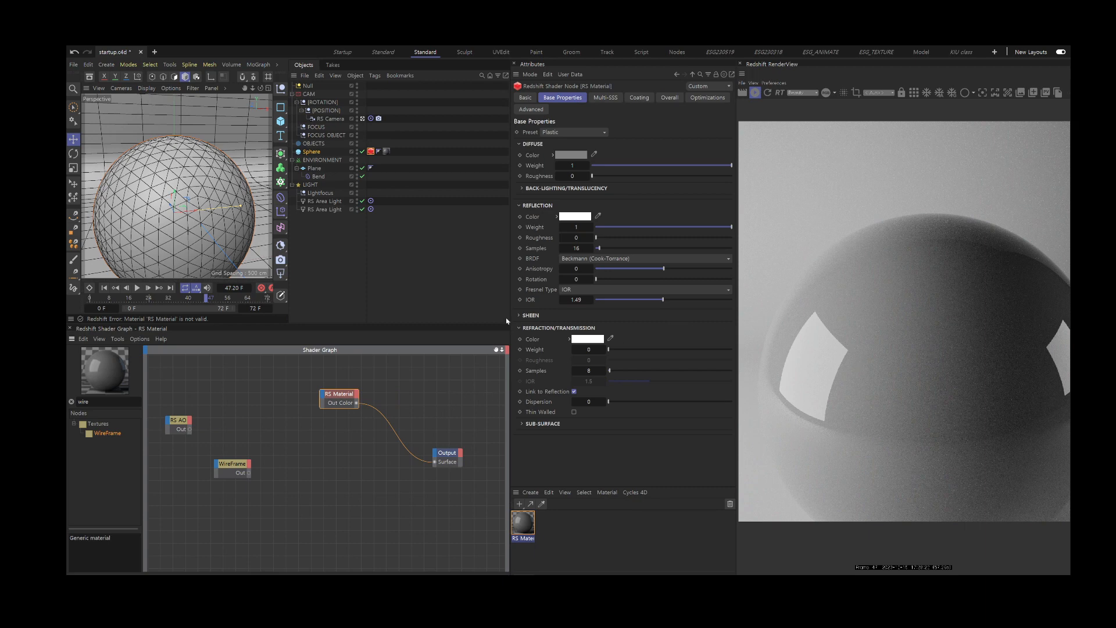
# Add a Maxon Noise node below the WireFrame node and connect its Out Color to the Output node's Surface.
pyautogui.hotkey('ctrl', 'f')
pyautogui.write('ma')
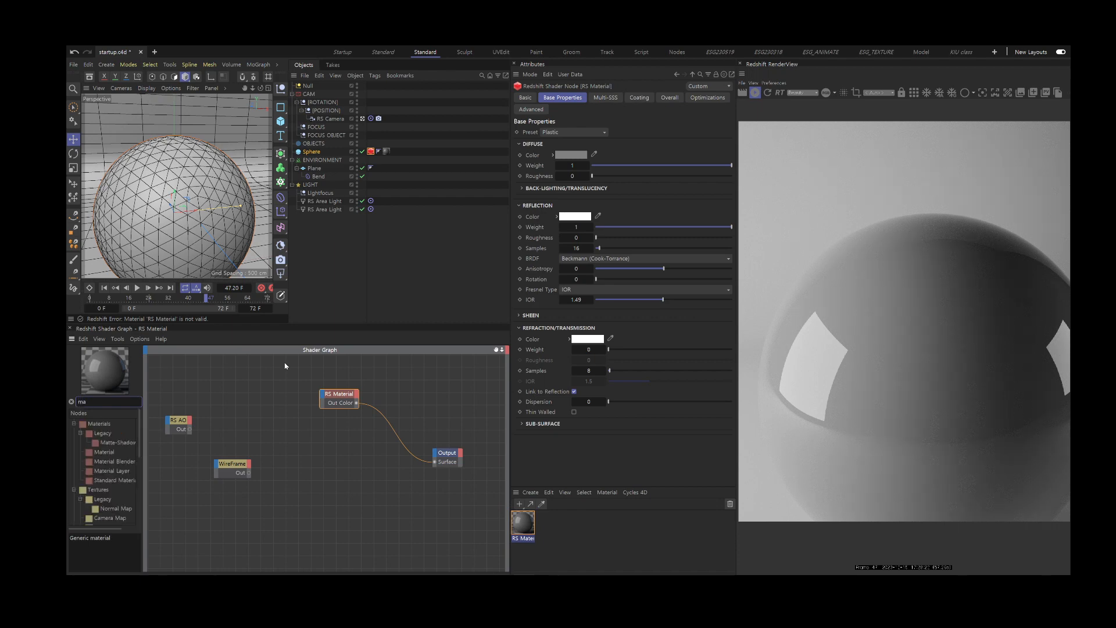
pyautogui.write('xon')
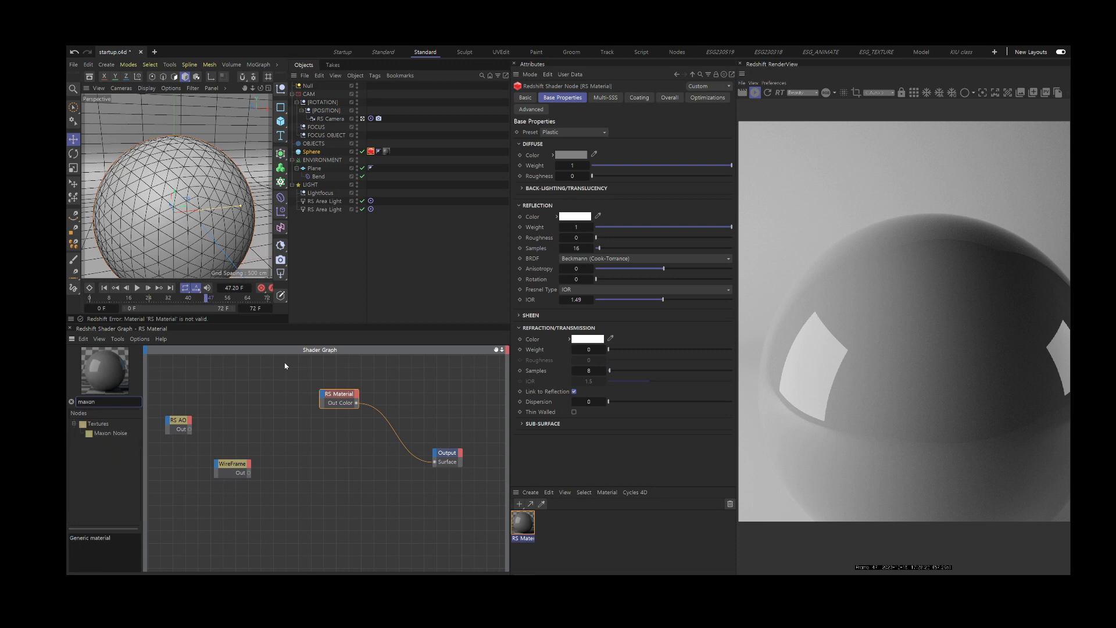
pyautogui.moveTo(110, 433); pyautogui.dragTo(295, 466)
pyautogui.press('c')
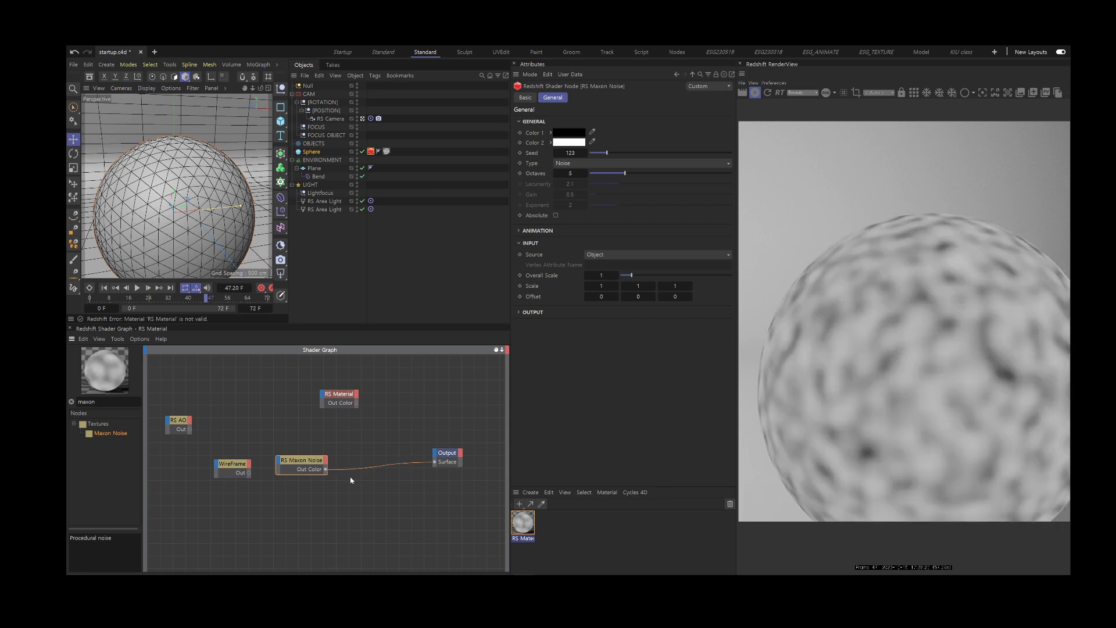
pyautogui.click(363, 489)
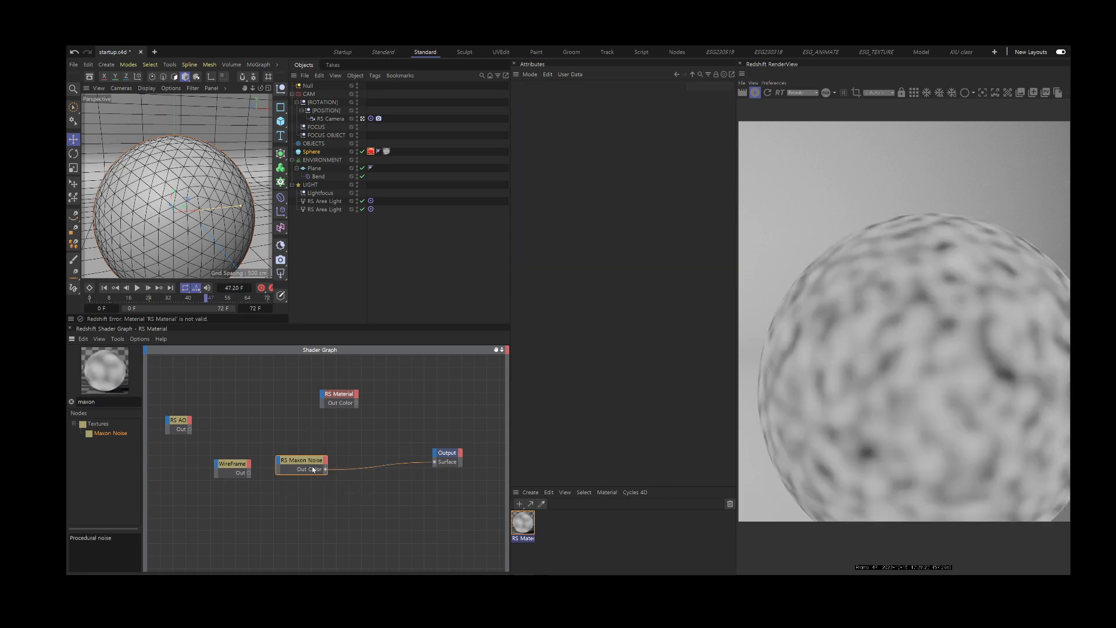
pyautogui.moveTo(314, 467); pyautogui.dragTo(291, 508)
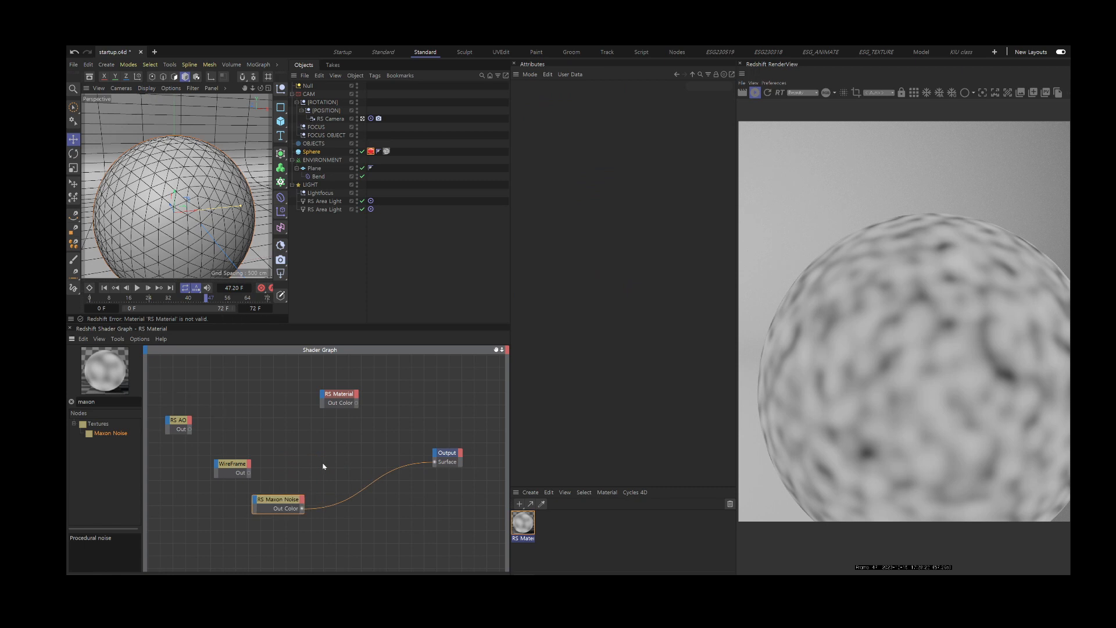
# Send the WireFrame node to the Output node's Surface with the Connect Node to Output command.
pyautogui.click(139, 339)
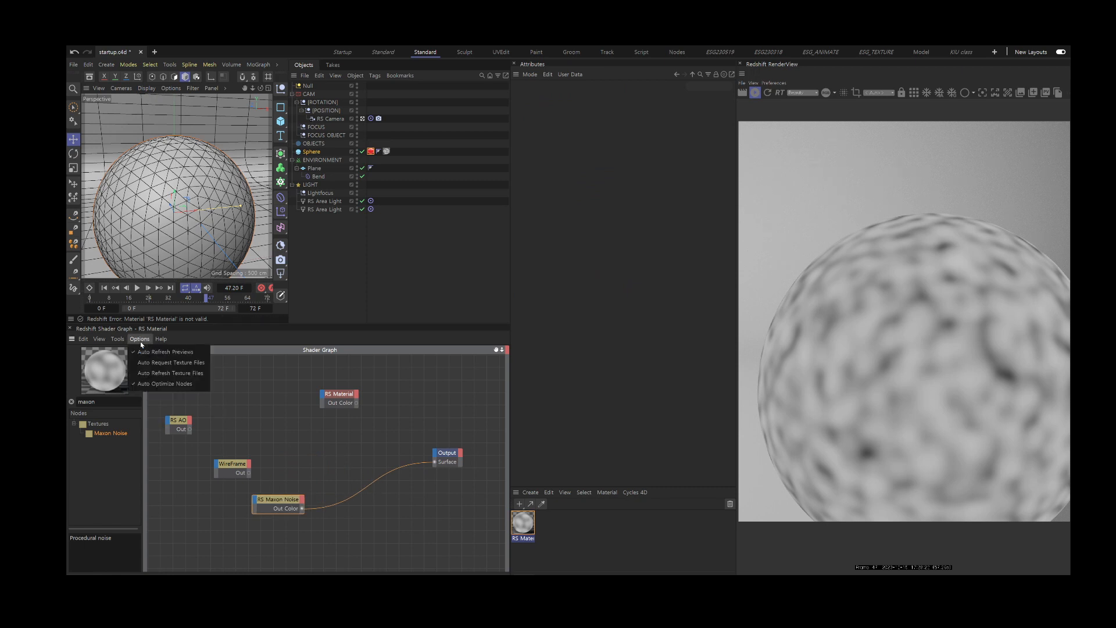
pyautogui.moveTo(117, 339)
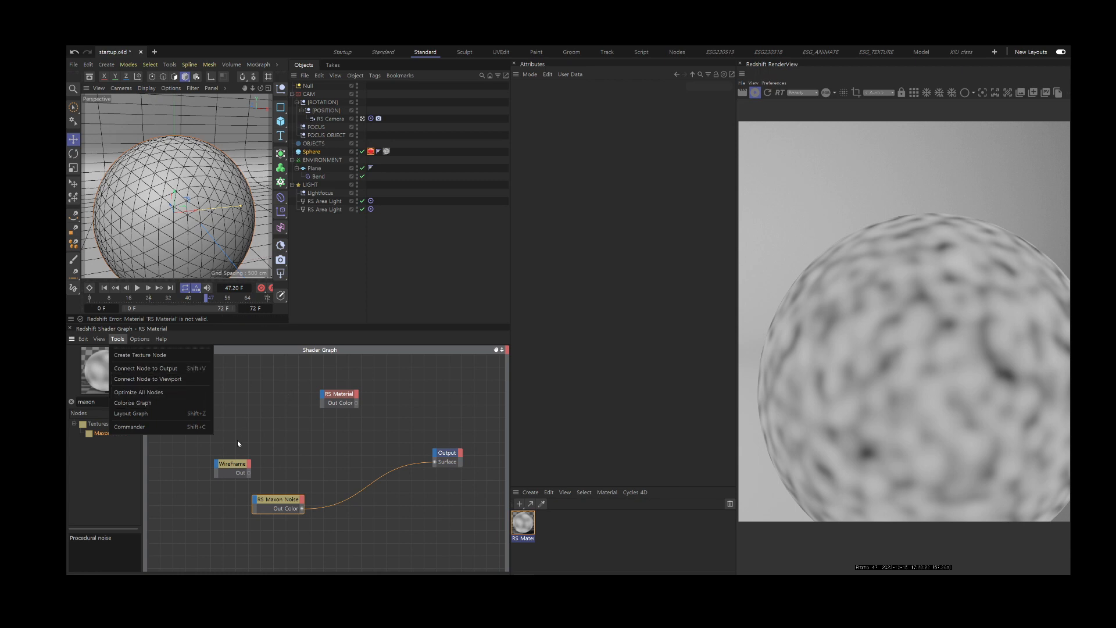
pyautogui.click(246, 482)
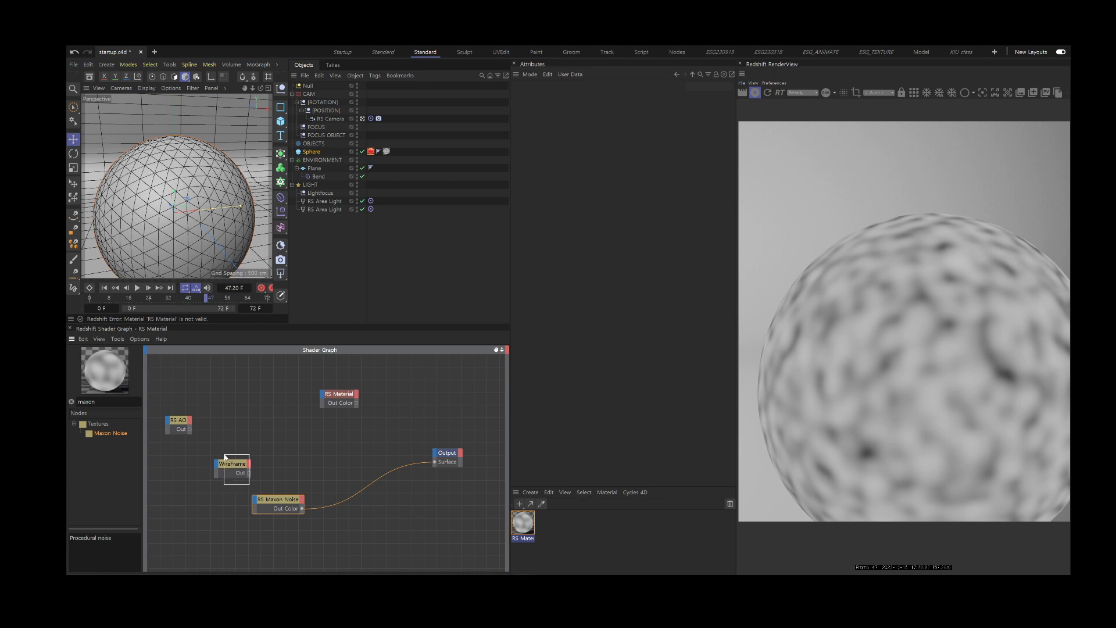
pyautogui.click(233, 465)
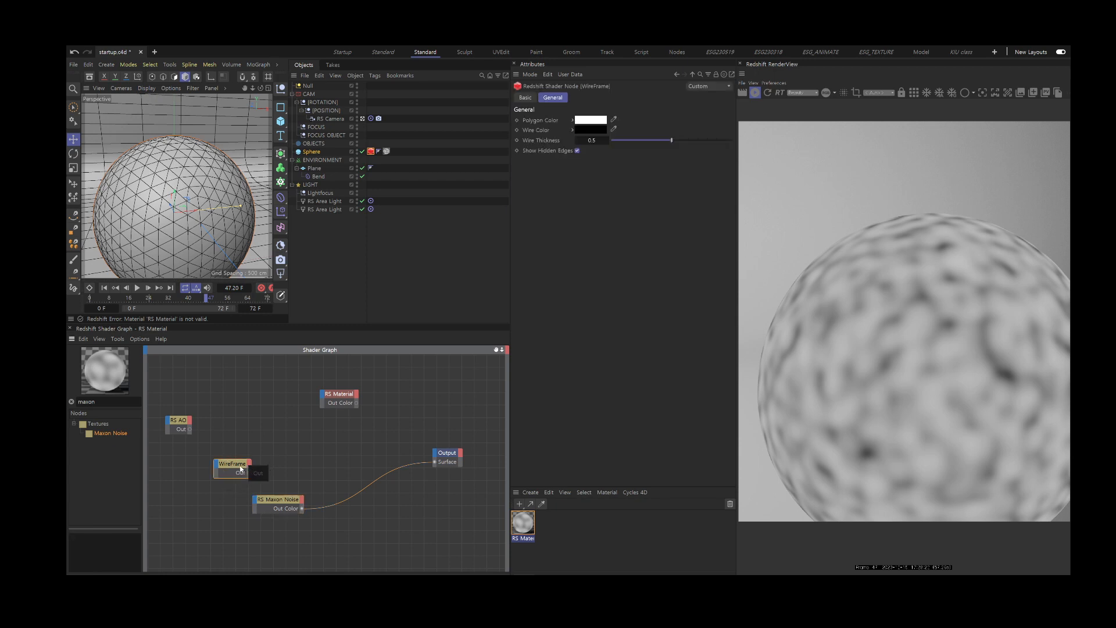
pyautogui.click(249, 472)
pyautogui.click(122, 340)
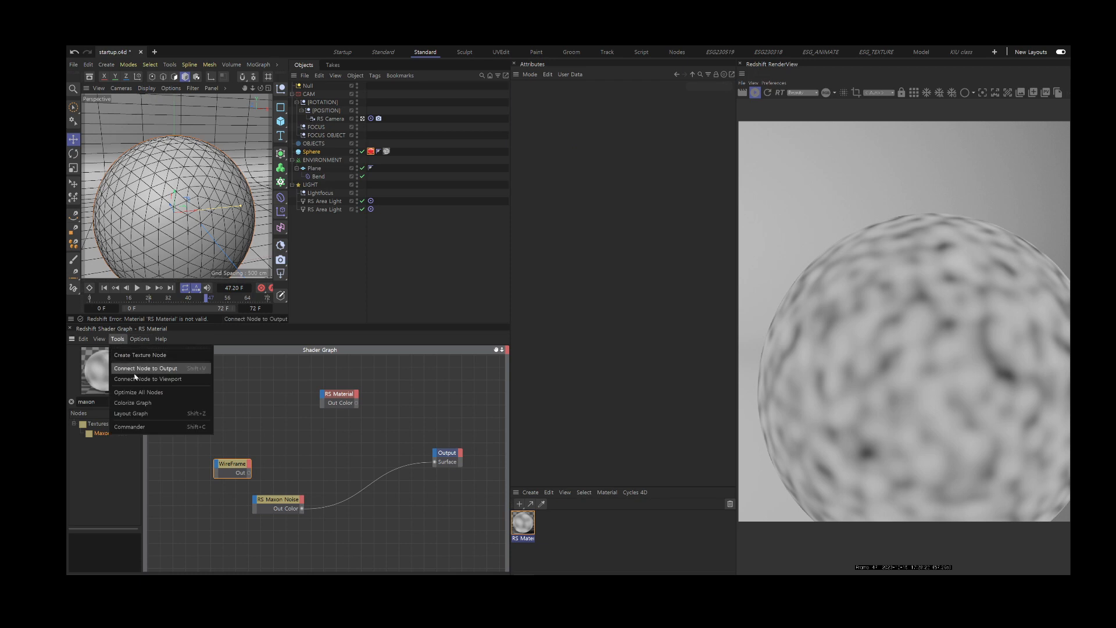
pyautogui.click(137, 368)
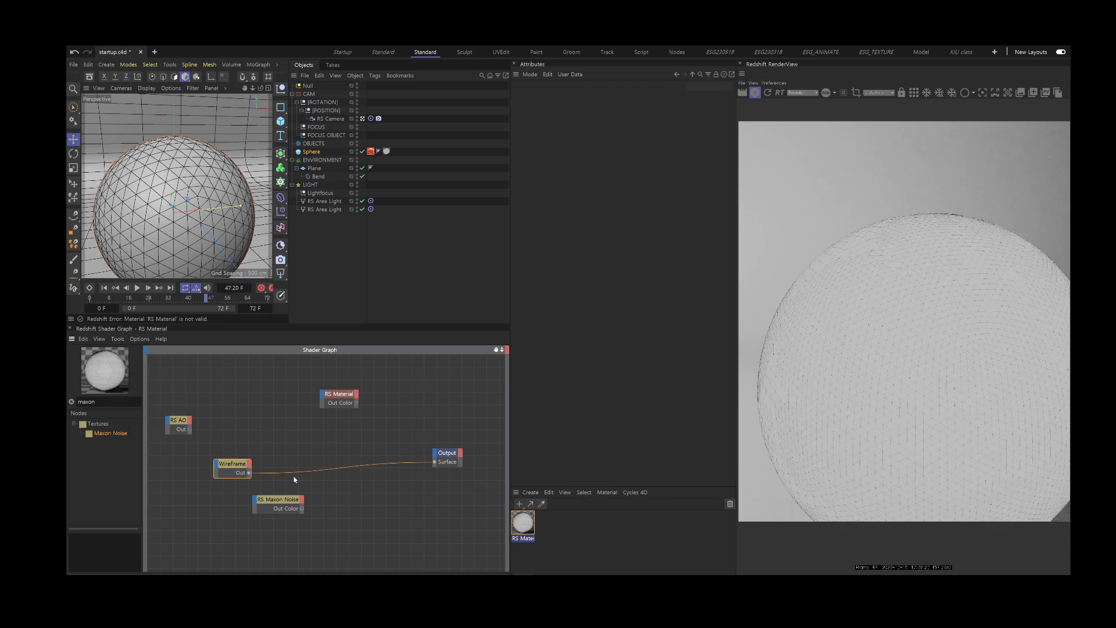
# Stop the interactive render and widen the viewport and Shader Graph area towards the Redshift RenderView.
pyautogui.click(755, 93)
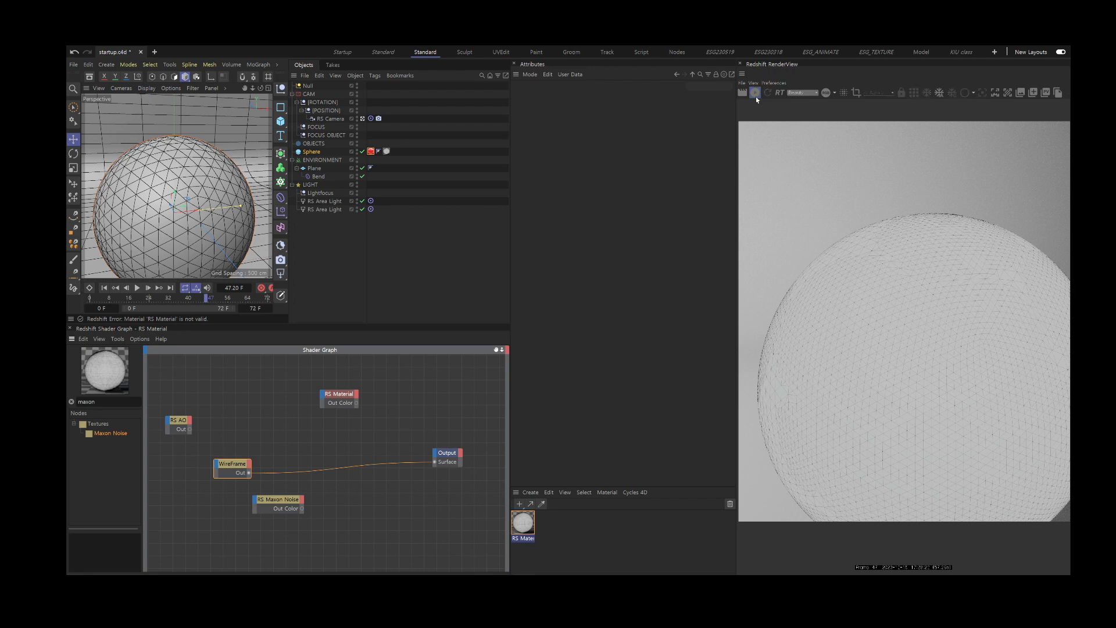
pyautogui.click(278, 65)
pyautogui.click(278, 66)
pyautogui.moveTo(288, 140); pyautogui.dragTo(428, 140)
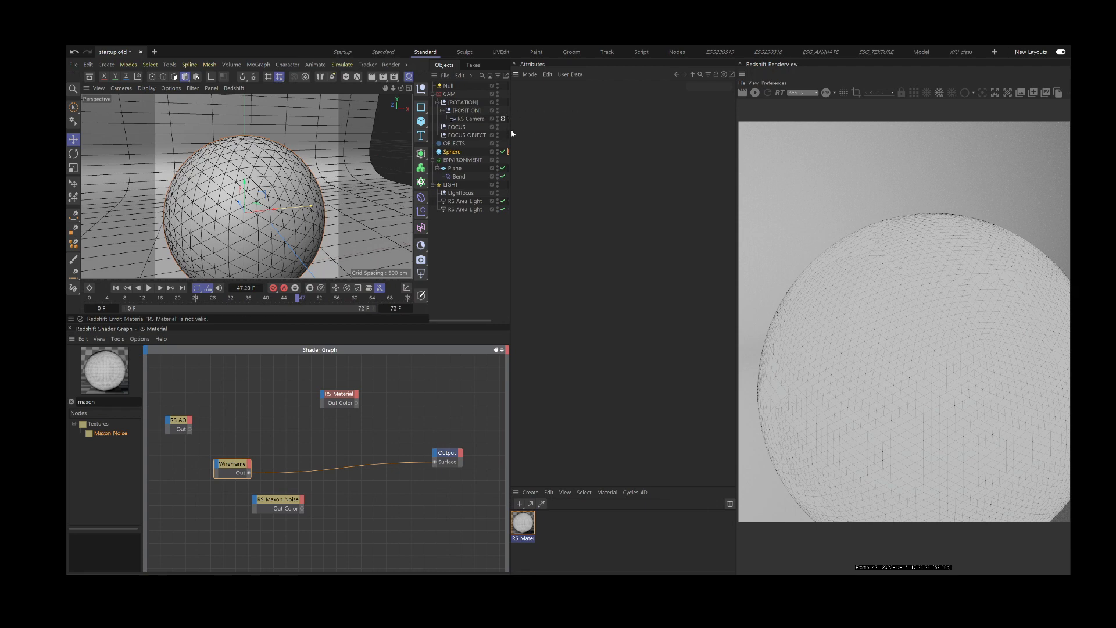
pyautogui.moveTo(510, 130); pyautogui.dragTo(619, 128)
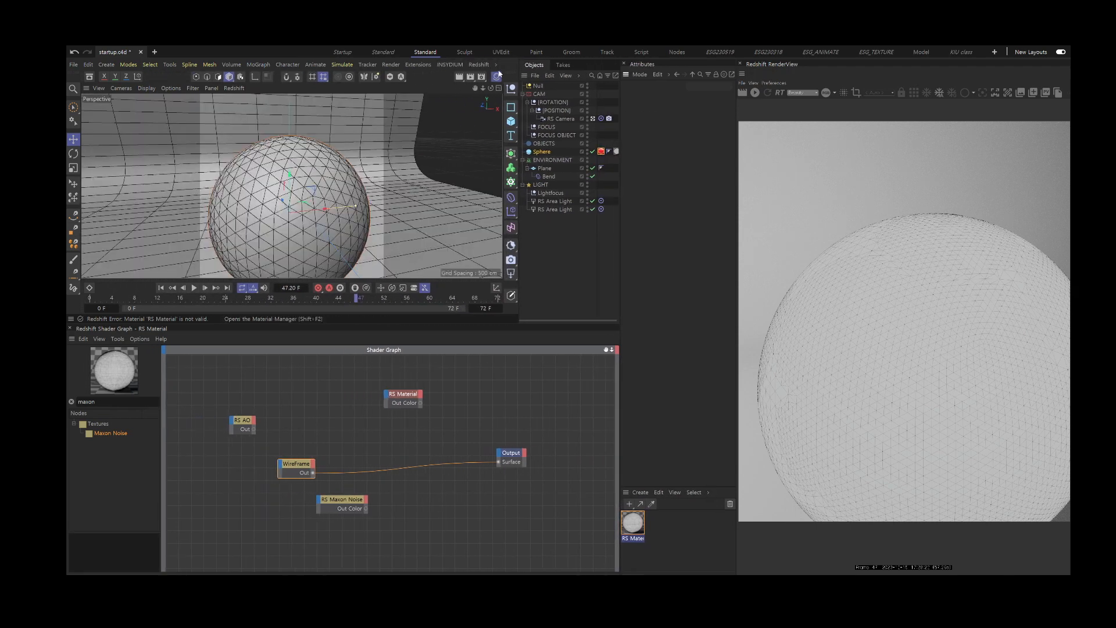
# Open the Command Manager and filter the commands by "connect node to".
pyautogui.click(496, 65)
pyautogui.moveTo(508, 81)
pyautogui.moveTo(607, 87)
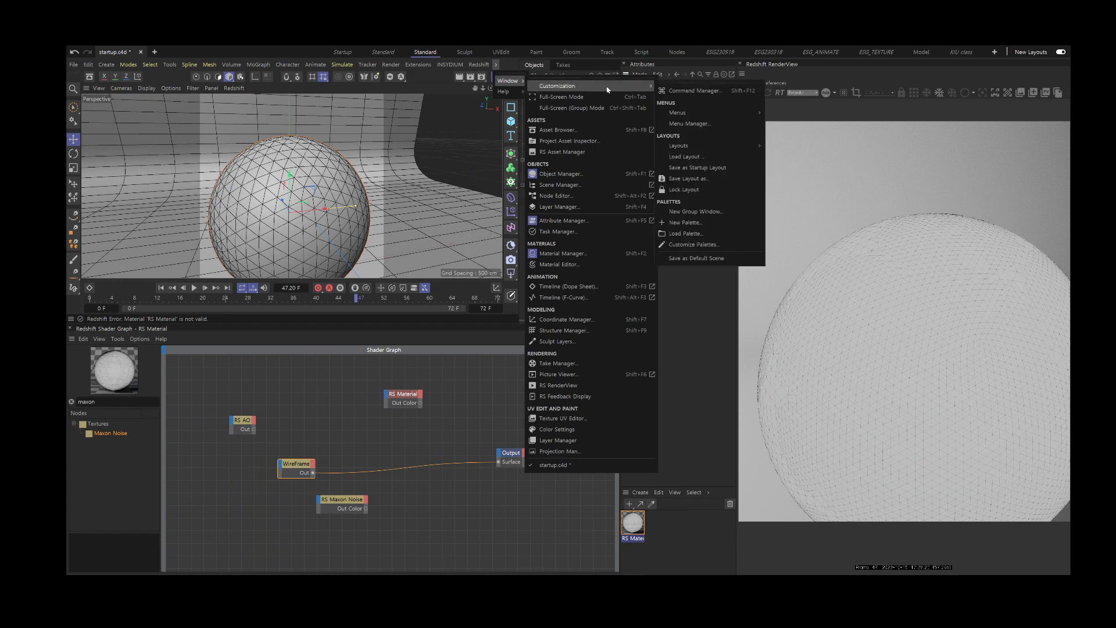
pyautogui.click(681, 91)
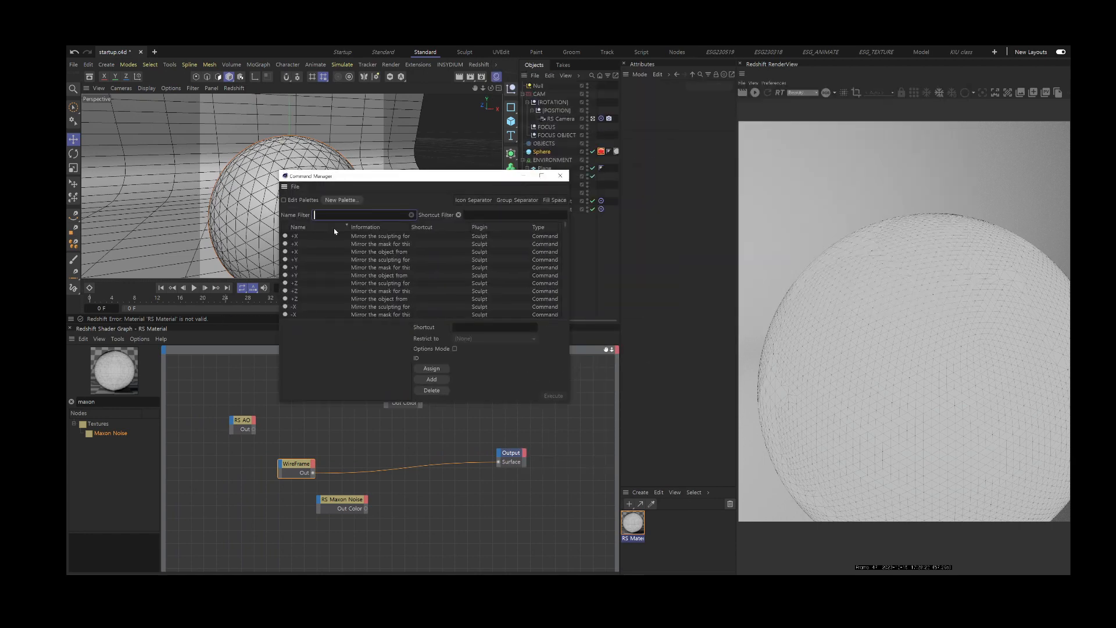
pyautogui.write('conee')
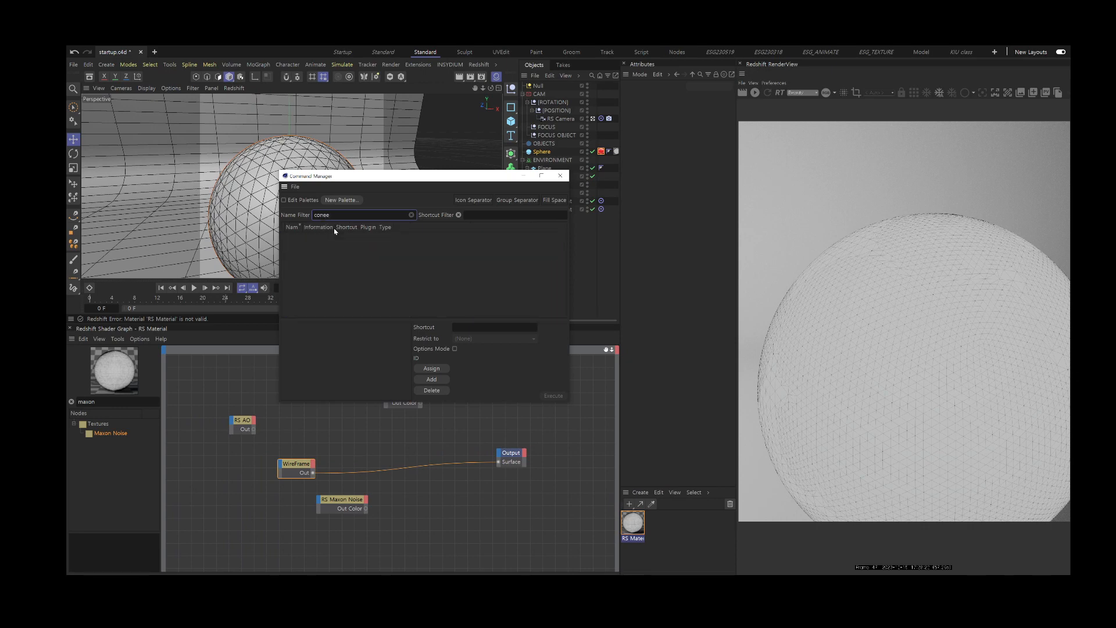
pyautogui.press('BackSpace')
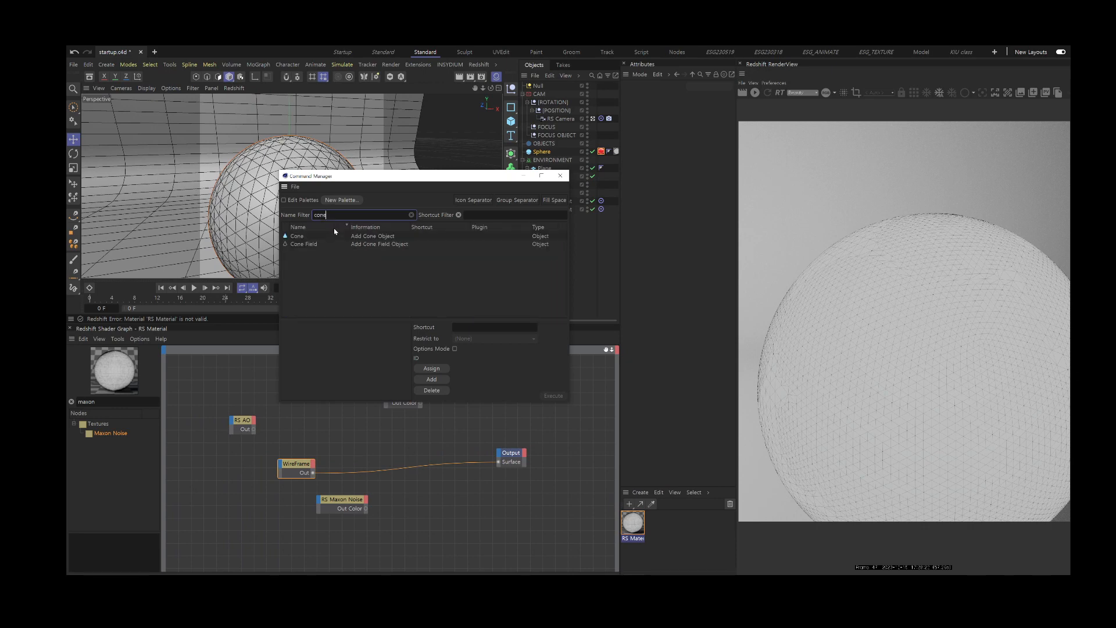
pyautogui.write('c')
pyautogui.press('BackSpace')
pyautogui.press('BackSpace')
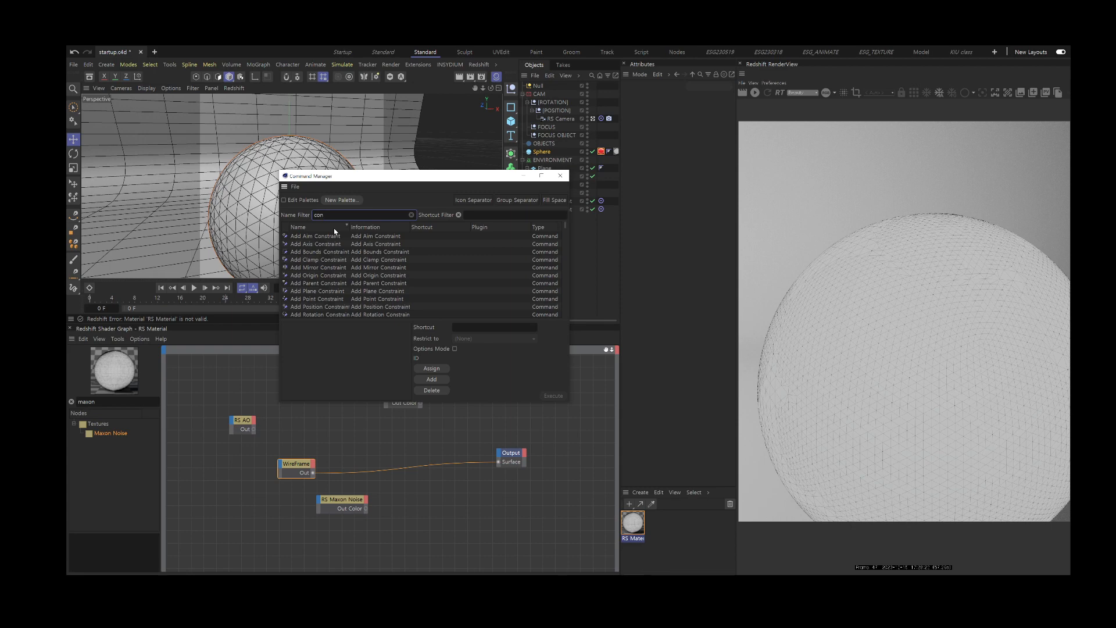
pyautogui.write('nect')
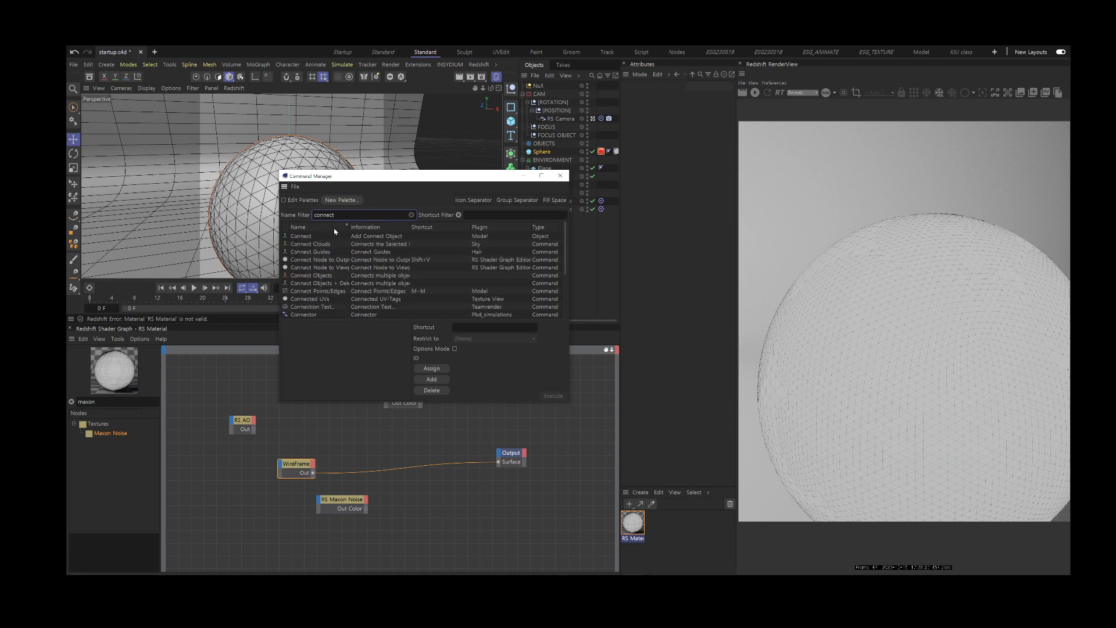
pyautogui.write(' nos')
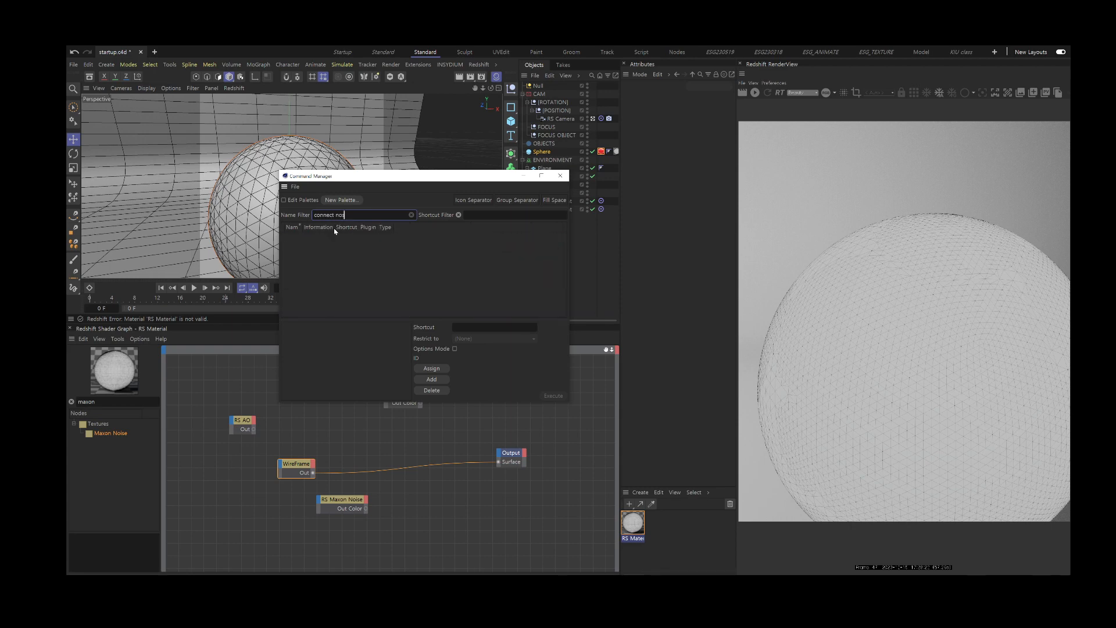
pyautogui.press('BackSpace')
pyautogui.write('c')
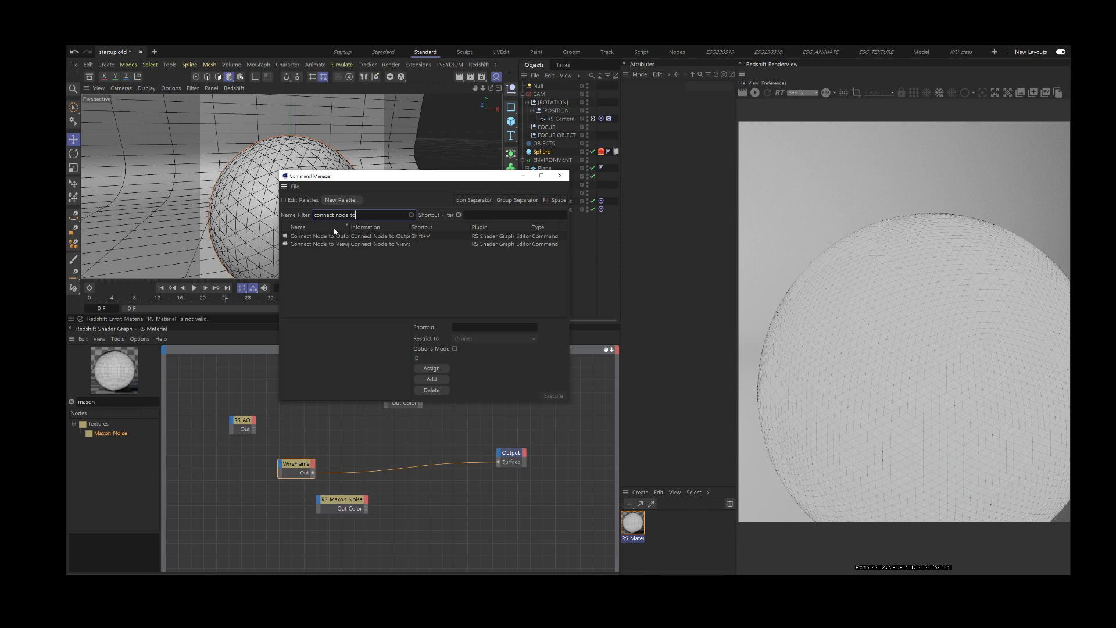
# Assign the shortcut Shift+V to the Connect Node to Output command and close the Command Manager.
pyautogui.click(336, 238)
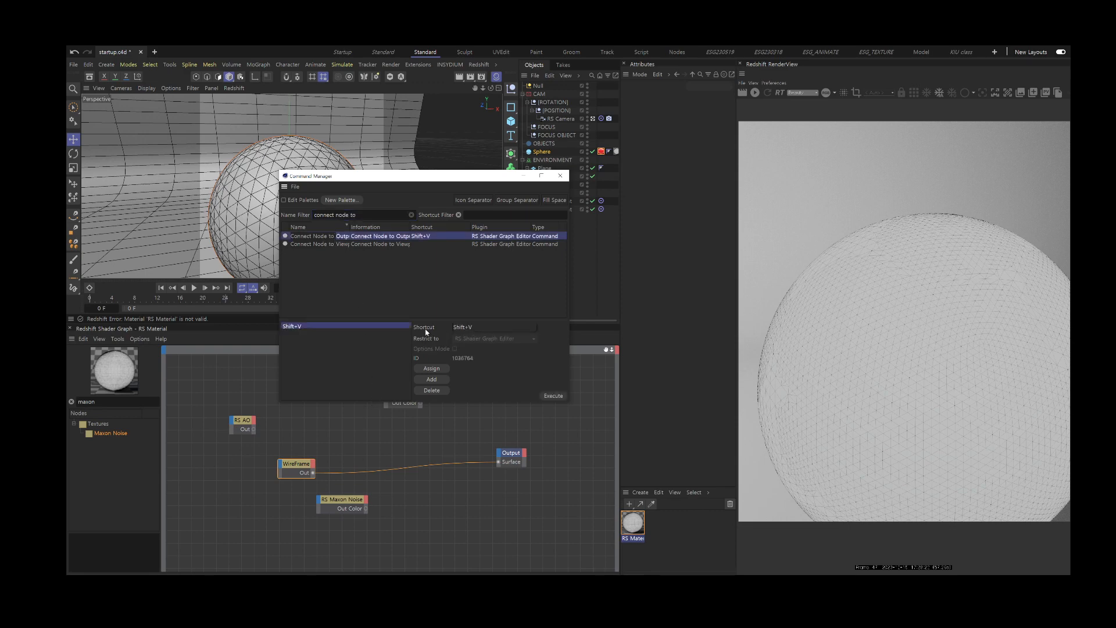
pyautogui.click(481, 329)
pyautogui.press('BackSpace')
pyautogui.press('BackSpace')
pyautogui.press('BackSpace')
pyautogui.press('BackSpace')
pyautogui.press('BackSpace')
pyautogui.press('Delete')
pyautogui.press('Delete')
pyautogui.press('Delete')
pyautogui.press('Delete')
pyautogui.press('Delete')
pyautogui.hotkey('shift', 'v')
pyautogui.click(424, 370)
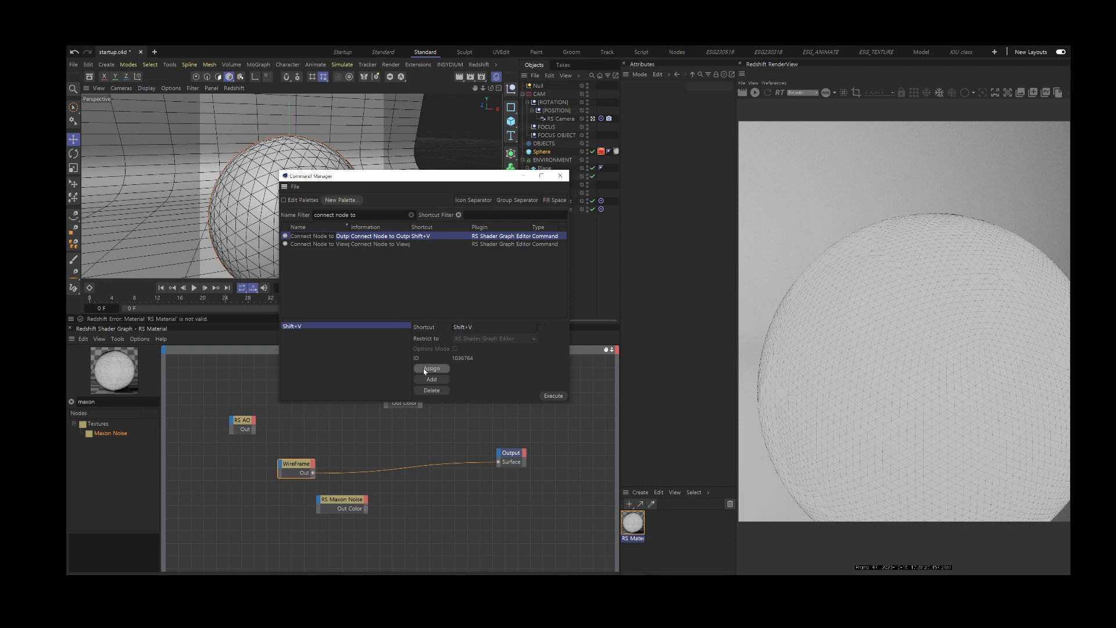
pyautogui.click(555, 397)
pyautogui.click(561, 176)
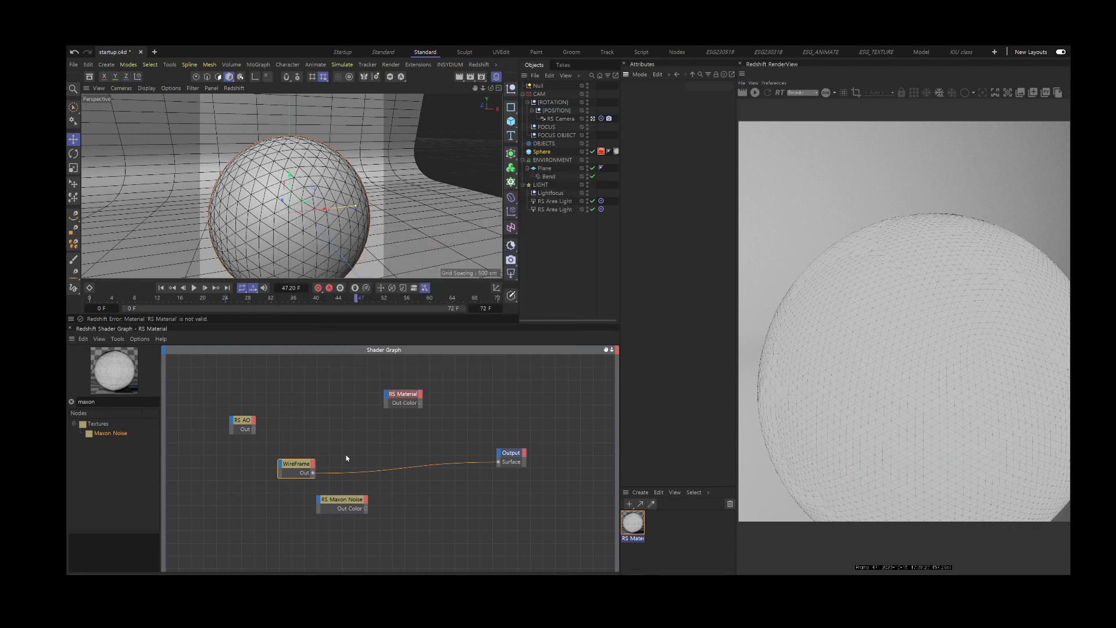
# Use Connect Node to Output to switch the Surface input between RS Material and WireFrame, ending with RS Material.
pyautogui.click(398, 397)
pyautogui.hotkey('alt', 'c')
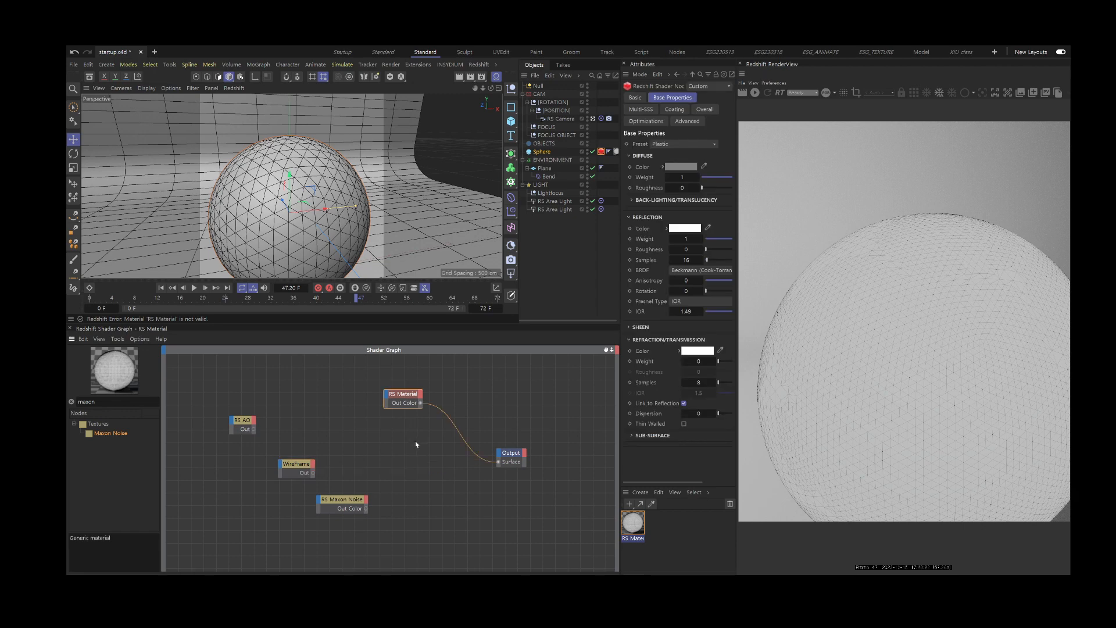
pyautogui.click(296, 463)
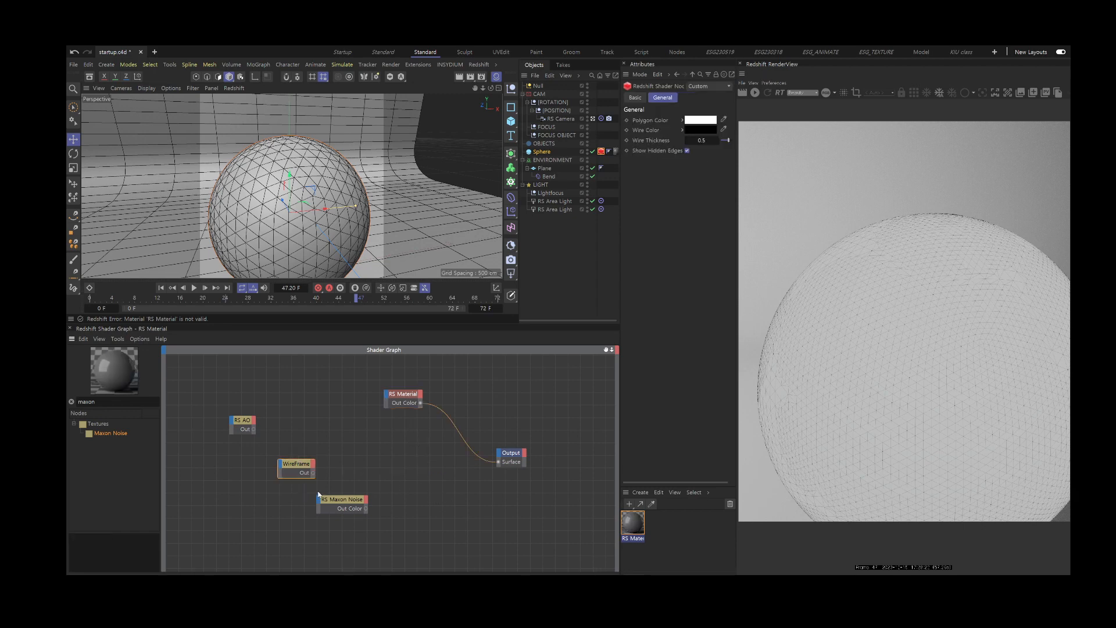
pyautogui.hotkey('alt', 'c')
pyautogui.click(403, 395)
pyautogui.hotkey('alt', 'c')
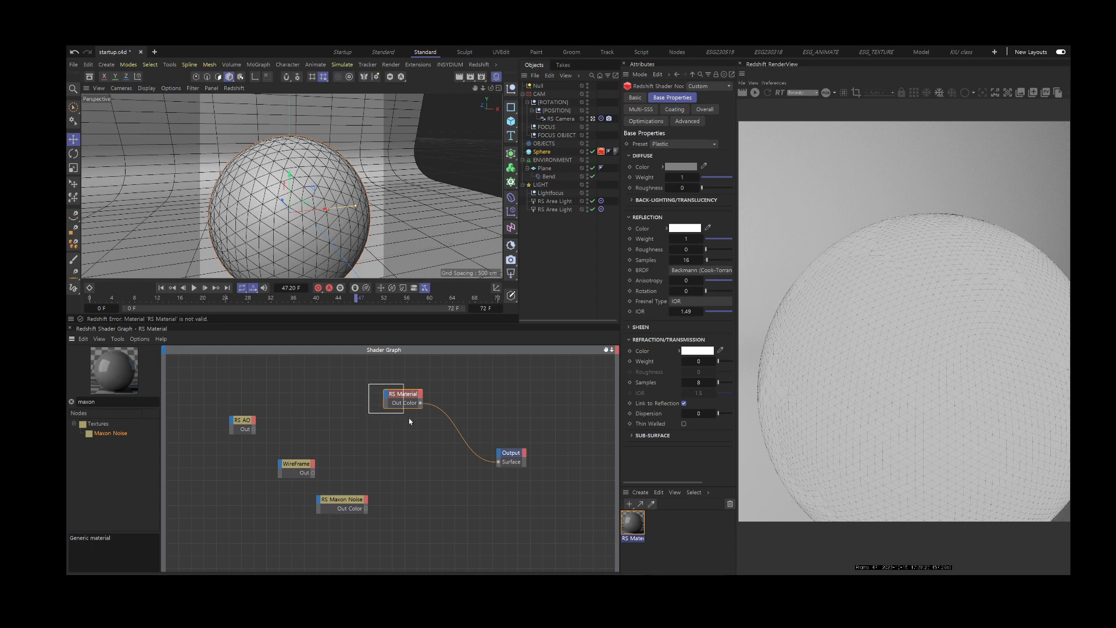
pyautogui.click(511, 454)
pyautogui.moveTo(409, 416); pyautogui.dragTo(411, 418)
# Restart the interactive render and set the RenderView camera to Auto for a close-up of the sphere.
pyautogui.click(755, 93)
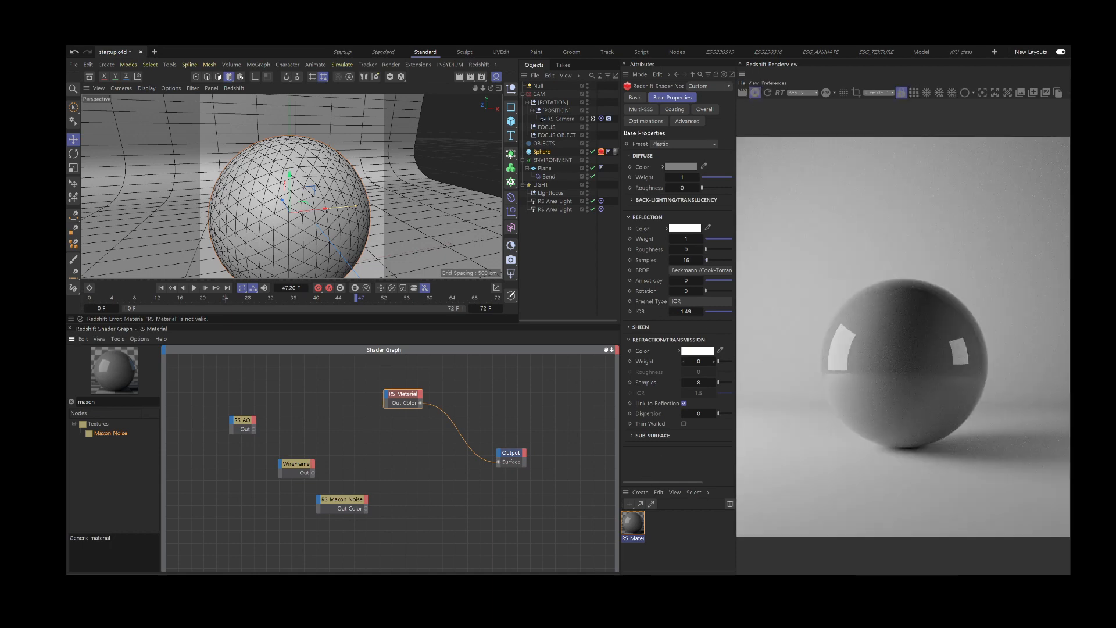
pyautogui.click(880, 93)
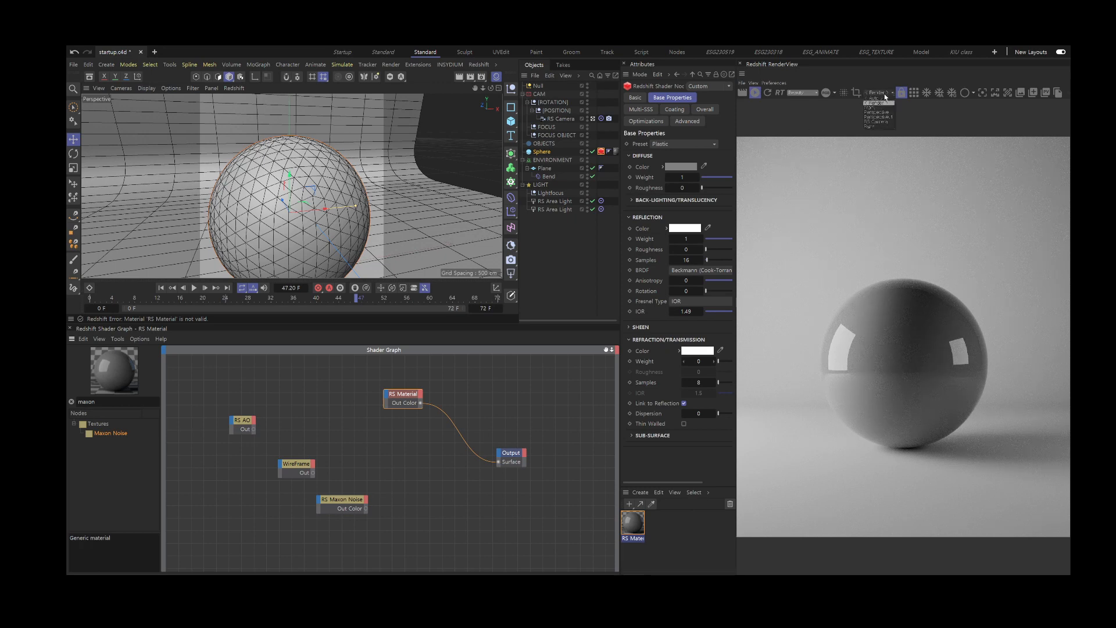
pyautogui.click(876, 98)
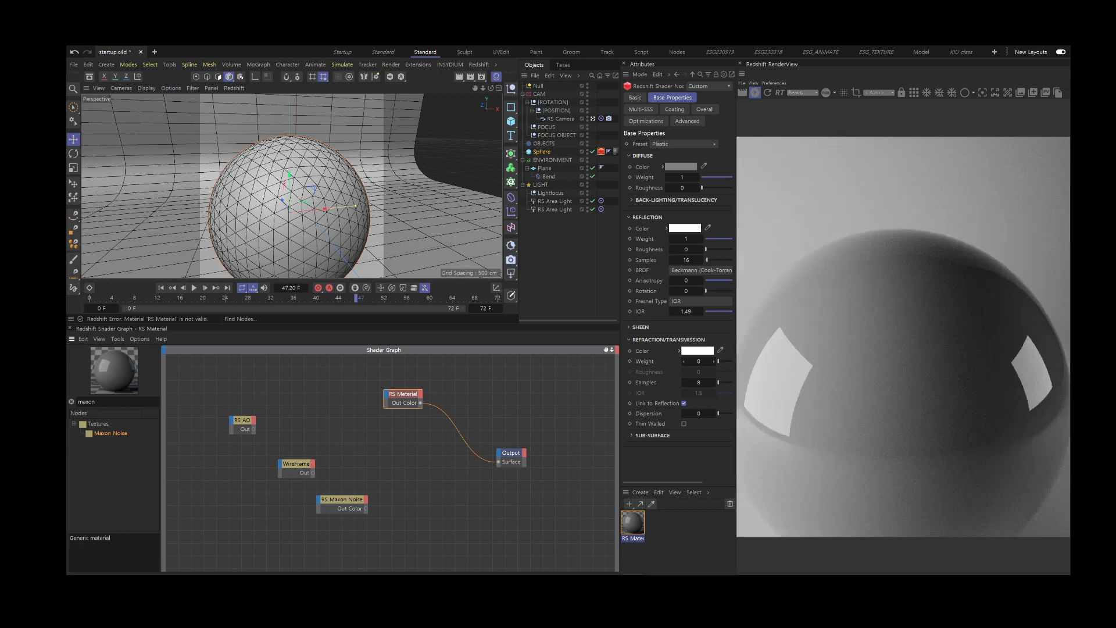
# Delete the WireFrame node and connect the RS Maxon Noise node's Out Color to the Output node's Surface.
pyautogui.click(109, 402)
pyautogui.click(301, 467)
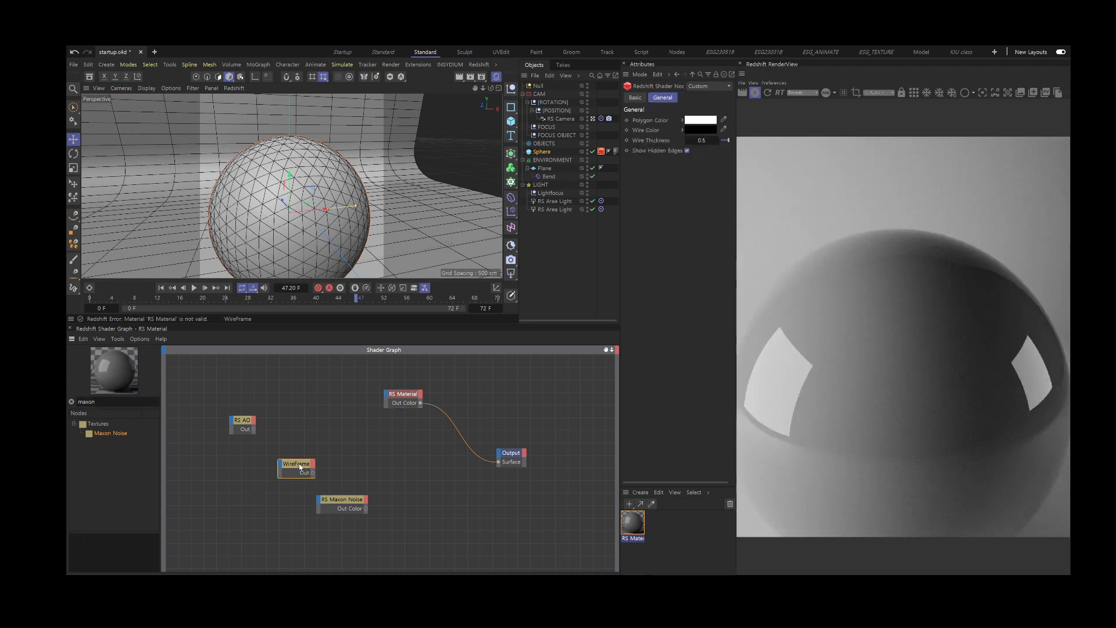
pyautogui.press('Delete')
pyautogui.moveTo(316, 473); pyautogui.dragTo(354, 526)
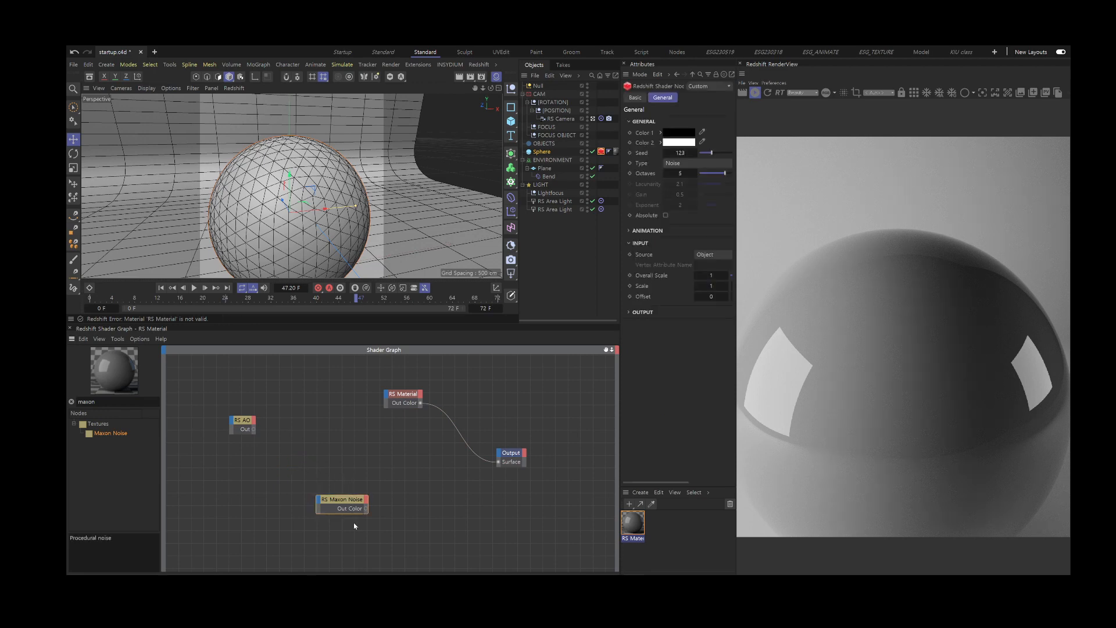
pyautogui.press('o')
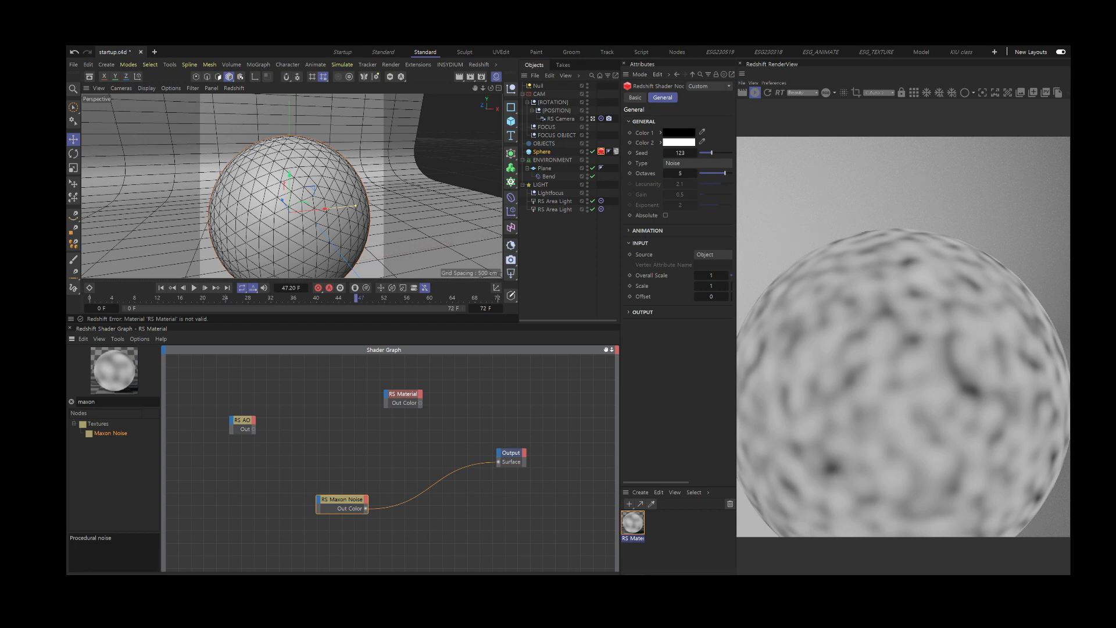
# Open the photo 160808 Stella - 001, examine the surface texture along the case highlights, and return to Cinema 4D.
pyautogui.moveTo(289, 581)
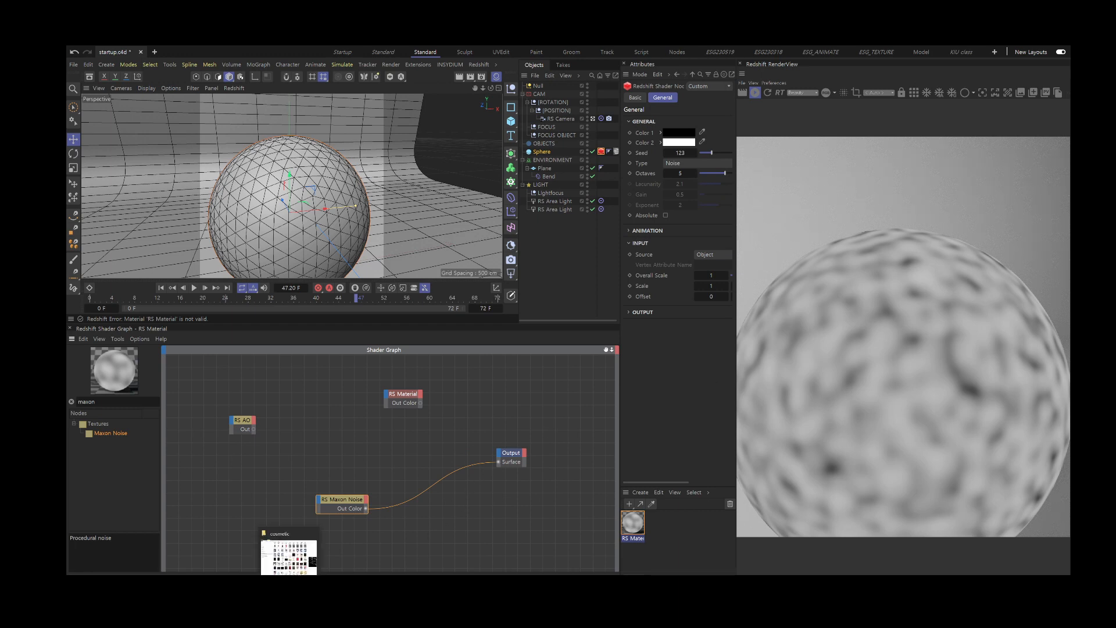
pyautogui.moveTo(621, 583)
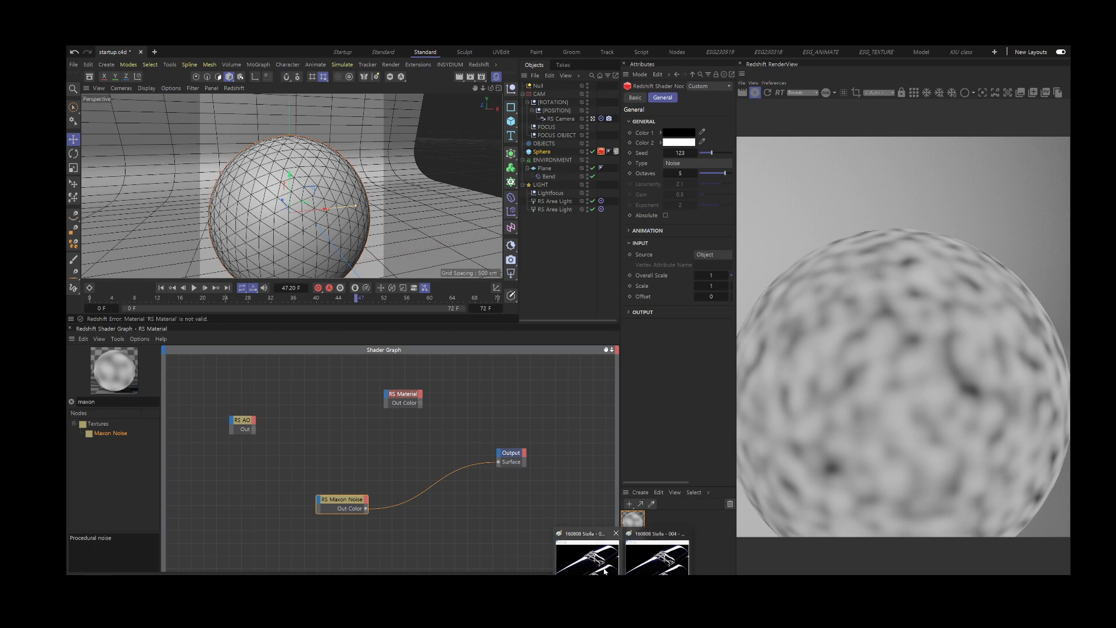
pyautogui.click(587, 555)
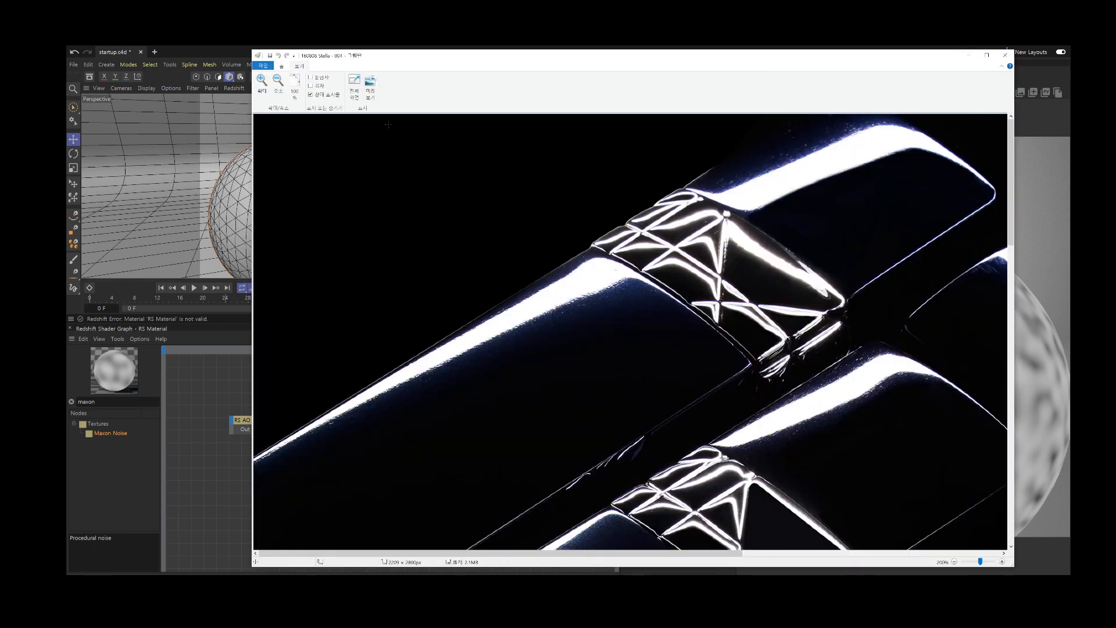
pyautogui.click(243, 44)
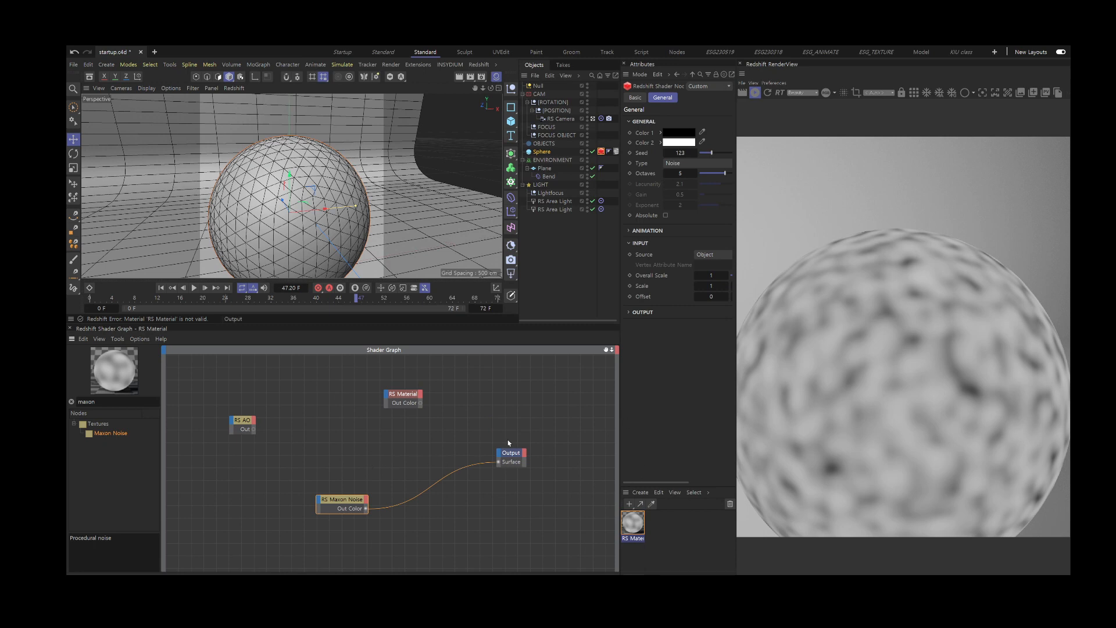
# Set the RS Maxon Noise node's noise type to Wavy turbulence.
pyautogui.click(681, 163)
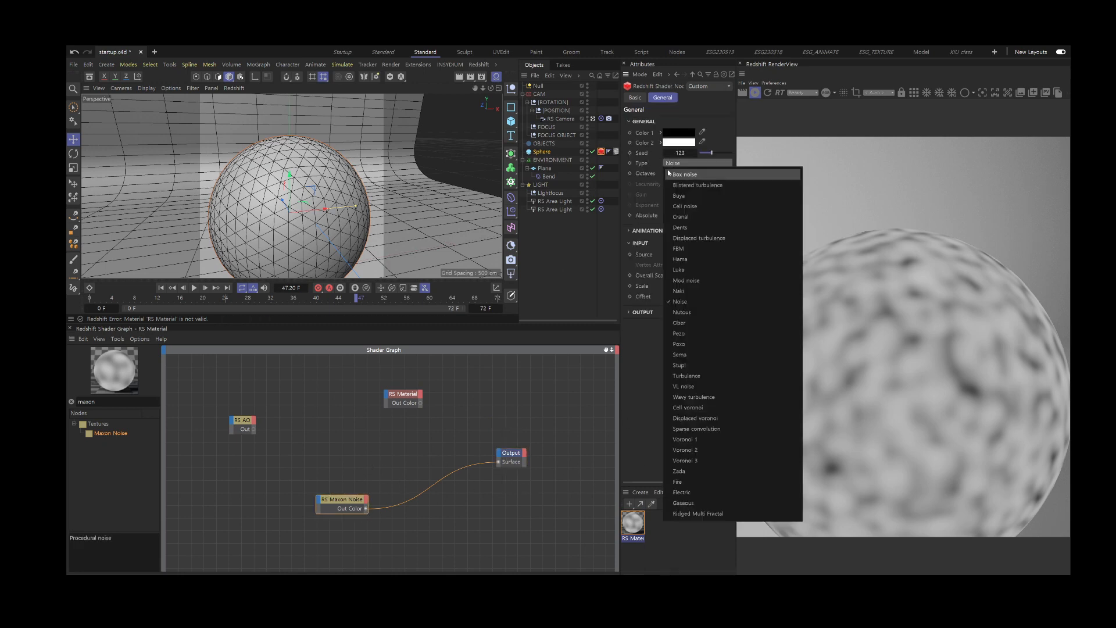
pyautogui.click(681, 398)
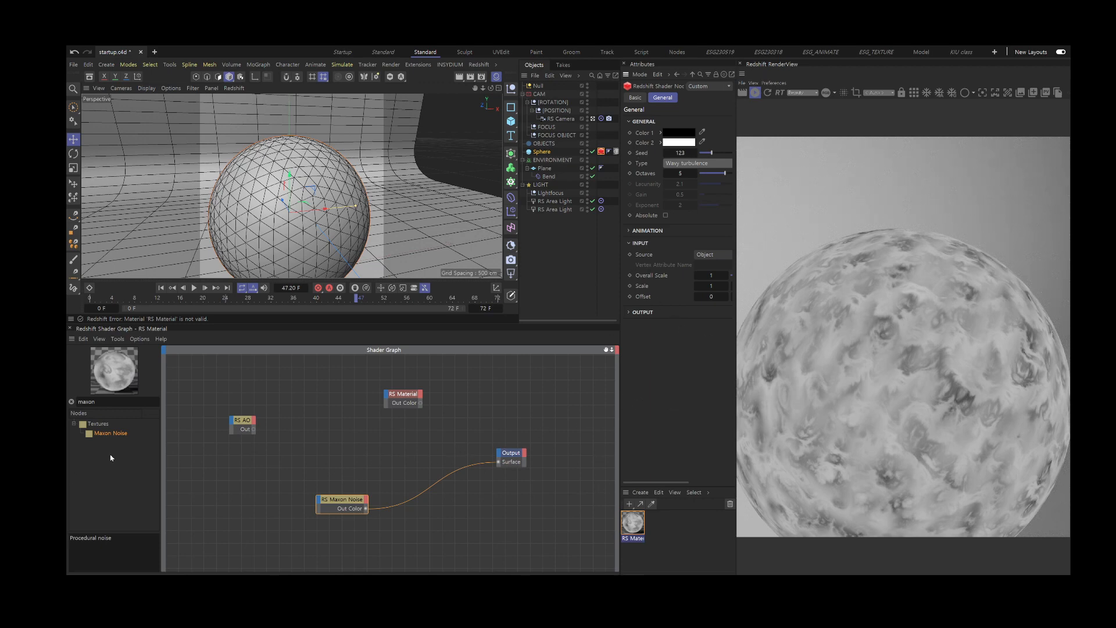
pyautogui.moveTo(492, 421); pyautogui.dragTo(514, 460)
pyautogui.moveTo(327, 477); pyautogui.dragTo(357, 514)
# Reduce the Maxon Noise's Overall Scale first to 0.1 and finally to 0.025, checking the grain in a closer render view.
pyautogui.doubleClick(710, 275)
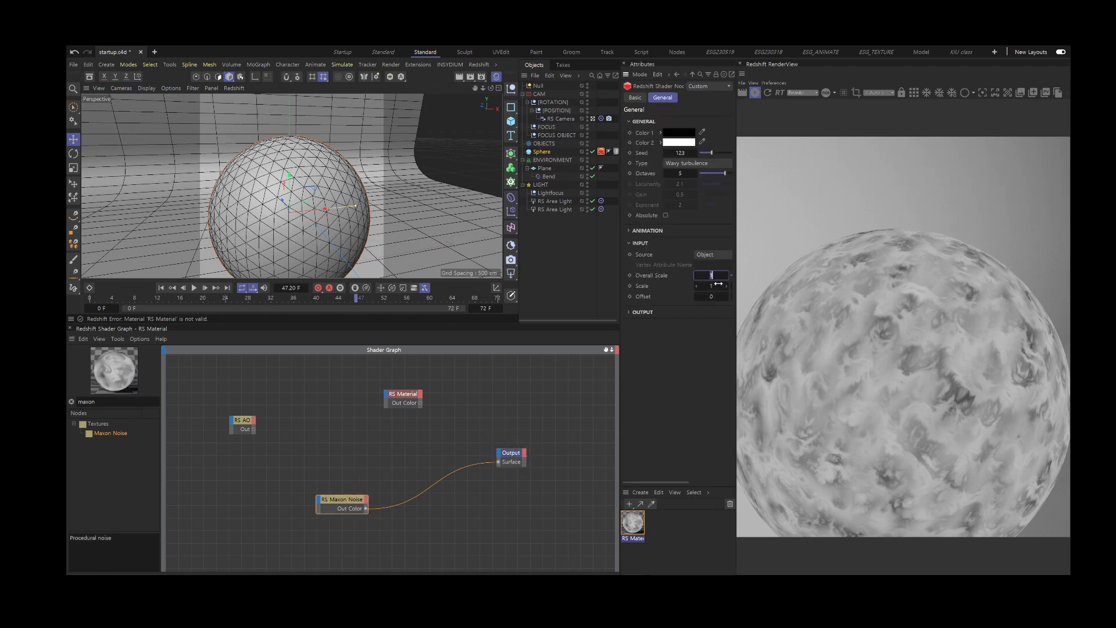
pyautogui.write('0.1')
pyautogui.press('Return')
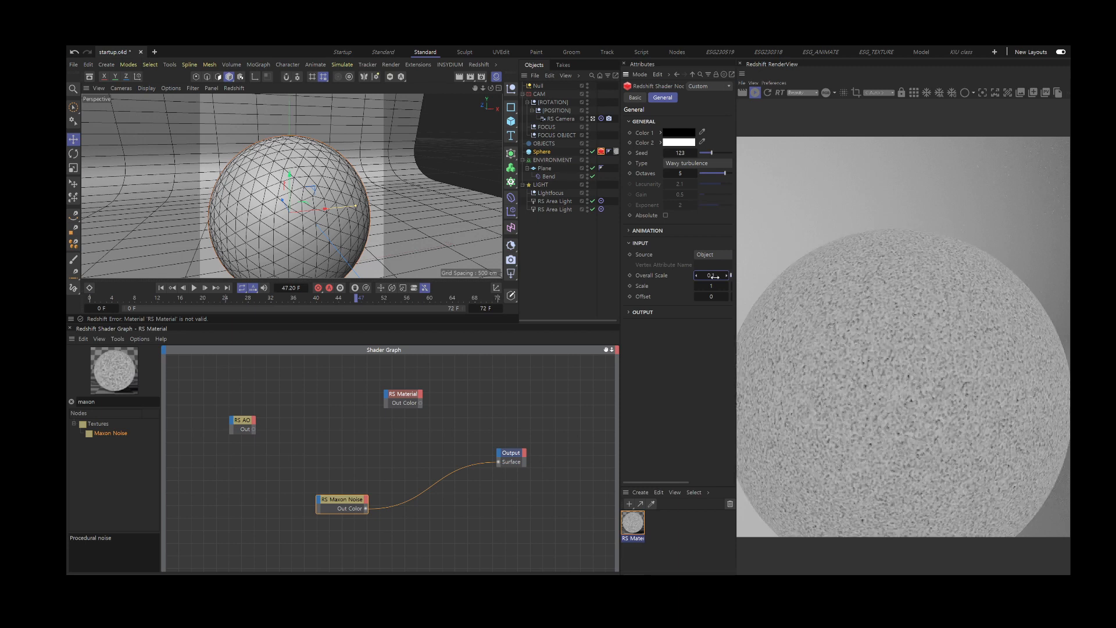
pyautogui.click(716, 276)
pyautogui.press('BackSpace')
pyautogui.write('05')
pyautogui.press('Return')
pyautogui.scroll(3, 842, 337)
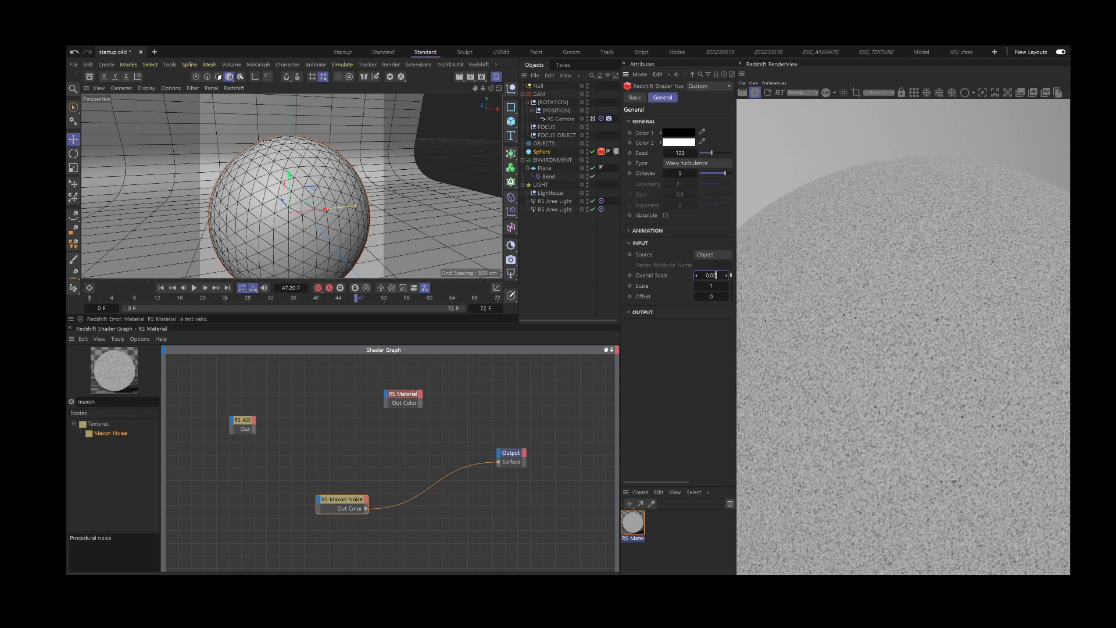
pyautogui.write('5')
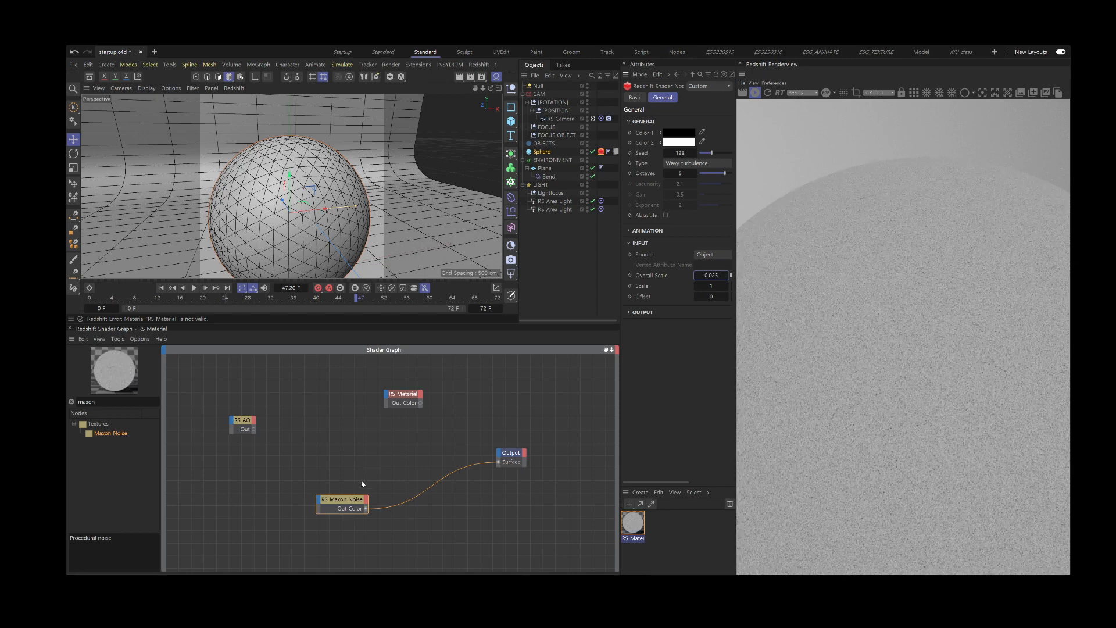
# Move the RS Maxon Noise node below RS AO, reconnect RS Material to the Output's Surface, and select the noise node.
pyautogui.moveTo(343, 500); pyautogui.dragTo(260, 480)
pyautogui.moveTo(364, 379)
pyautogui.mouseDown()
pyautogui.moveTo(432, 433)
pyautogui.moveTo(499, 461)
pyautogui.mouseUp()
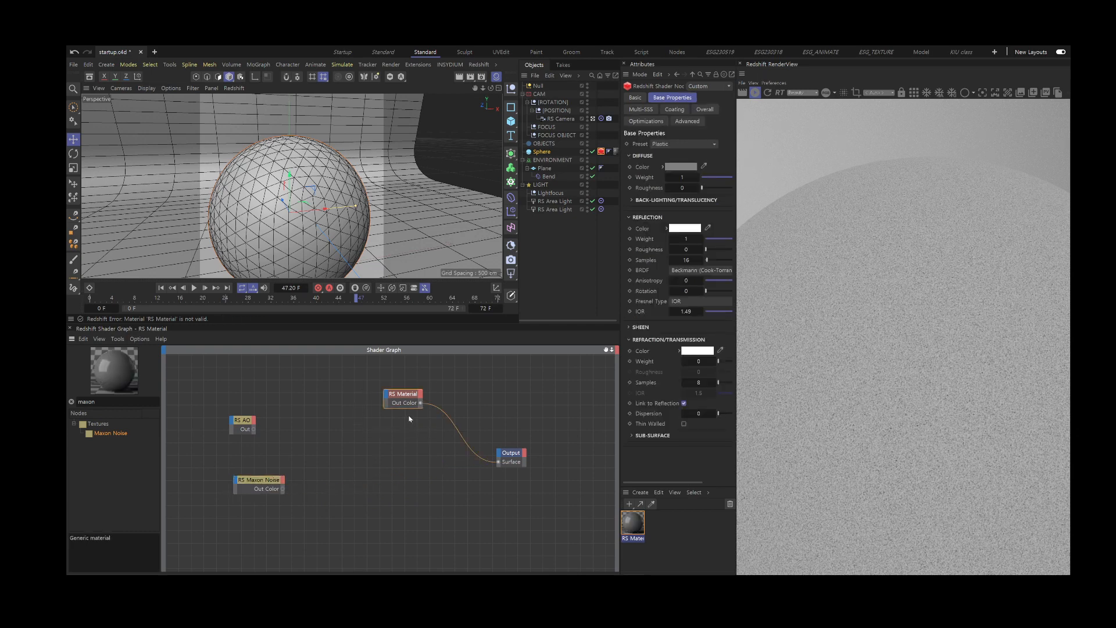
pyautogui.moveTo(218, 463); pyautogui.dragTo(294, 512)
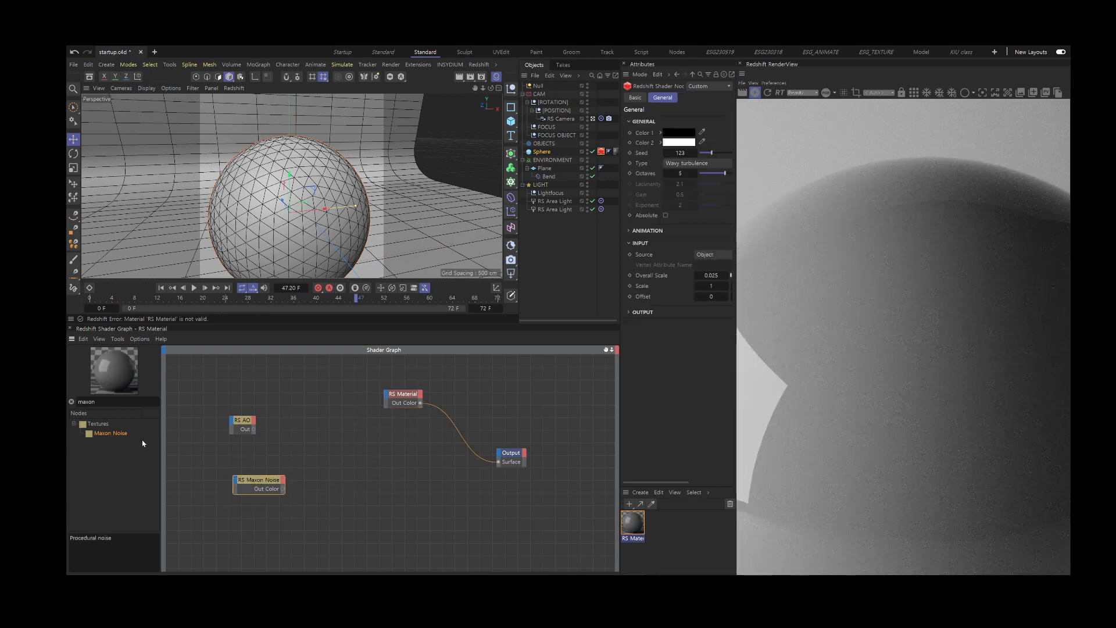
# Connect RS Maxon Noise's Out Color to RS Material's Refl Roughness and inspect the sphere's highlight in the render.
pyautogui.moveTo(100, 401); pyautogui.dragTo(79, 402)
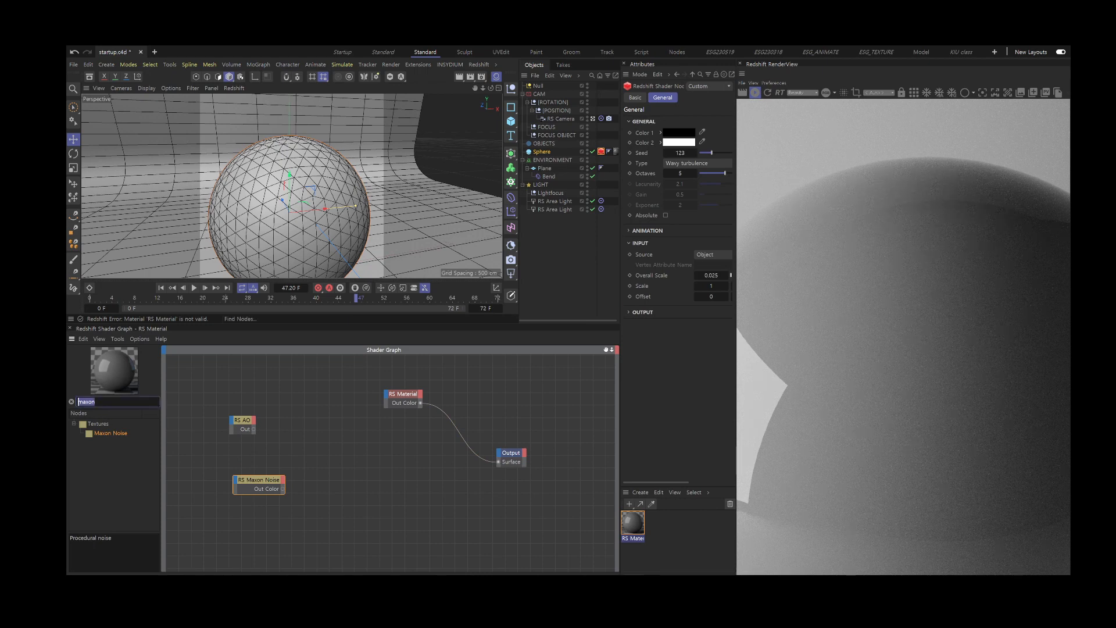
pyautogui.click(355, 467)
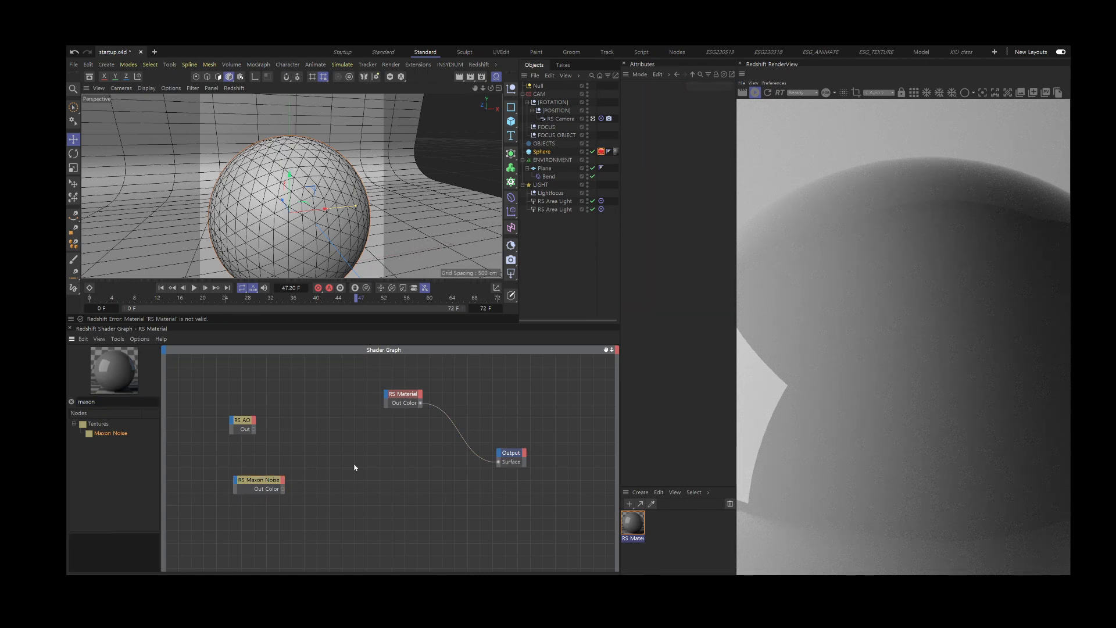
pyautogui.moveTo(283, 489); pyautogui.dragTo(385, 400)
pyautogui.moveTo(428, 437)
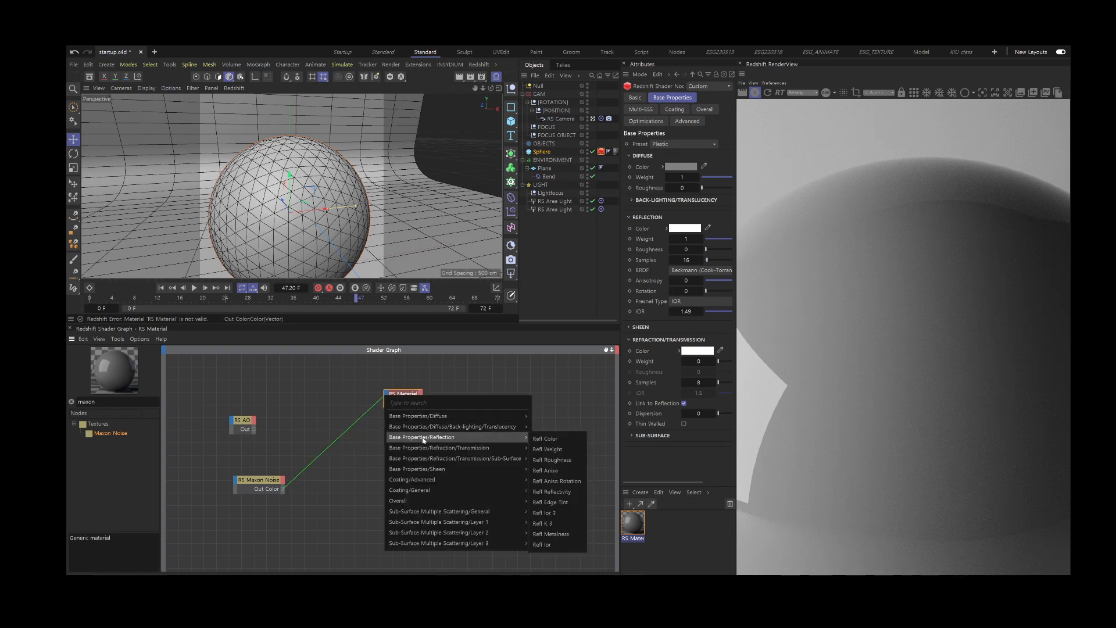
pyautogui.click(556, 461)
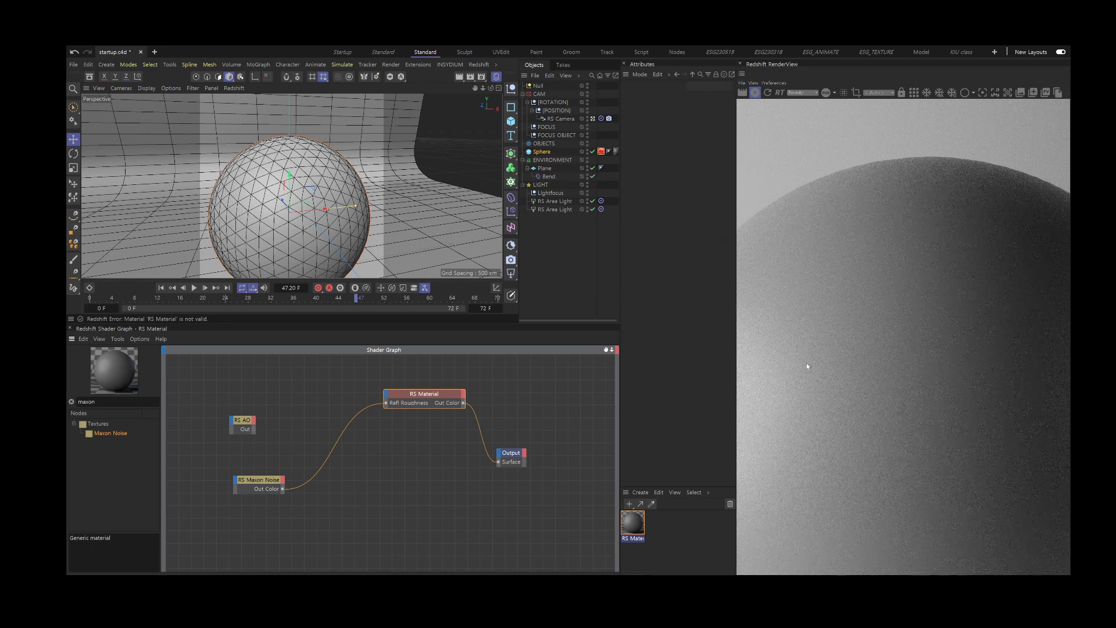
pyautogui.moveTo(807, 364); pyautogui.dragTo(884, 317)
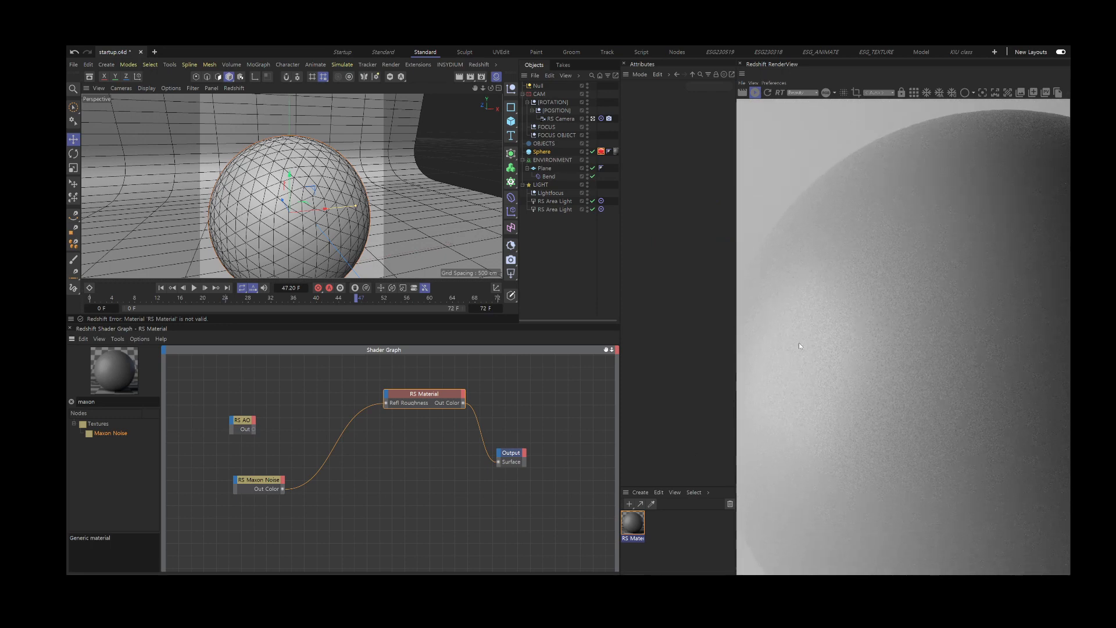
# Preview the RS Maxon Noise node alone on the sphere, and return the Output's Surface to RS Material.
pyautogui.moveTo(254, 454); pyautogui.dragTo(279, 500)
pyautogui.hotkey('alt', 'c')
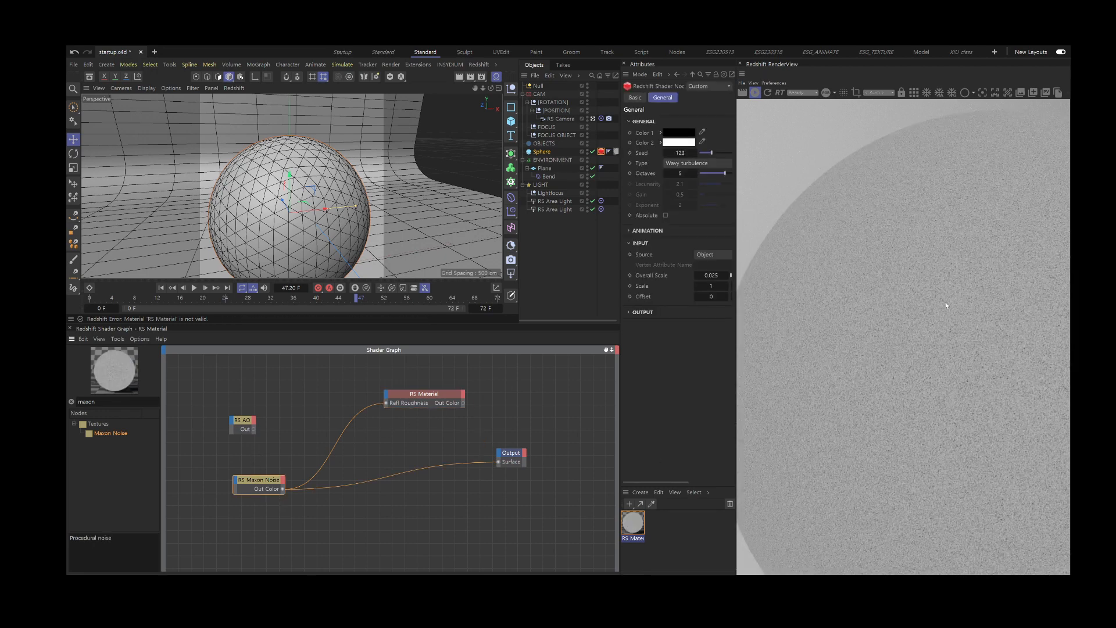
pyautogui.click(423, 395)
pyautogui.hotkey('alt', 'c')
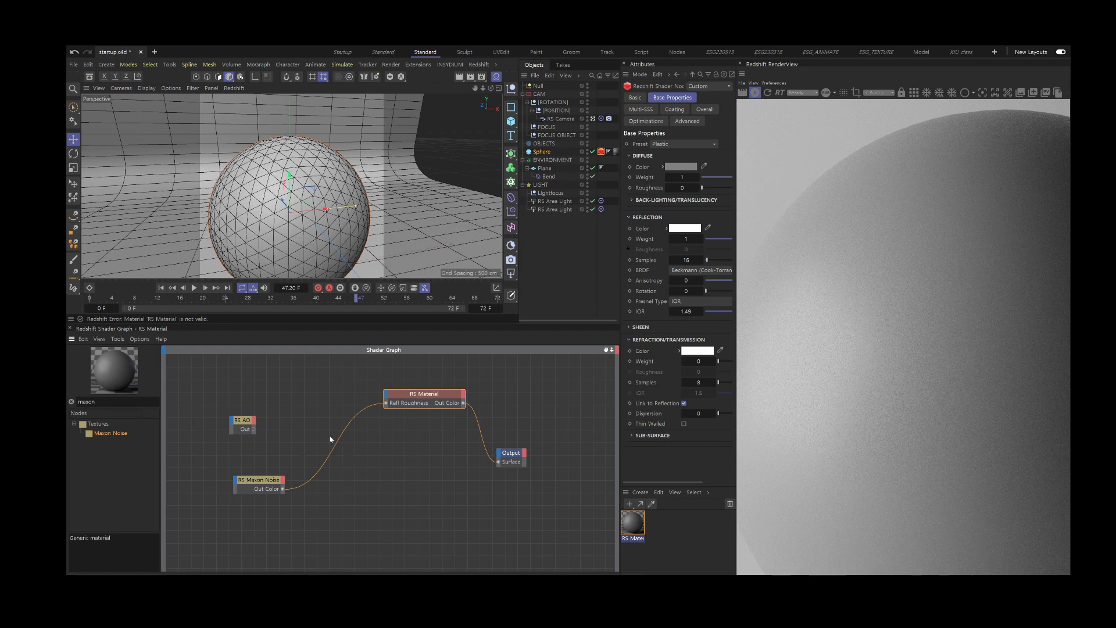
# Remove the noise connection from RS Material's Refl Roughness.
pyautogui.click(368, 412)
pyautogui.press('Delete')
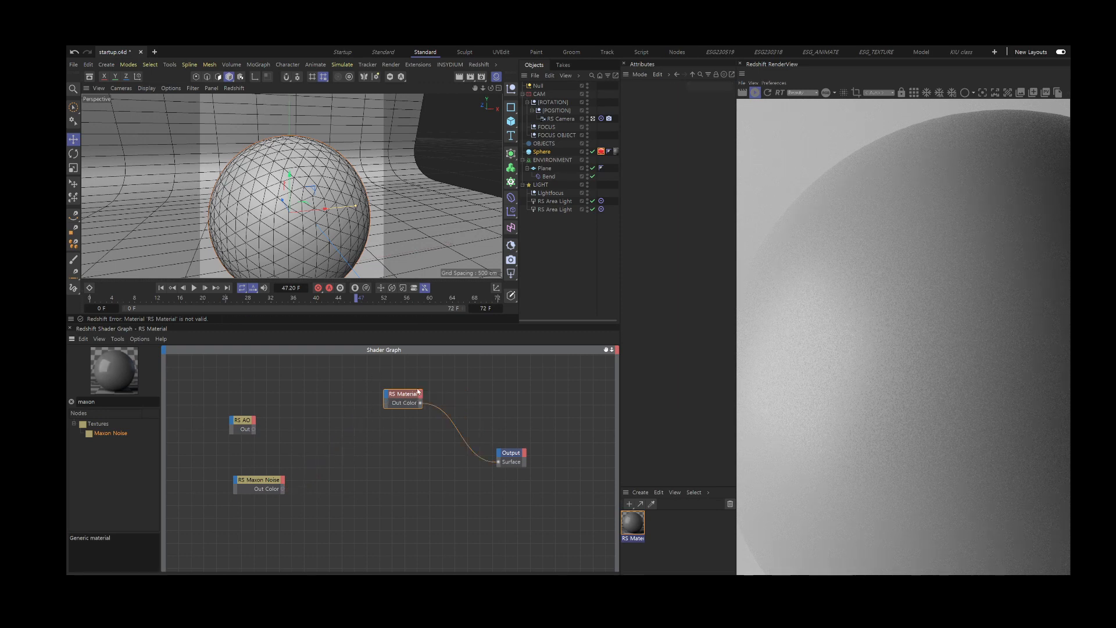
pyautogui.moveTo(374, 370); pyautogui.dragTo(426, 443)
pyautogui.moveTo(478, 414); pyautogui.dragTo(527, 478)
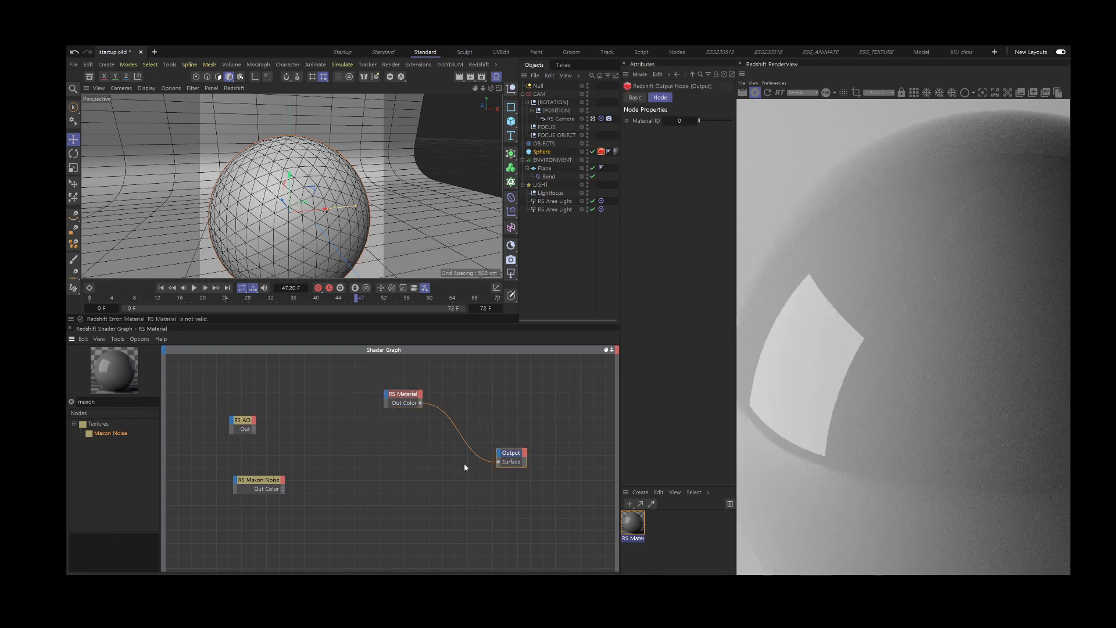
# Set the RS Material's coating Weight to 1 and expand the coating's advanced settings.
pyautogui.moveTo(448, 464); pyautogui.dragTo(381, 389)
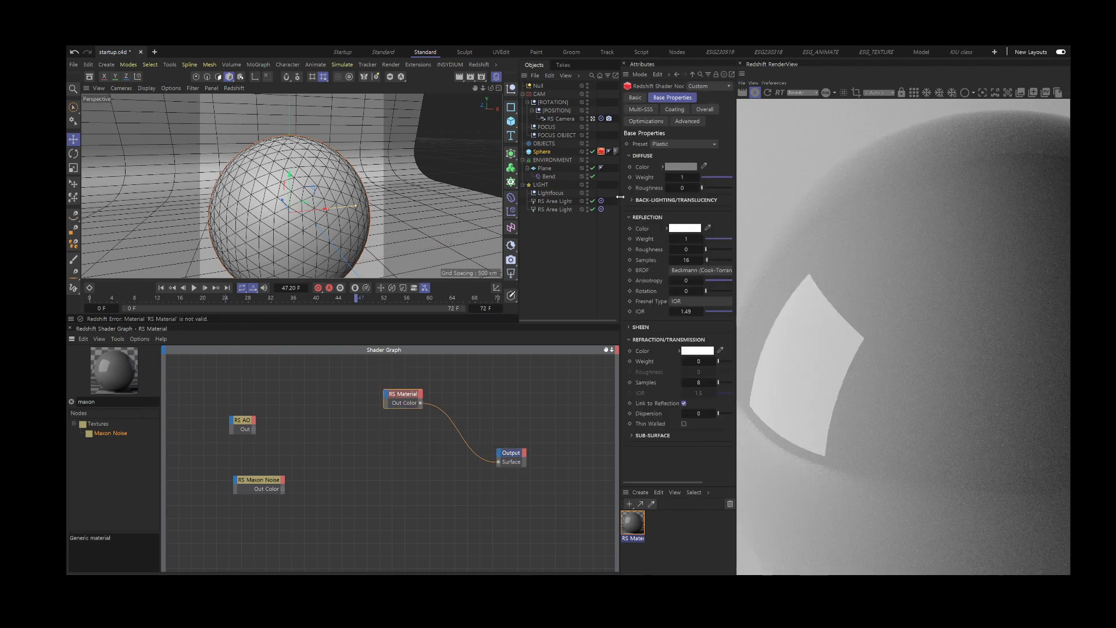
pyautogui.moveTo(621, 207); pyautogui.dragTo(520, 208)
pyautogui.click(657, 97)
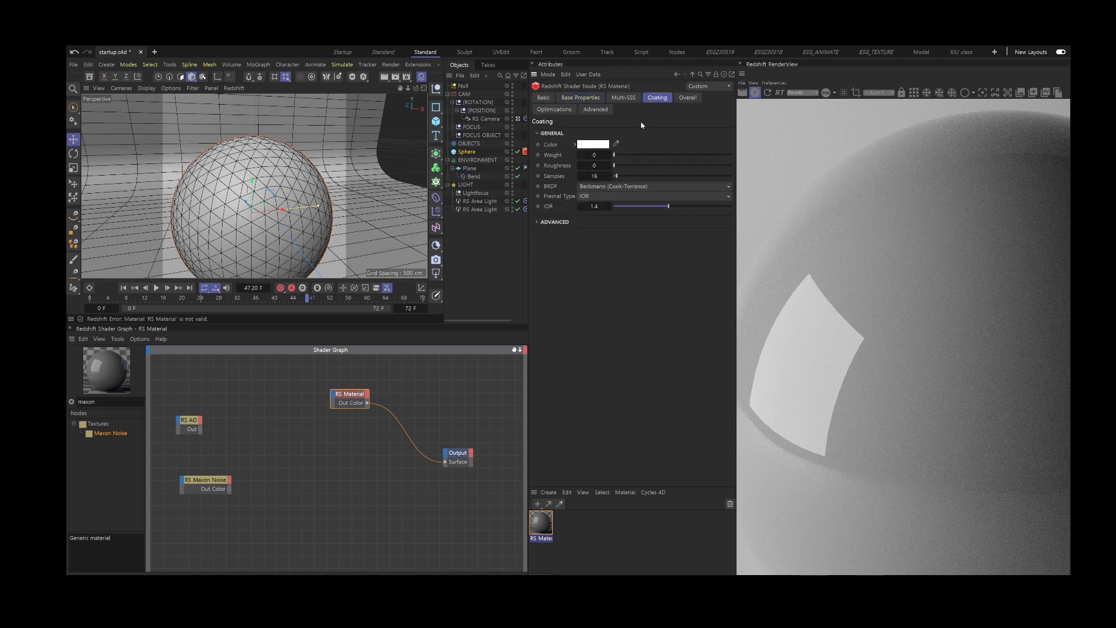
pyautogui.moveTo(630, 158); pyautogui.dragTo(779, 161)
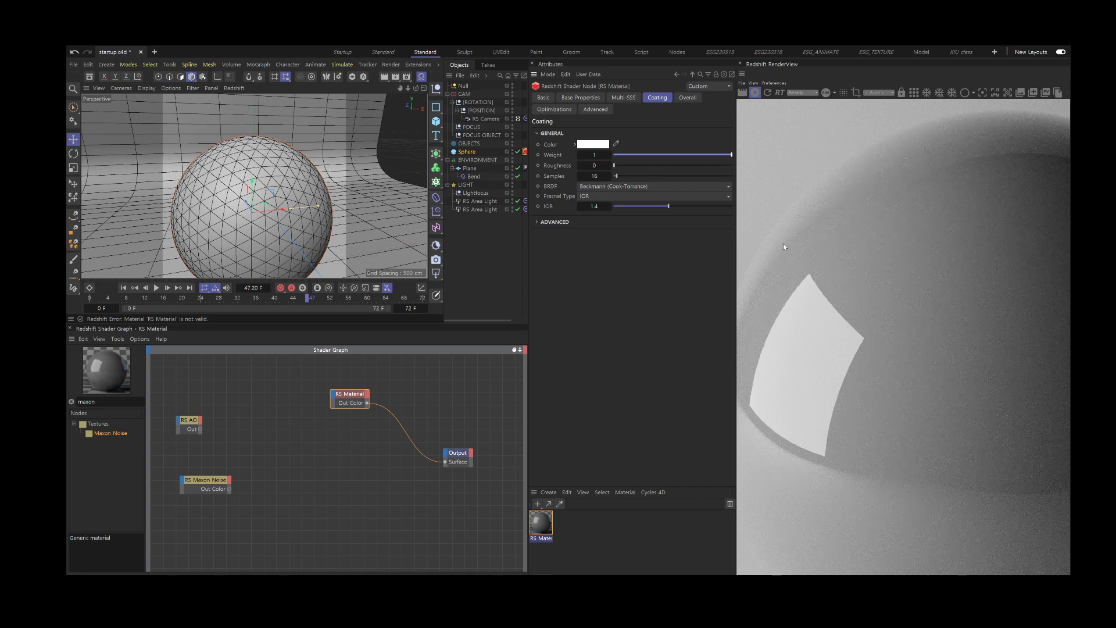
pyautogui.click(539, 223)
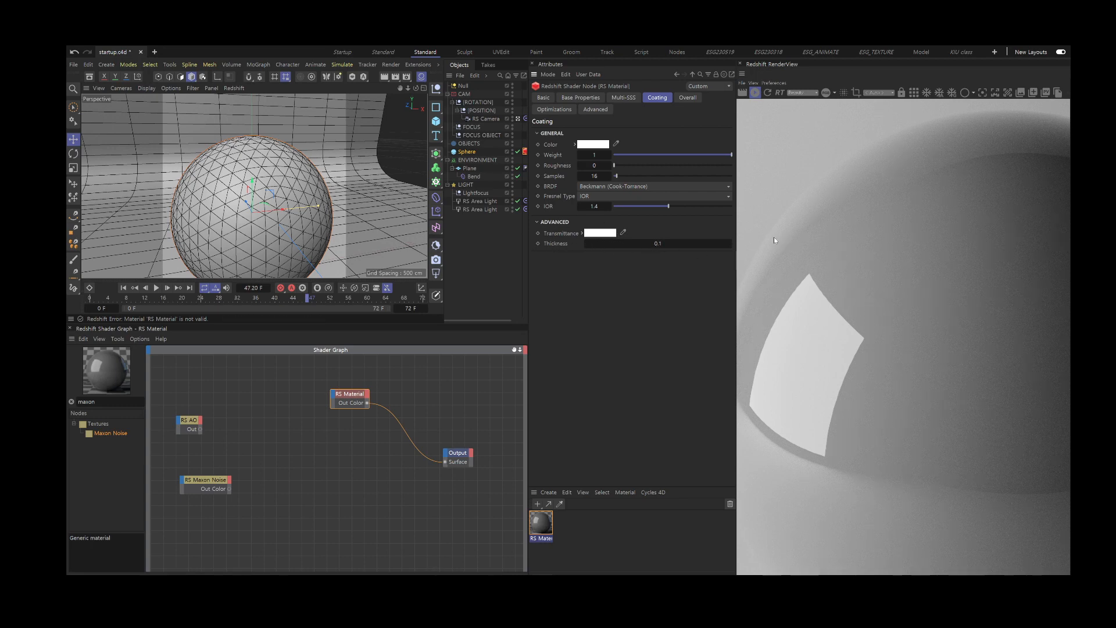
# Try pure red as the coating color to see its effect on the reflections, and restore it to white.
pyautogui.click(593, 144)
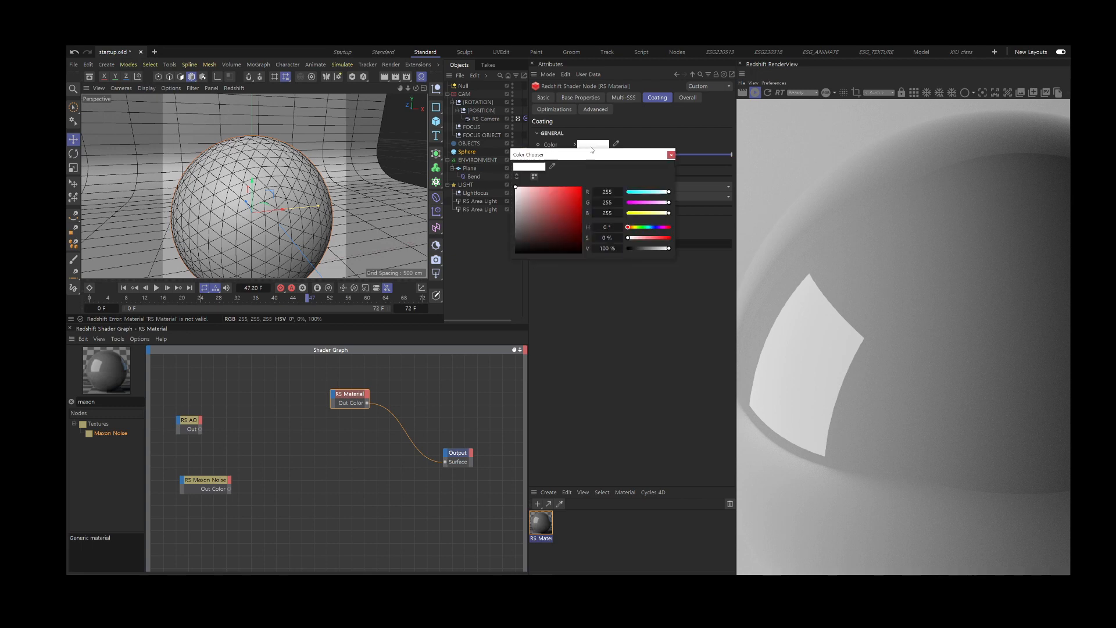
pyautogui.click(582, 186)
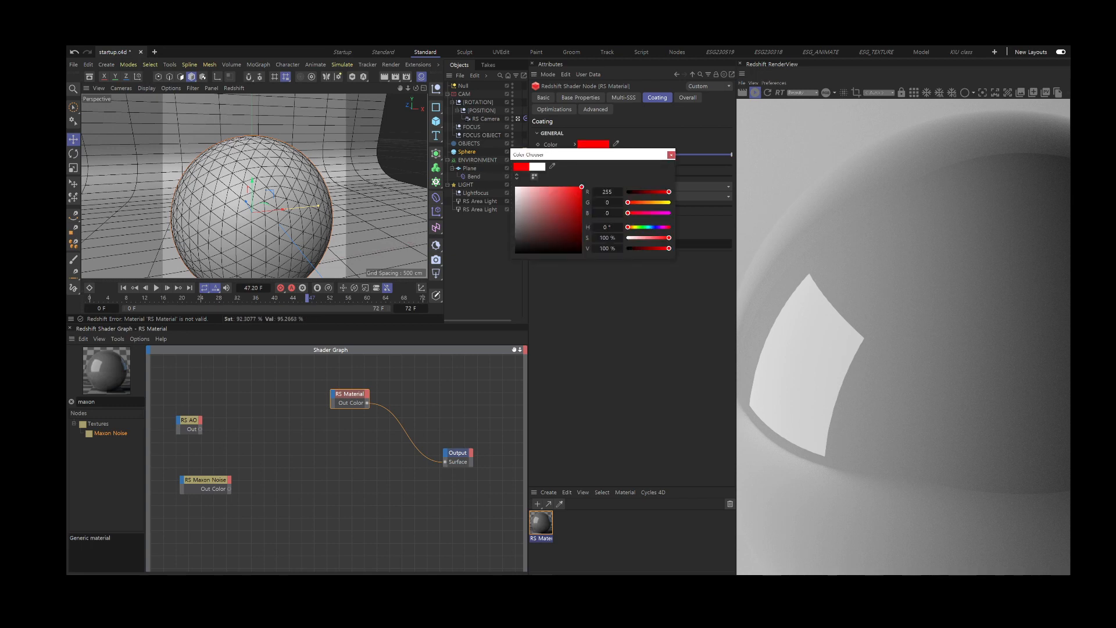
pyautogui.click(672, 155)
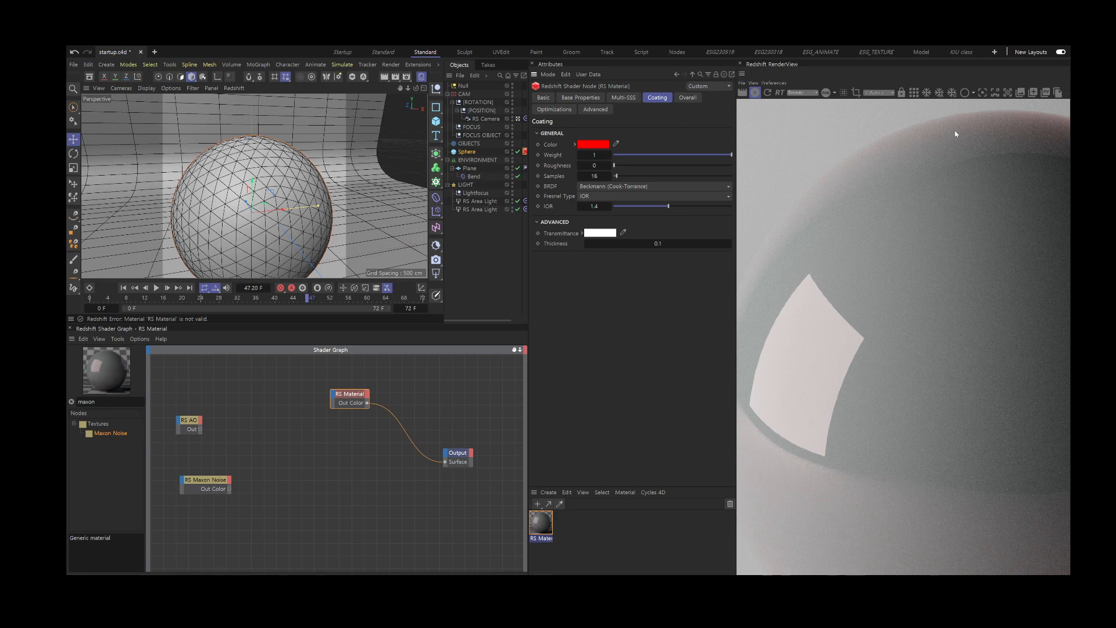
pyautogui.click(599, 145)
pyautogui.click(516, 187)
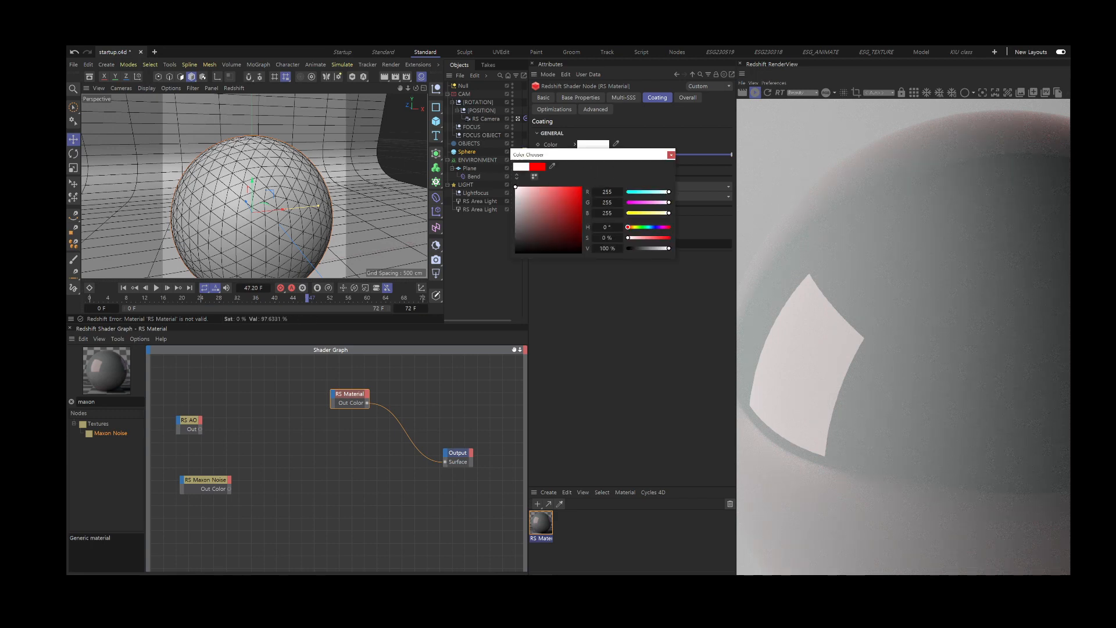
pyautogui.click(670, 155)
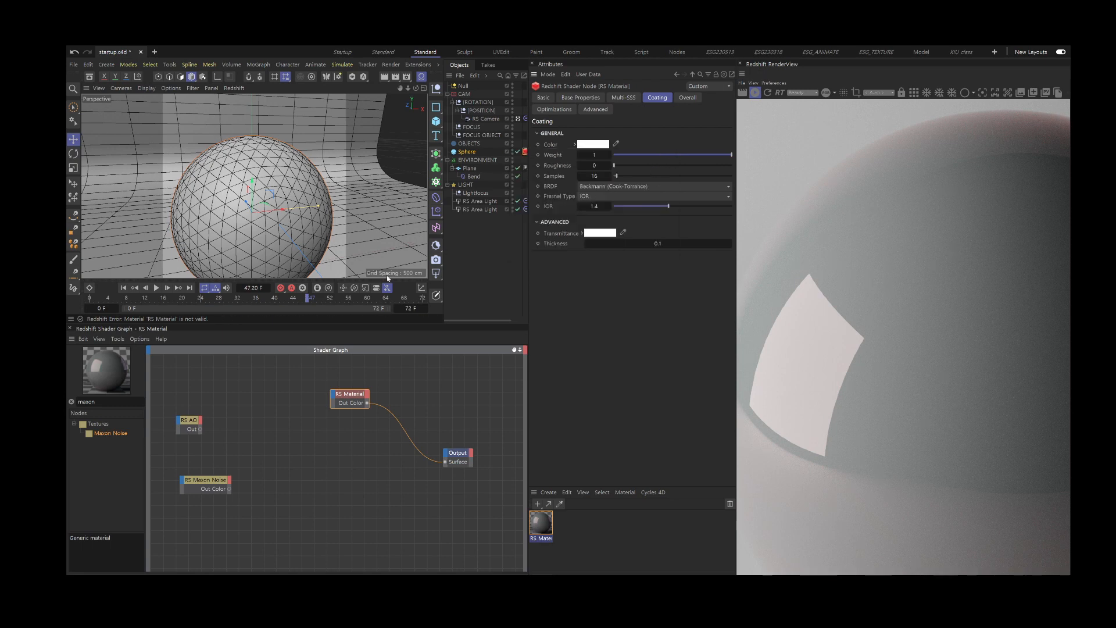
# Try RS Maxon Noise as the RS Material's Coat Roughness input, and disconnect it again.
pyautogui.click(102, 403)
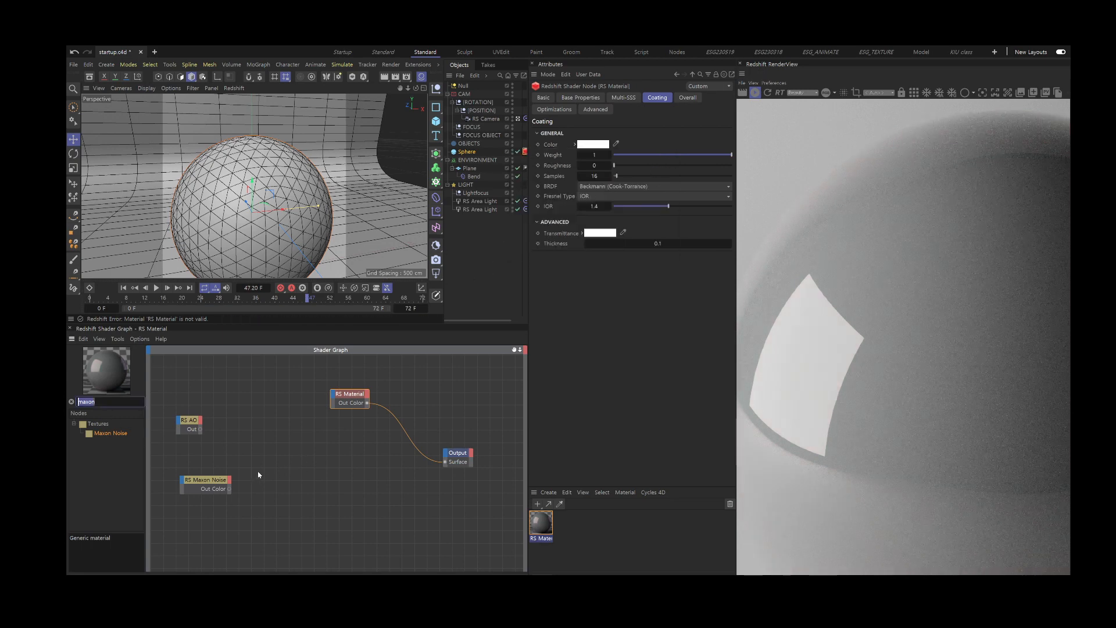
pyautogui.moveTo(229, 490); pyautogui.dragTo(335, 397)
pyautogui.moveTo(359, 494)
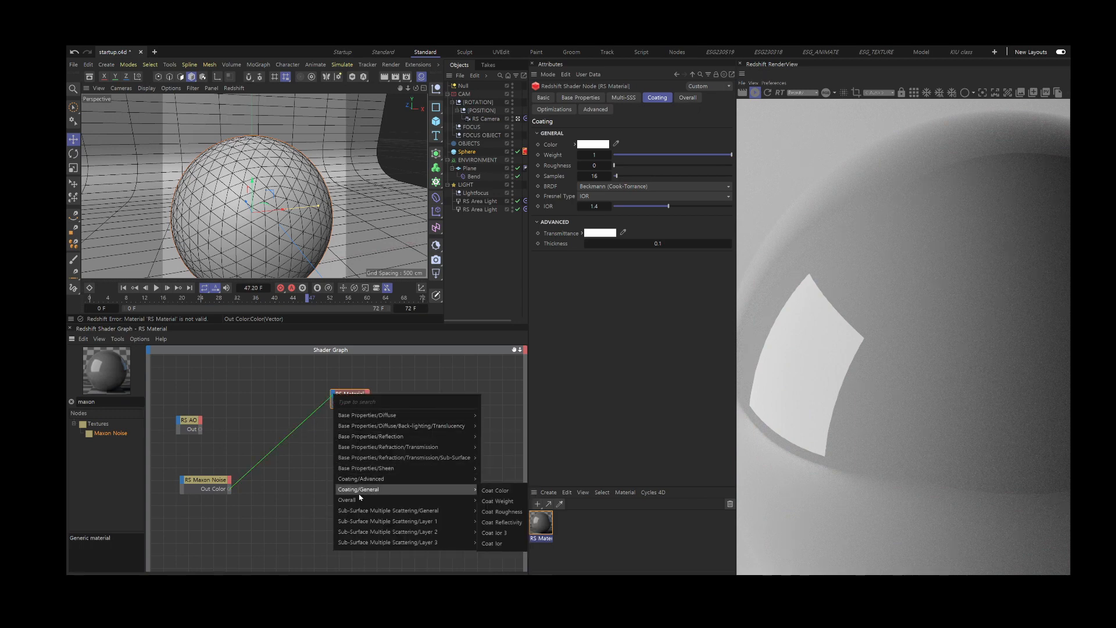
pyautogui.click(493, 513)
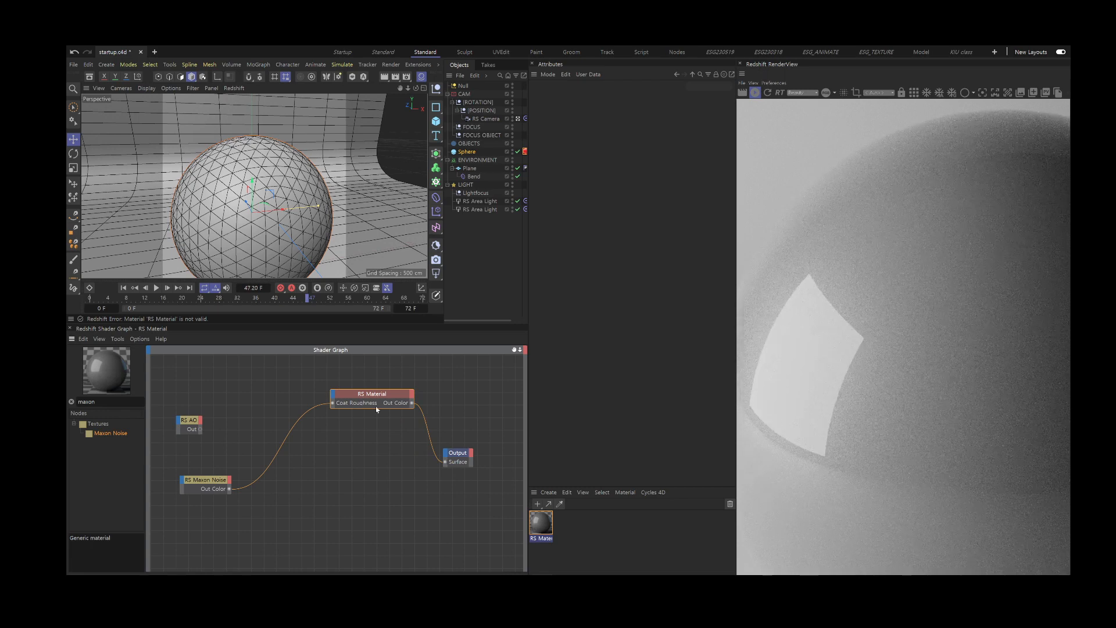
pyautogui.click(326, 408)
pyautogui.moveTo(328, 404); pyautogui.dragTo(317, 405)
# Add a Bump Map node beside RS Maxon Noise and connect the noise's Out Color to its texture Input.
pyautogui.doubleClick(87, 402)
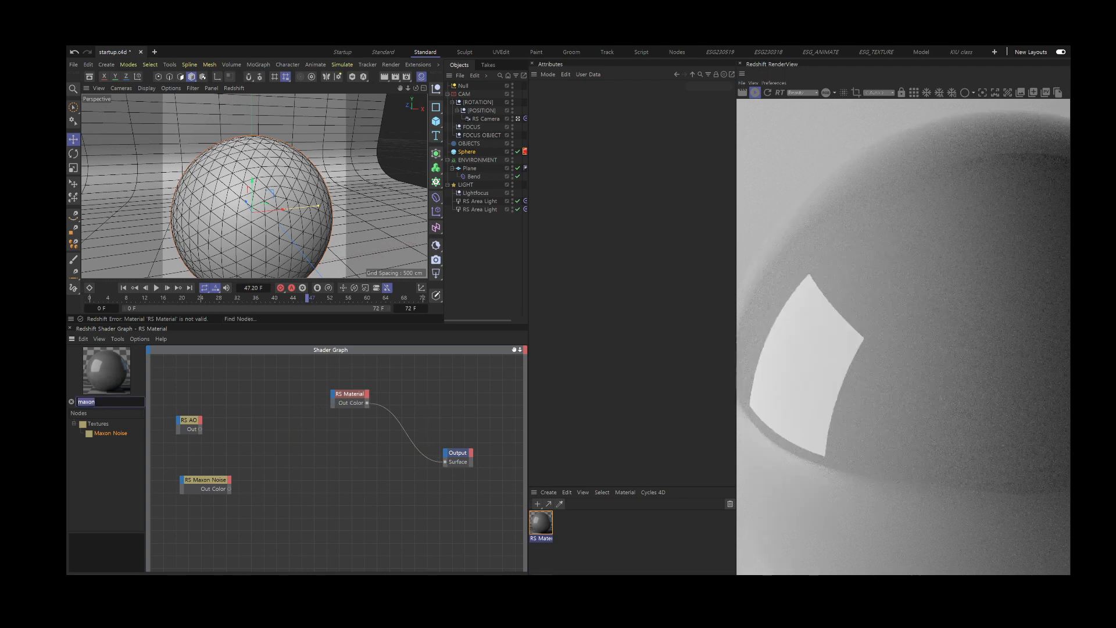
pyautogui.write('bump')
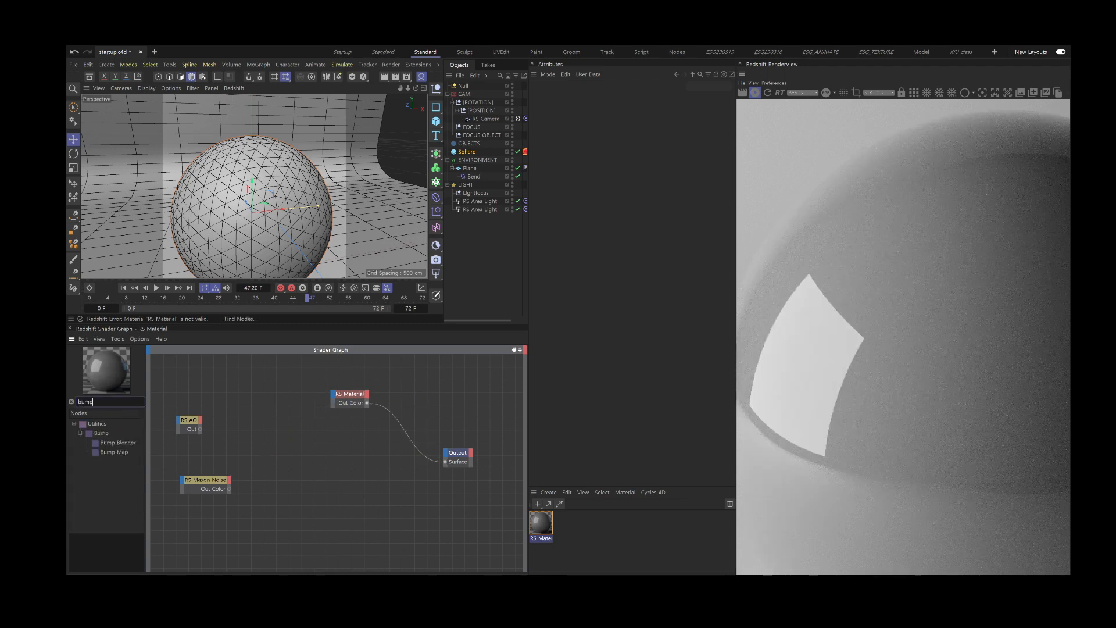
pyautogui.moveTo(116, 452); pyautogui.dragTo(273, 478)
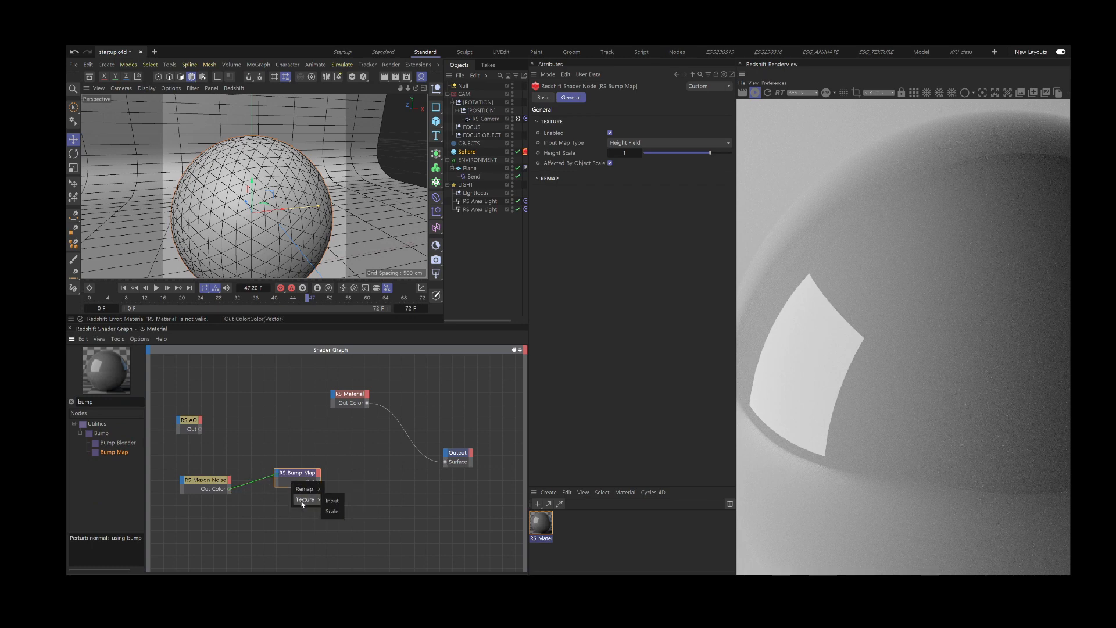
pyautogui.click(332, 501)
# Add the Coat Bump Input port to RS Material and connect RS Bump Map's Out to it.
pyautogui.moveTo(325, 372); pyautogui.dragTo(369, 426)
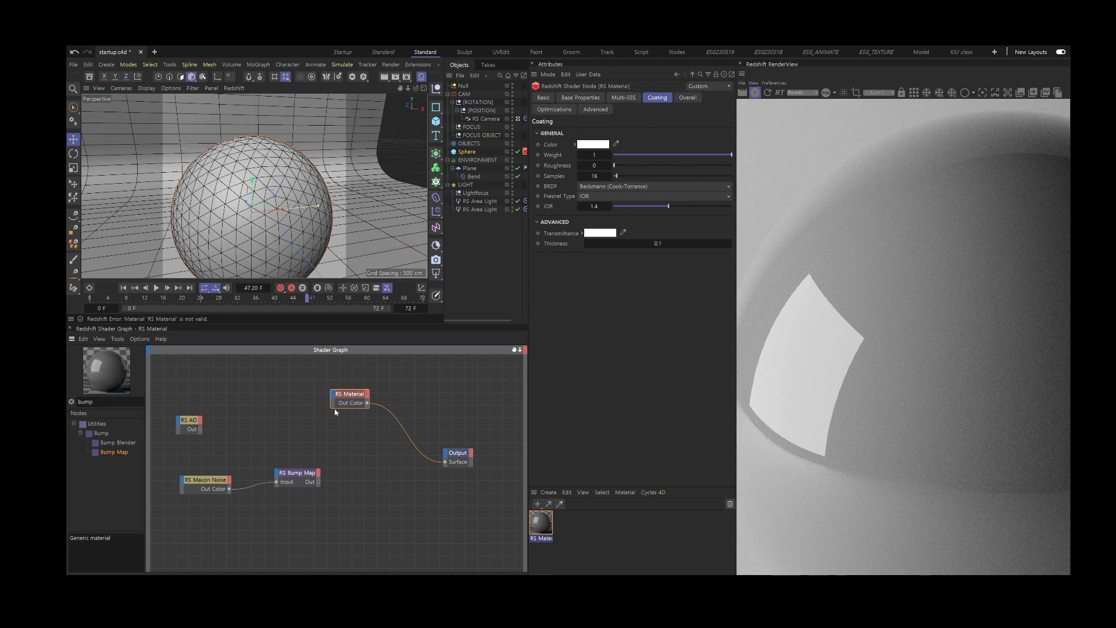
pyautogui.moveTo(319, 482); pyautogui.dragTo(340, 469)
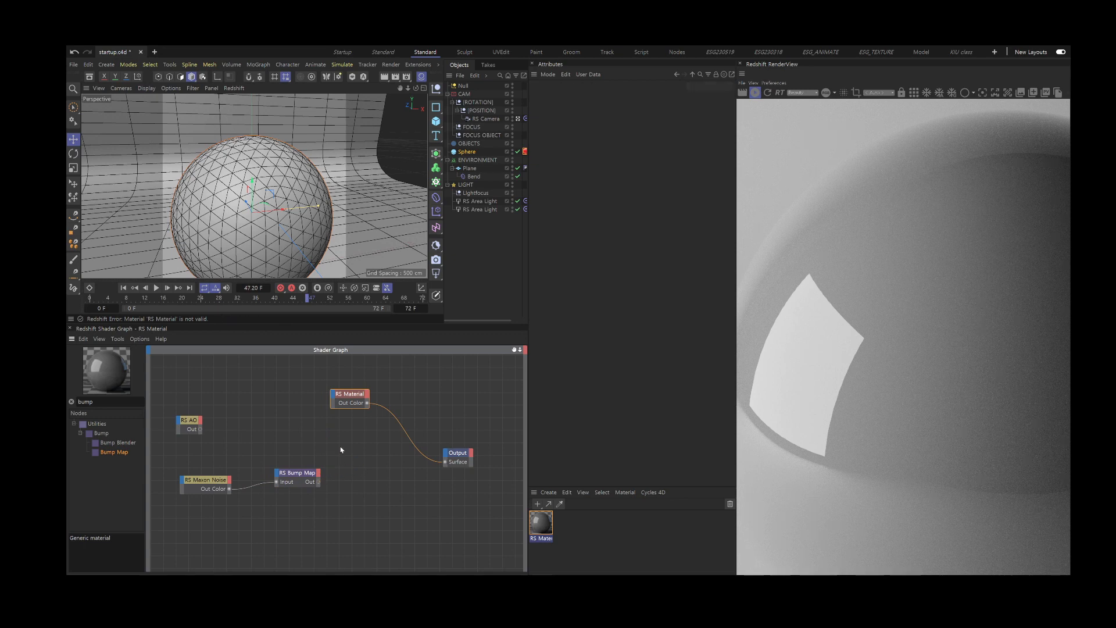
pyautogui.click(335, 401)
pyautogui.moveTo(363, 480)
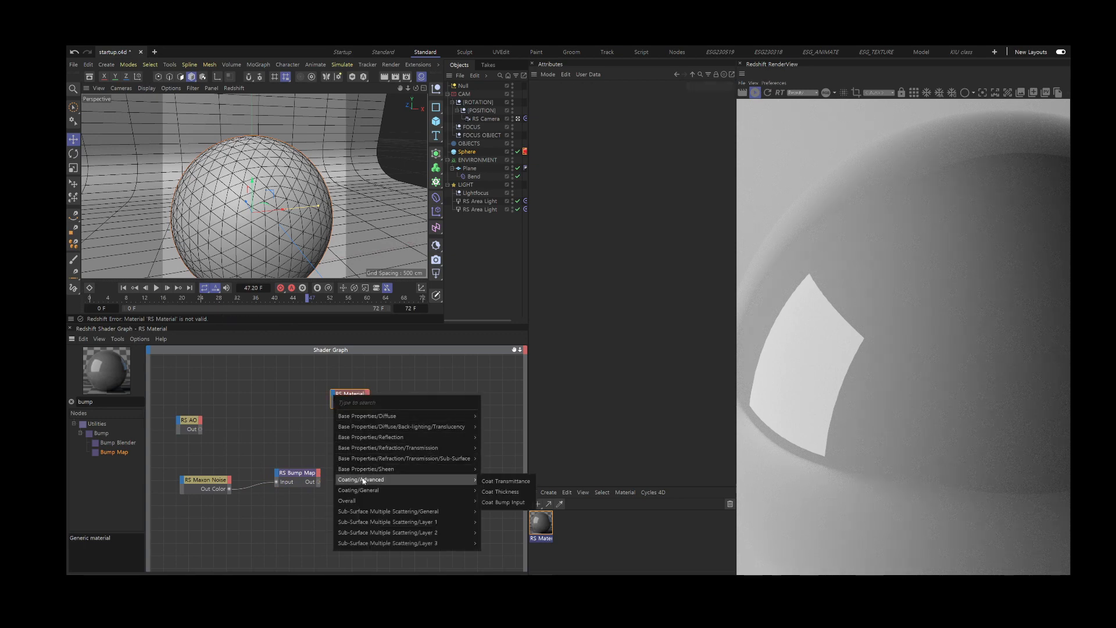
pyautogui.click(503, 502)
pyautogui.moveTo(448, 480)
pyautogui.click(504, 506)
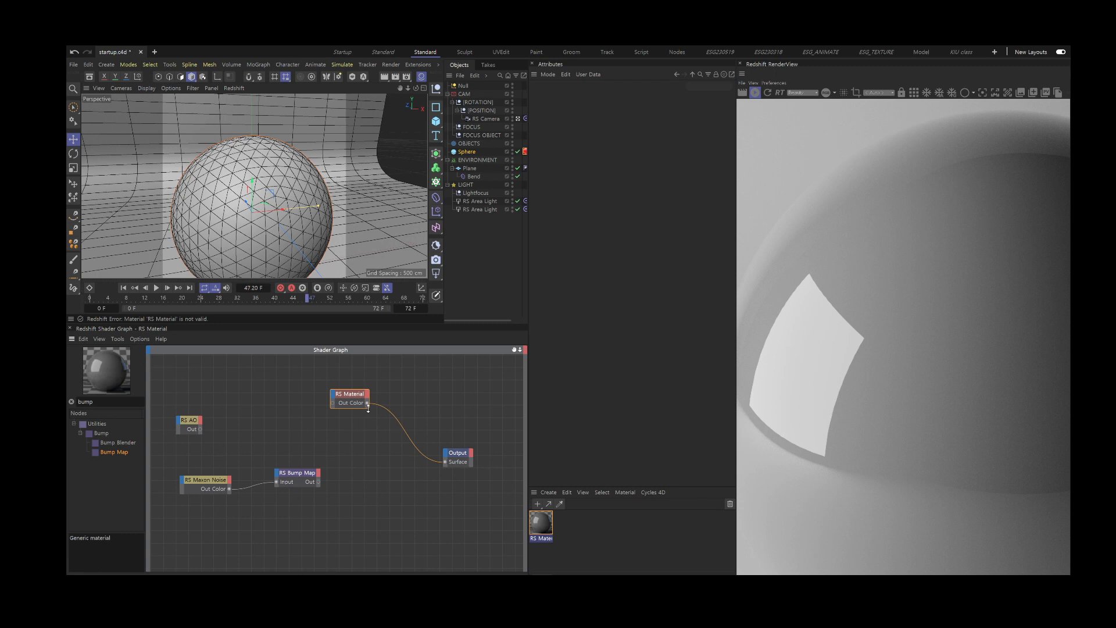
pyautogui.moveTo(352, 408); pyautogui.dragTo(352, 452)
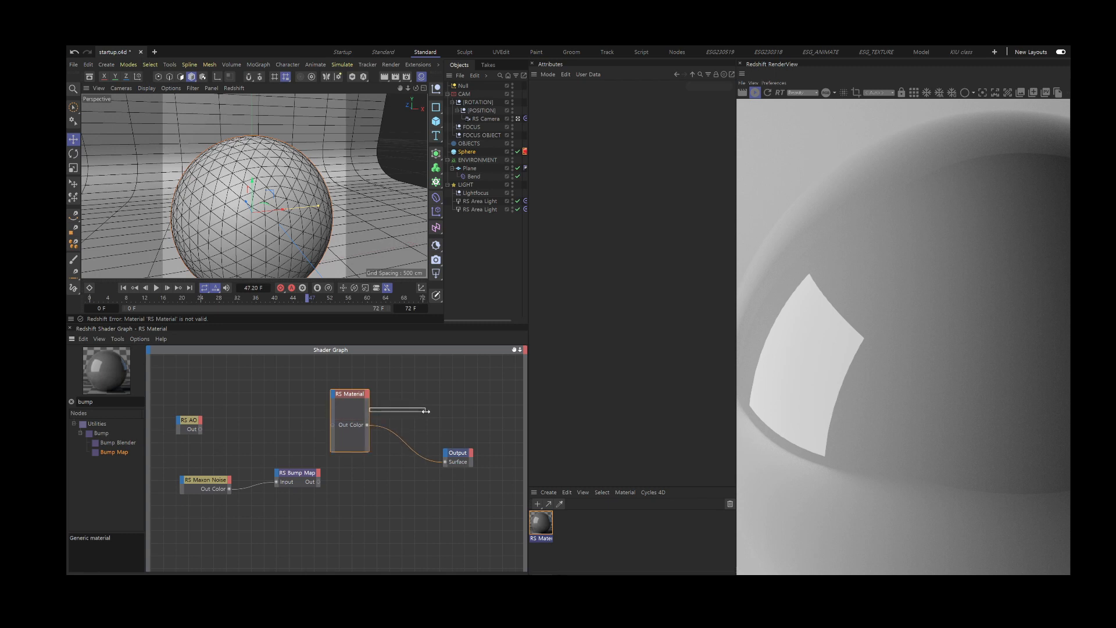
pyautogui.click(373, 409)
pyautogui.moveTo(368, 409); pyautogui.dragTo(442, 410)
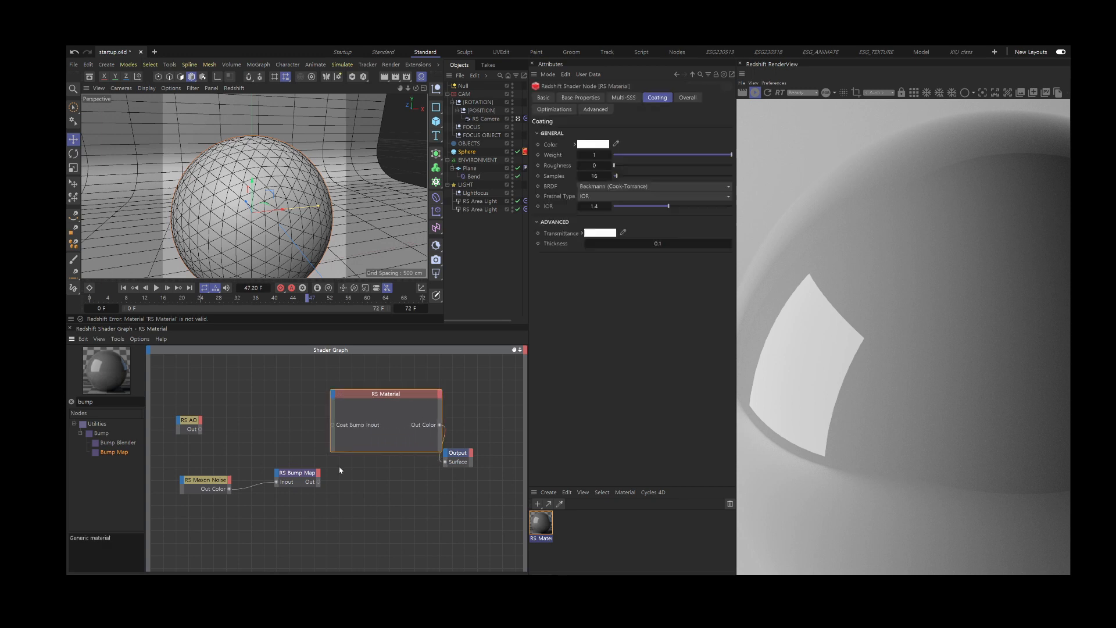
pyautogui.moveTo(333, 428); pyautogui.dragTo(333, 425)
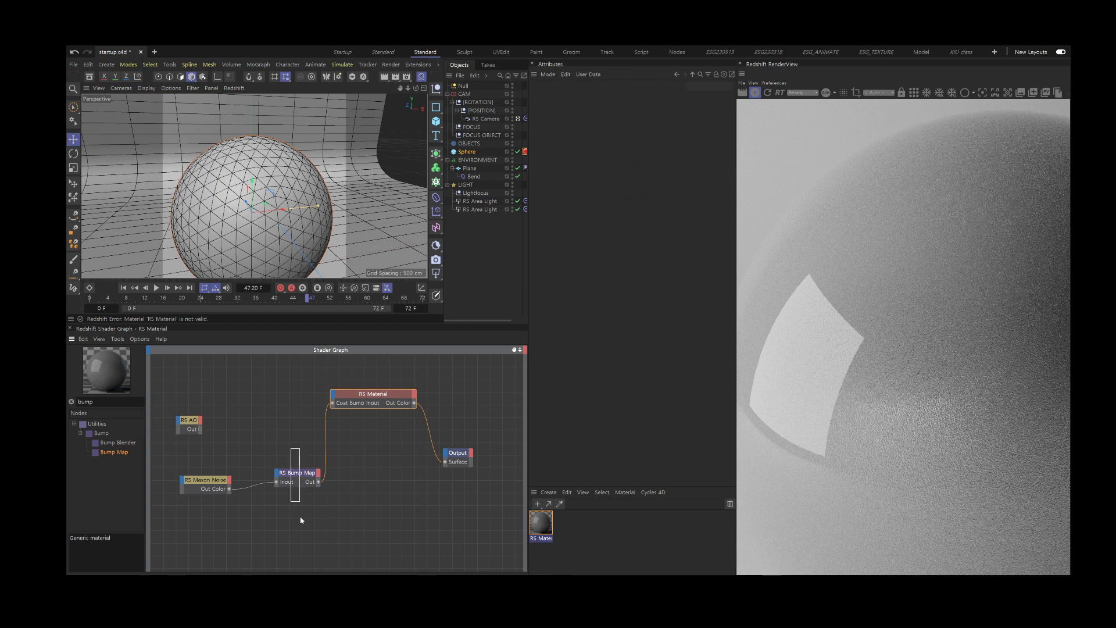
# Reduce the RS Bump Map's Height Scale first to 0.2 and finally to 0.02, checking the coating reflection in the render.
pyautogui.click(302, 474)
pyautogui.click(207, 480)
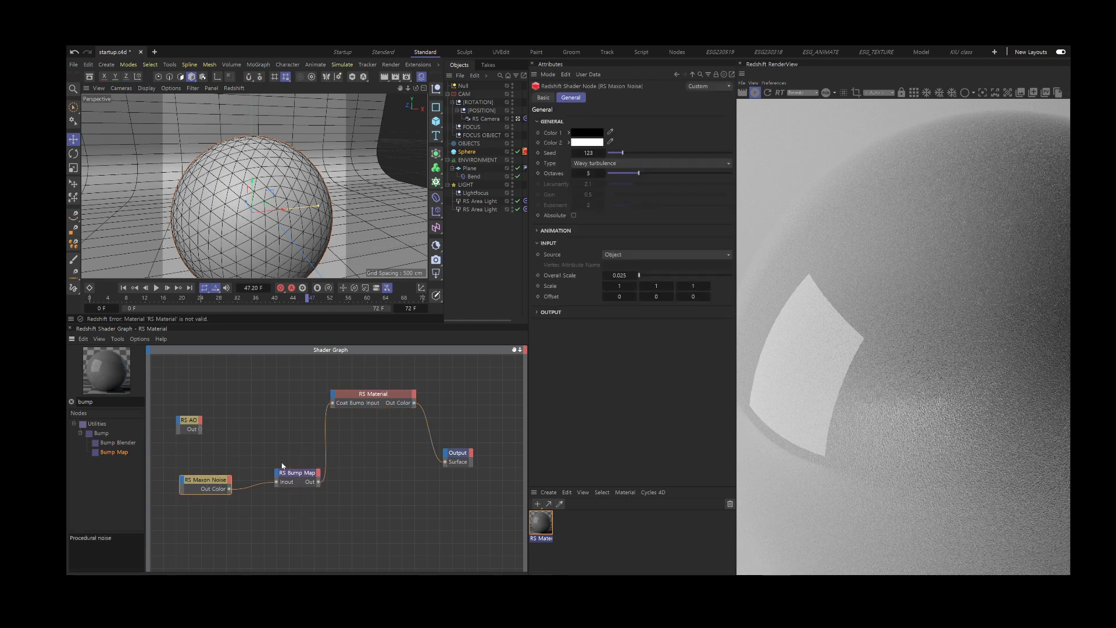
pyautogui.click(286, 472)
pyautogui.click(624, 152)
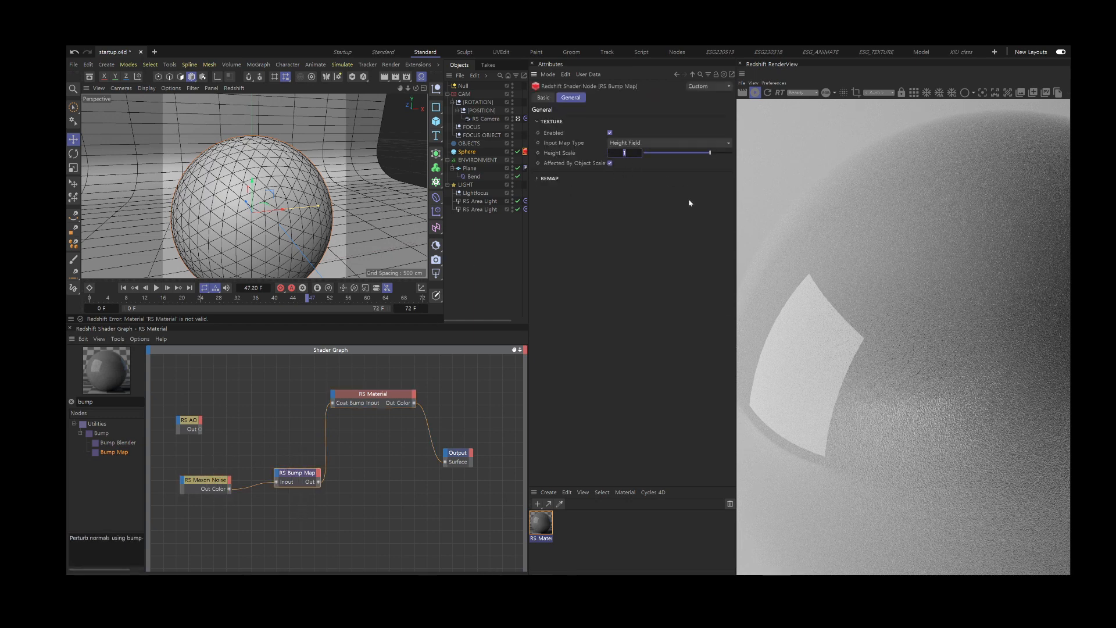
pyautogui.write('0.2')
pyautogui.press('Return')
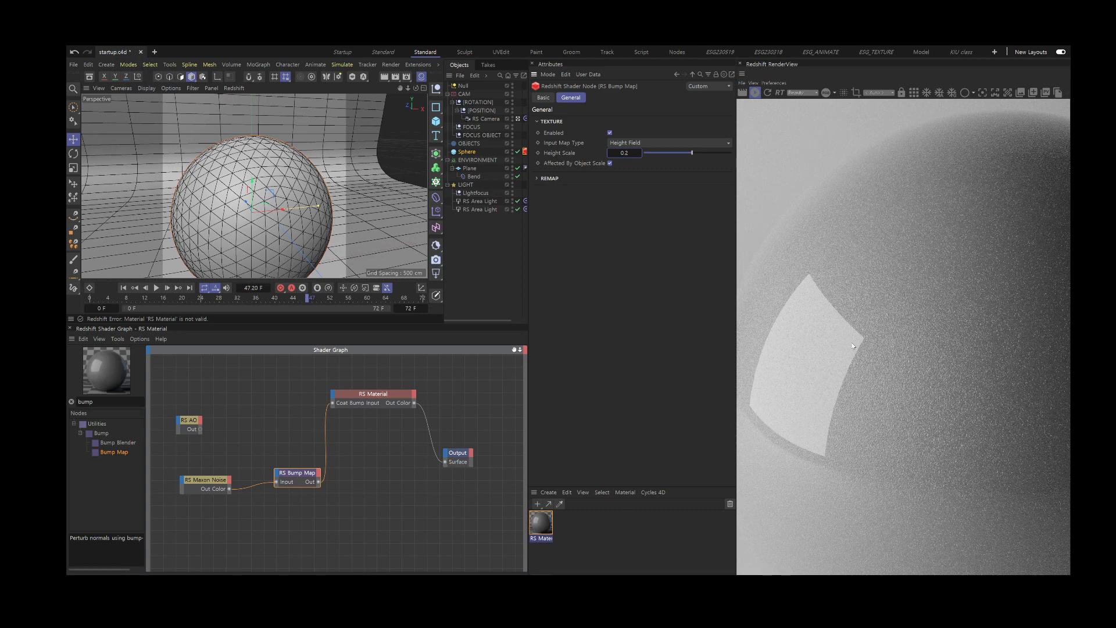
pyautogui.click(625, 153)
pyautogui.write('0.02')
pyautogui.press('Return')
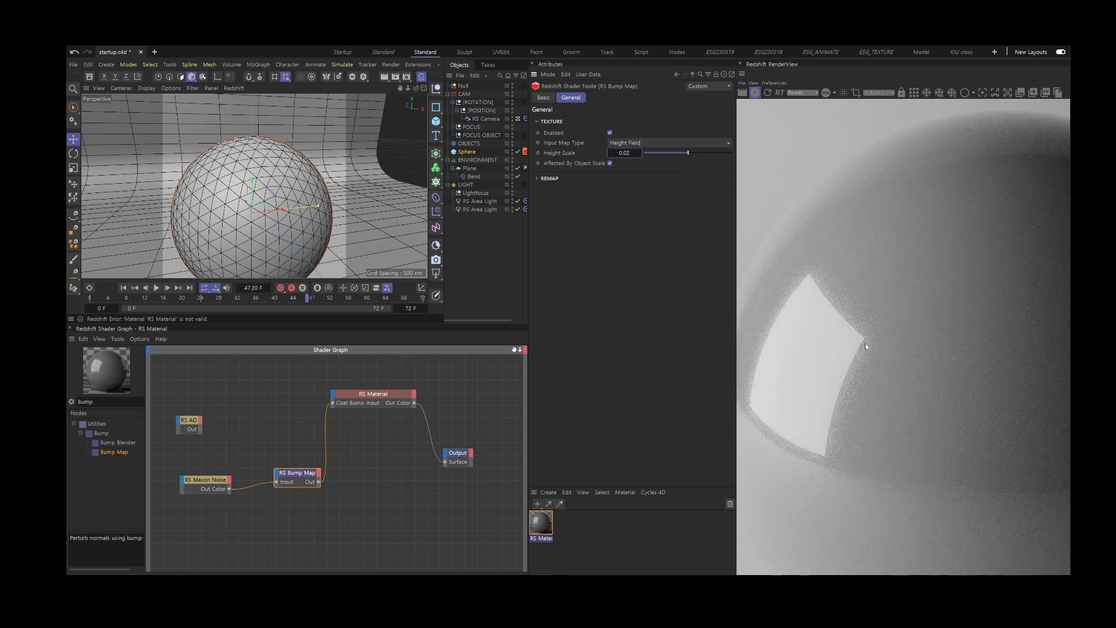
# Set the RS Bump Map's Height Scale to 0.01.
pyautogui.click(631, 153)
pyautogui.press('Right')
pyautogui.press('BackSpace')
pyautogui.write('1')
# Limit the render to a region around the sphere's bright light reflection and turn on bucket rendering.
pyautogui.click(856, 93)
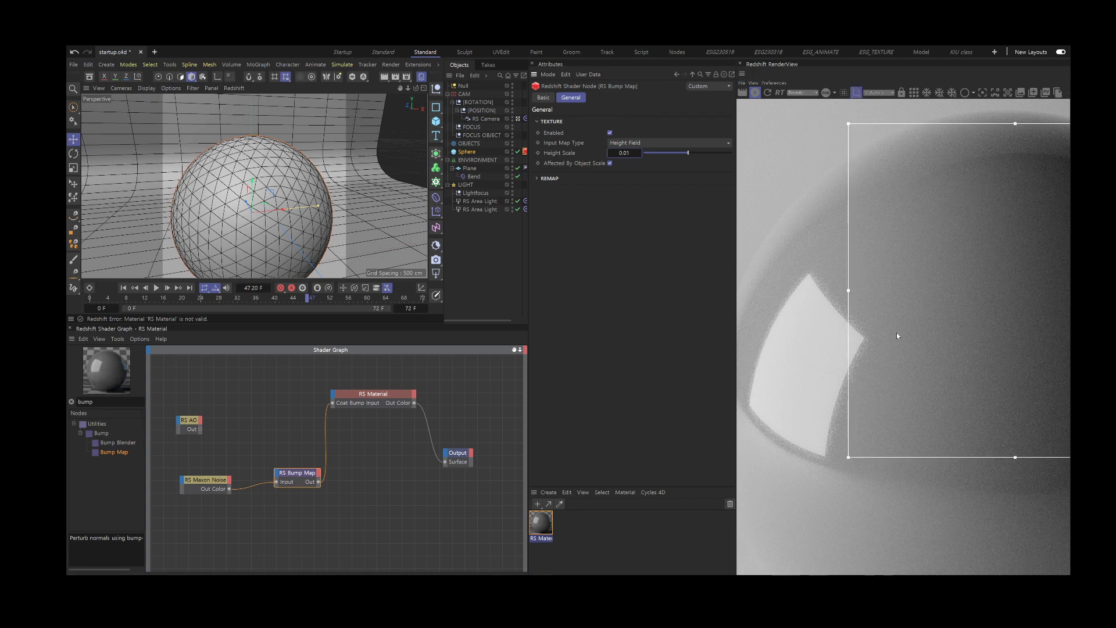
pyautogui.moveTo(897, 333); pyautogui.dragTo(812, 407)
pyautogui.moveTo(761, 202); pyautogui.dragTo(815, 300)
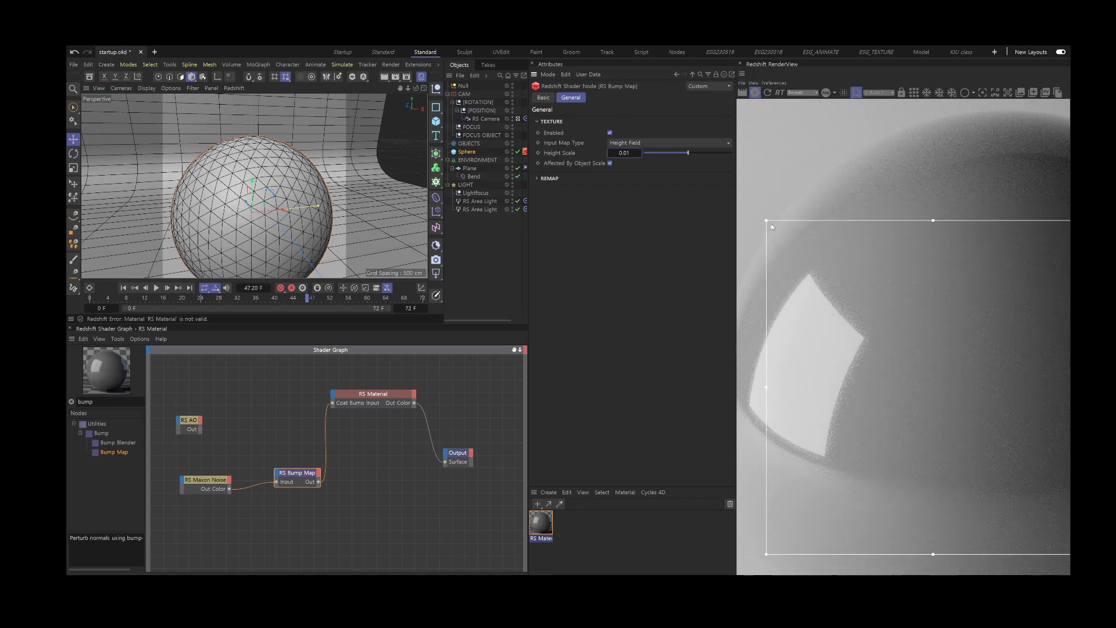
pyautogui.moveTo(767, 221); pyautogui.dragTo(900, 392)
pyautogui.moveTo(999, 424); pyautogui.dragTo(860, 297)
pyautogui.click(913, 93)
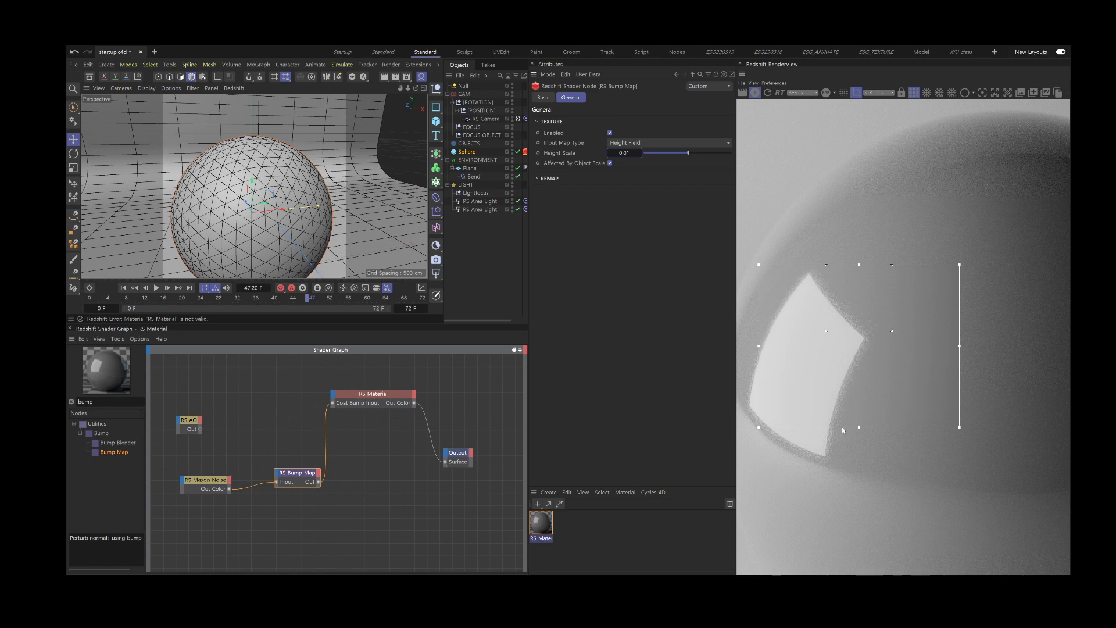
pyautogui.scroll(2, 828, 305)
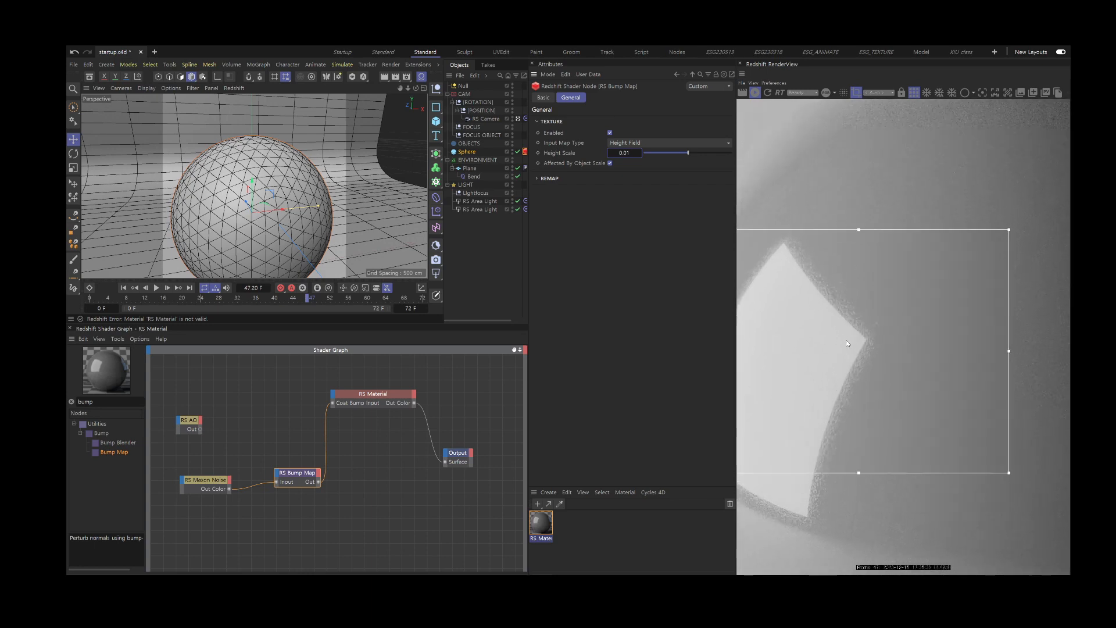
# Open the lighter reference photo to compare its highlight edges with the render, and close it again.
pyautogui.moveTo(623, 590)
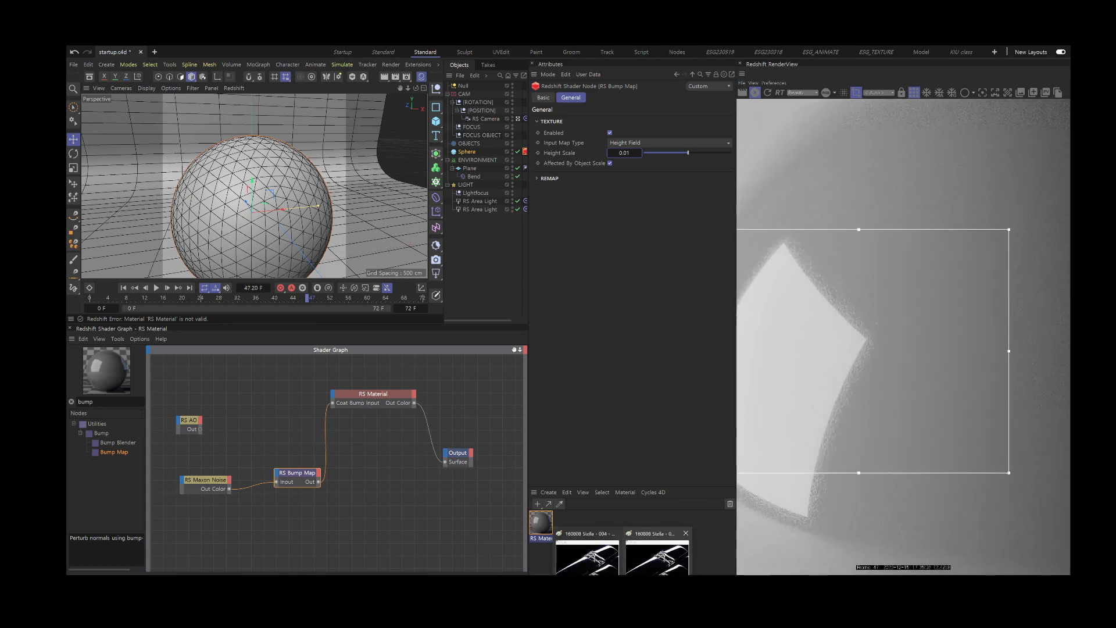
pyautogui.click(586, 555)
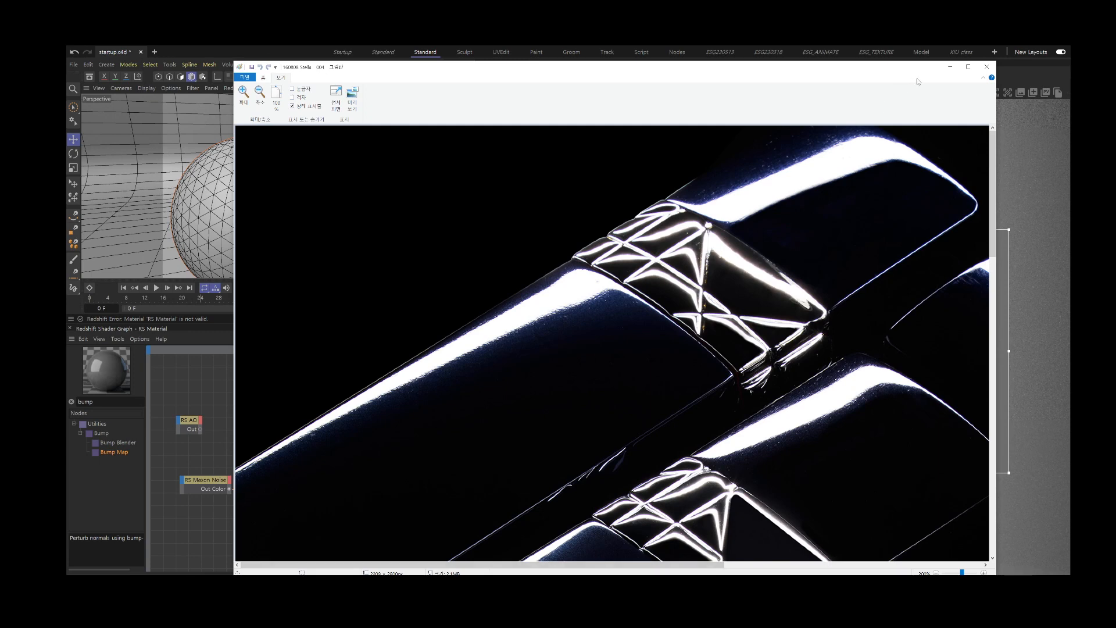
pyautogui.click(987, 67)
pyautogui.scroll(-2, 878, 316)
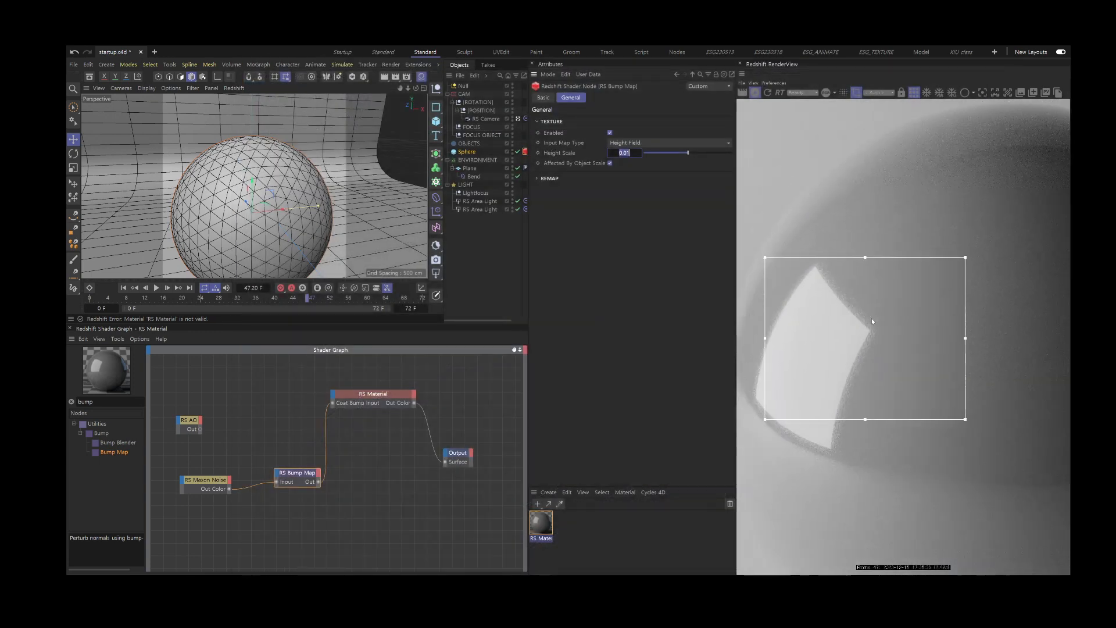
# Set the RS Bump Map's Height Scale to 0.0075.
pyautogui.click(218, 489)
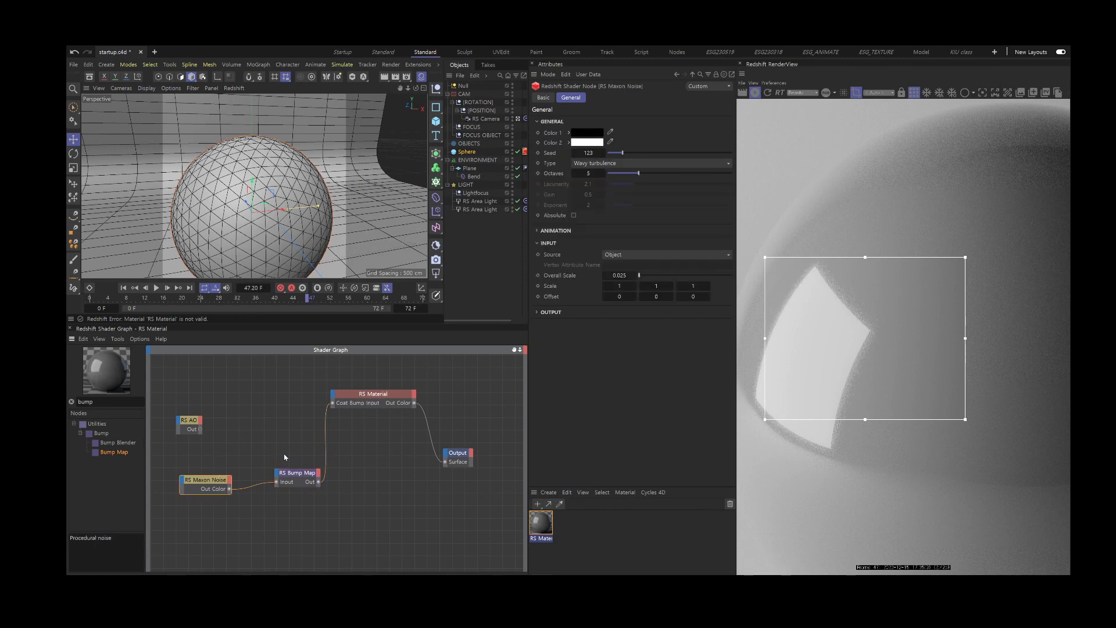
pyautogui.click(295, 473)
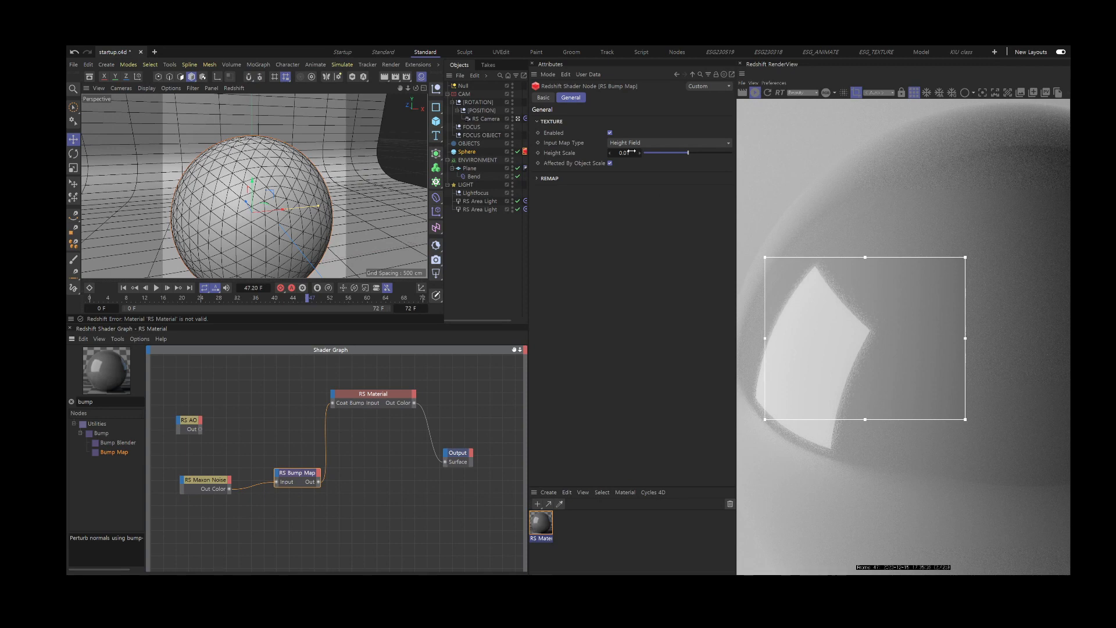
pyautogui.click(625, 152)
pyautogui.press('BackSpace')
pyautogui.write('075')
# Connect RS Maxon Noise's Out Color directly to the Output's Surface to preview the noise, and move RS Bump Map upward.
pyautogui.click(203, 483)
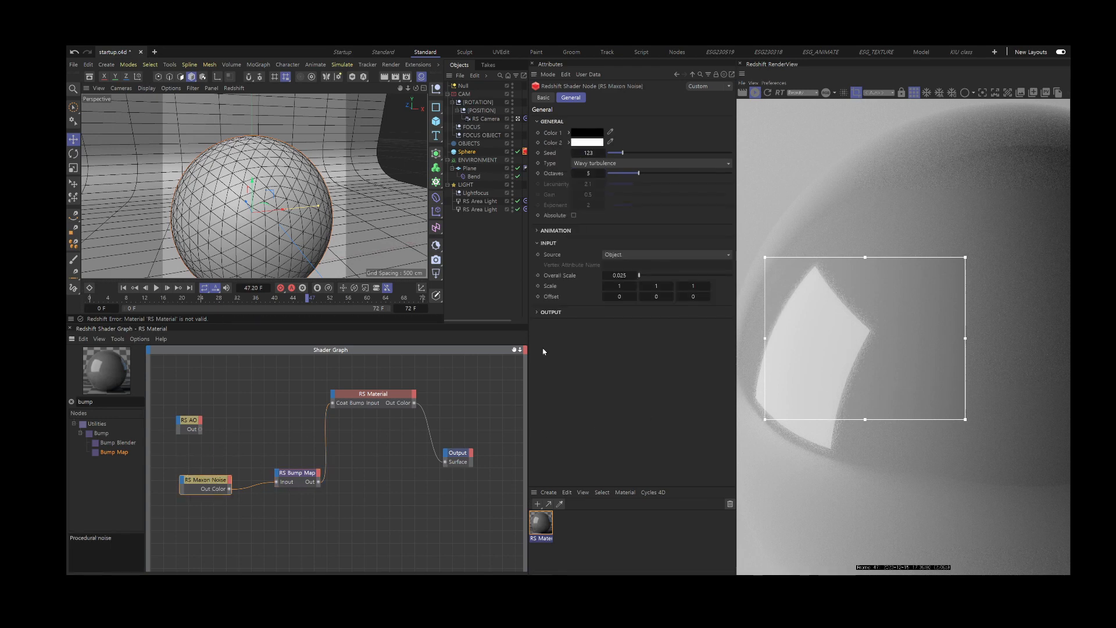
pyautogui.click(542, 315)
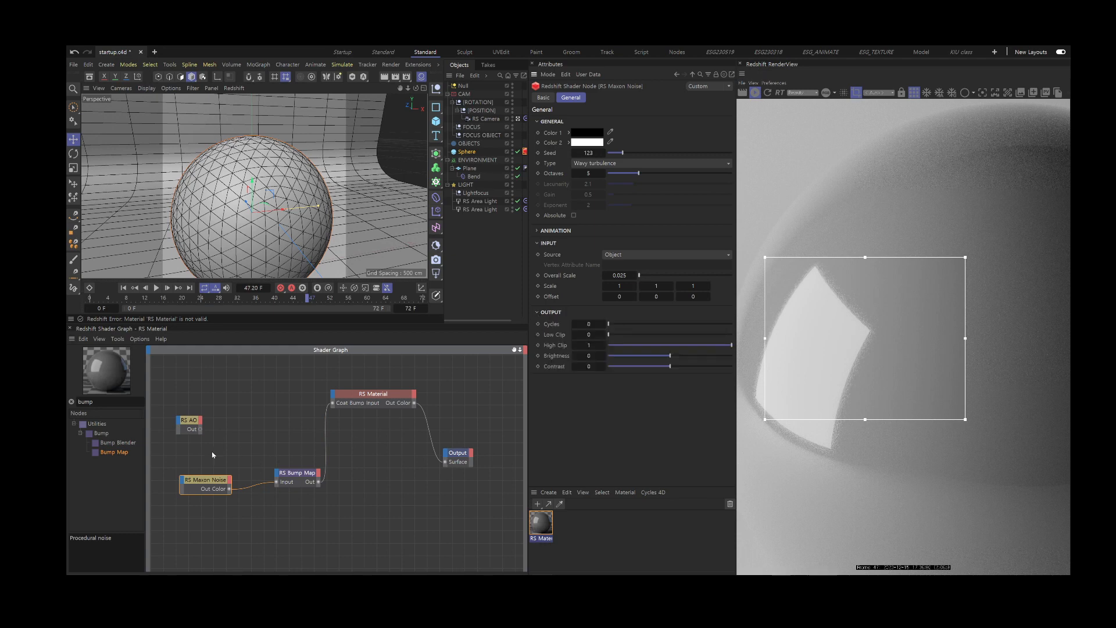
pyautogui.click(232, 502)
pyautogui.moveTo(229, 489); pyautogui.dragTo(445, 462)
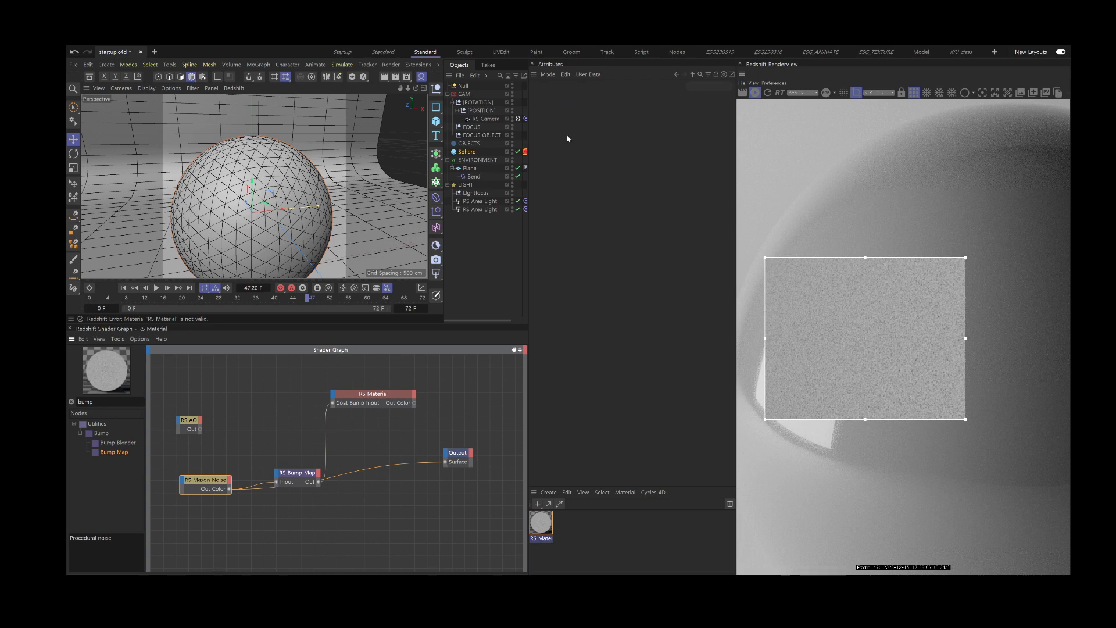
pyautogui.moveTo(307, 485); pyautogui.dragTo(306, 453)
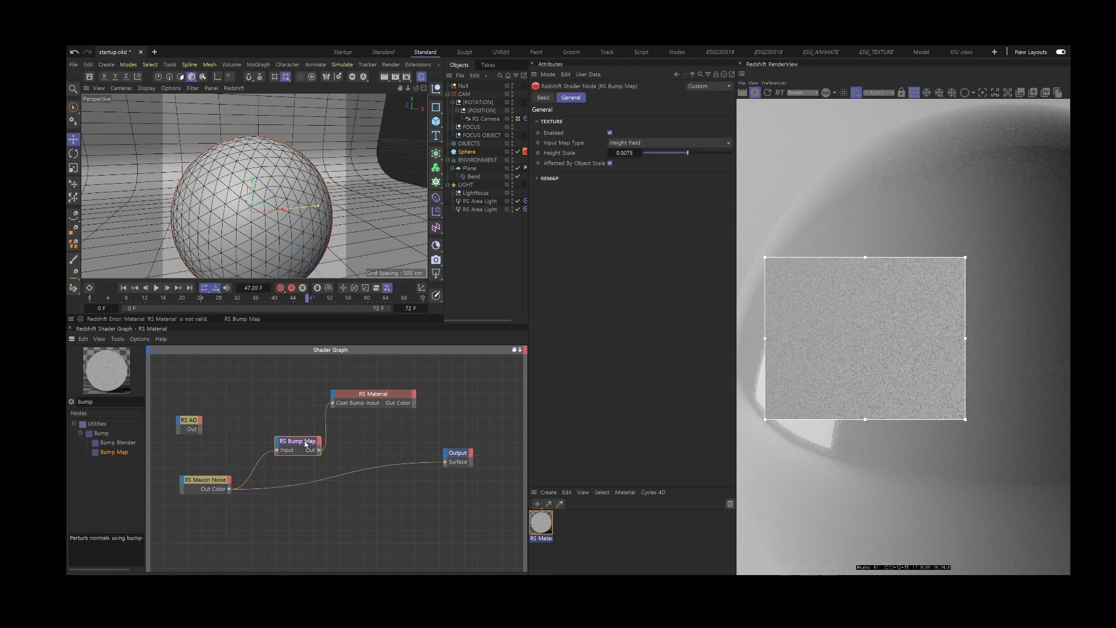
pyautogui.click(204, 480)
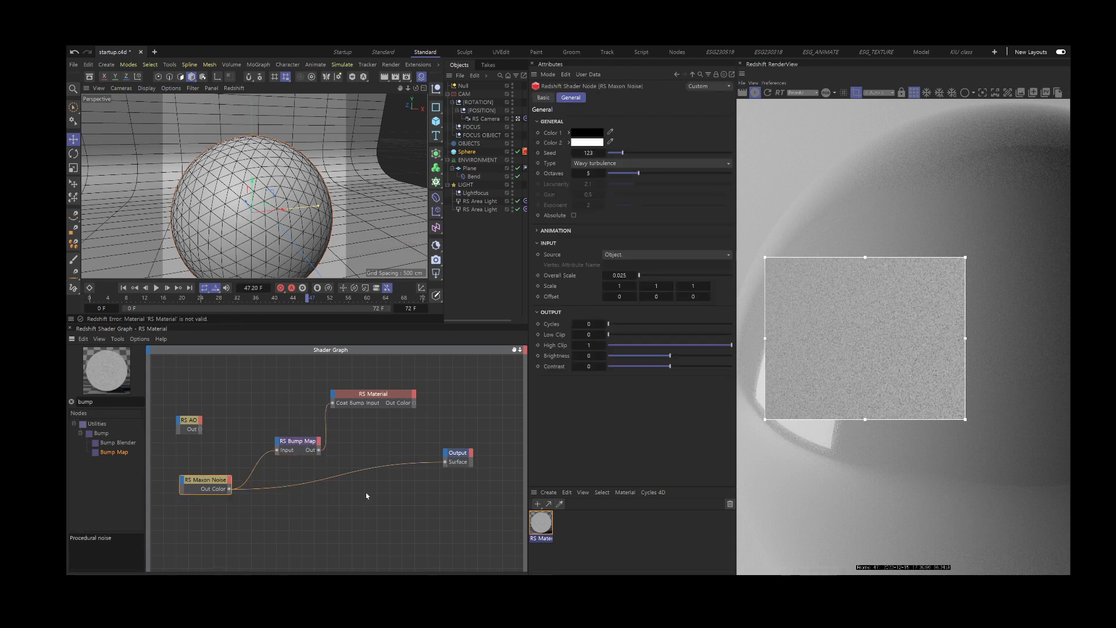
# Raise the Contrast in RS Maxon Noise's Output settings, and reconnect RS Material's Out Color to the Output's Surface.
pyautogui.click(675, 368)
pyautogui.click(683, 367)
pyautogui.click(697, 366)
pyautogui.click(375, 394)
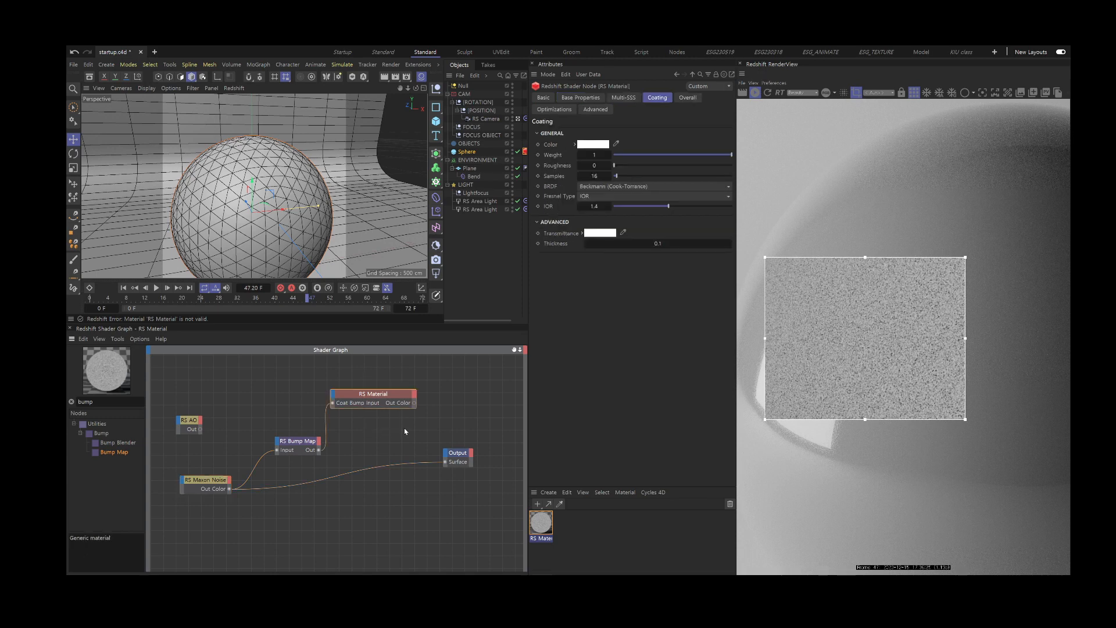
pyautogui.press('o')
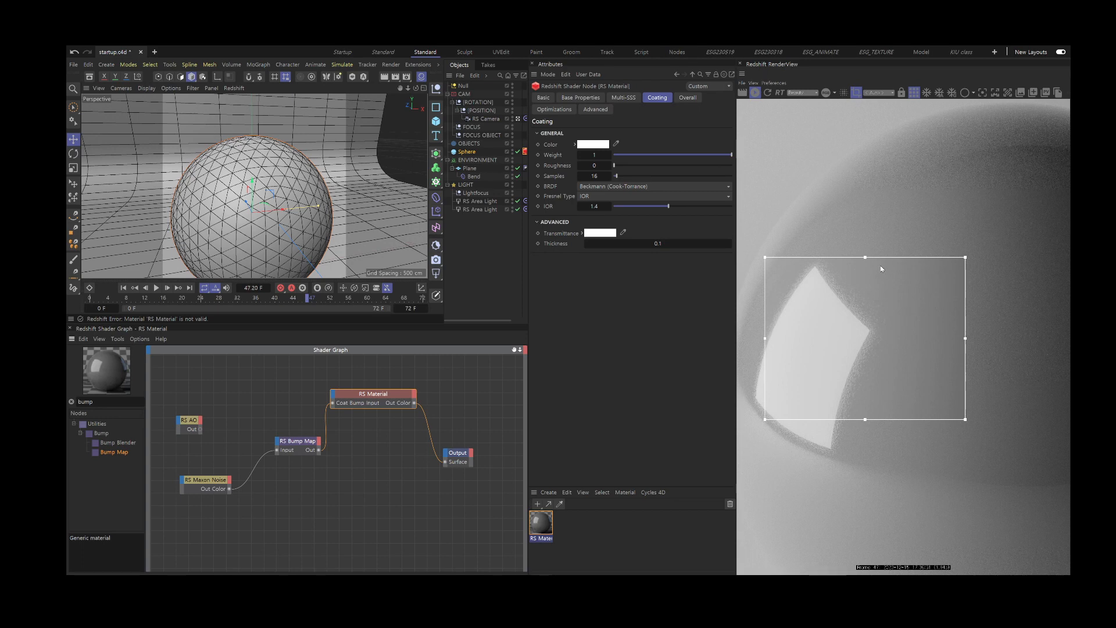
# Enlarge the render region around the reflection to check the bump, and return to full-frame rendering without buckets.
pyautogui.moveTo(865, 258); pyautogui.dragTo(865, 162)
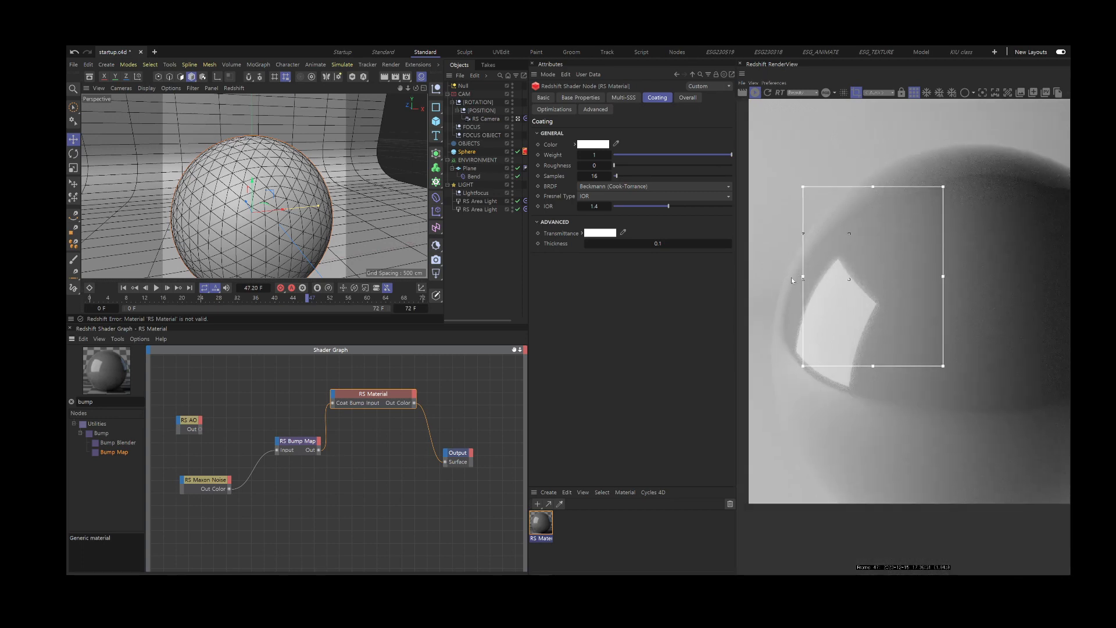
pyautogui.moveTo(803, 278); pyautogui.dragTo(777, 278)
pyautogui.moveTo(861, 367)
pyautogui.mouseDown()
pyautogui.moveTo(864, 425)
pyautogui.moveTo(863, 376)
pyautogui.mouseUp()
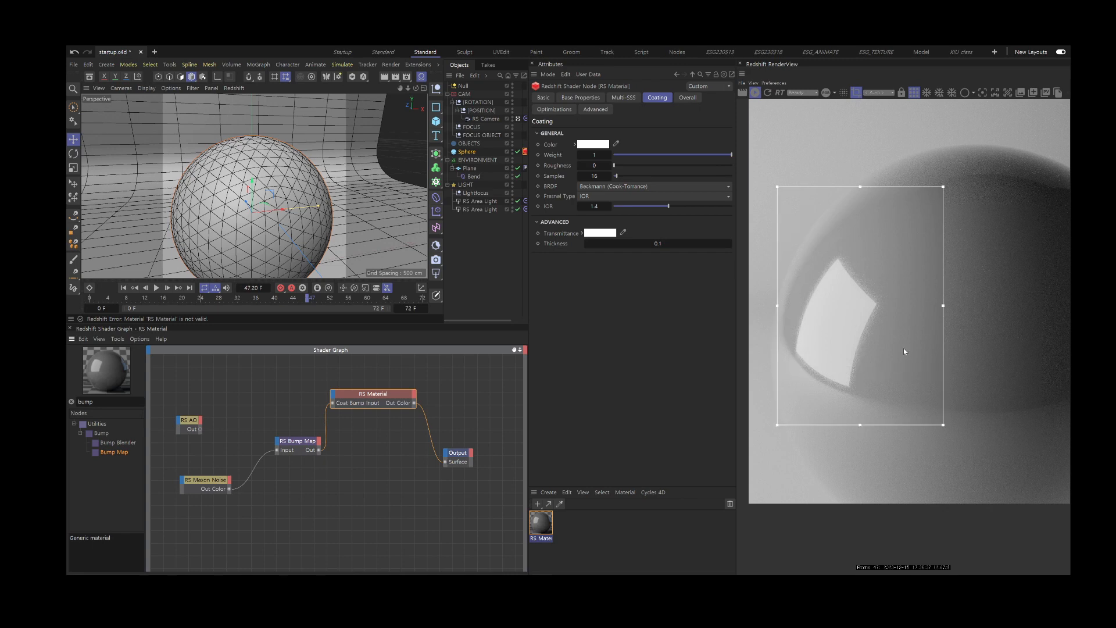
pyautogui.scroll(-2, 905, 348)
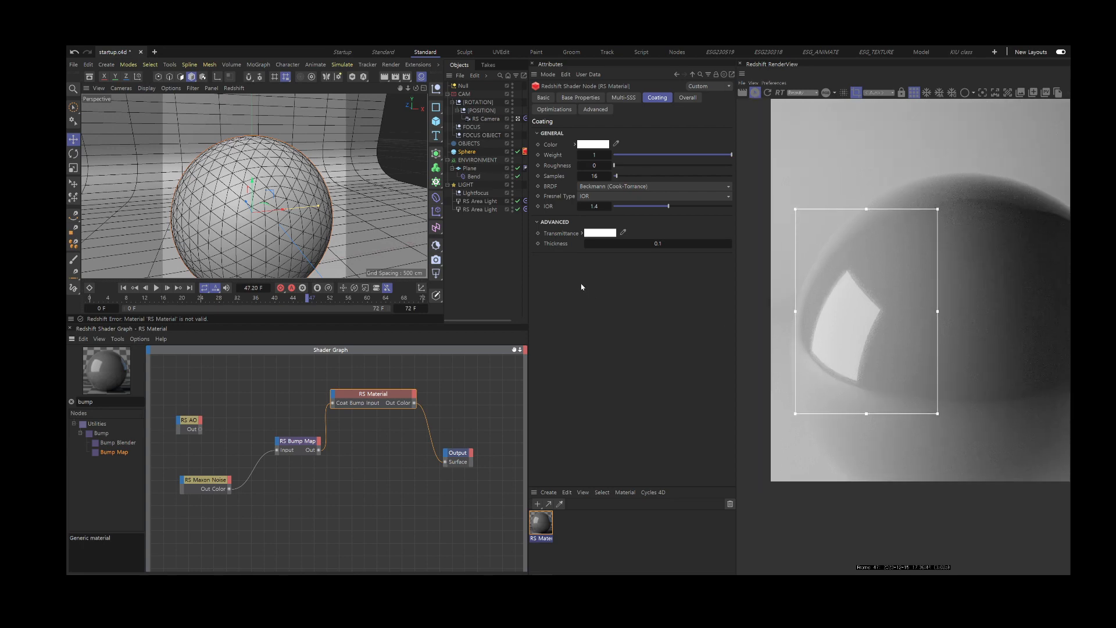
pyautogui.click(915, 94)
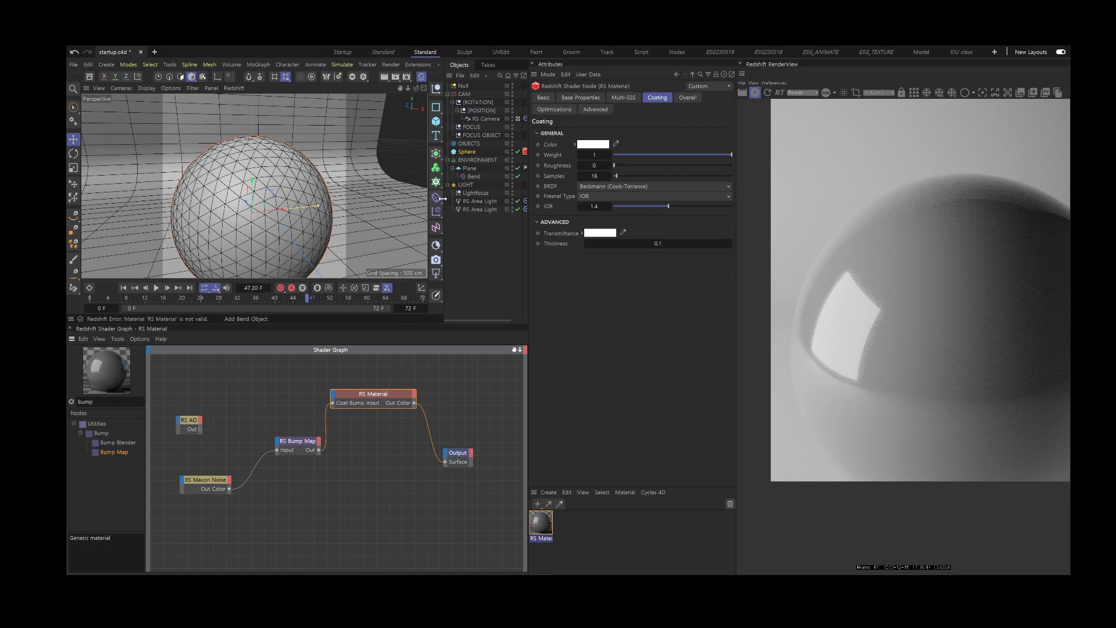
# Add an RS Dome Light and place it at the end of the object list, below the area lights.
pyautogui.moveTo(446, 212); pyautogui.dragTo(378, 224)
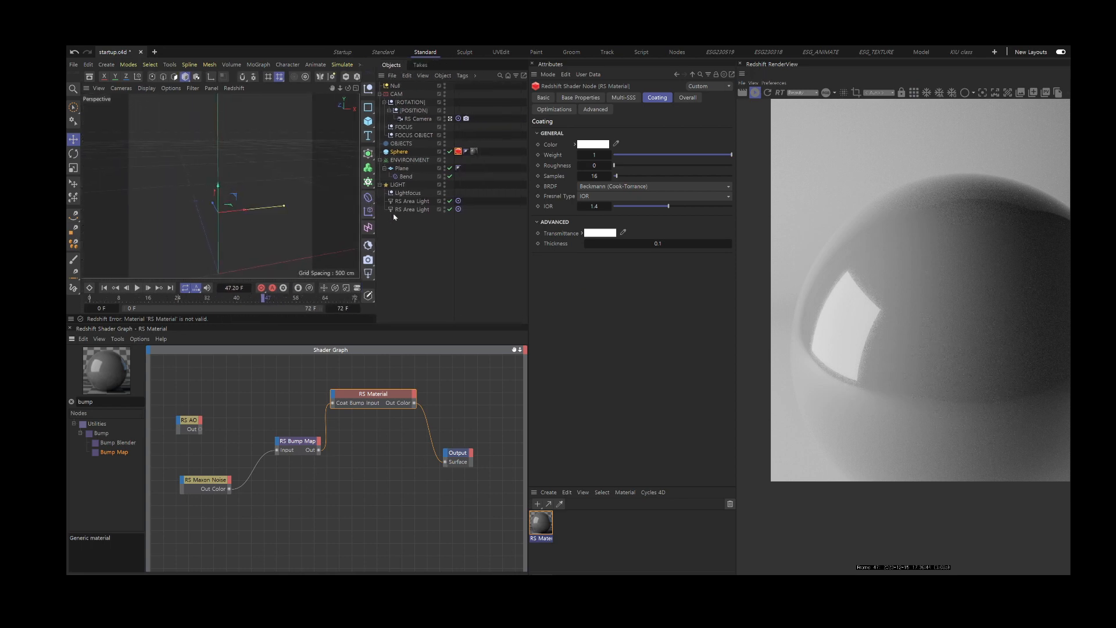
pyautogui.click(371, 275)
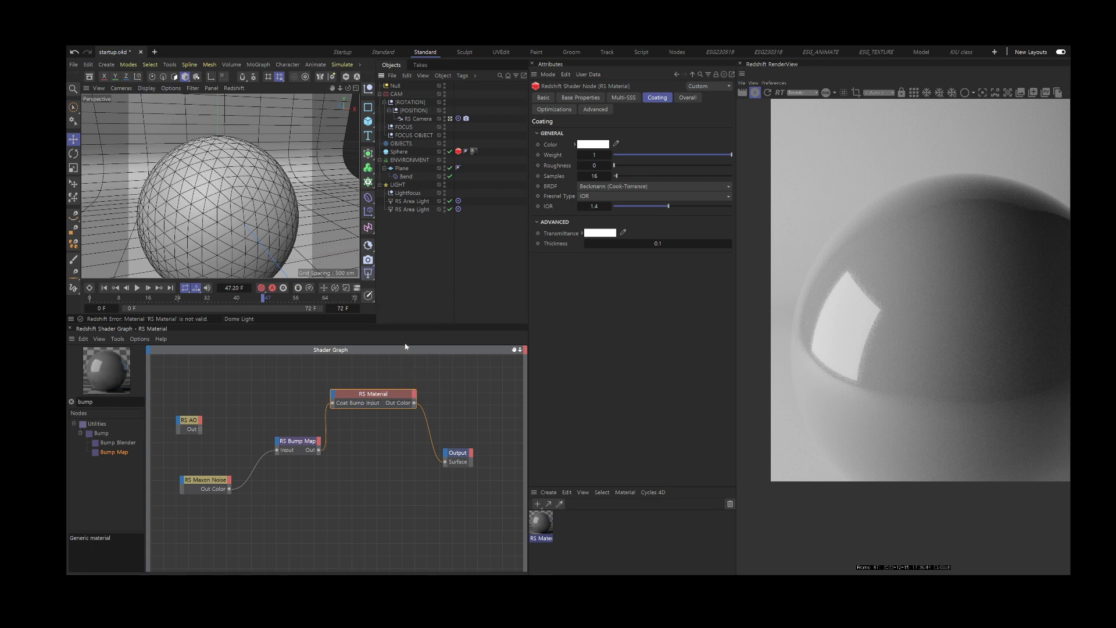
pyautogui.click(406, 347)
pyautogui.moveTo(406, 246); pyautogui.dragTo(415, 232)
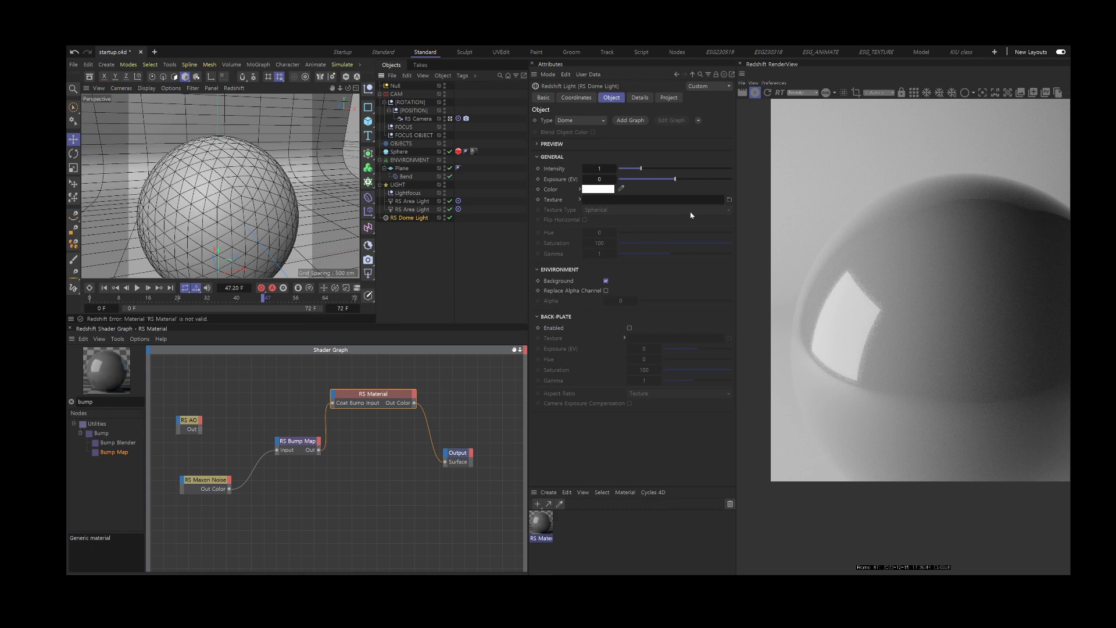
# Load the Parking_Lot_Sunny image from the HDRI folder as the RS Dome Light's texture.
pyautogui.click(729, 200)
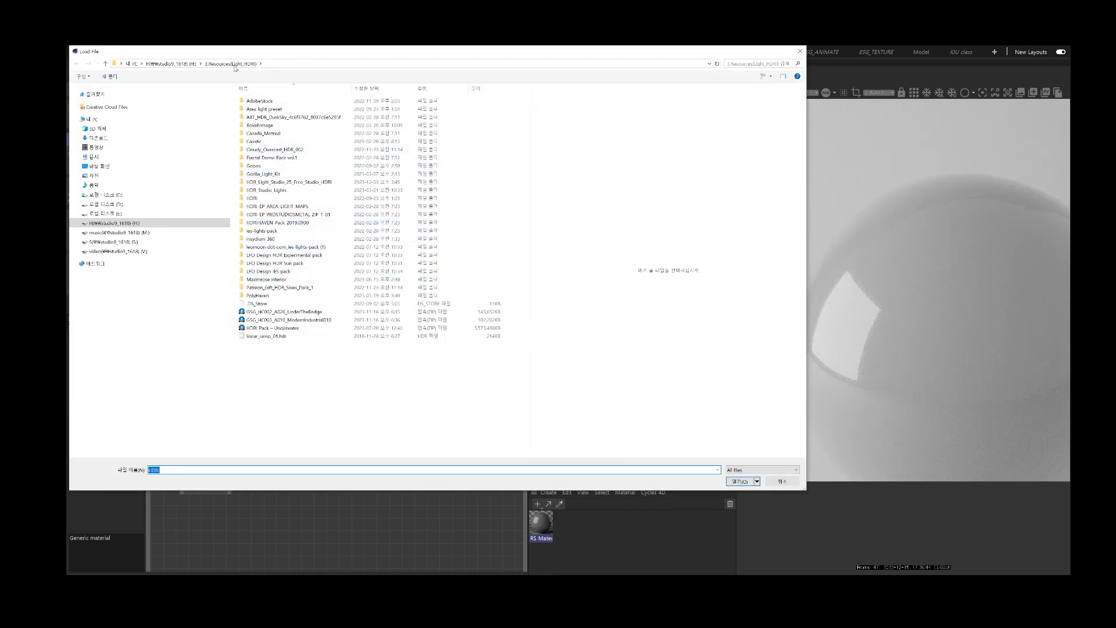
pyautogui.doubleClick(262, 198)
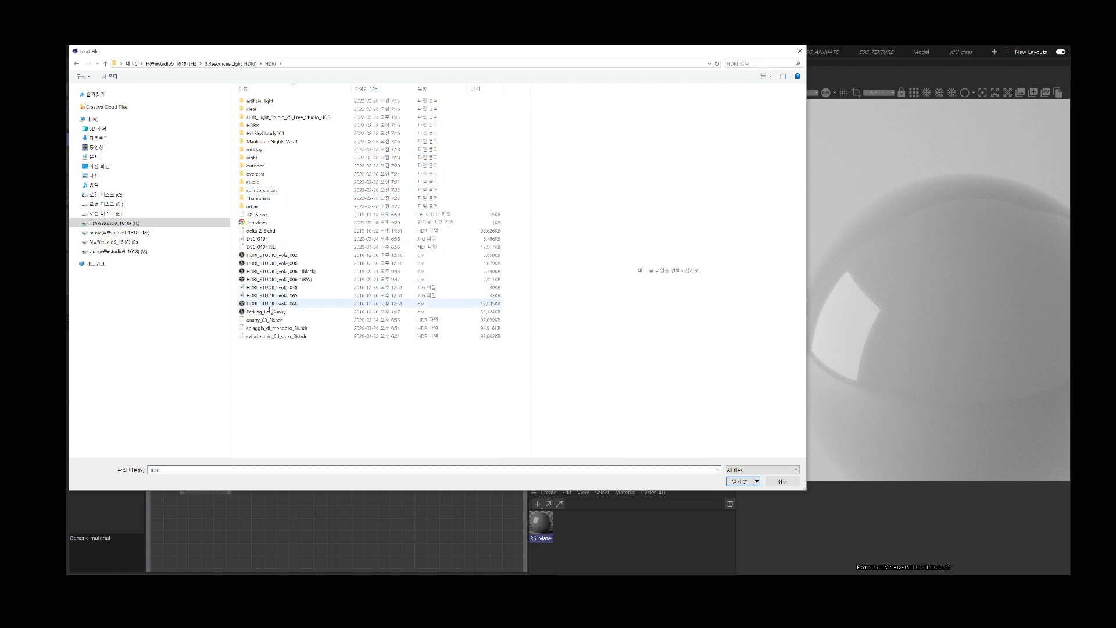
pyautogui.click(385, 312)
pyautogui.click(740, 482)
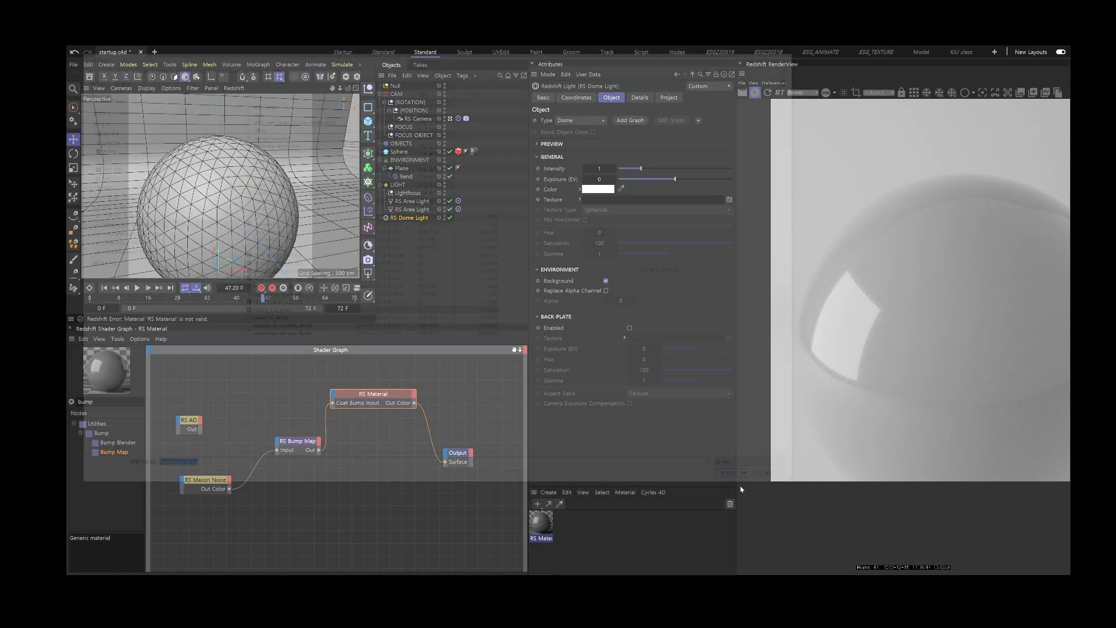
pyautogui.click(638, 349)
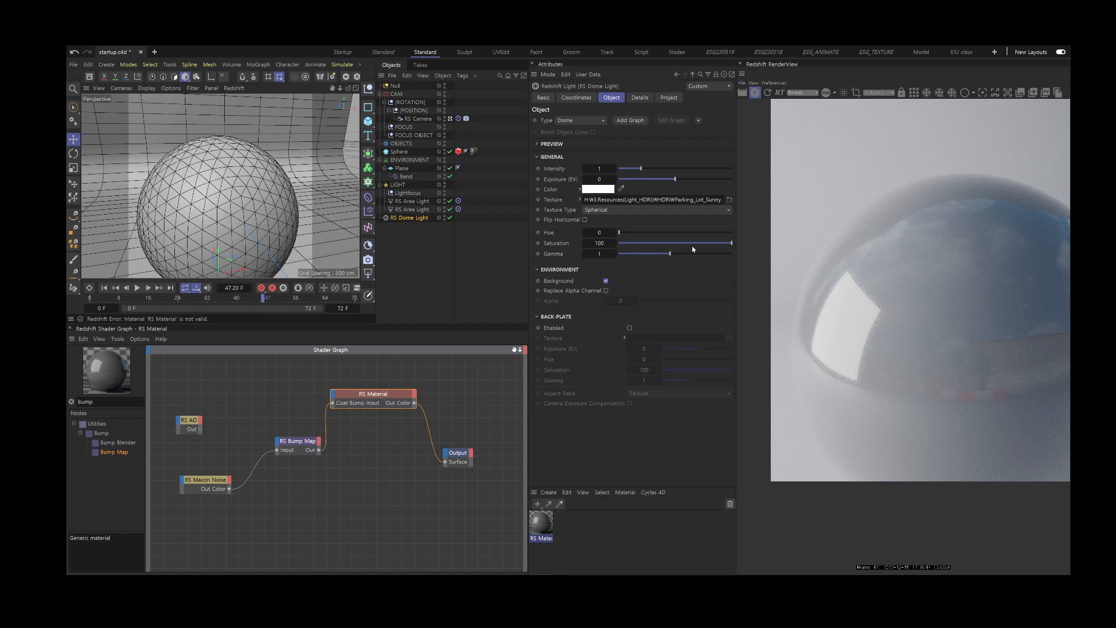
# Set the RS Dome Light texture's Saturation to 0 and check the reflection up close in the render.
pyautogui.moveTo(715, 244); pyautogui.dragTo(624, 243)
pyautogui.moveTo(624, 245); pyautogui.dragTo(582, 273)
pyautogui.scroll(4, 874, 334)
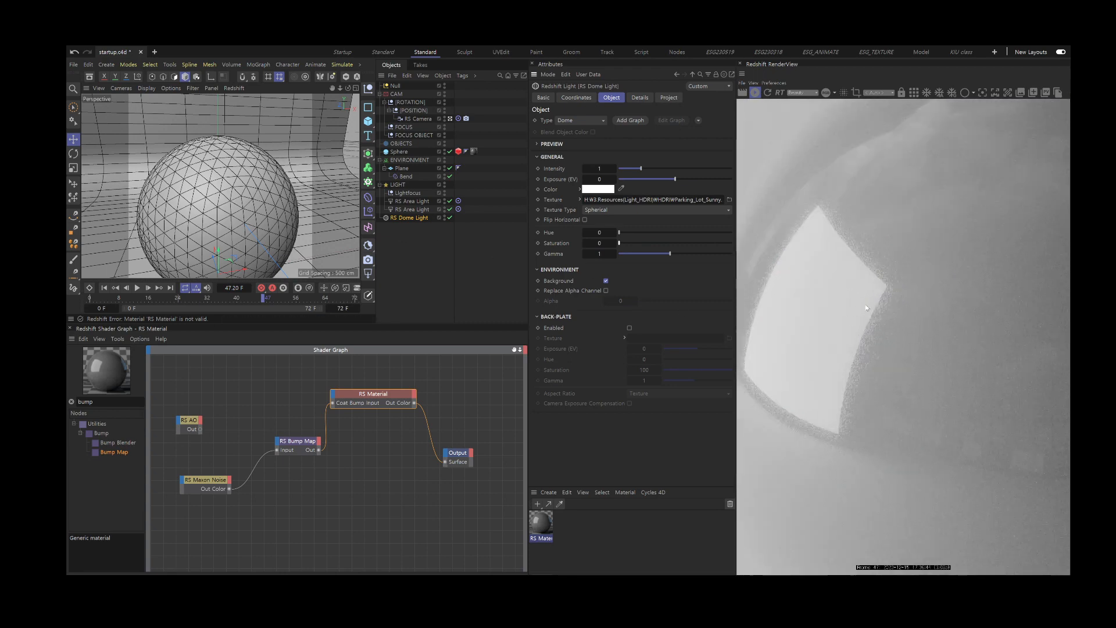
# Switch the render view to the RS Camera and frame the whole sphere.
pyautogui.click(883, 96)
pyautogui.click(878, 118)
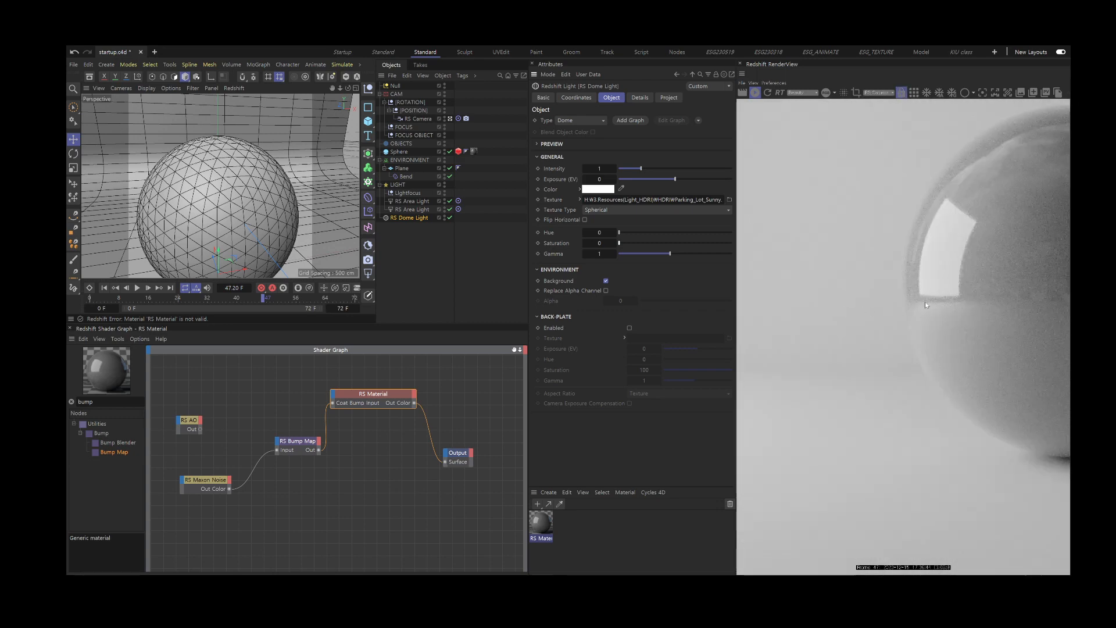
pyautogui.scroll(-3, 954, 307)
pyautogui.scroll(-2, 955, 308)
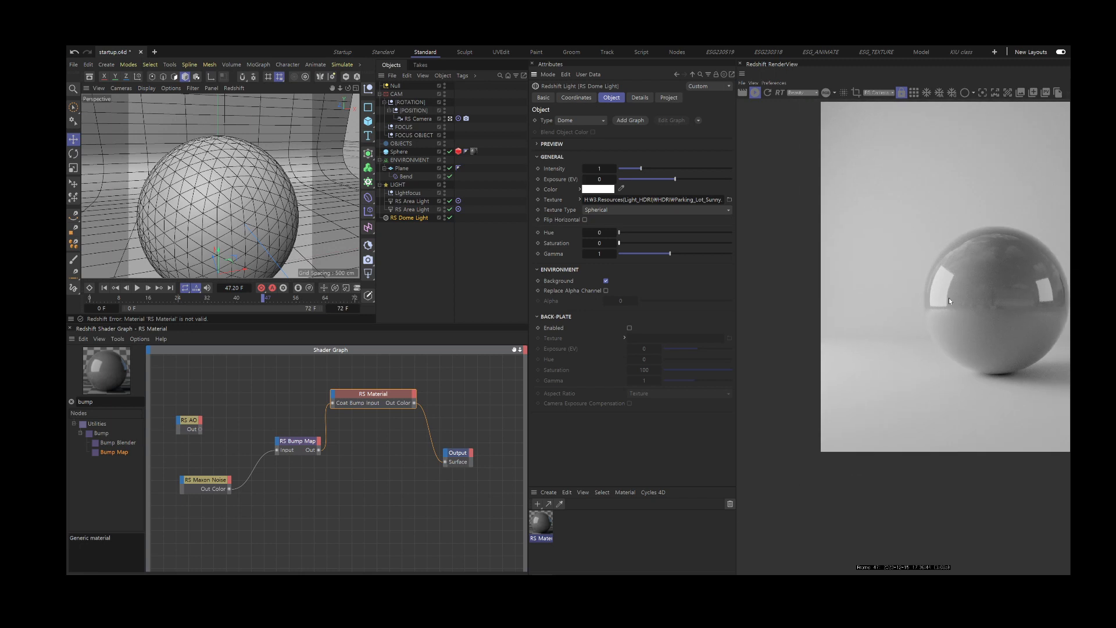
pyautogui.moveTo(1039, 191); pyautogui.dragTo(947, 255)
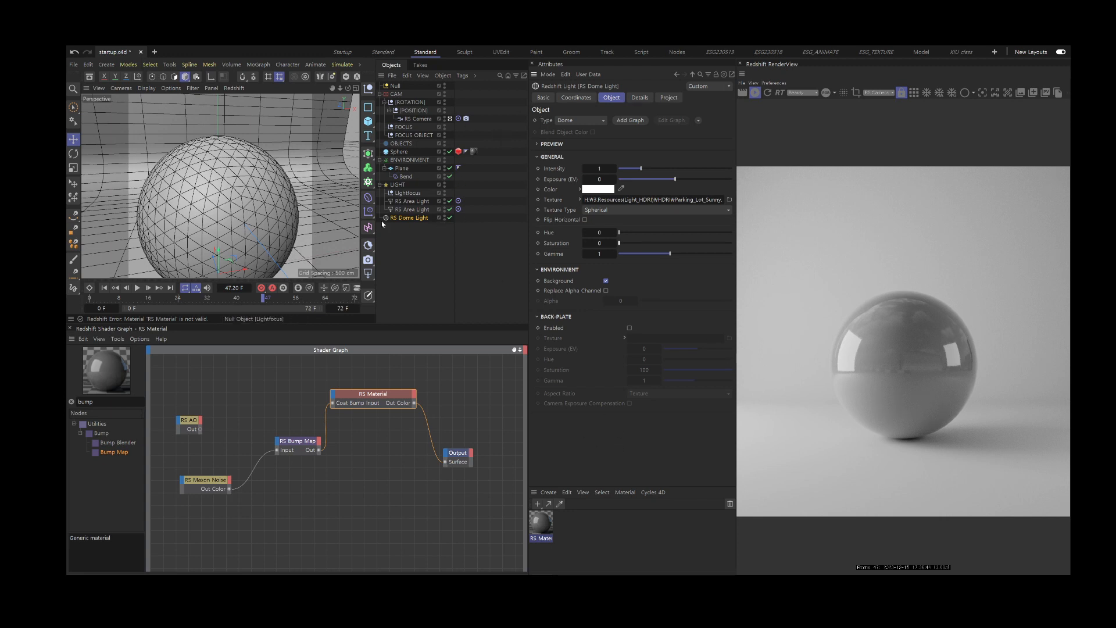
# Create a new Redshift Material and assign it to the backdrop Plane object.
pyautogui.click(565, 493)
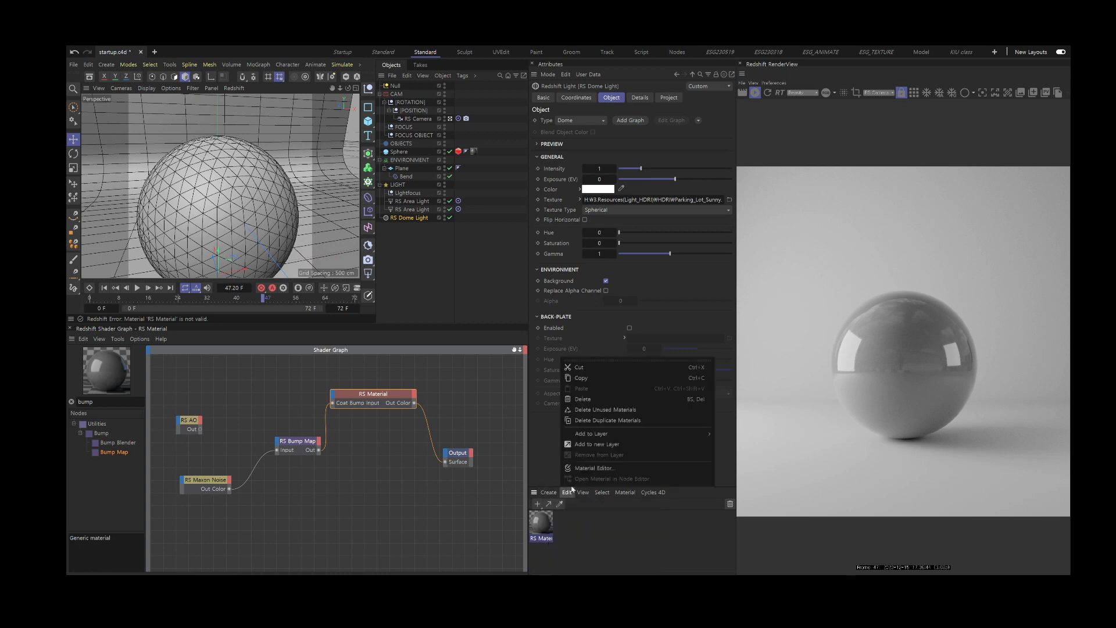
pyautogui.click(554, 492)
pyautogui.click(549, 492)
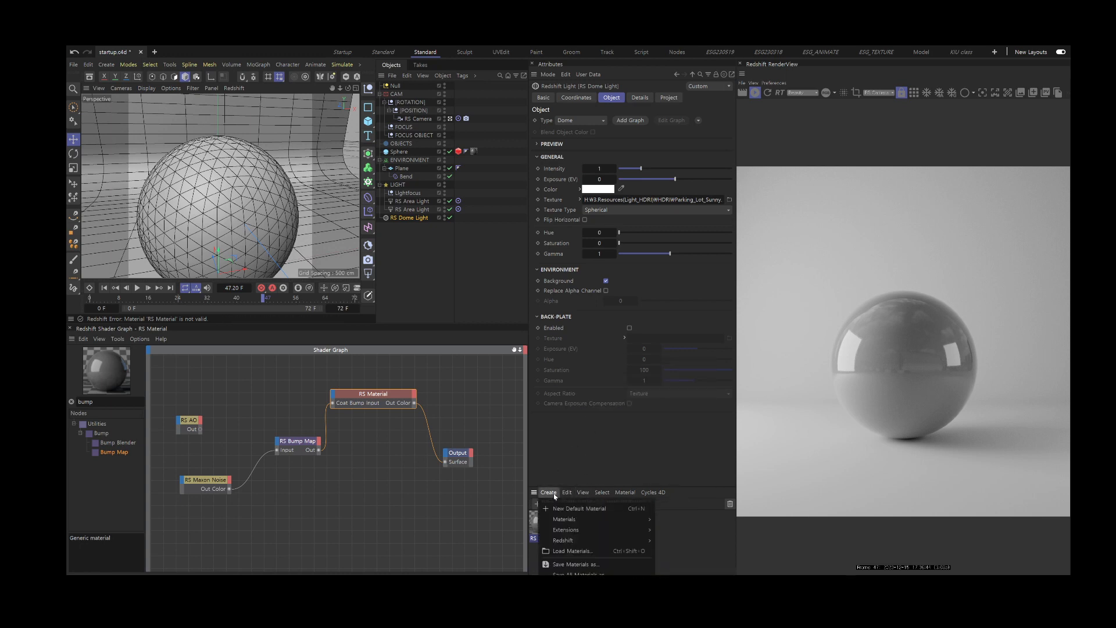
pyautogui.moveTo(581, 521)
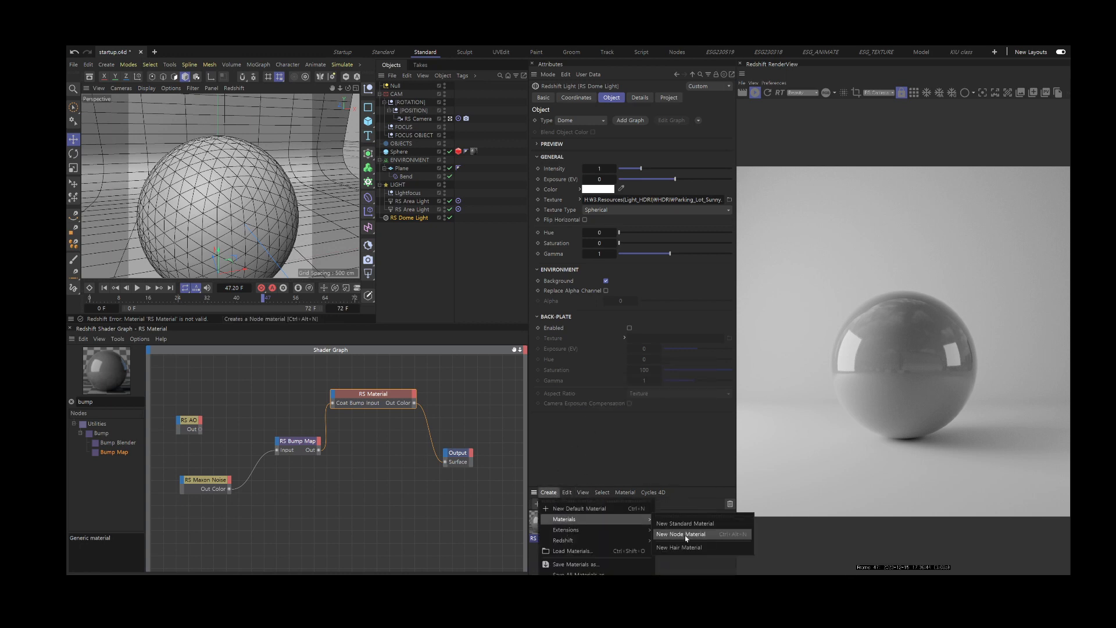
pyautogui.moveTo(595, 538)
pyautogui.moveTo(668, 541)
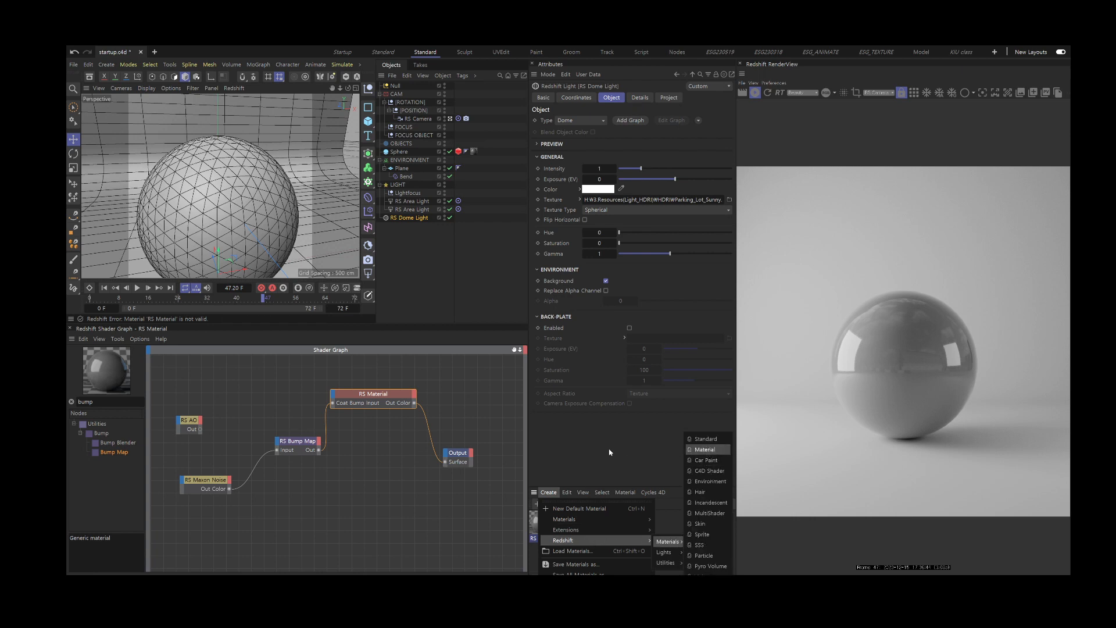
pyautogui.click(704, 449)
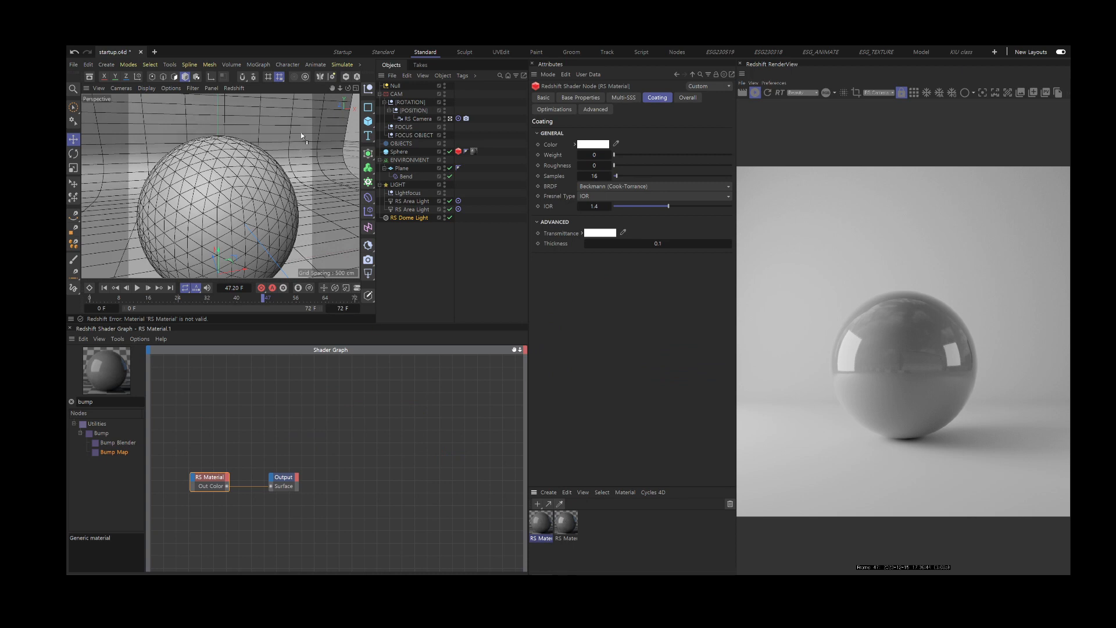
pyautogui.moveTo(301, 132); pyautogui.dragTo(301, 137)
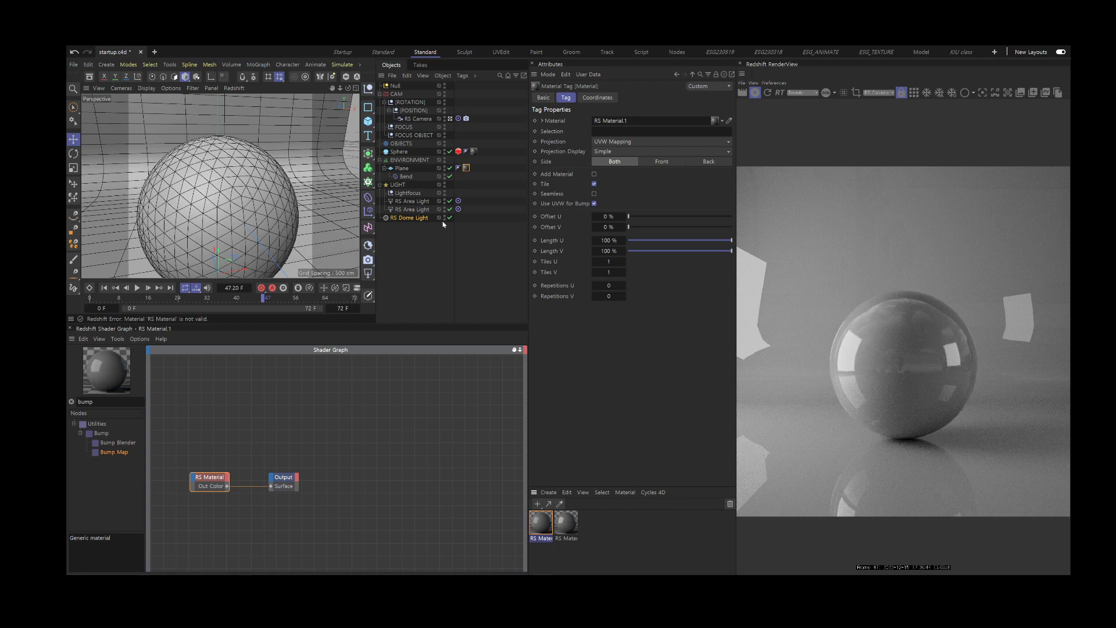
# Set the backdrop material's reflection weight to 0, darken its diffuse color to RGB 78, 78, 78, and spread out its nodes.
pyautogui.click(208, 477)
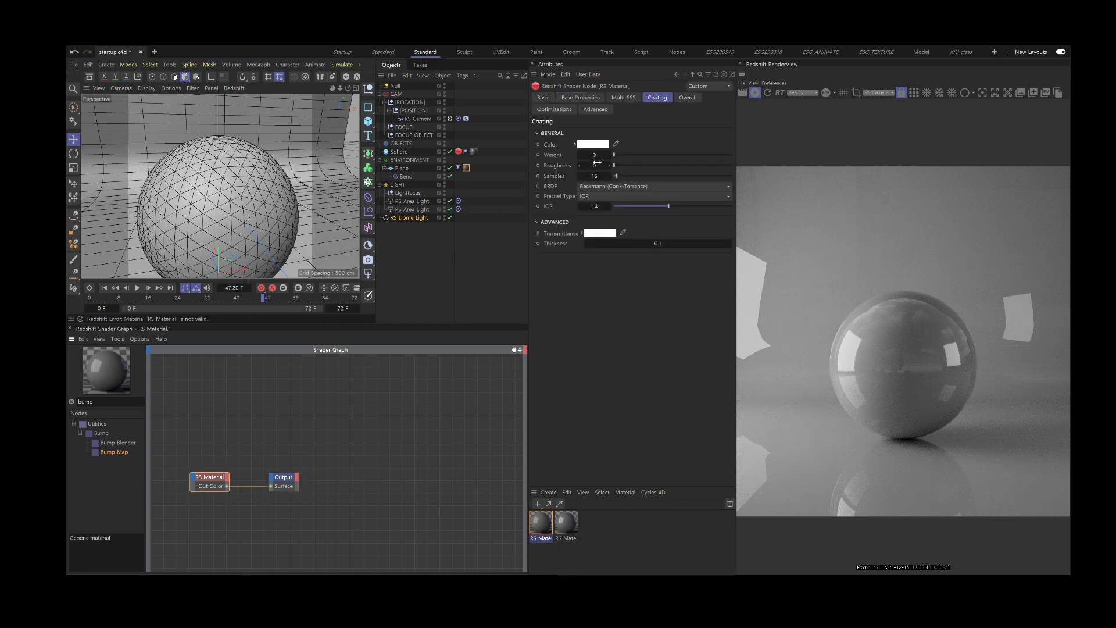
pyautogui.click(580, 97)
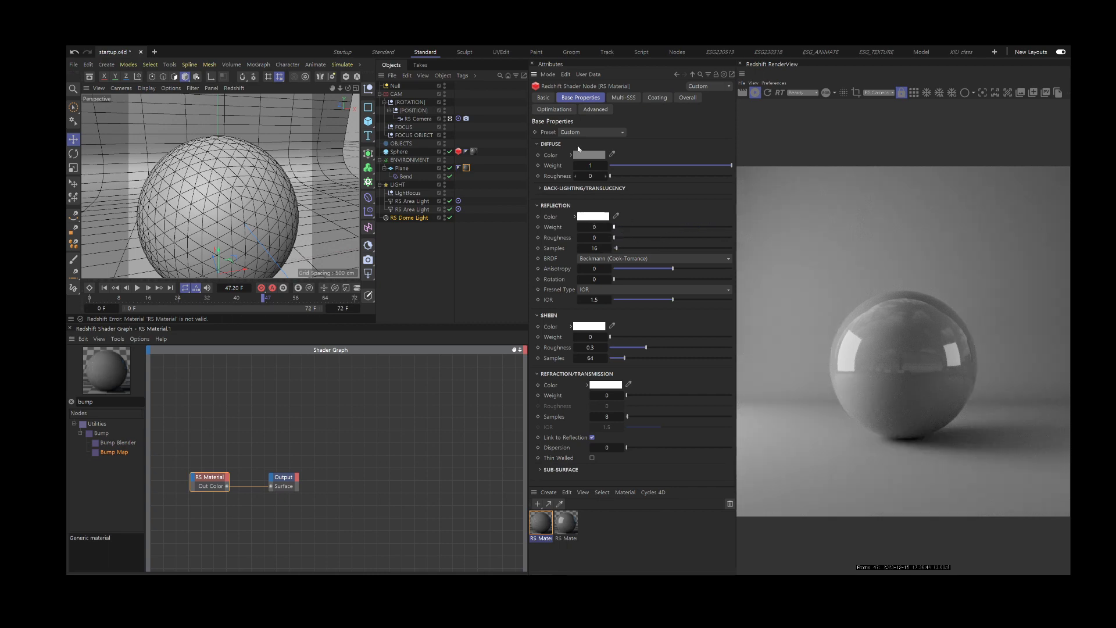
pyautogui.click(589, 155)
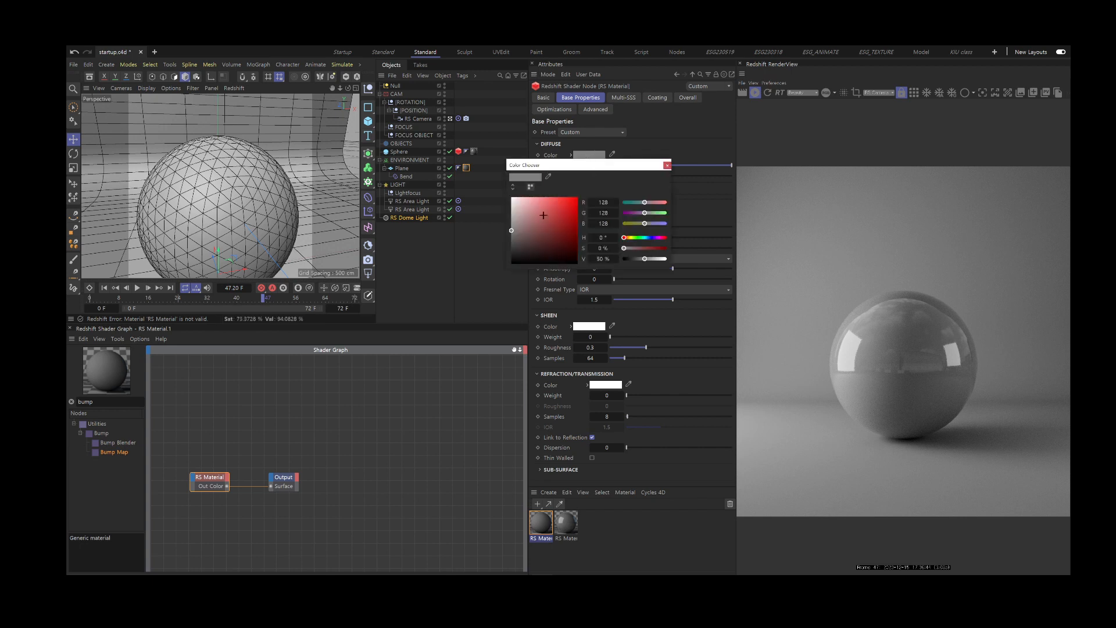
pyautogui.click(511, 243)
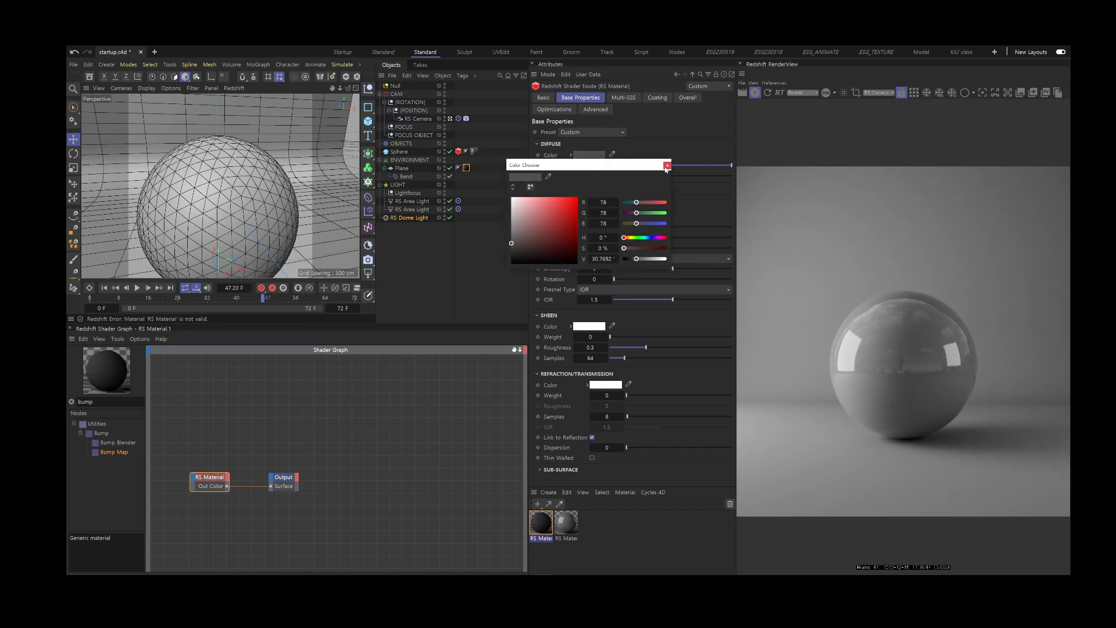
pyautogui.click(667, 166)
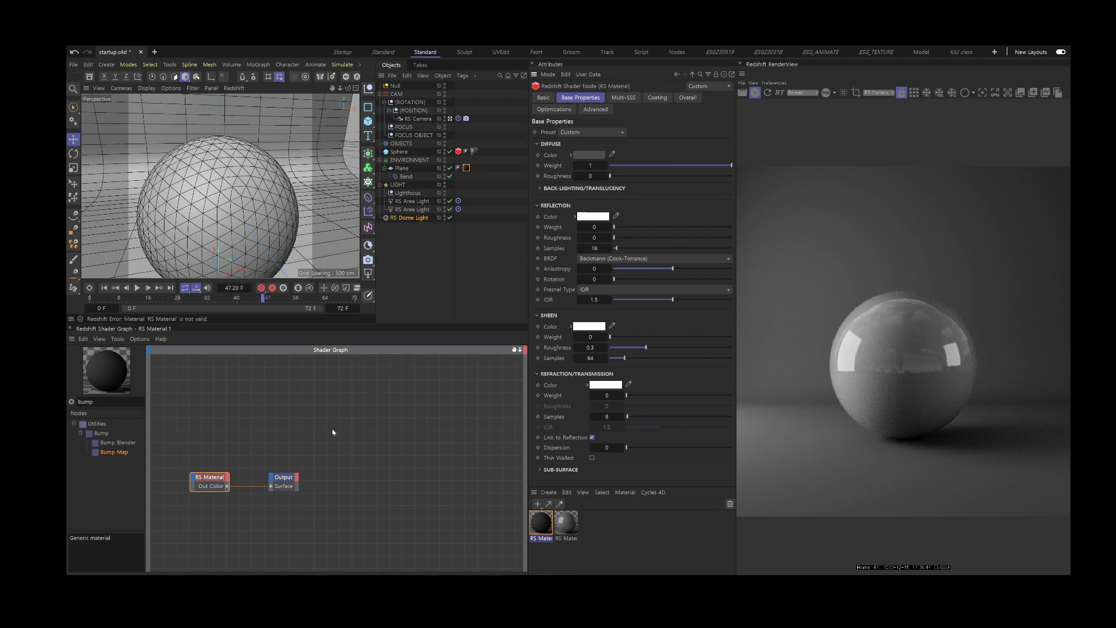
pyautogui.moveTo(283, 477); pyautogui.dragTo(399, 439)
pyautogui.moveTo(210, 482); pyautogui.dragTo(271, 454)
# Connect the RS AO node's output to the Diffuse Color input of the sphere's RS Material.
pyautogui.click(566, 523)
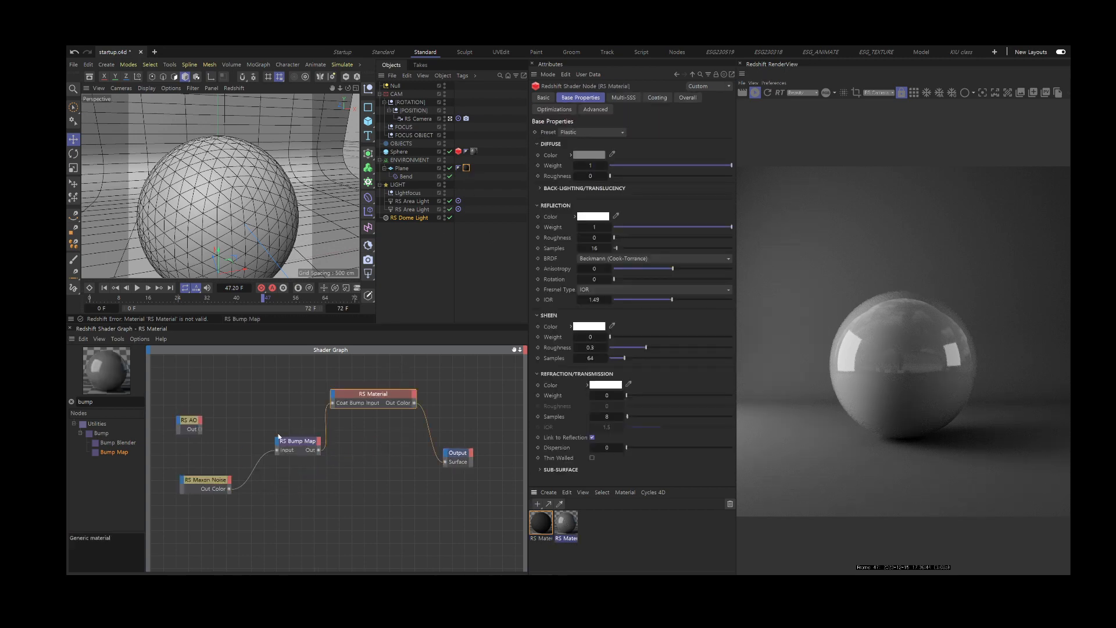
pyautogui.click(201, 432)
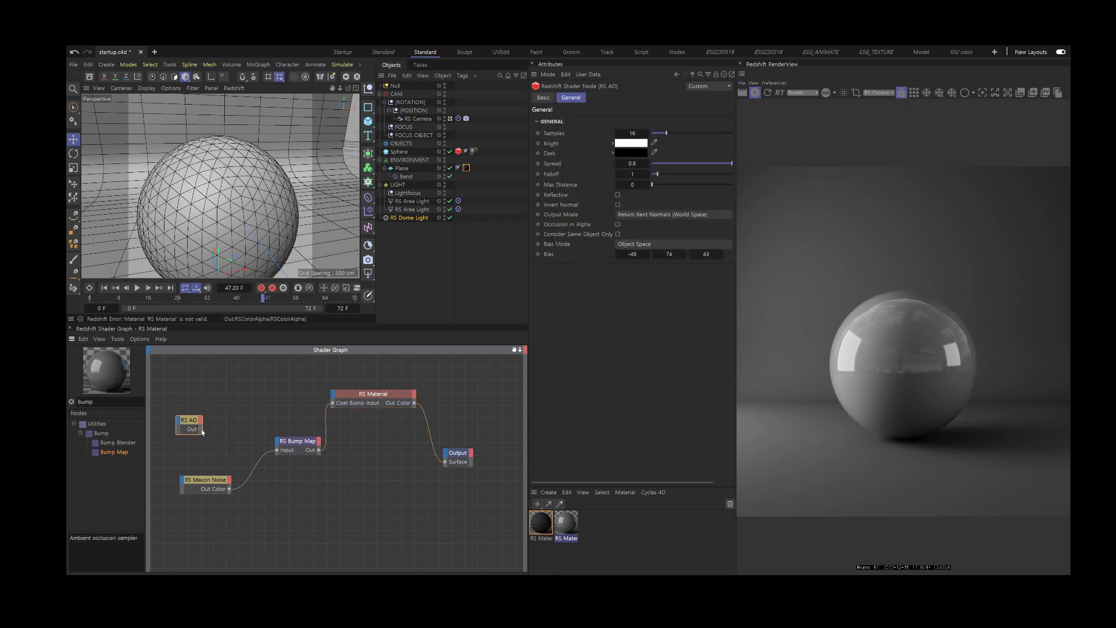
pyautogui.moveTo(201, 429); pyautogui.dragTo(336, 401)
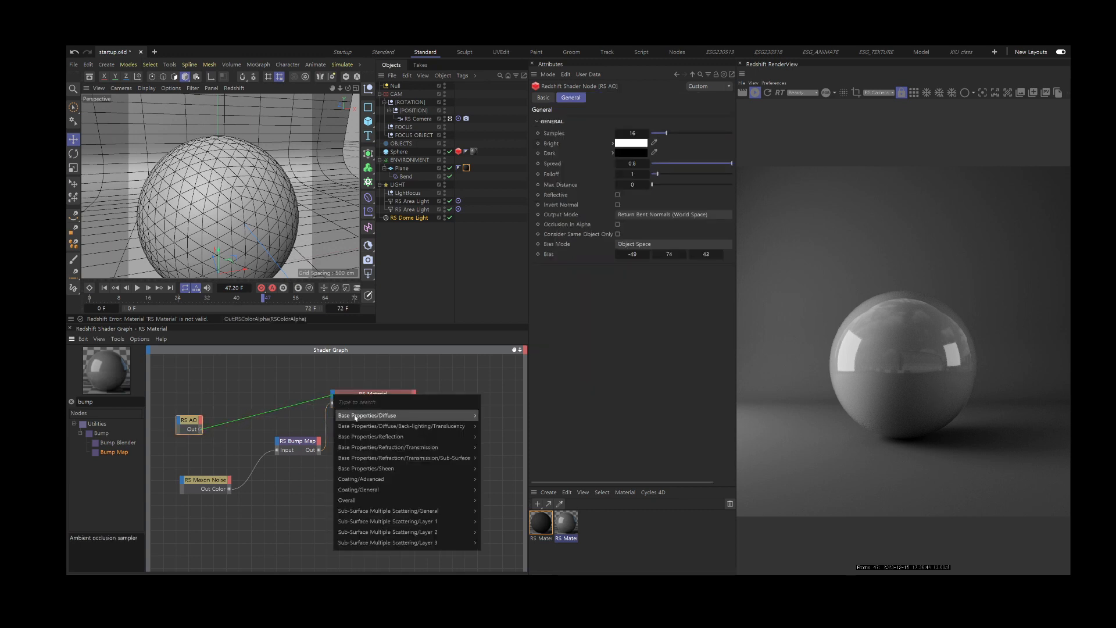
pyautogui.moveTo(407, 415)
pyautogui.click(500, 415)
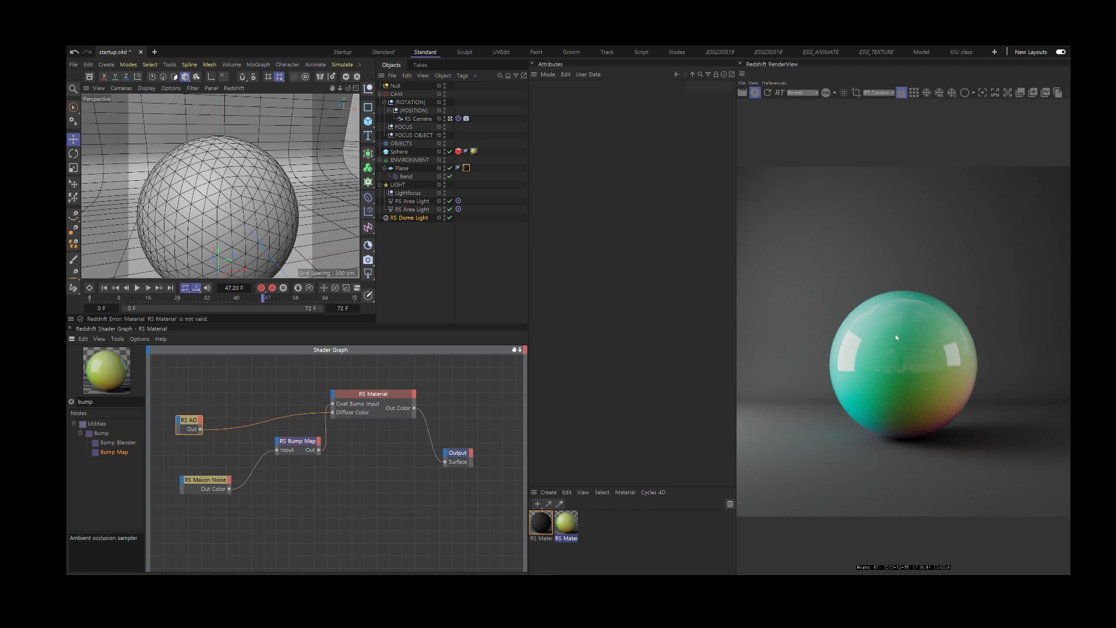
# Move the RS Bump Map and RS Maxon Noise nodes lower in the shader graph, apart from the RS AO node.
pyautogui.moveTo(298, 441); pyautogui.dragTo(297, 502)
pyautogui.moveTo(208, 484); pyautogui.dragTo(221, 518)
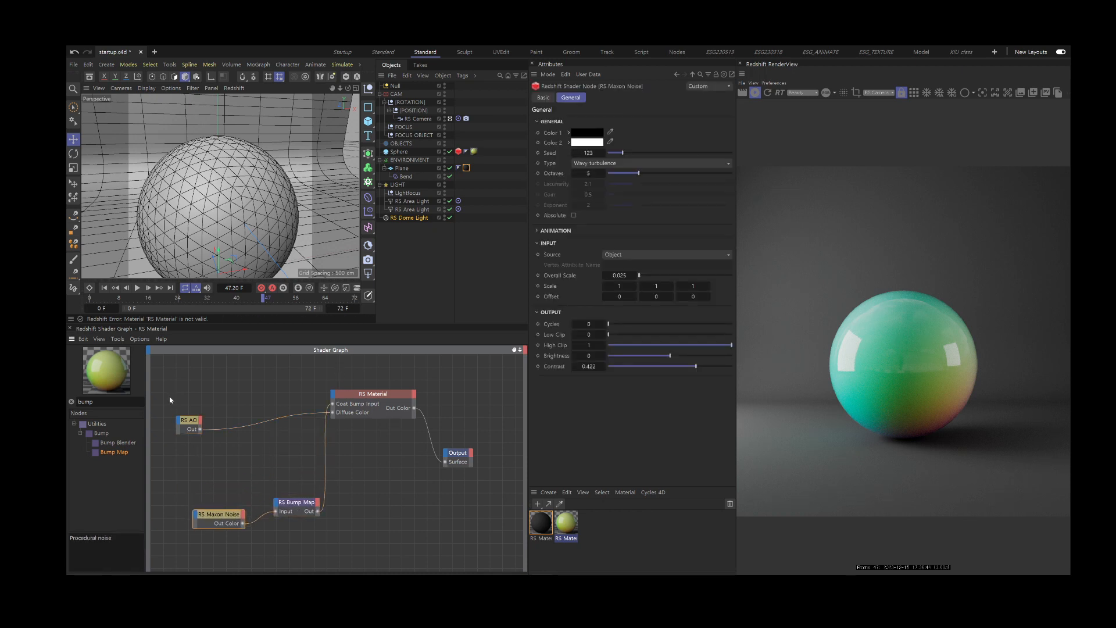
pyautogui.moveTo(169, 400); pyautogui.dragTo(209, 459)
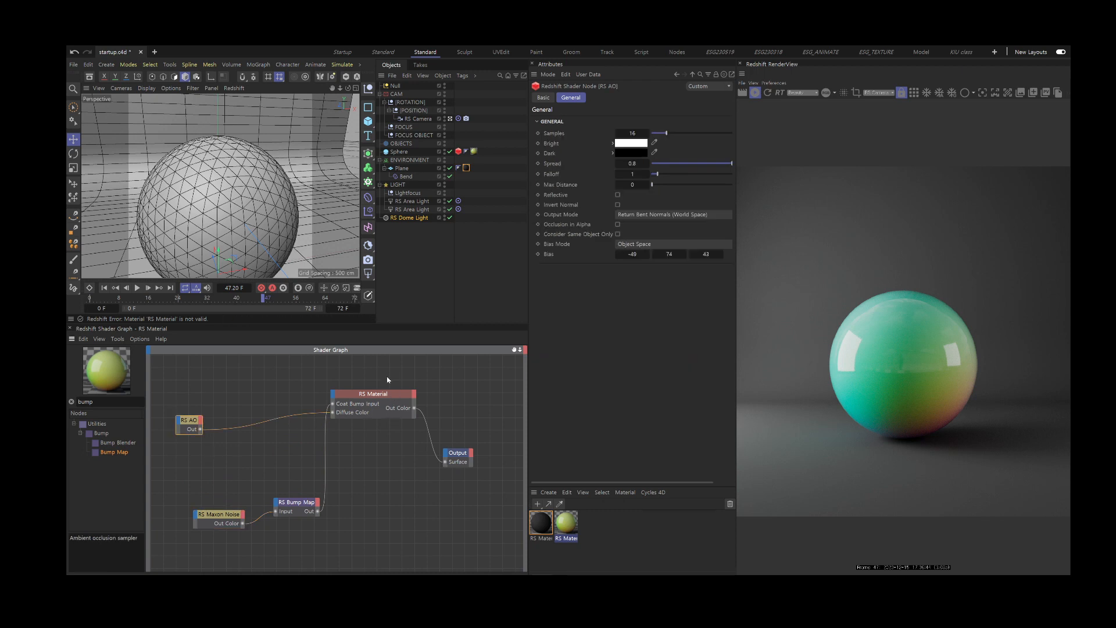
# Set the RS Material's reflection Fresnel Type to Metalness.
pyautogui.moveTo(388, 379); pyautogui.dragTo(400, 459)
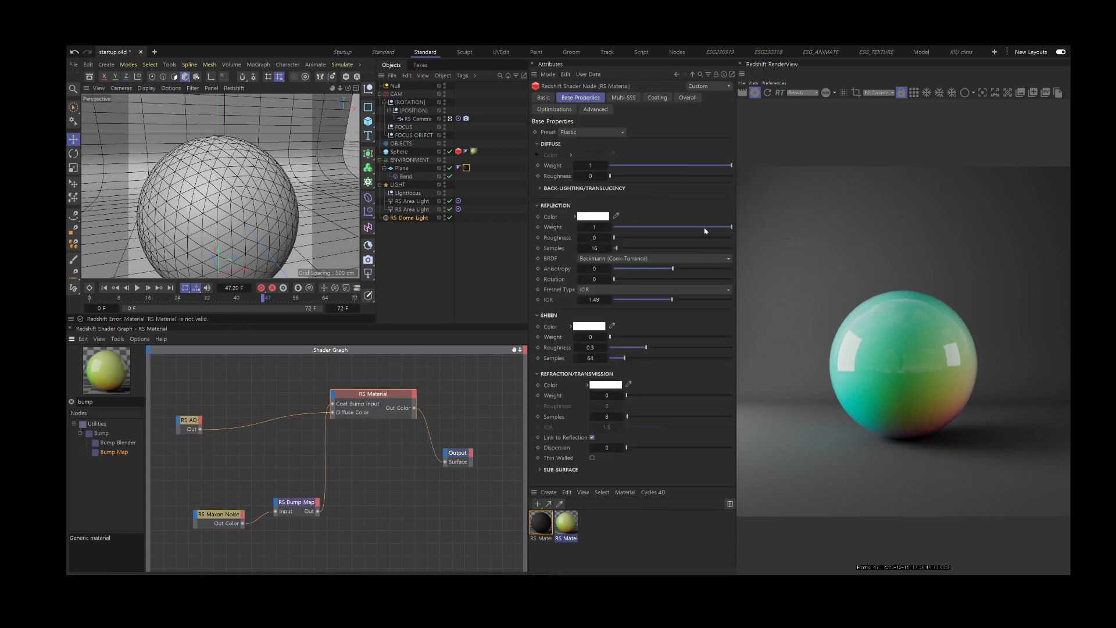
pyautogui.click(596, 294)
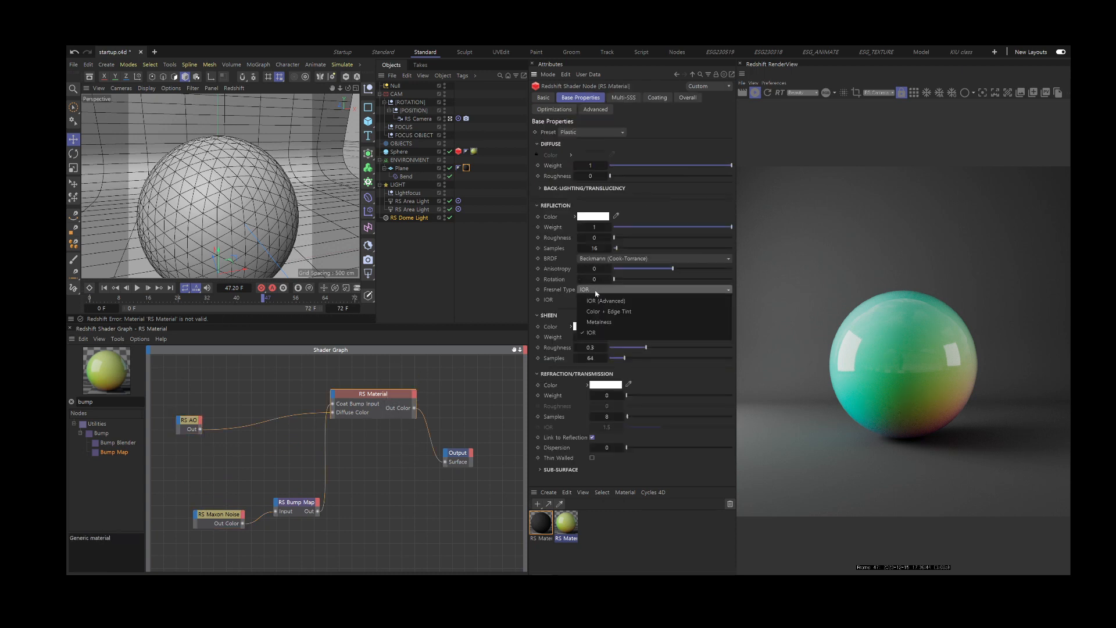
pyautogui.click(597, 291)
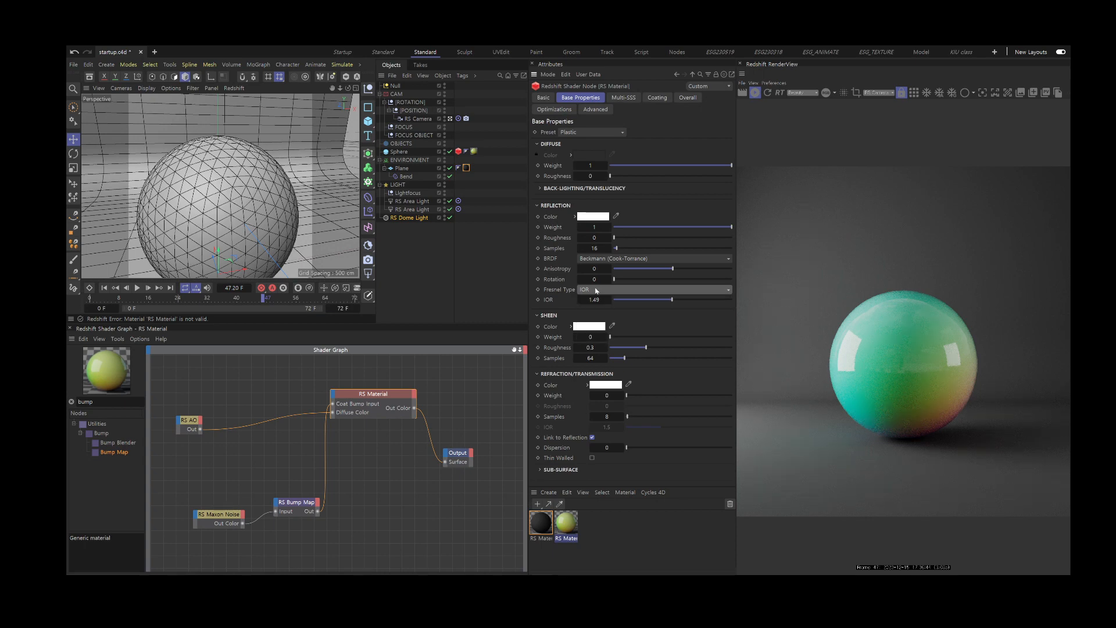
pyautogui.click(596, 290)
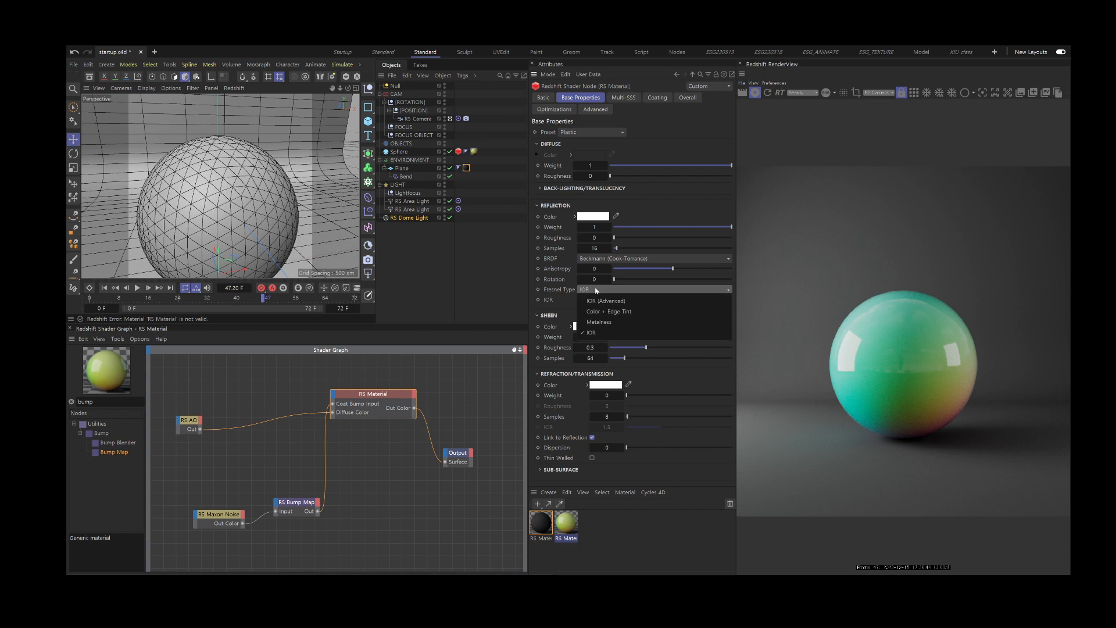
pyautogui.click(599, 321)
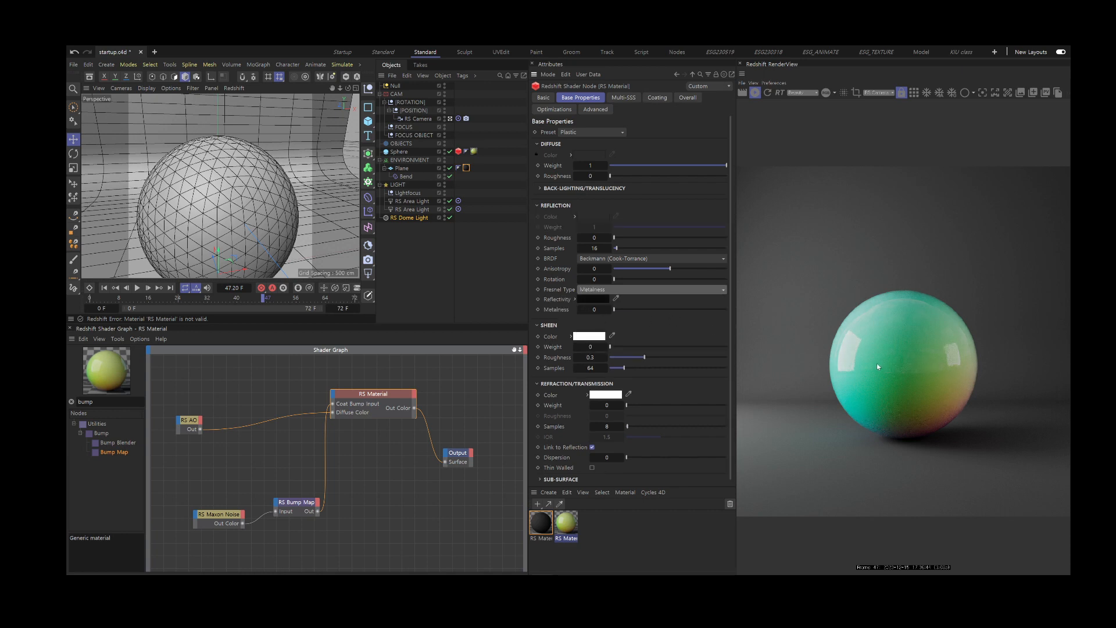
# Disconnect RS AO from the RS Material's Diffuse Color and set the material's Metalness to 1.
pyautogui.moveTo(333, 412); pyautogui.dragTo(314, 408)
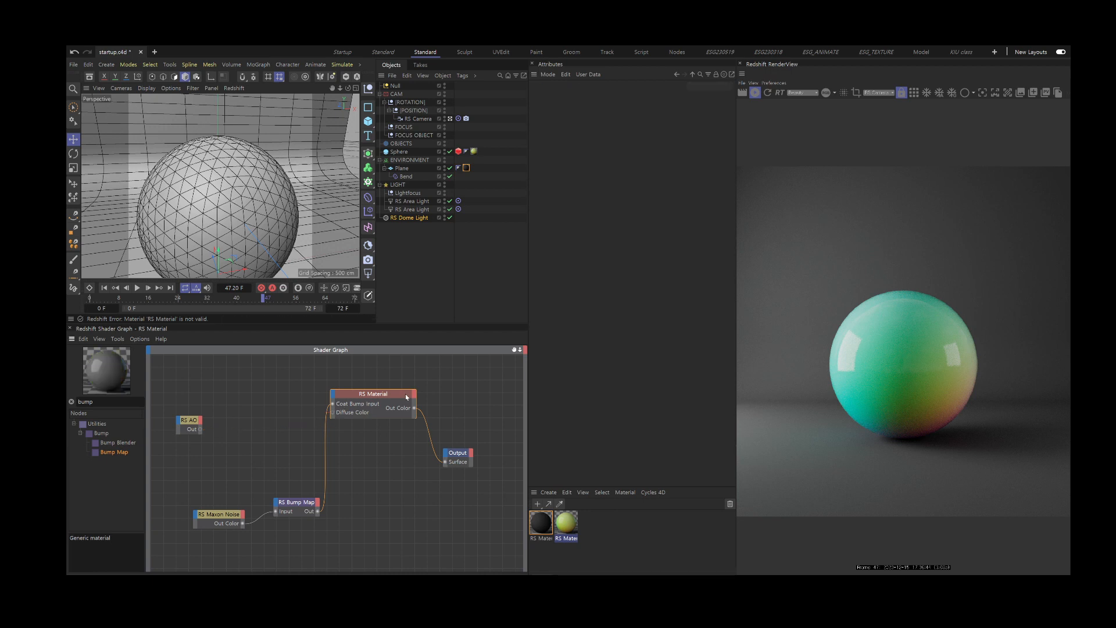
pyautogui.click(465, 429)
pyautogui.click(374, 395)
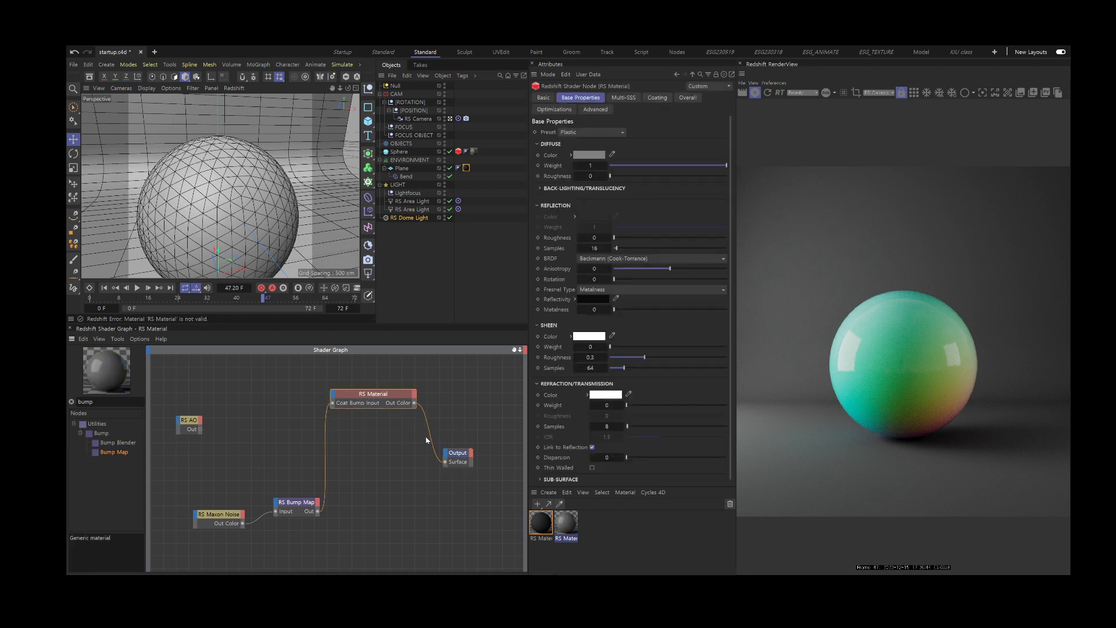
pyautogui.click(619, 310)
pyautogui.moveTo(617, 310); pyautogui.dragTo(728, 310)
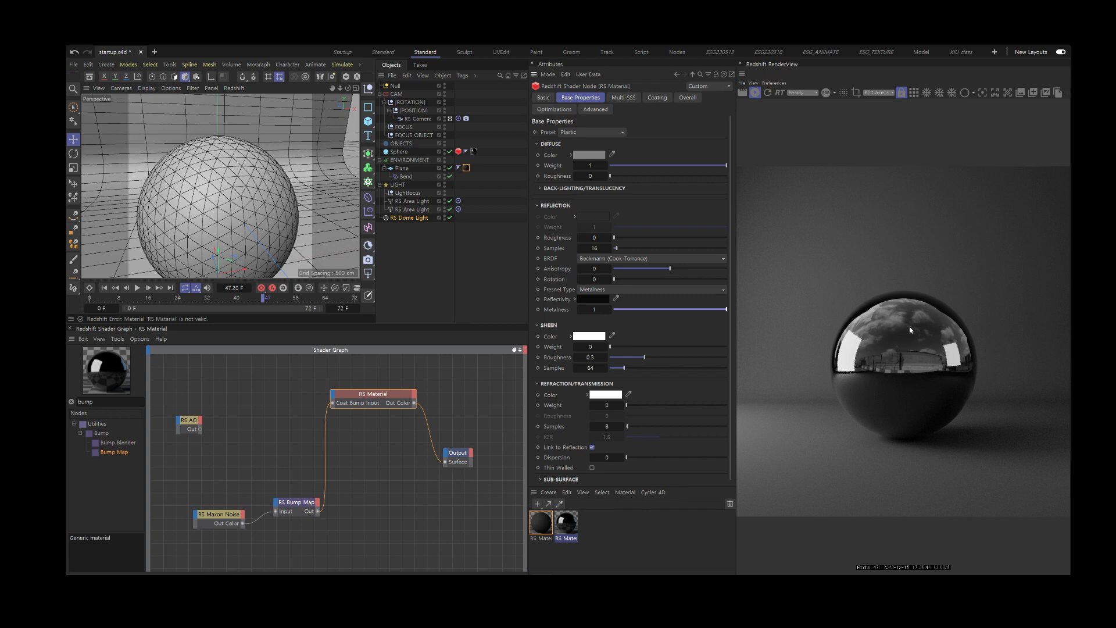
# Connect the RS AO output to the RS Material's reflection Reflectivity input.
pyautogui.moveTo(200, 429); pyautogui.dragTo(335, 401)
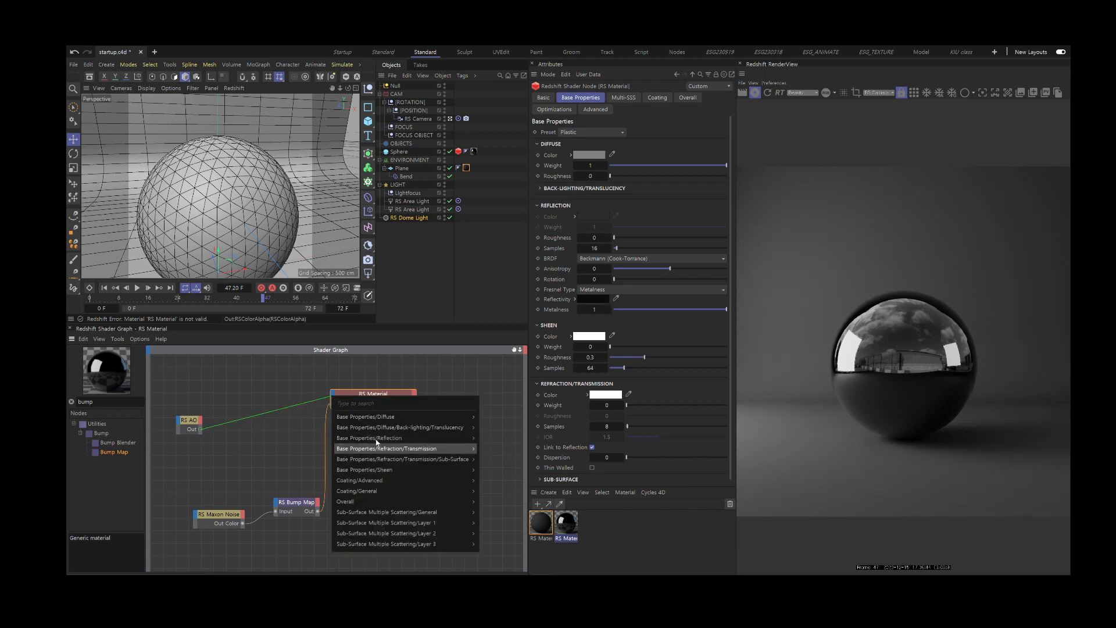
pyautogui.moveTo(442, 438)
pyautogui.click(499, 492)
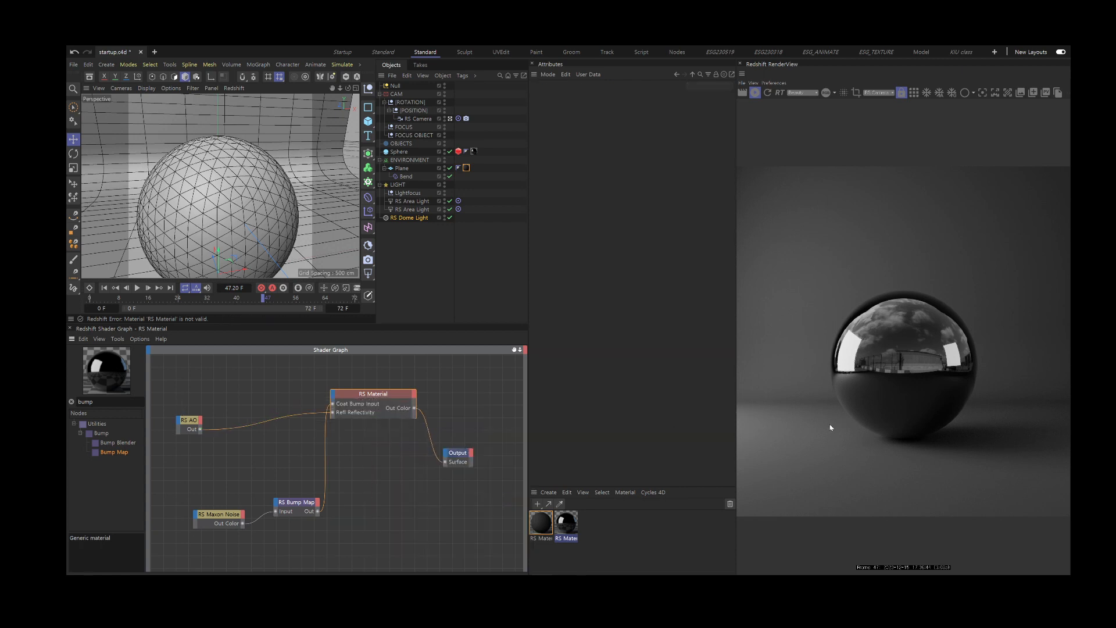
# Set the RS Material's reflection Fresnel Type to Color + Edge Tint.
pyautogui.moveTo(456, 423); pyautogui.dragTo(479, 494)
pyautogui.moveTo(410, 456); pyautogui.dragTo(375, 410)
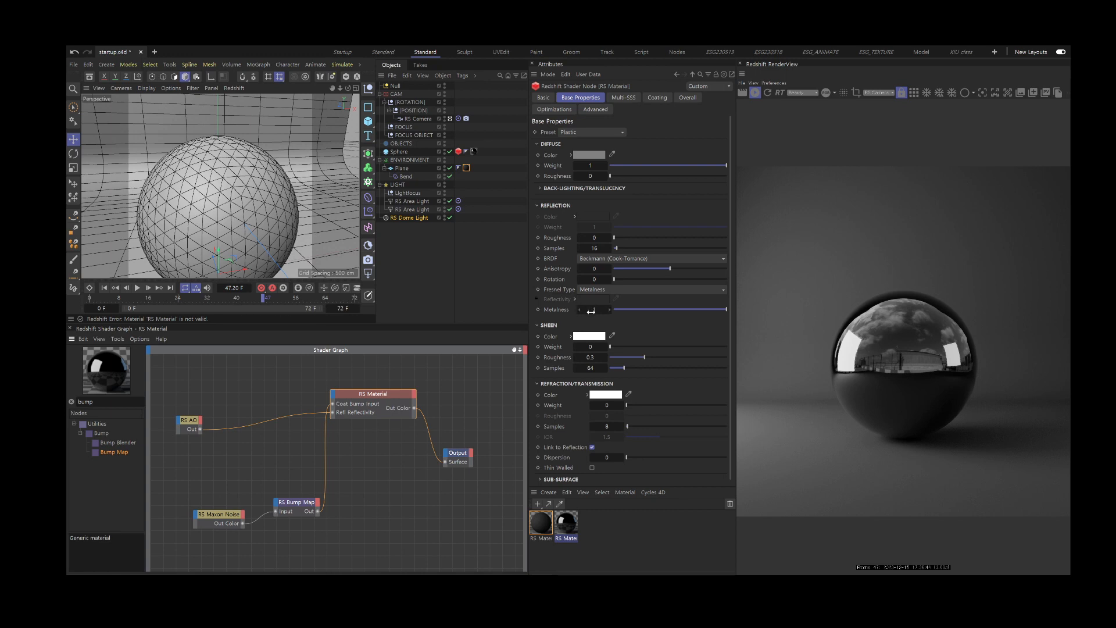
pyautogui.click(601, 291)
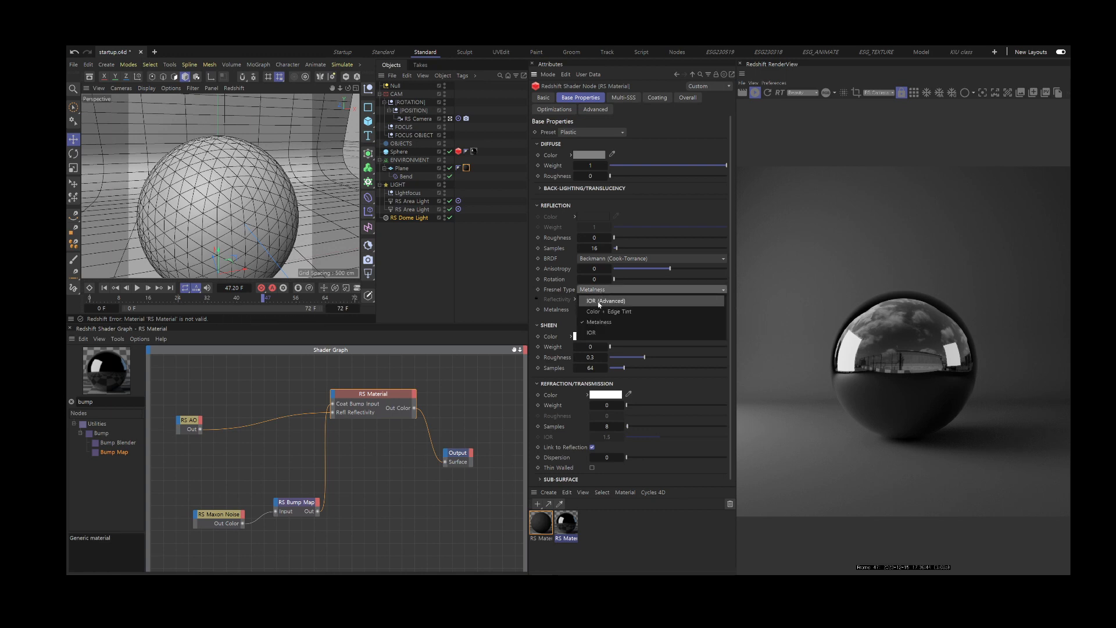
pyautogui.click(598, 312)
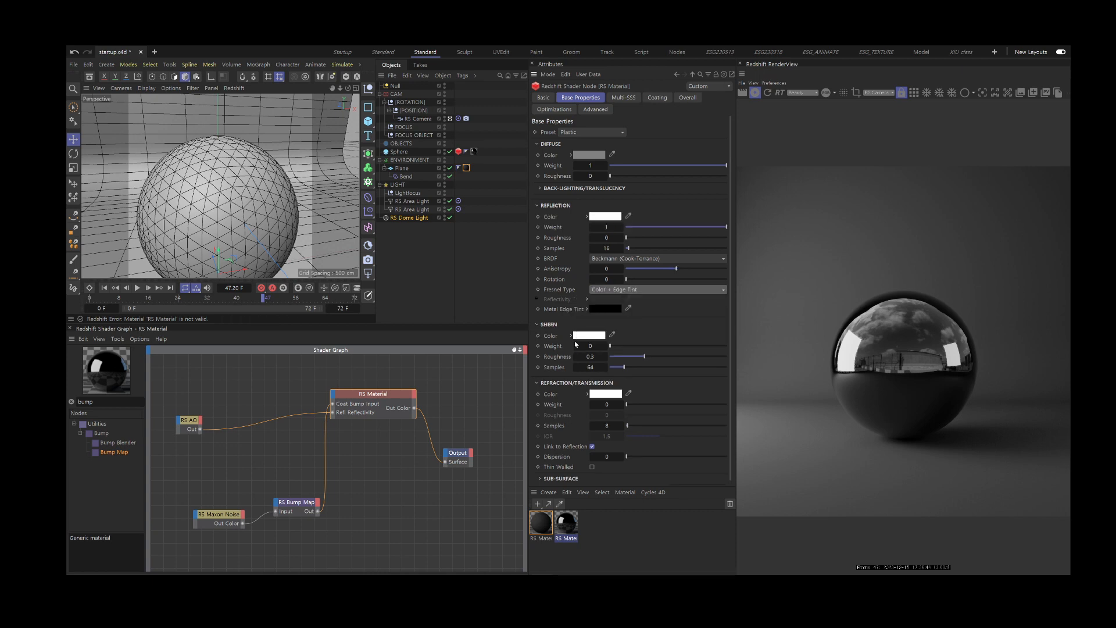
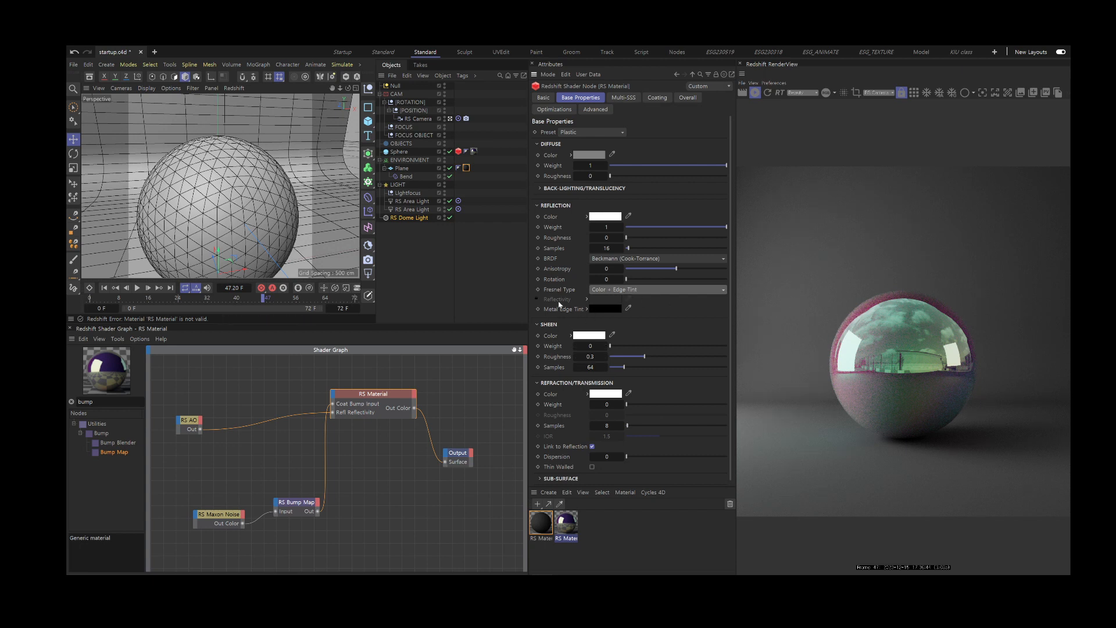
# Remove the RS AO link to Refl Reflectivity and set the material's Reflectivity color to near-white, RGB 249, 243, 243.
pyautogui.click(311, 415)
pyautogui.press('Delete')
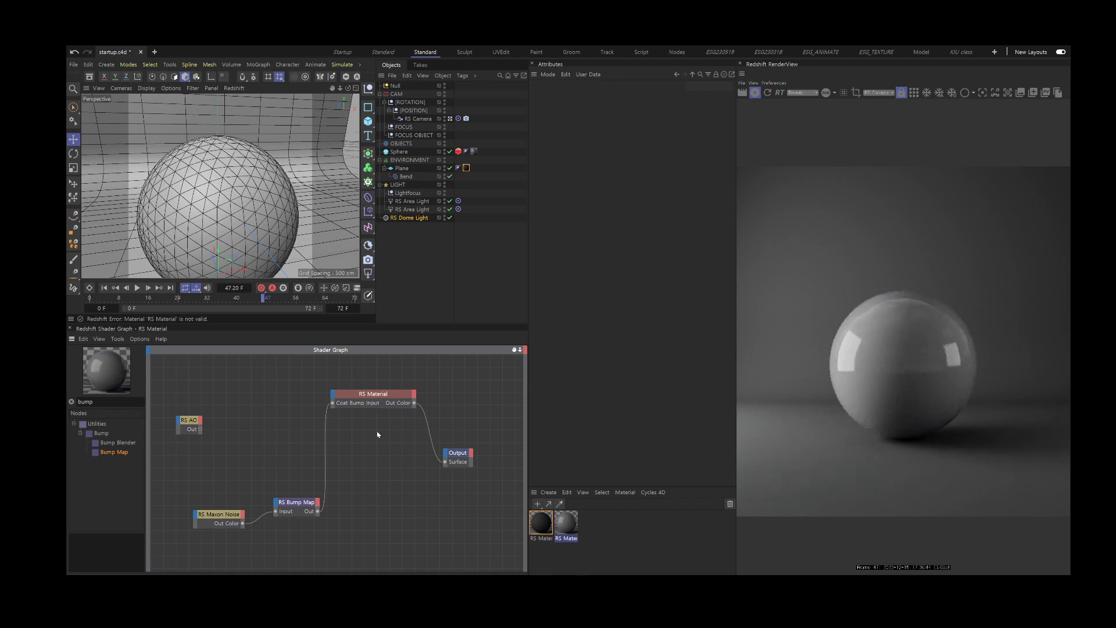
pyautogui.click(366, 395)
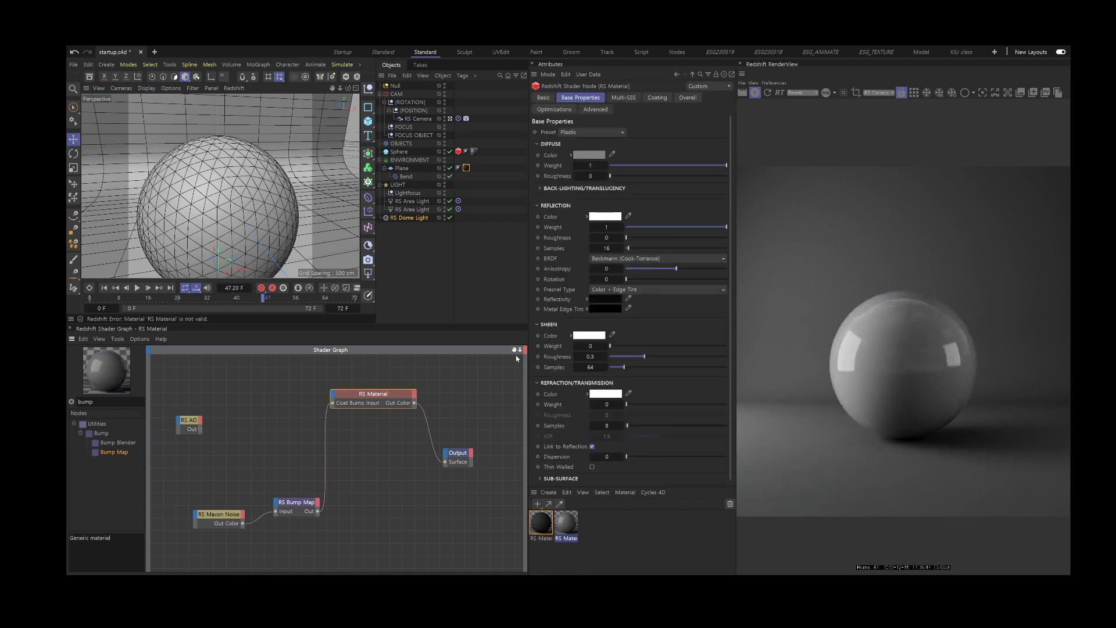
pyautogui.click(600, 300)
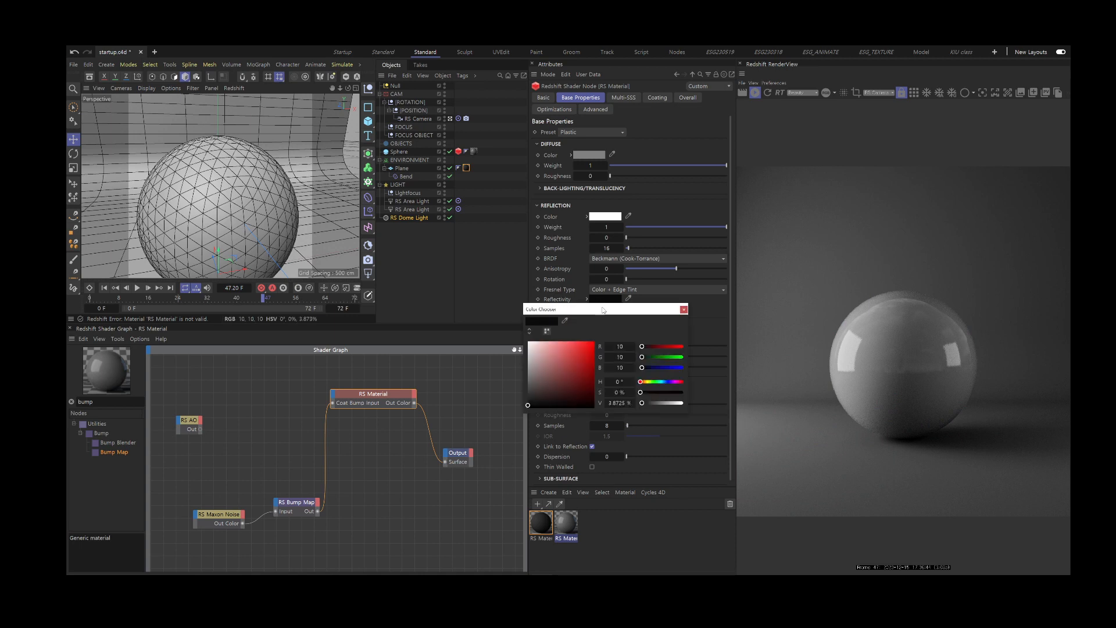
pyautogui.click(684, 311)
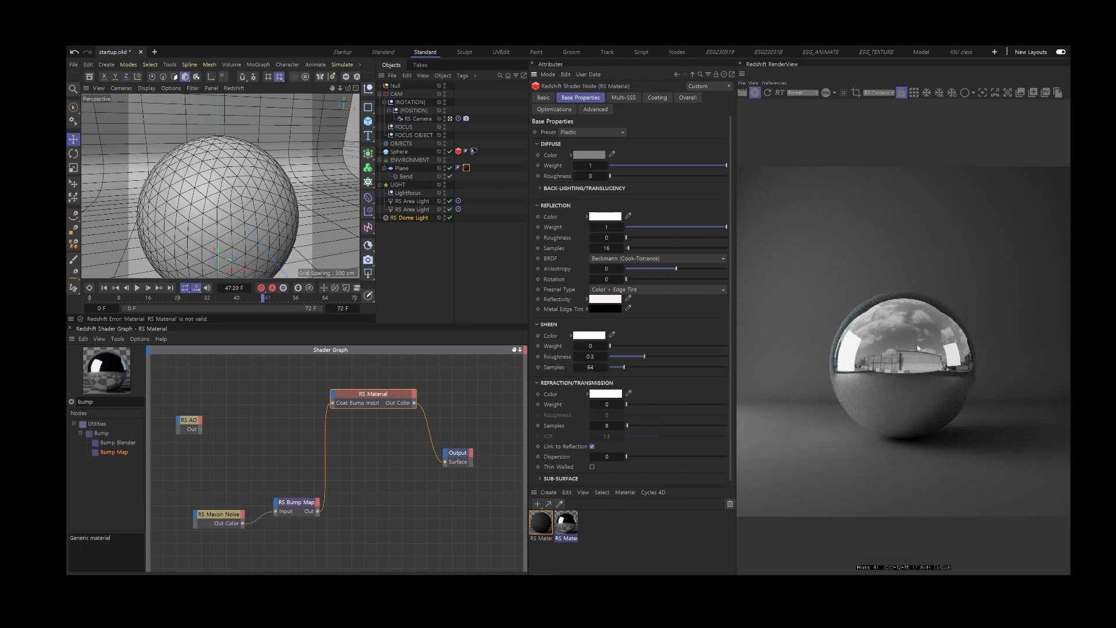
# Darken the material's Reflectivity color to a dark gray, RGB 50, 49, 49.
pyautogui.click(586, 298)
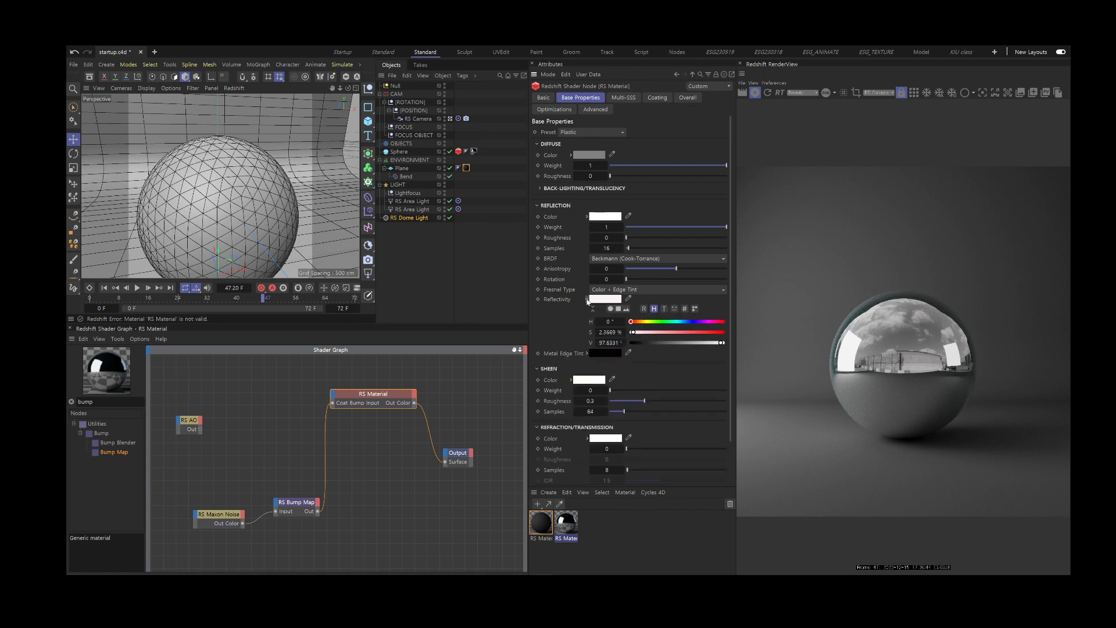
pyautogui.click(605, 299)
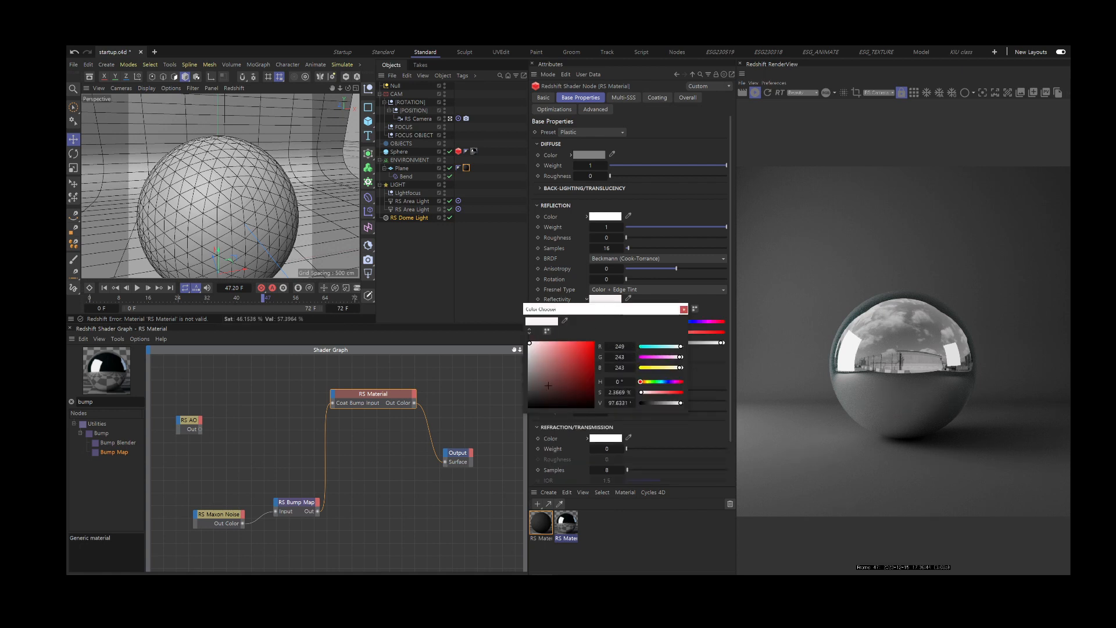
pyautogui.click(529, 396)
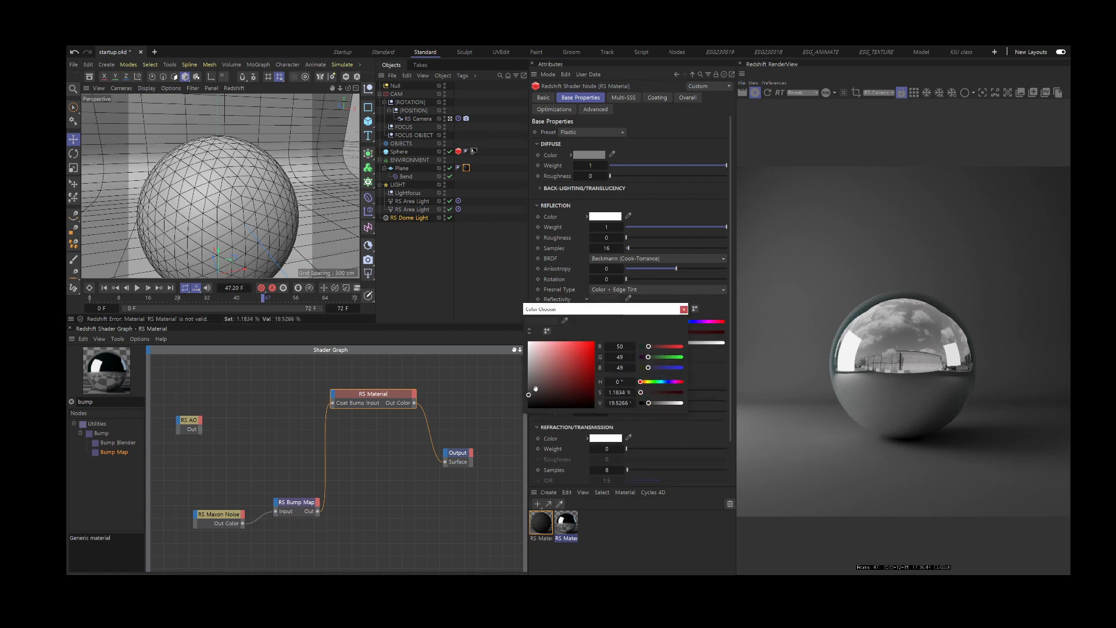
pyautogui.click(684, 309)
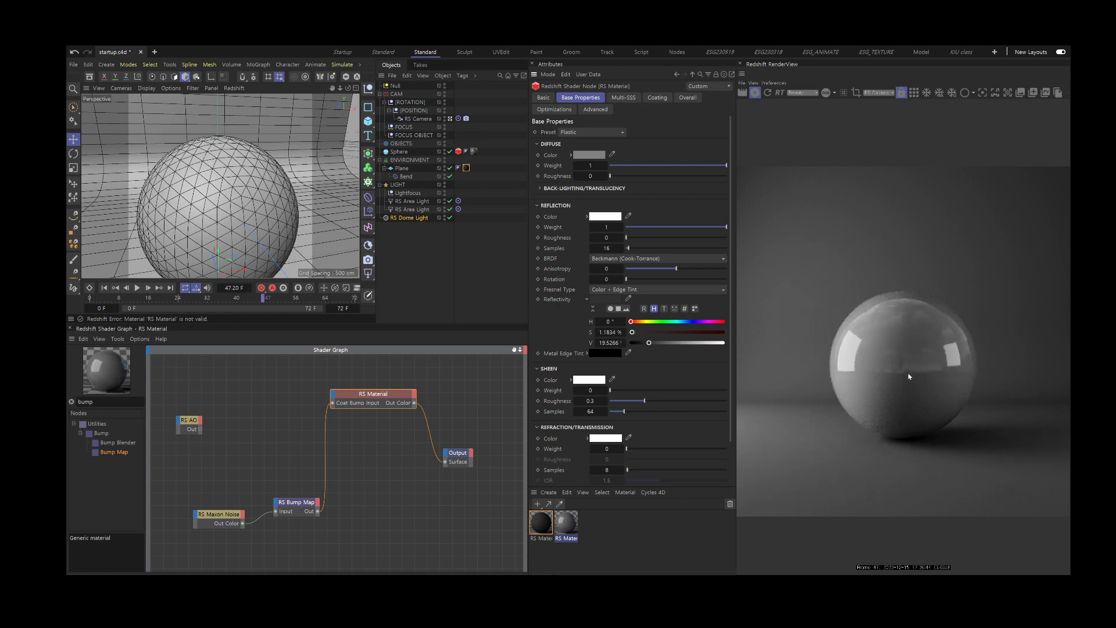
# Set the material's Reflectivity color to near-white, RGB 243, 236, 236, keeping the Color + Edge Tint Fresnel Type.
pyautogui.click(609, 303)
pyautogui.click(530, 344)
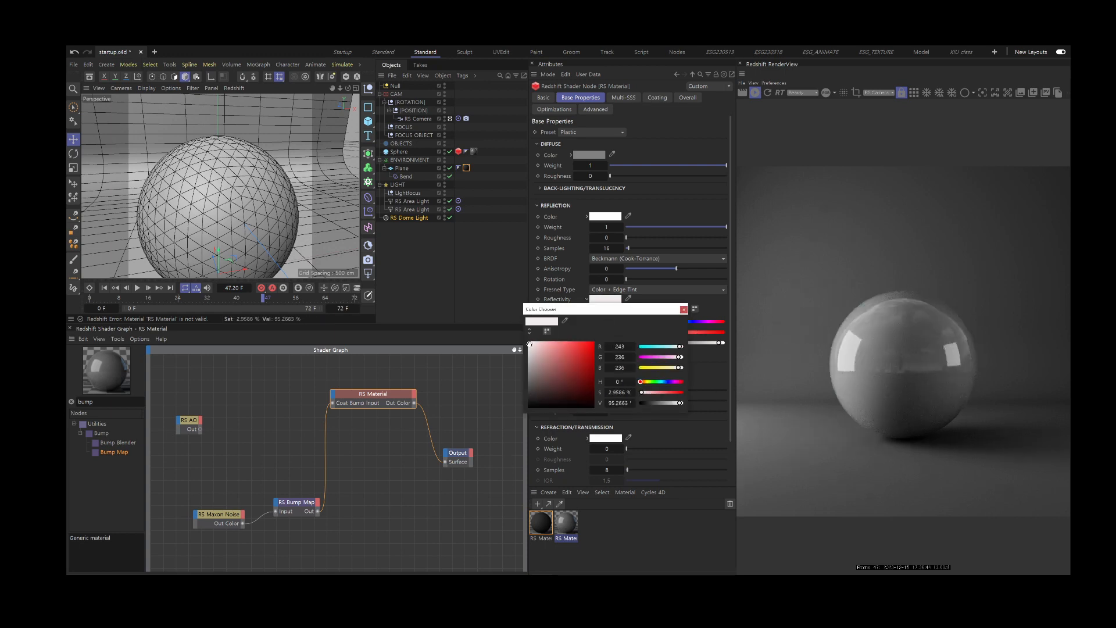
pyautogui.click(684, 309)
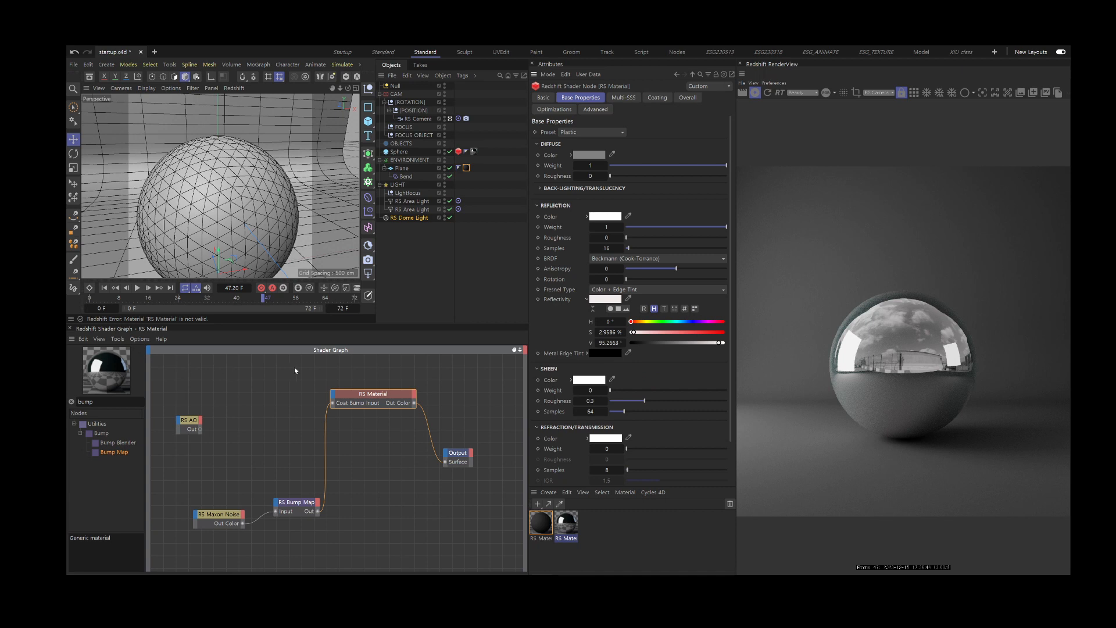
pyautogui.click(644, 291)
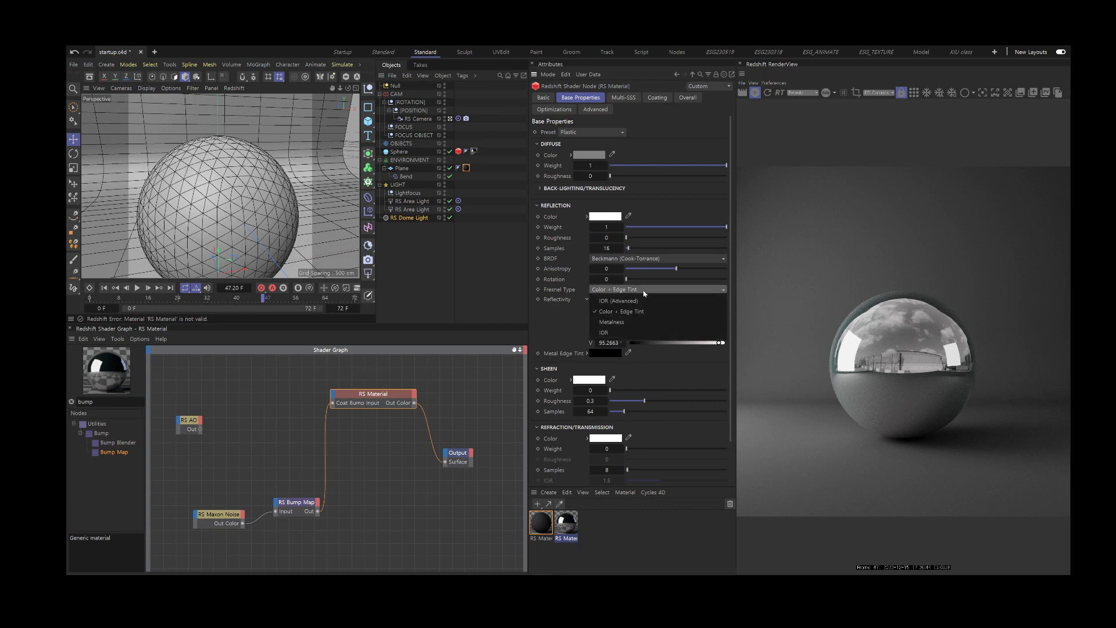
pyautogui.click(645, 292)
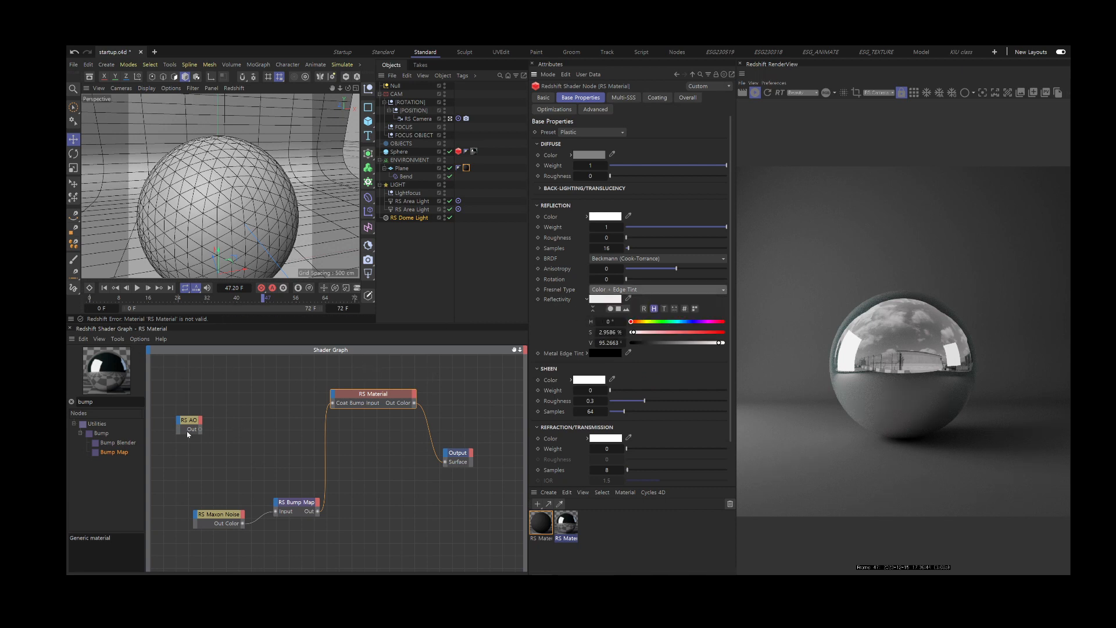
# Reconnect the RS AO output to the RS Material's reflection Reflectivity input.
pyautogui.moveTo(200, 430); pyautogui.dragTo(333, 397)
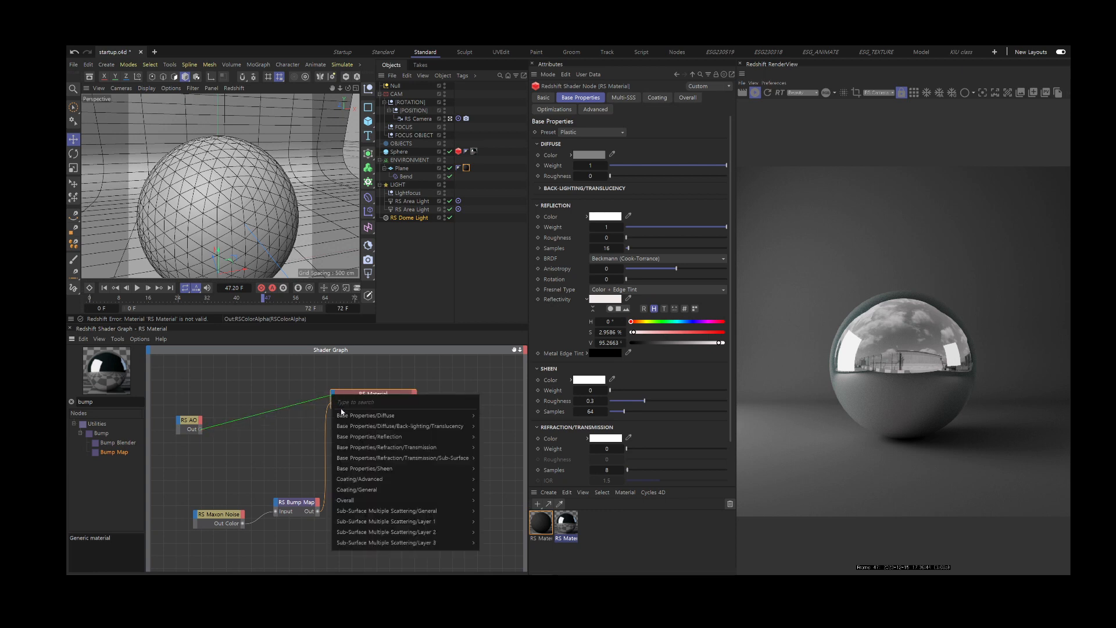
pyautogui.moveTo(354, 503)
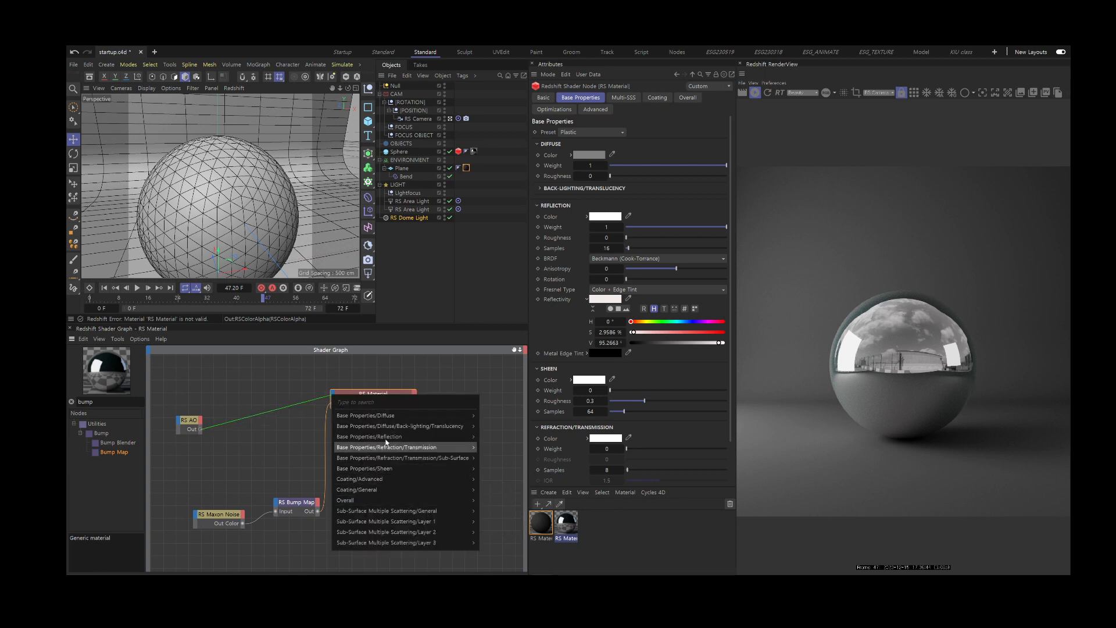
pyautogui.moveTo(442, 438)
pyautogui.click(500, 491)
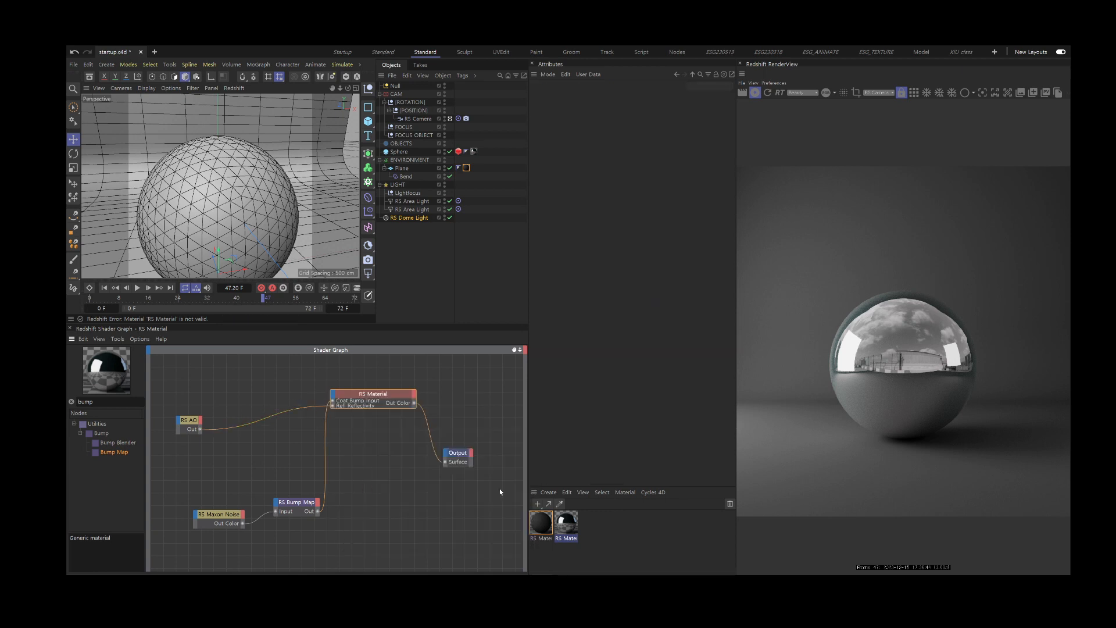
# Try a diffuse Weight of 0 on the RS Material and return it to 1.
pyautogui.click(466, 454)
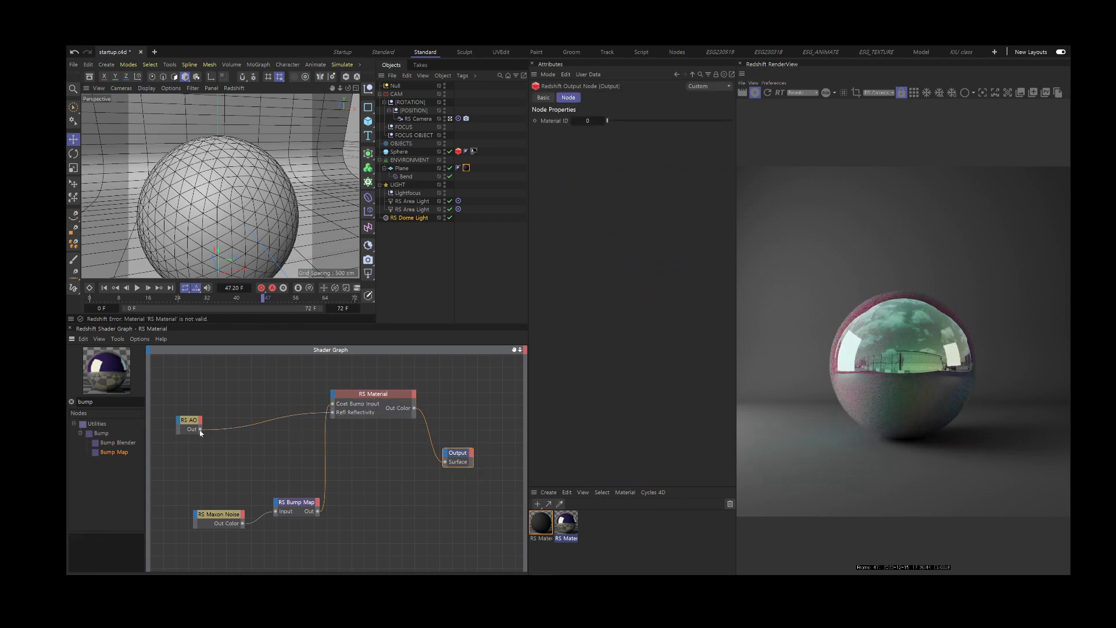
pyautogui.click(372, 394)
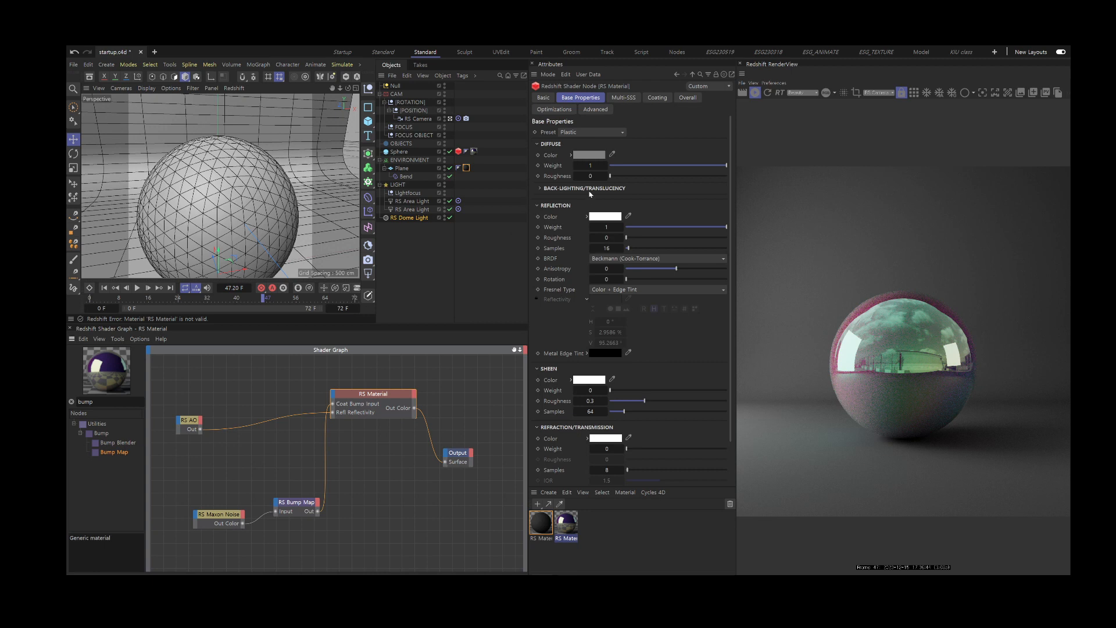
pyautogui.moveTo(668, 167); pyautogui.dragTo(589, 167)
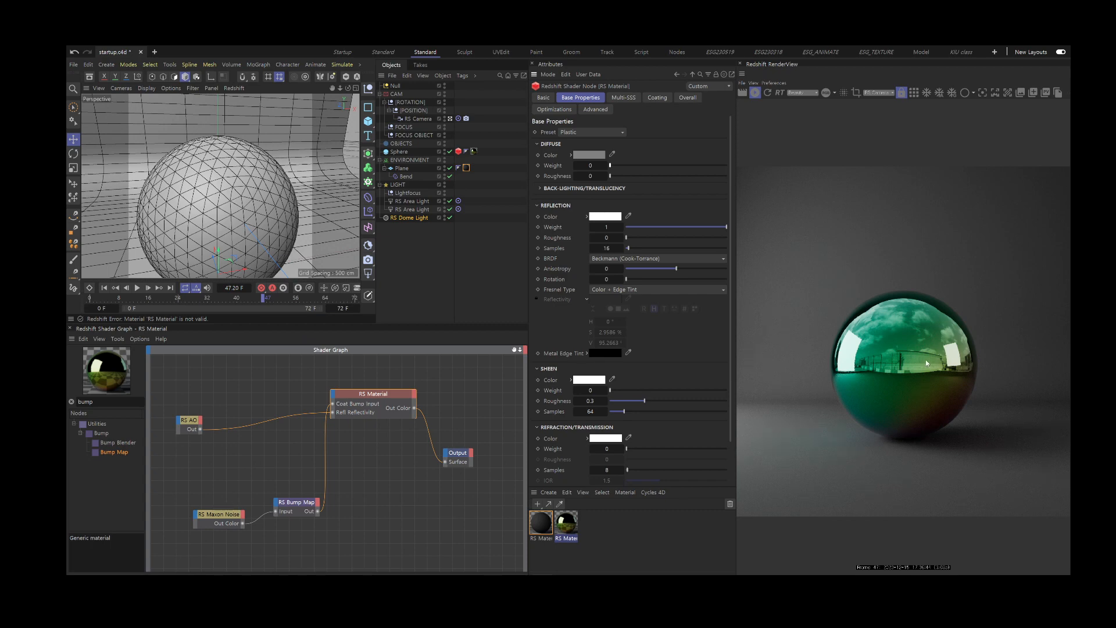
pyautogui.moveTo(611, 166); pyautogui.dragTo(746, 173)
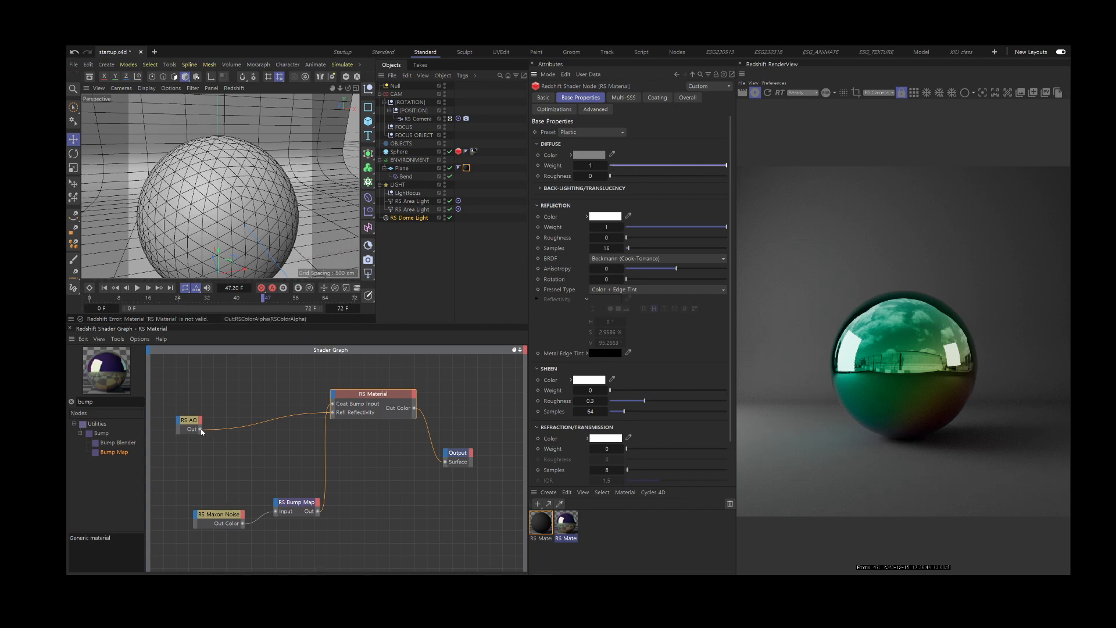
# Connect the RS AO output to the RS Material's Diffuse Color input as well.
pyautogui.moveTo(200, 429); pyautogui.dragTo(334, 401)
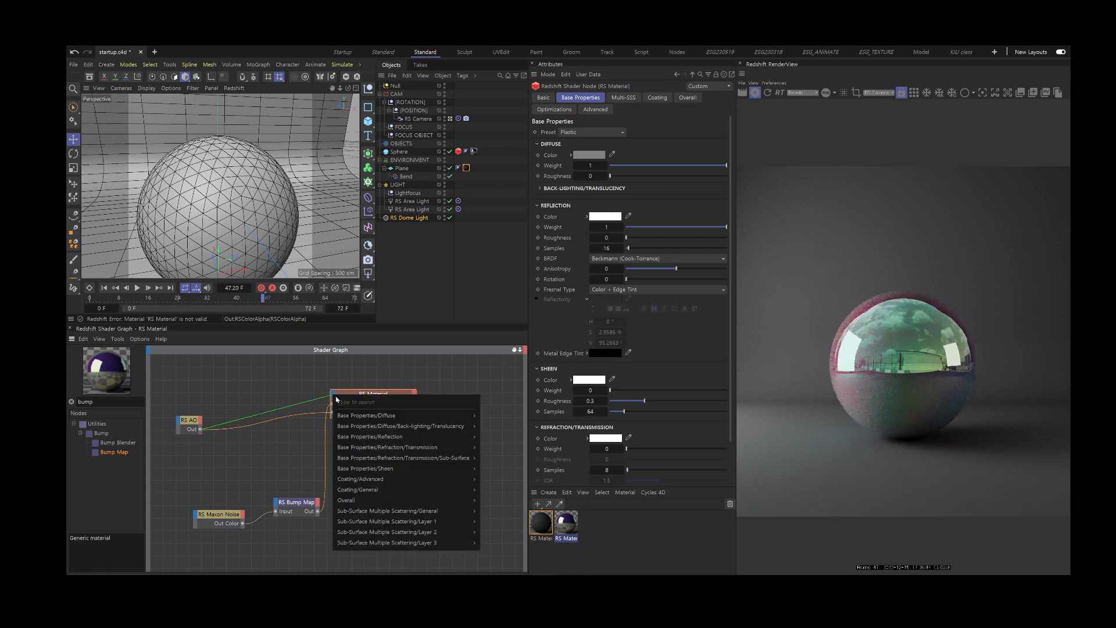
pyautogui.moveTo(442, 415)
pyautogui.click(495, 417)
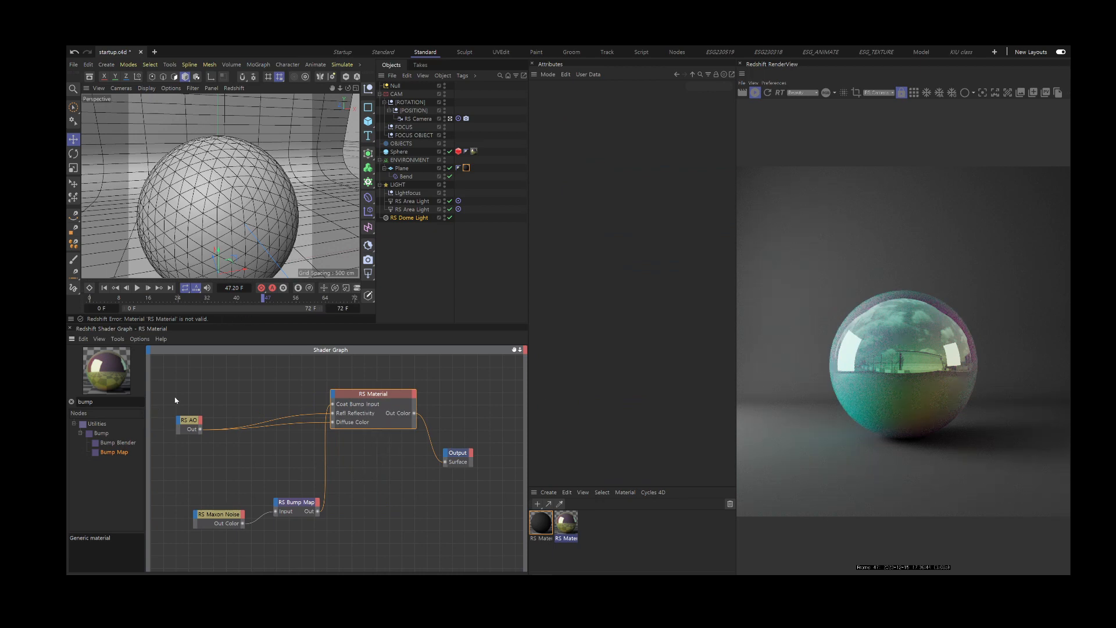
pyautogui.click(189, 421)
pyautogui.click(381, 407)
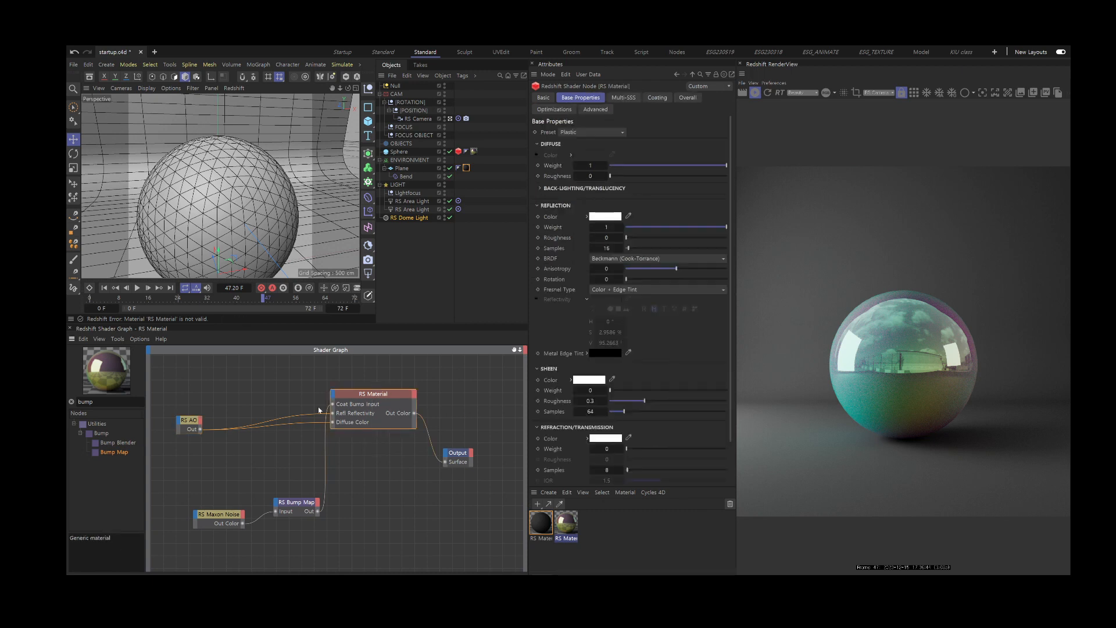
# Add an RS Color Correct node to the shader graph and connect the RS AO output to its Input.
pyautogui.moveTo(189, 427)
pyautogui.mouseDown()
pyautogui.moveTo(188, 410)
pyautogui.moveTo(187, 434)
pyautogui.mouseUp()
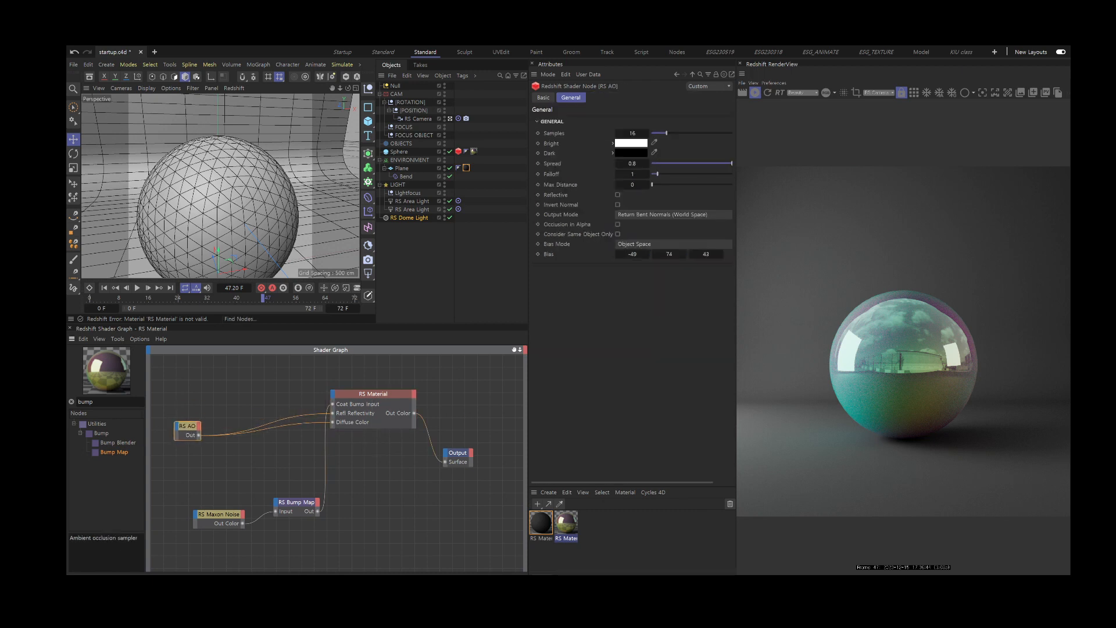
pyautogui.click(93, 402)
pyautogui.write('color co')
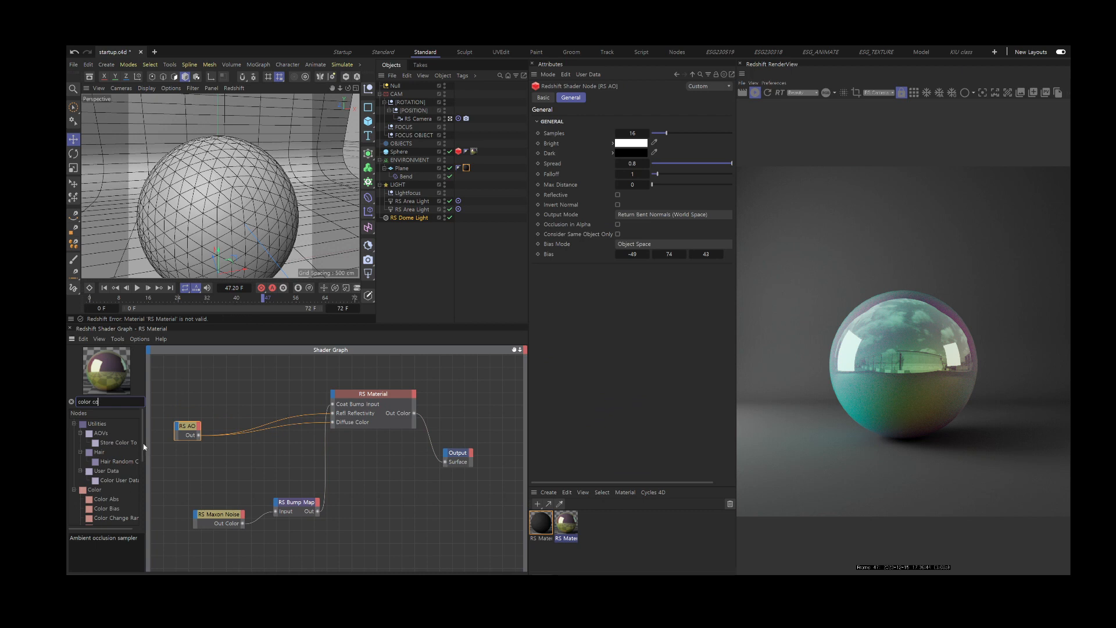
pyautogui.scroll(-3, 129, 497)
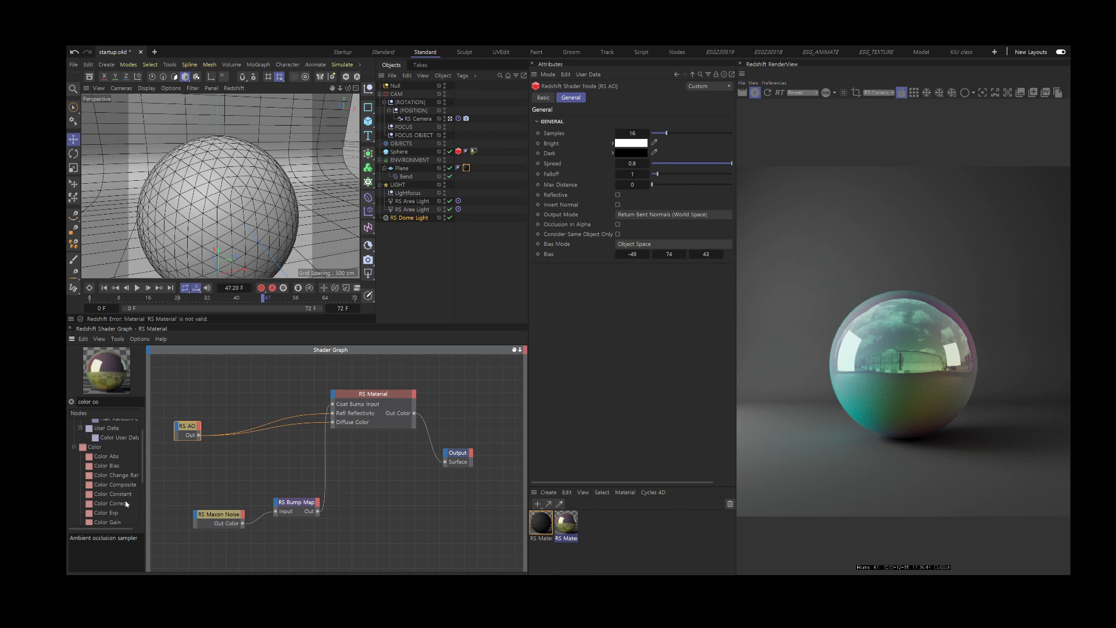
pyautogui.moveTo(126, 504); pyautogui.dragTo(258, 387)
pyautogui.moveTo(198, 435); pyautogui.dragTo(274, 384)
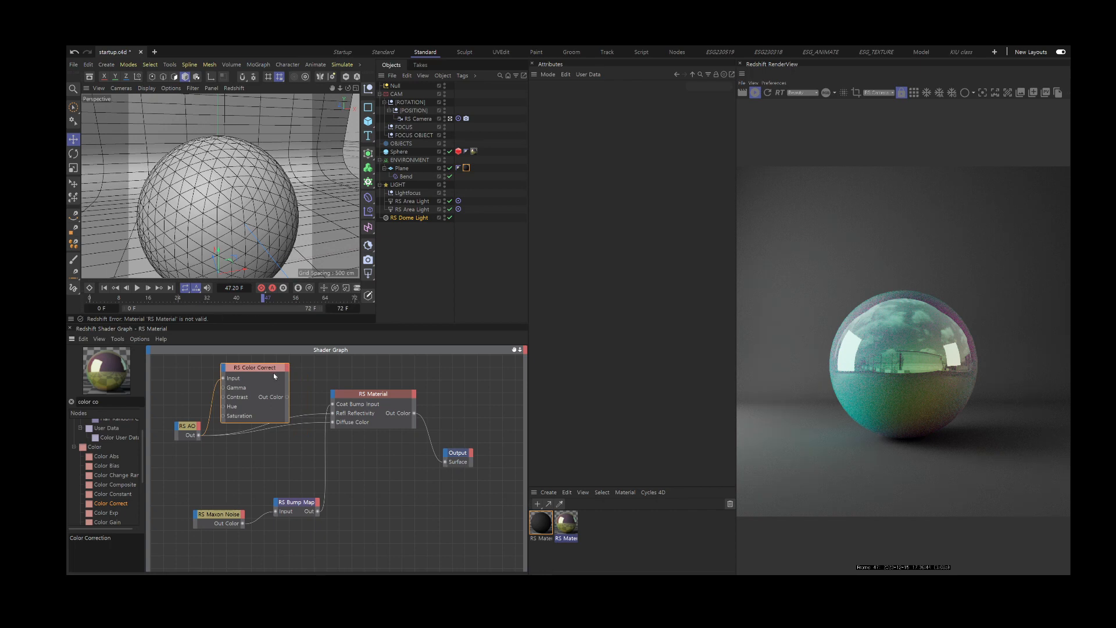
# Preview the RS Color Correct node directly on the Output surface and set its Hue Shift to 137.88.
pyautogui.rightClick(274, 374)
pyautogui.click(274, 382)
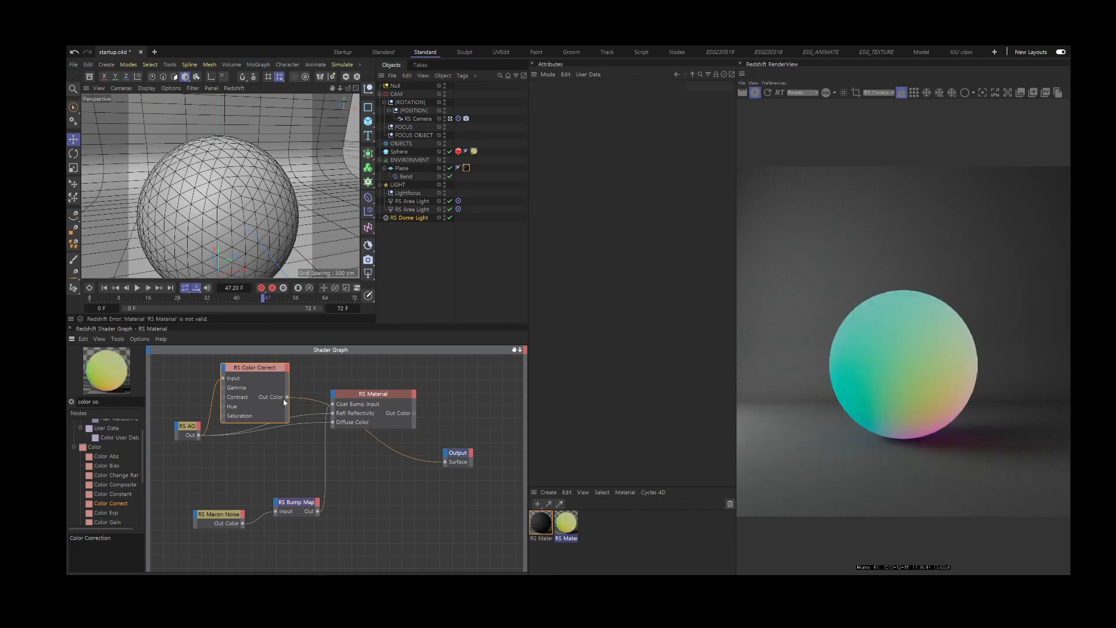
pyautogui.click(391, 404)
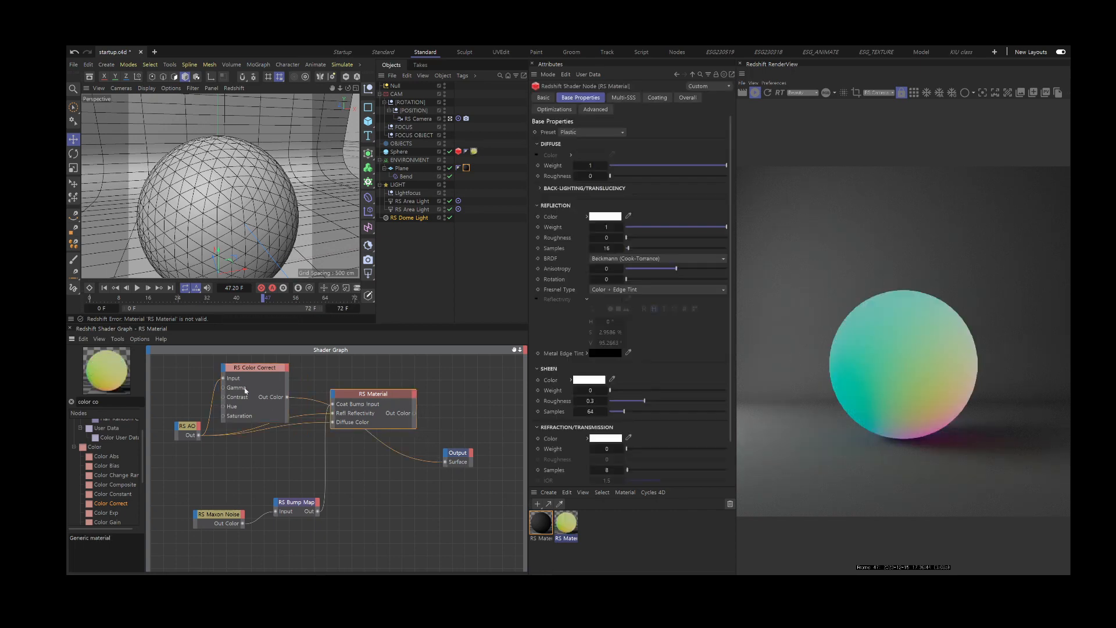
pyautogui.click(256, 371)
pyautogui.moveTo(636, 153); pyautogui.dragTo(670, 153)
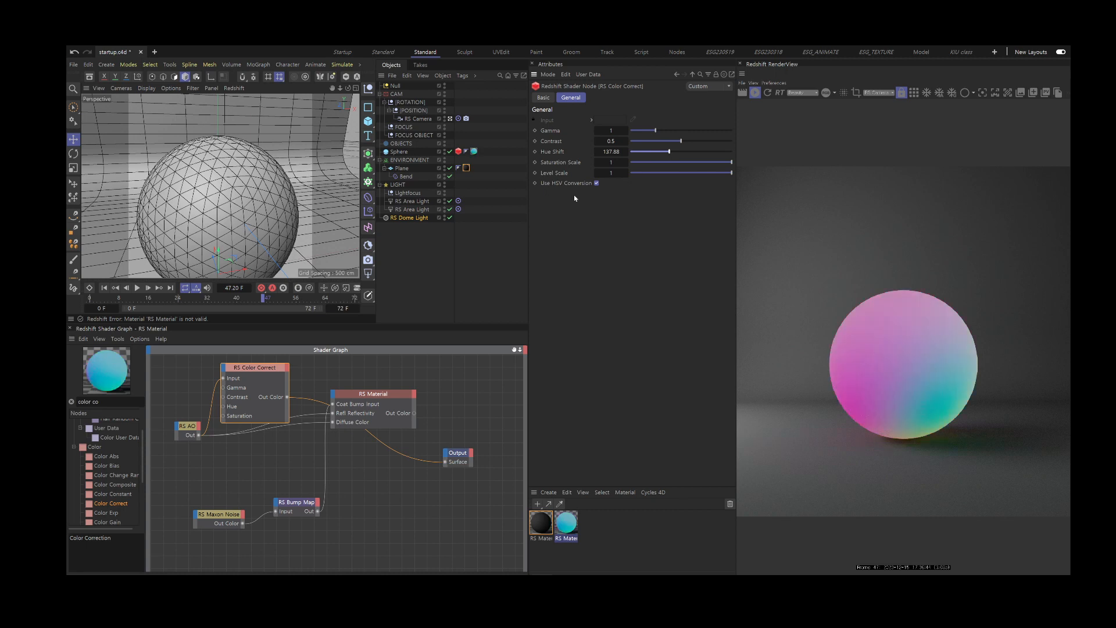
# Connect RS Color Correct to the RS Material's Diffuse Color and link the RS Material back to the Output's Surface.
pyautogui.moveTo(407, 406); pyautogui.dragTo(431, 392)
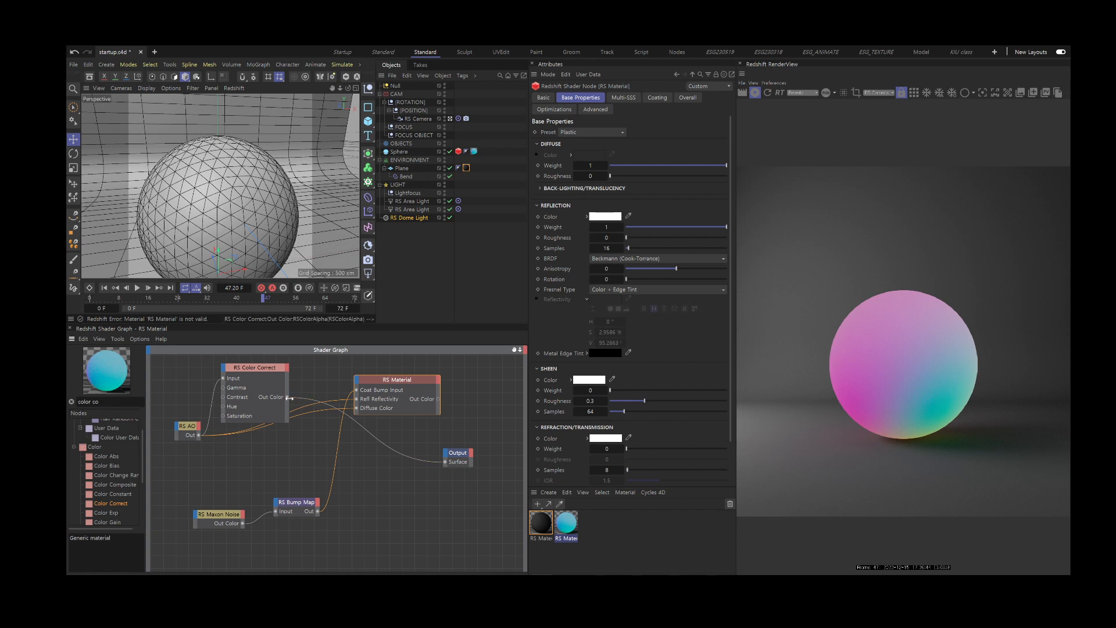
pyautogui.moveTo(288, 398); pyautogui.dragTo(357, 407)
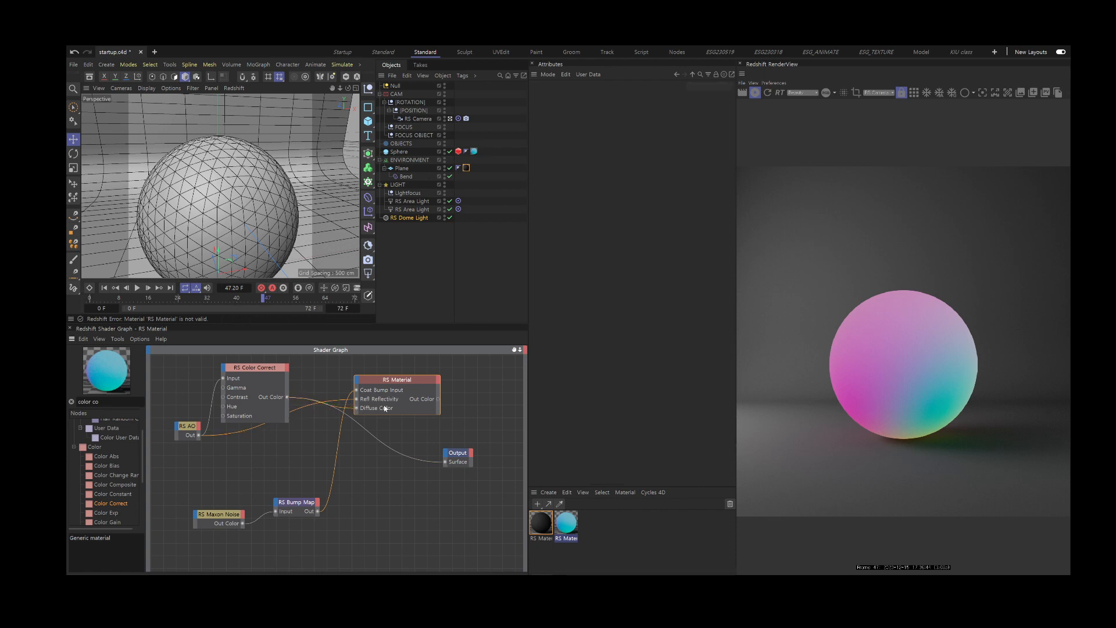
pyautogui.moveTo(440, 397); pyautogui.dragTo(445, 462)
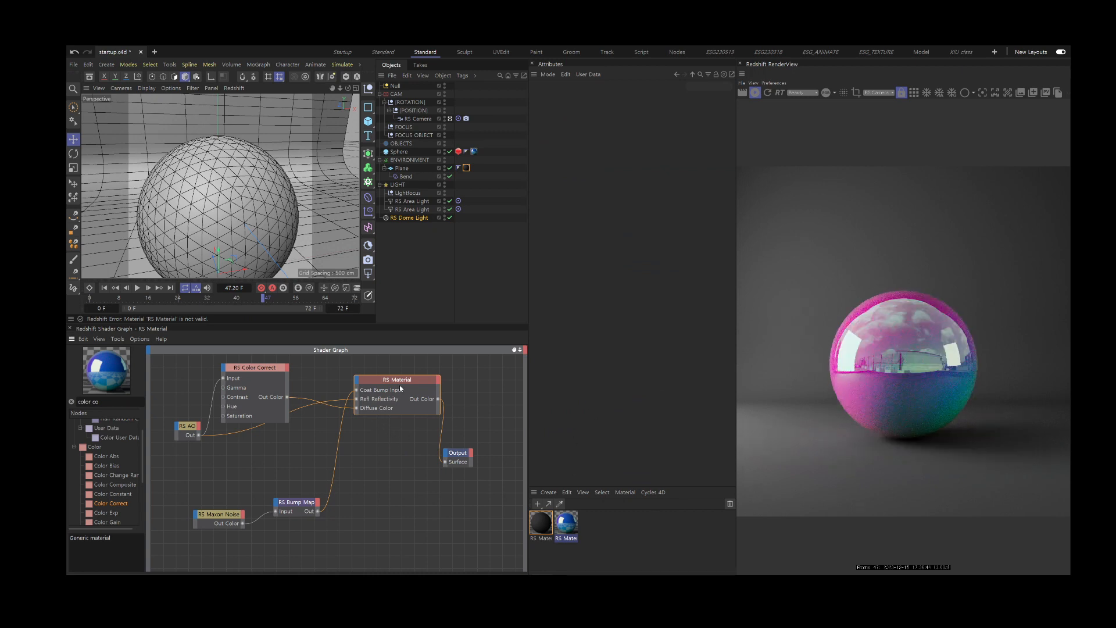
# Change the RS Material's reflection Fresnel Type to IOR.
pyautogui.click(416, 399)
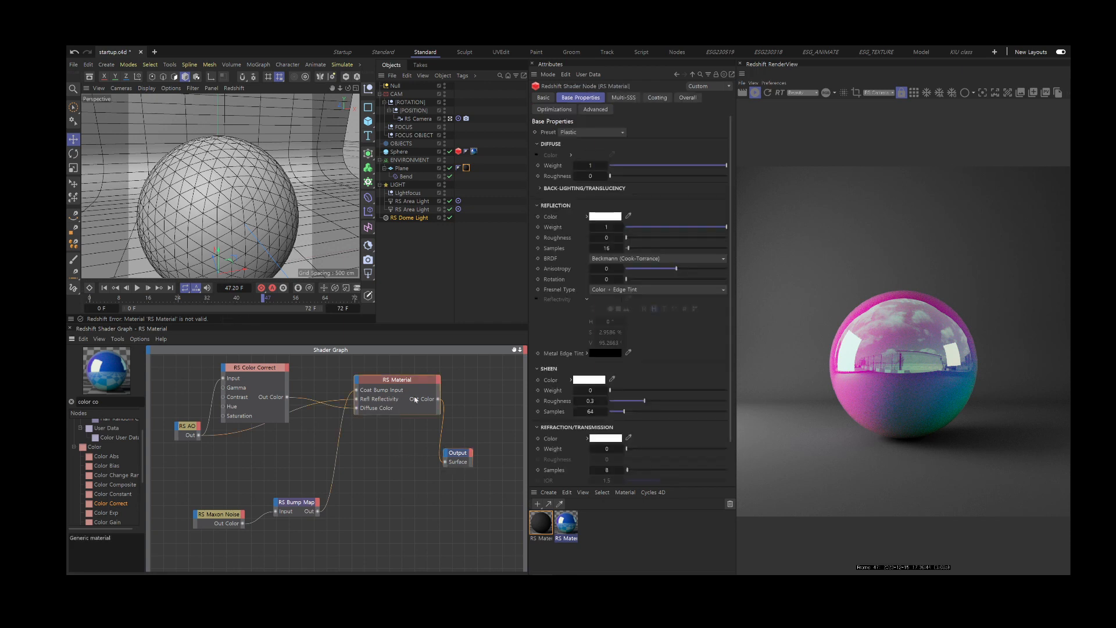
pyautogui.click(627, 289)
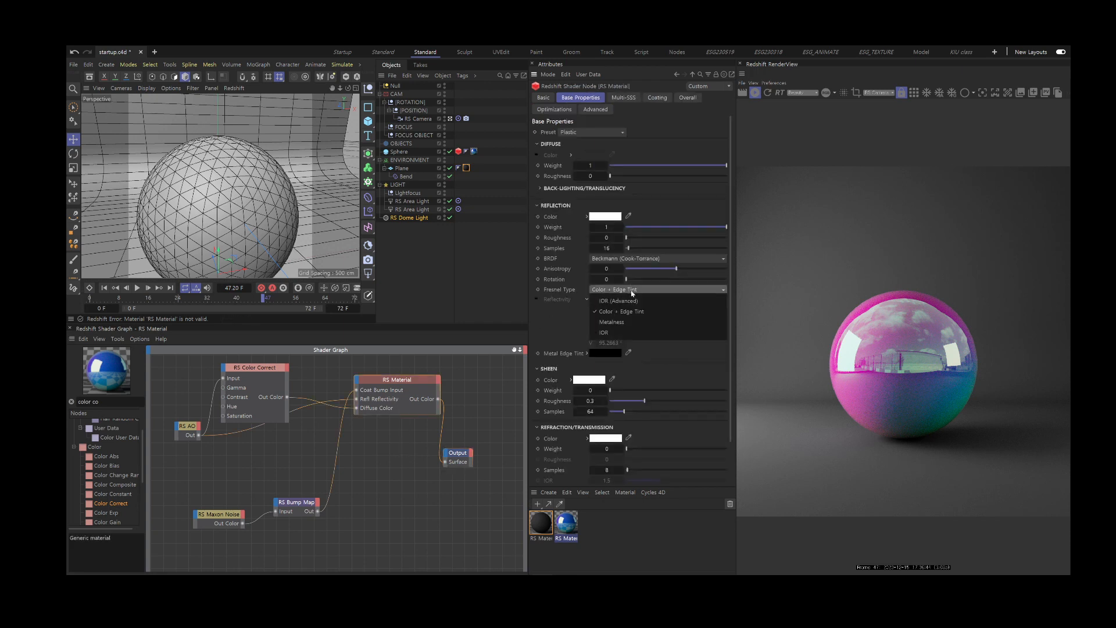
pyautogui.click(621, 332)
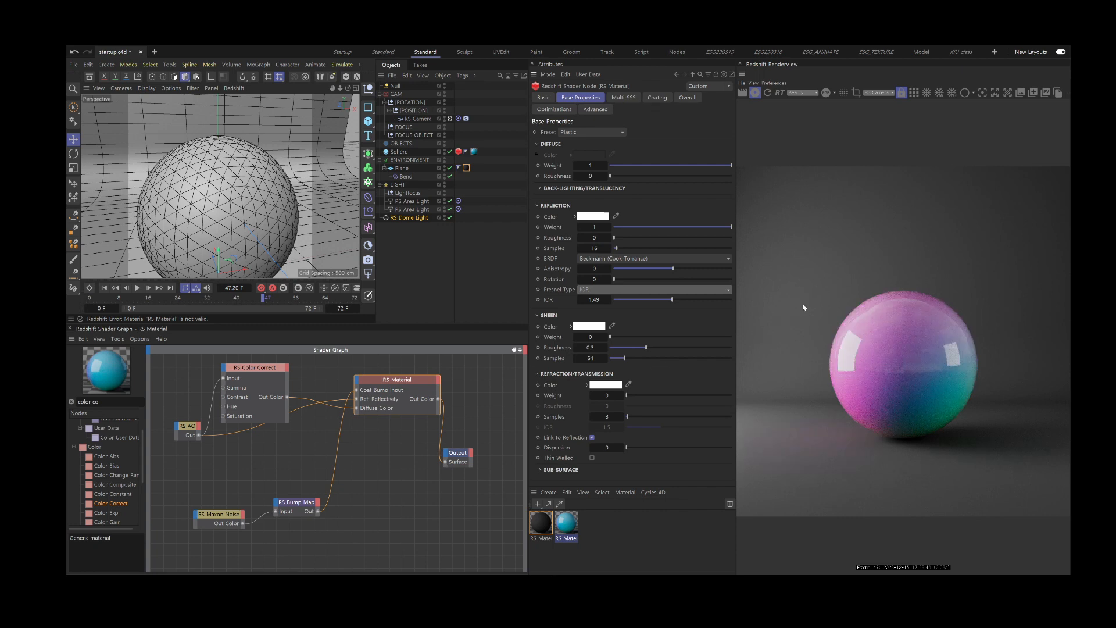
# Set the RS Color Correct node's Hue Shift to 47.88.
pyautogui.click(256, 377)
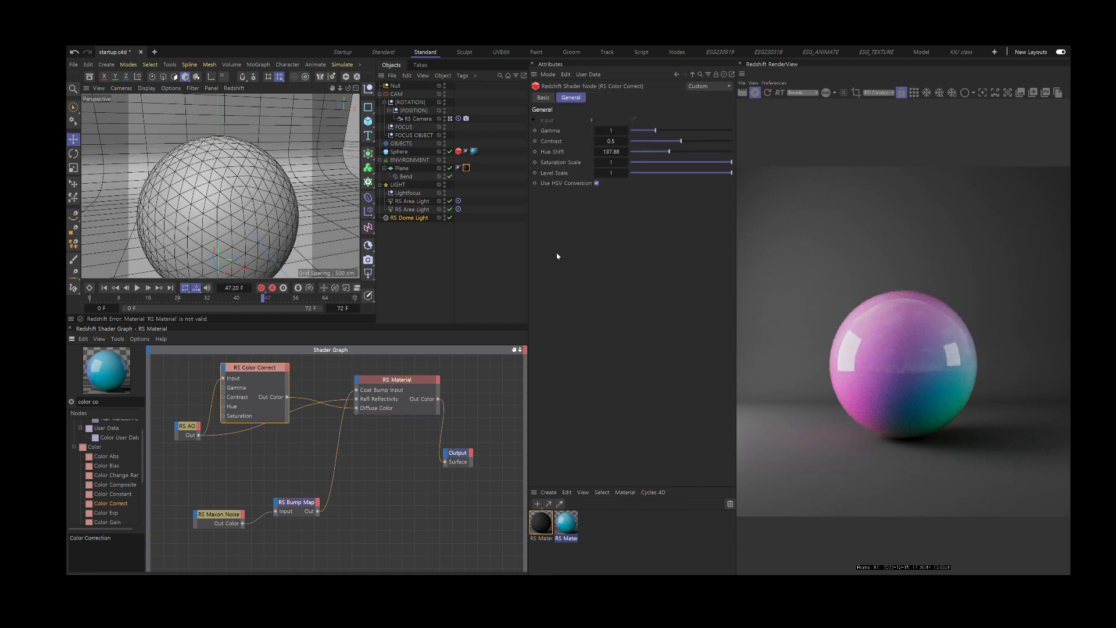
pyautogui.moveTo(660, 154); pyautogui.dragTo(652, 153)
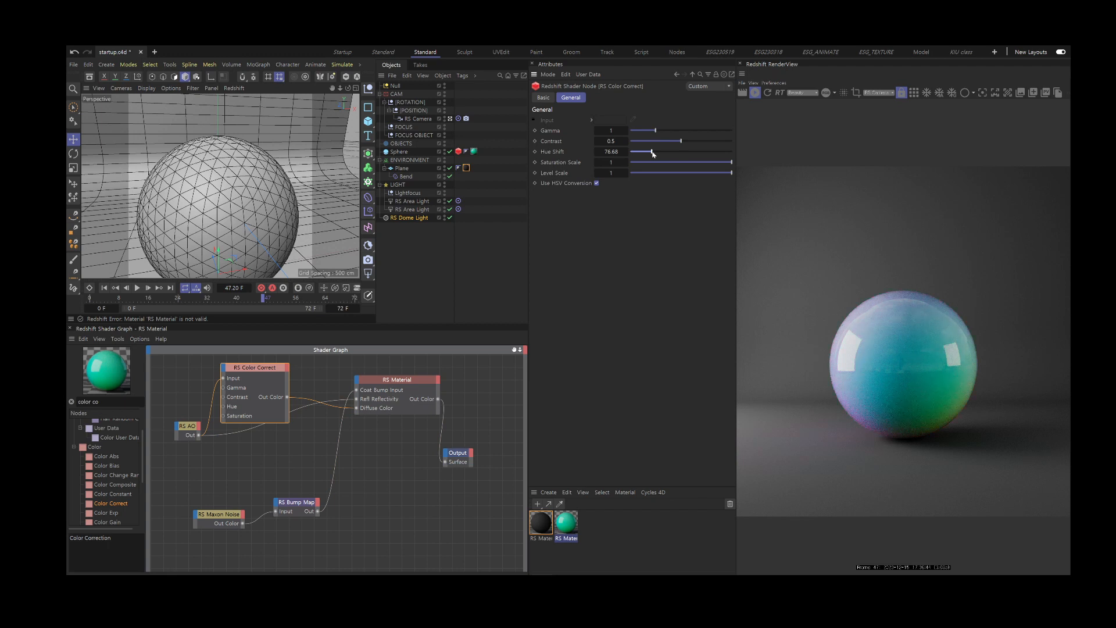
pyautogui.moveTo(652, 153); pyautogui.dragTo(644, 153)
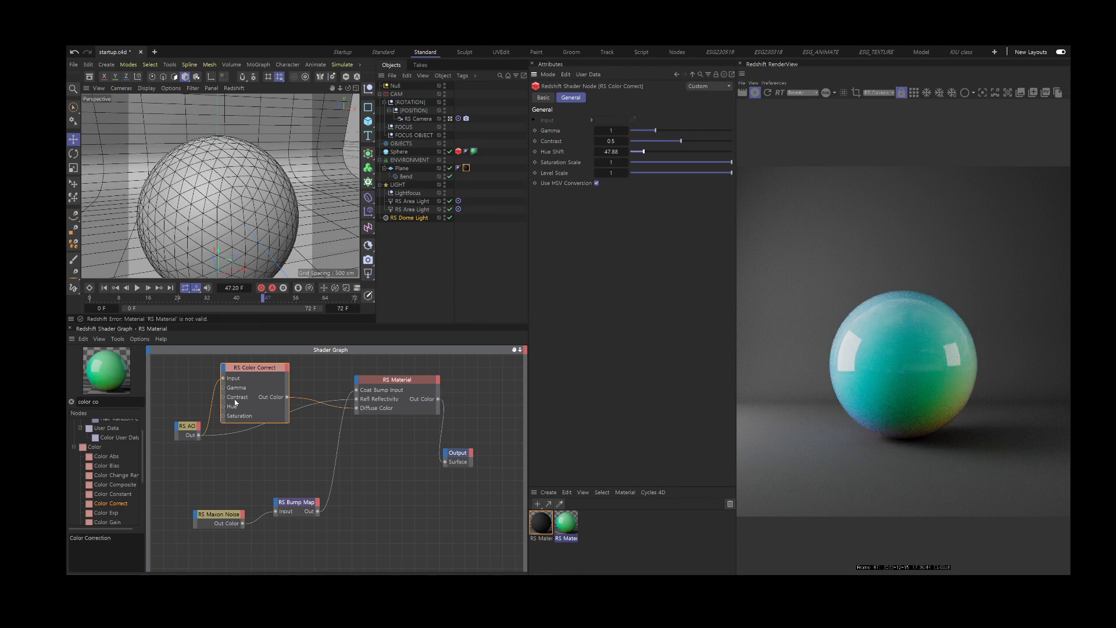
# Move the RS AO node down to just above RS Maxon Noise and display the RS Bump Map settings.
pyautogui.moveTo(190, 433); pyautogui.dragTo(193, 479)
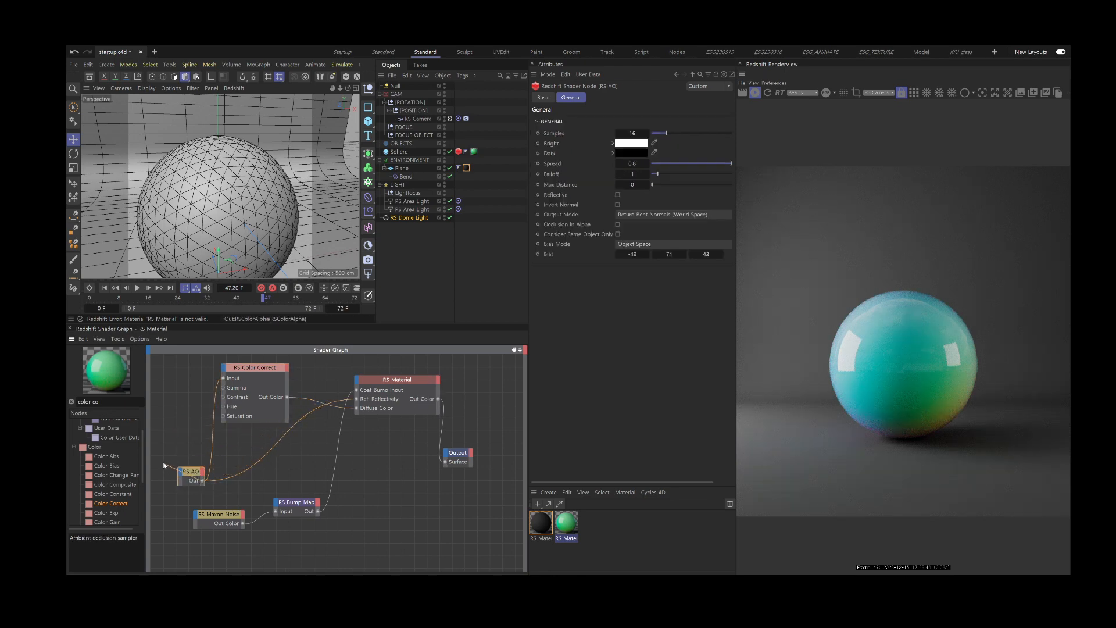
pyautogui.click(192, 451)
pyautogui.click(224, 519)
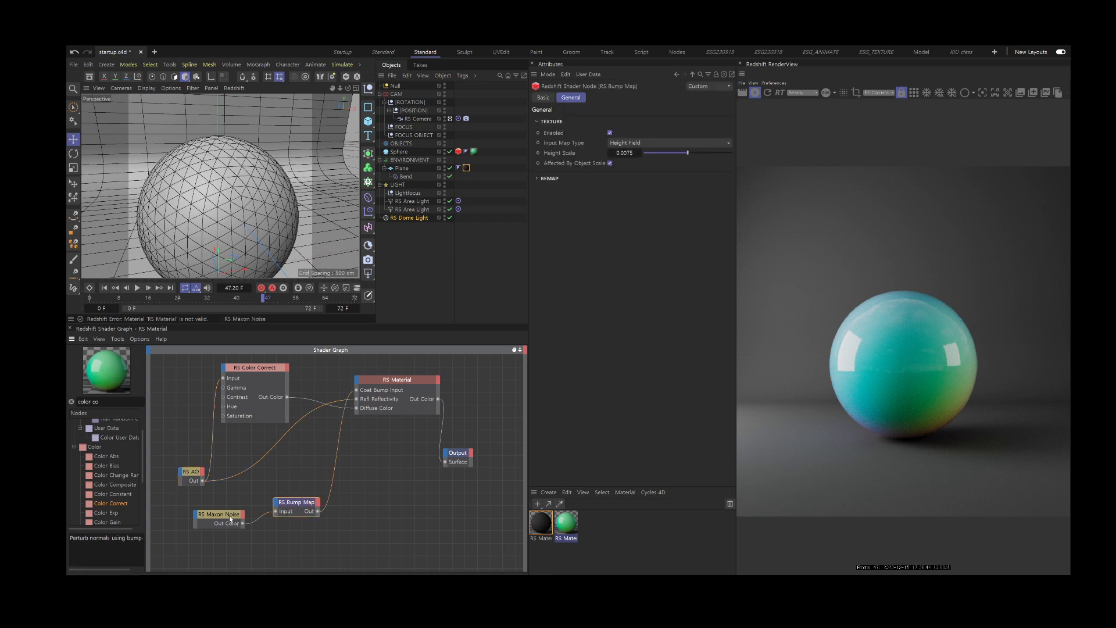
pyautogui.moveTo(301, 484); pyautogui.dragTo(326, 527)
# Connect the RS Bump Map output to the RS Material's overall Bump Input, with the render's light reflection in close-up.
pyautogui.click(878, 92)
pyautogui.click(880, 98)
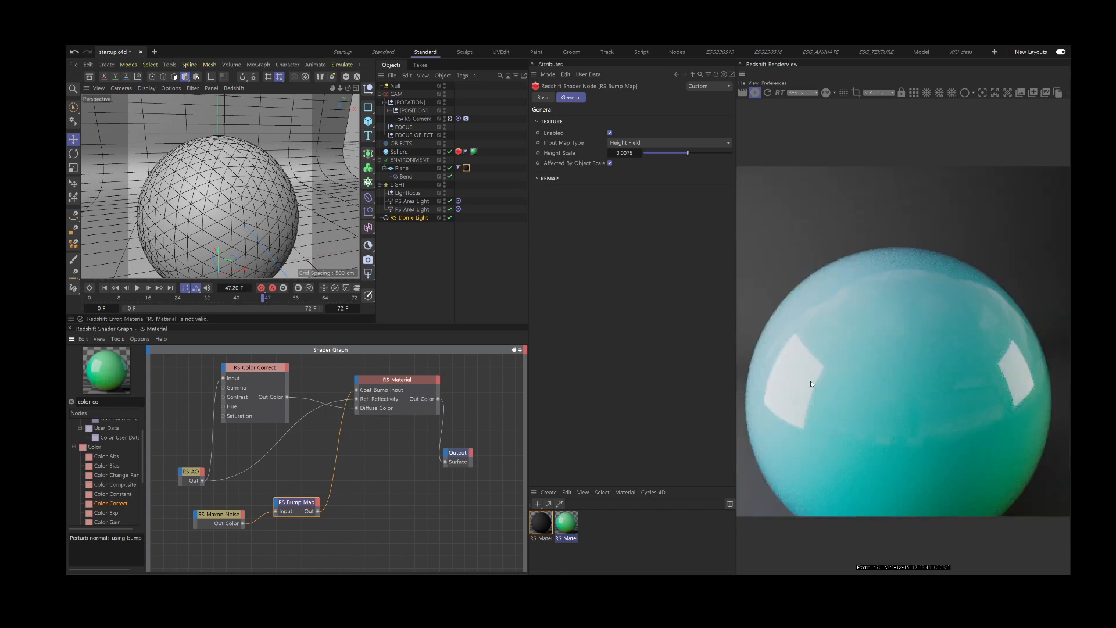
pyautogui.scroll(4, 811, 382)
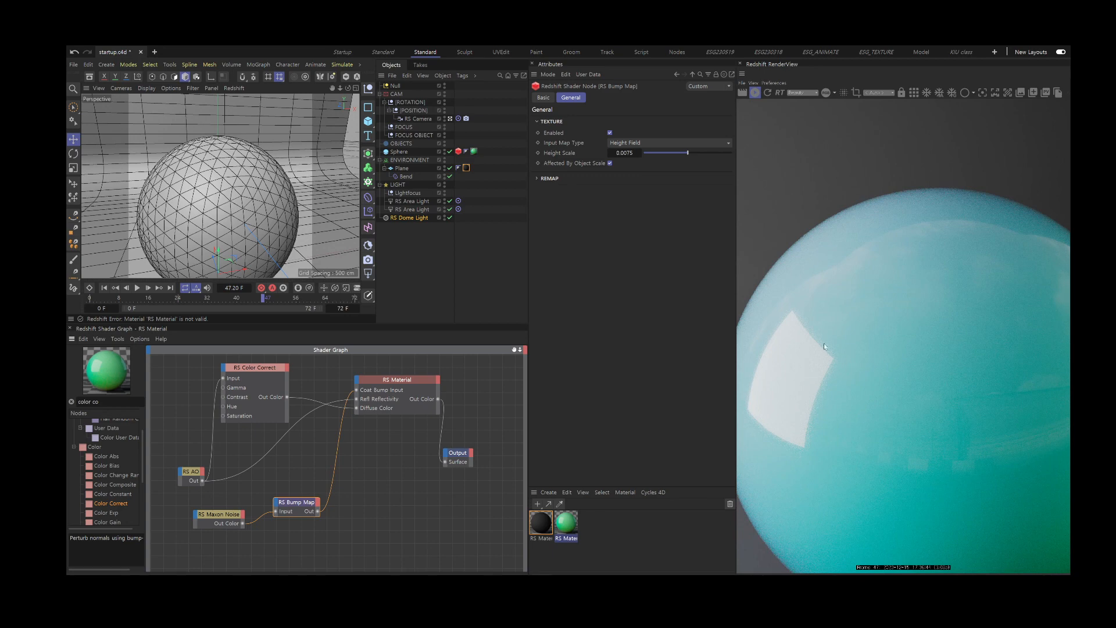
pyautogui.scroll(2, 823, 347)
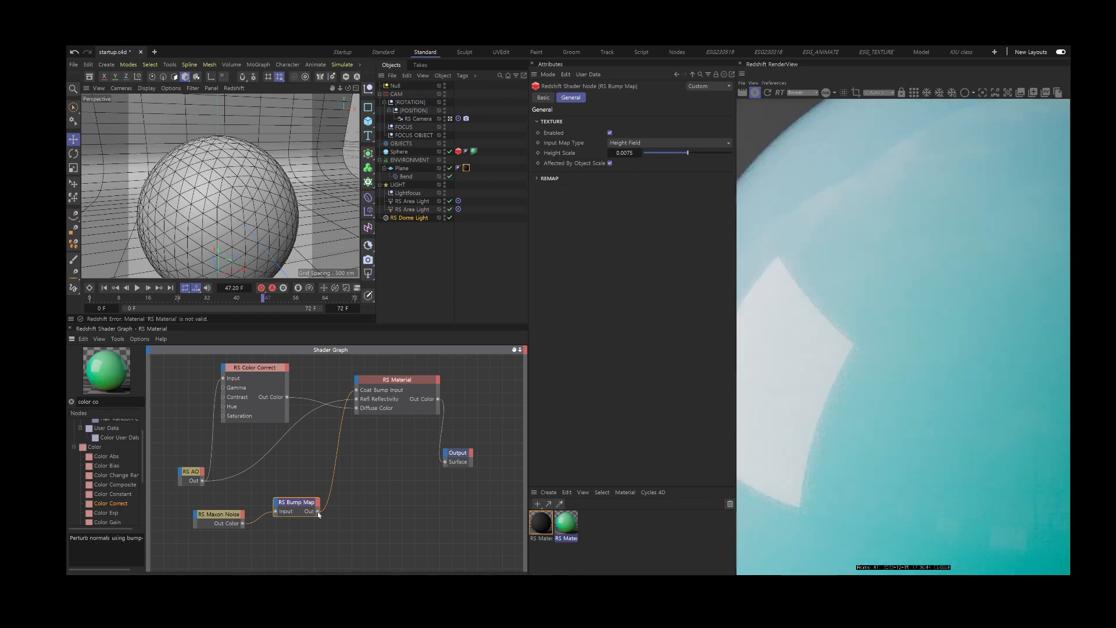
pyautogui.moveTo(318, 514); pyautogui.dragTo(370, 500)
pyautogui.moveTo(362, 409); pyautogui.dragTo(357, 390)
pyautogui.click(357, 381)
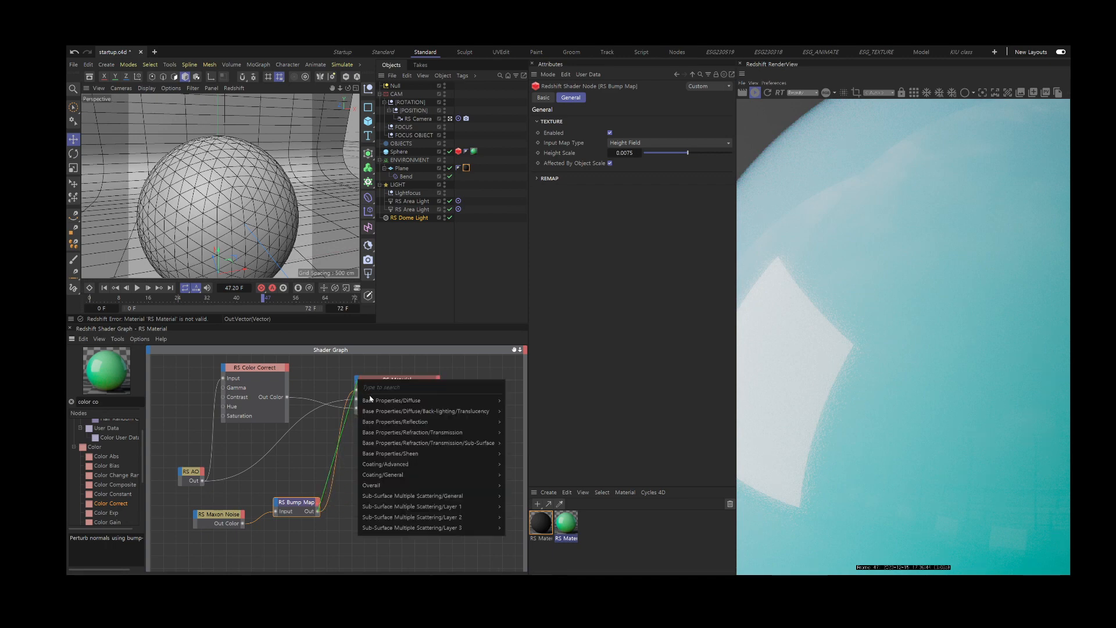
pyautogui.moveTo(380, 486)
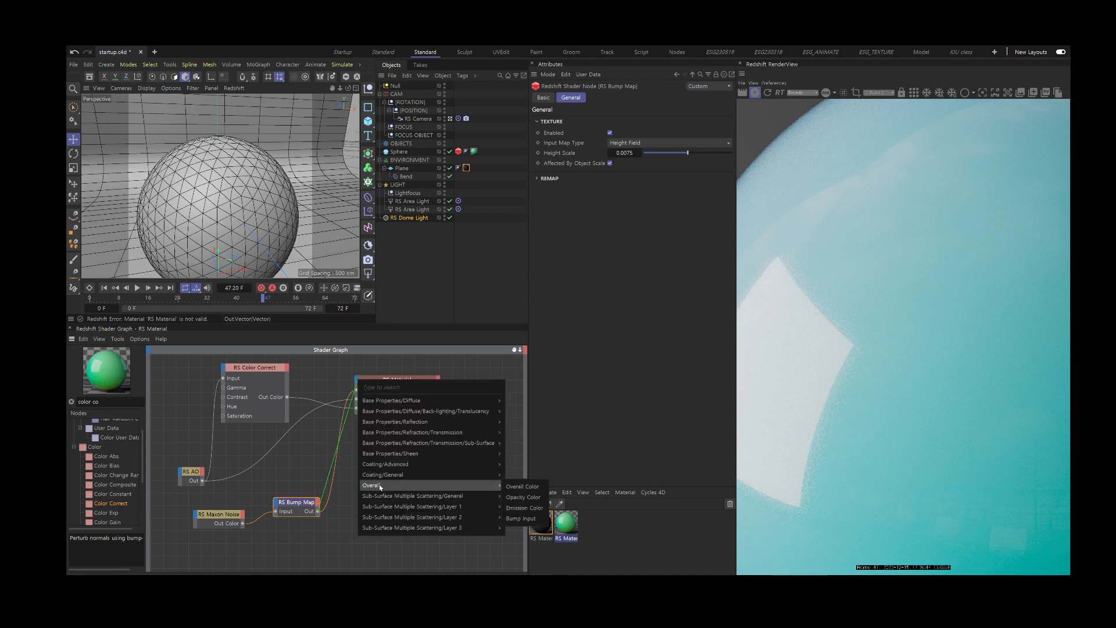
pyautogui.click(522, 520)
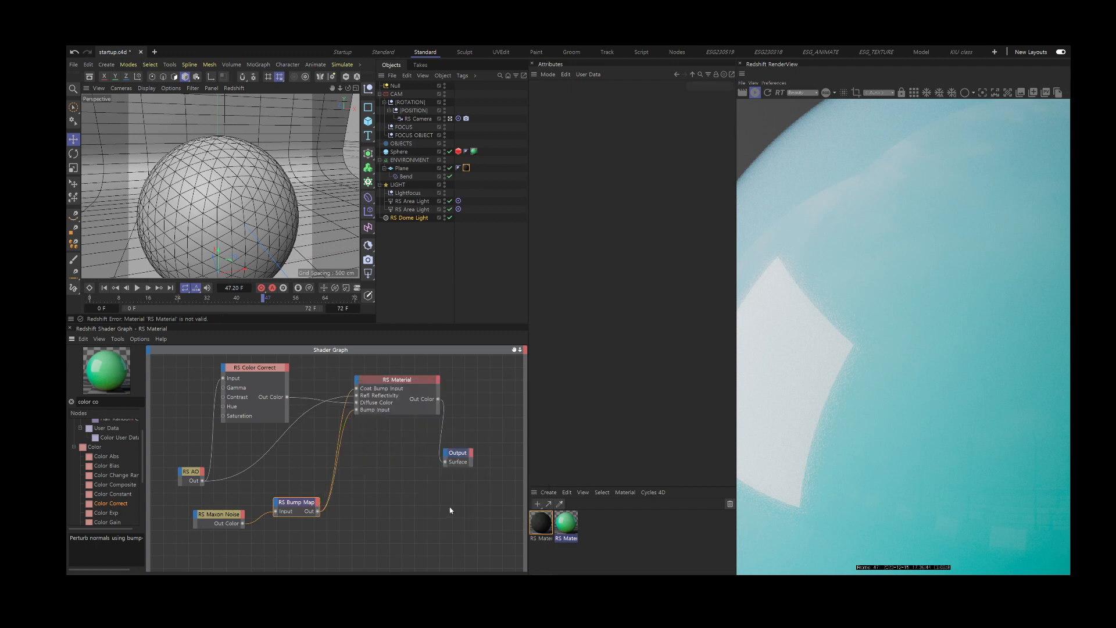
# Space out the RS Material and Output nodes and remove the Coat Bump Input connection.
pyautogui.moveTo(458, 453); pyautogui.dragTo(497, 452)
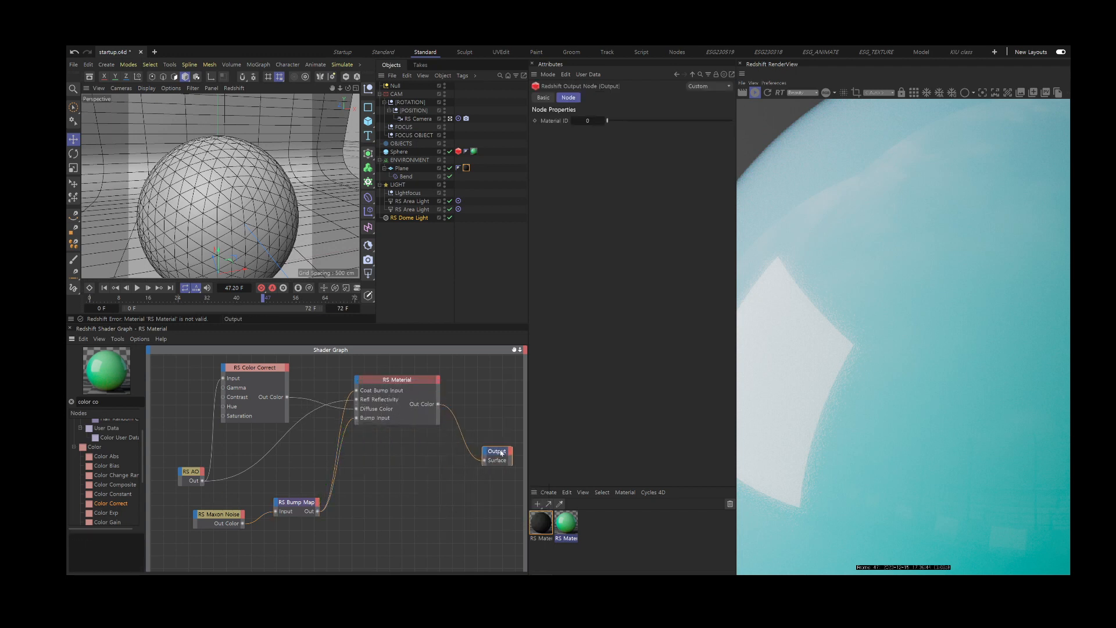
pyautogui.click(420, 380)
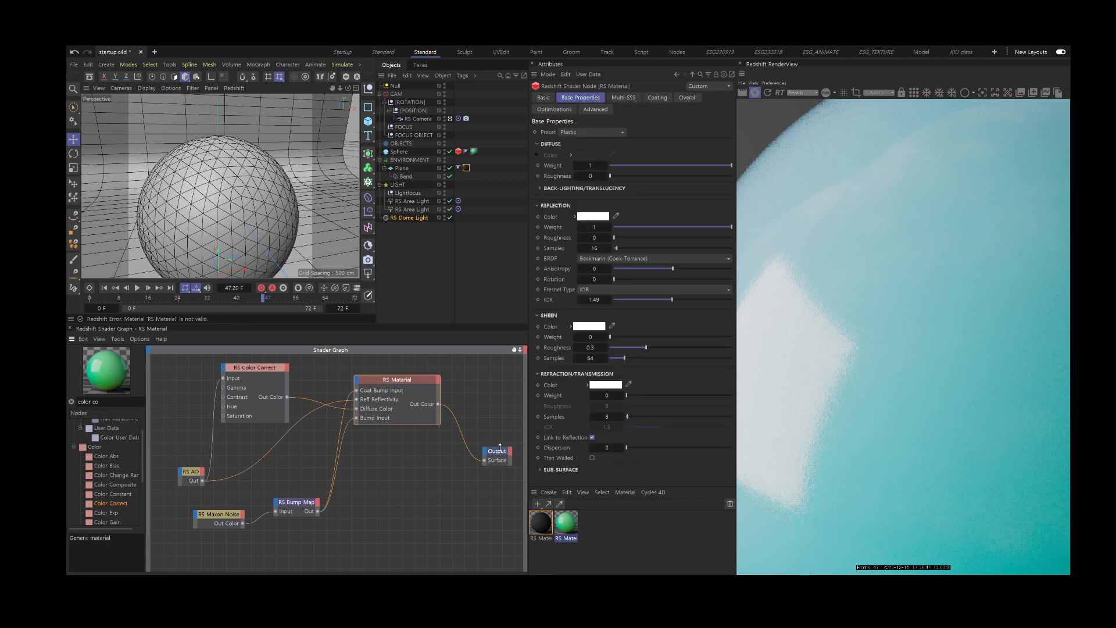
pyautogui.moveTo(428, 402); pyautogui.dragTo(460, 397)
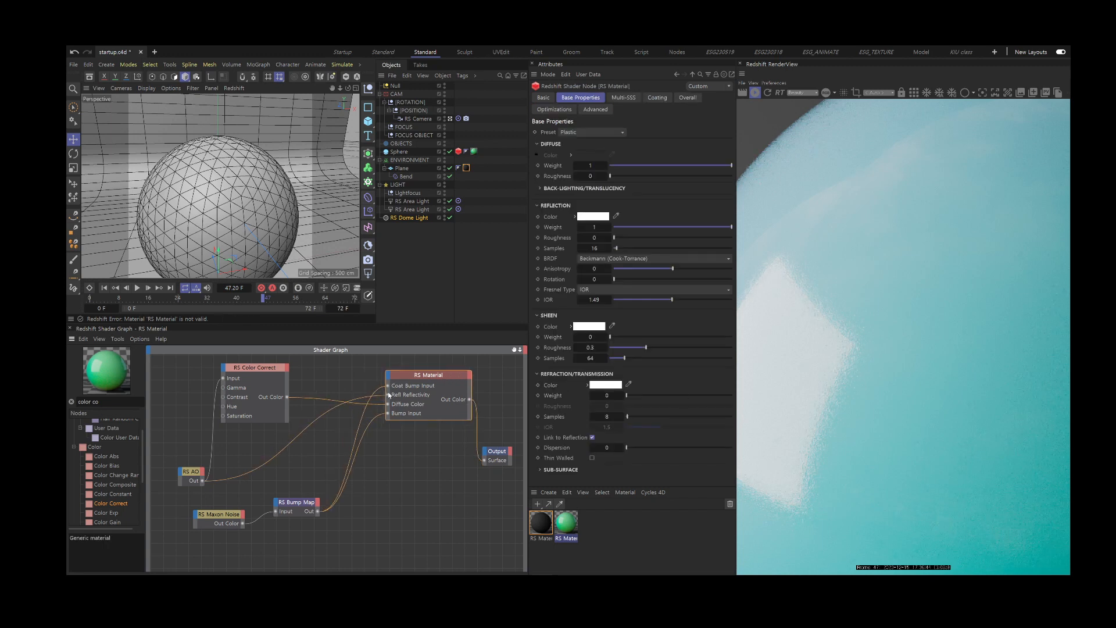
pyautogui.doubleClick(387, 386)
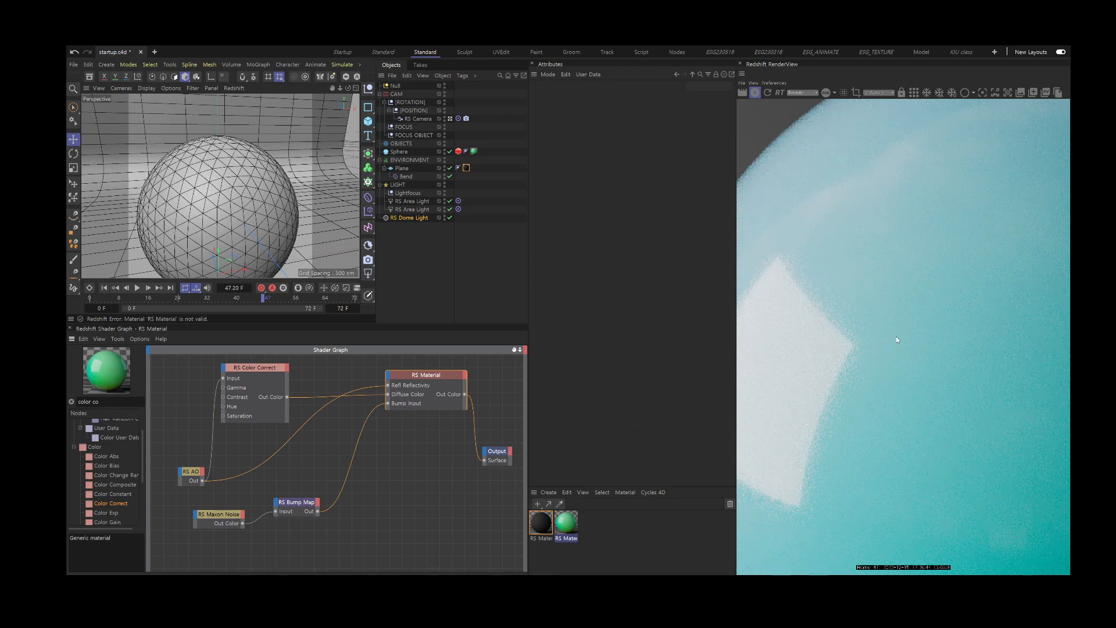
# Reroute the RS Bump Map connection from the overall Bump Input to the RS Material's Coat Bump Input.
pyautogui.scroll(-2, 897, 341)
pyautogui.scroll(2, 886, 349)
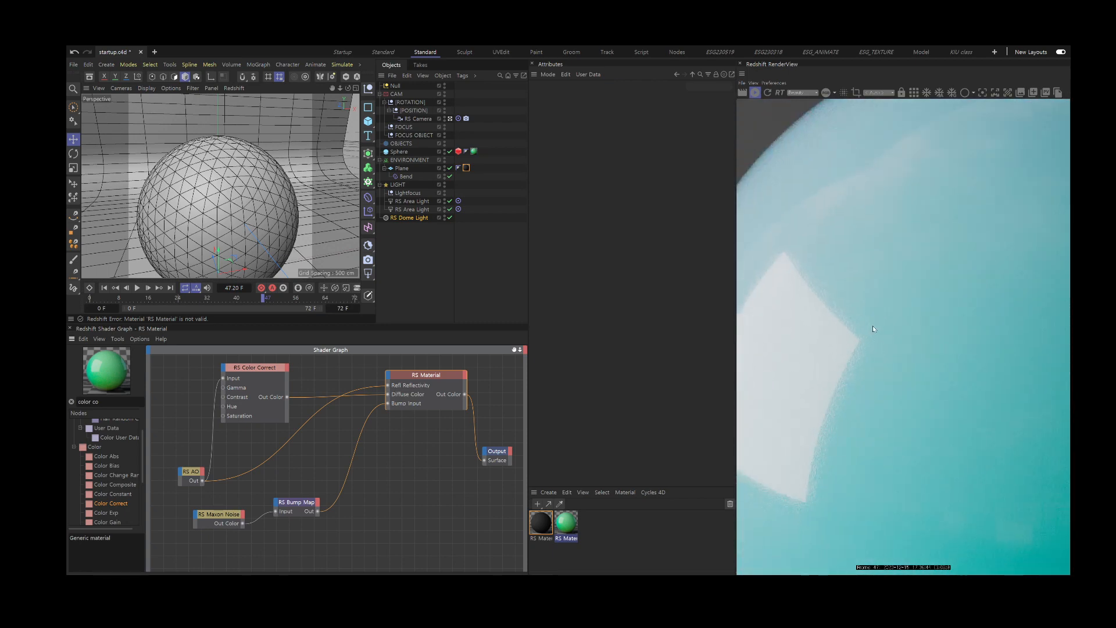
pyautogui.moveTo(387, 404)
pyautogui.mouseDown()
pyautogui.moveTo(361, 449)
pyautogui.moveTo(389, 381)
pyautogui.mouseUp()
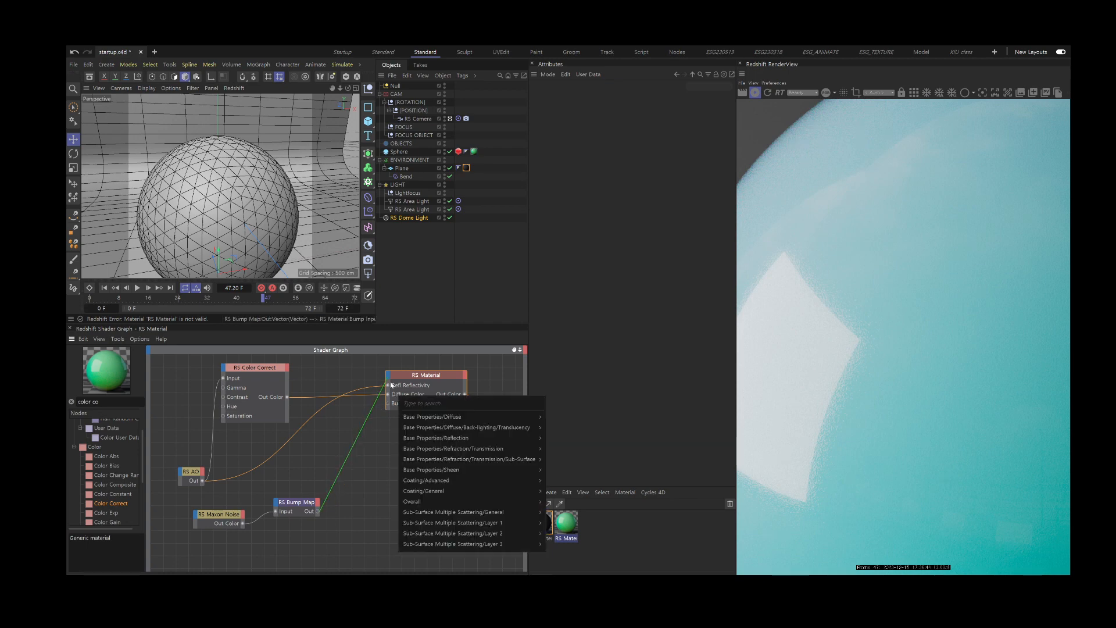
pyautogui.moveTo(424, 494)
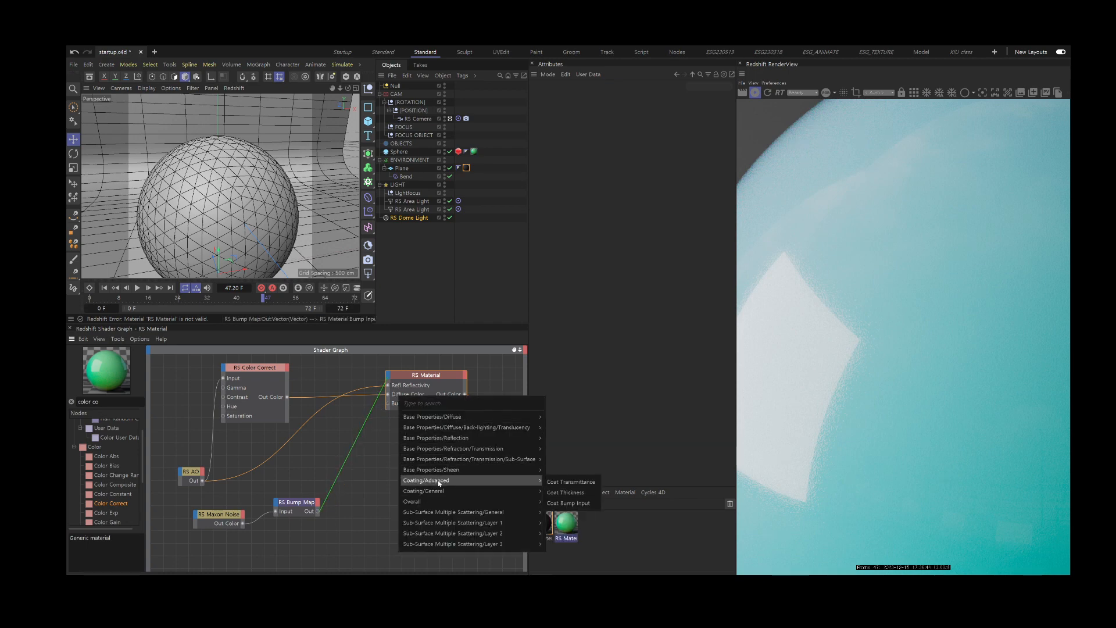
pyautogui.click(582, 503)
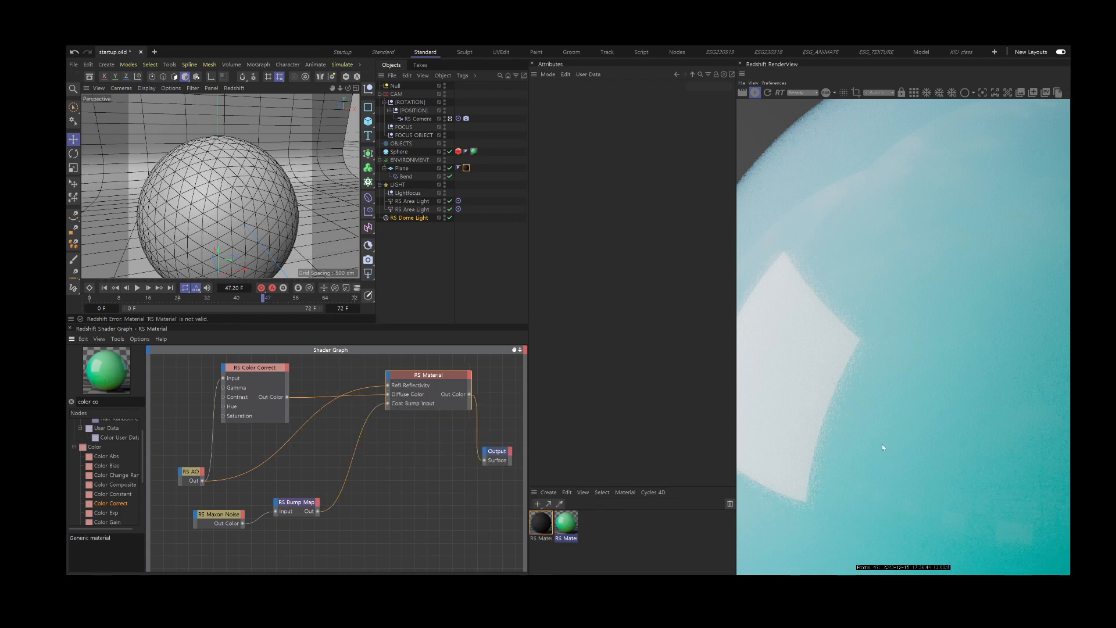
# Set the first RS Area Light's Spread to about 0.479 and its Intensity to 10, then inspect its reflection up close.
pyautogui.scroll(-5, 857, 337)
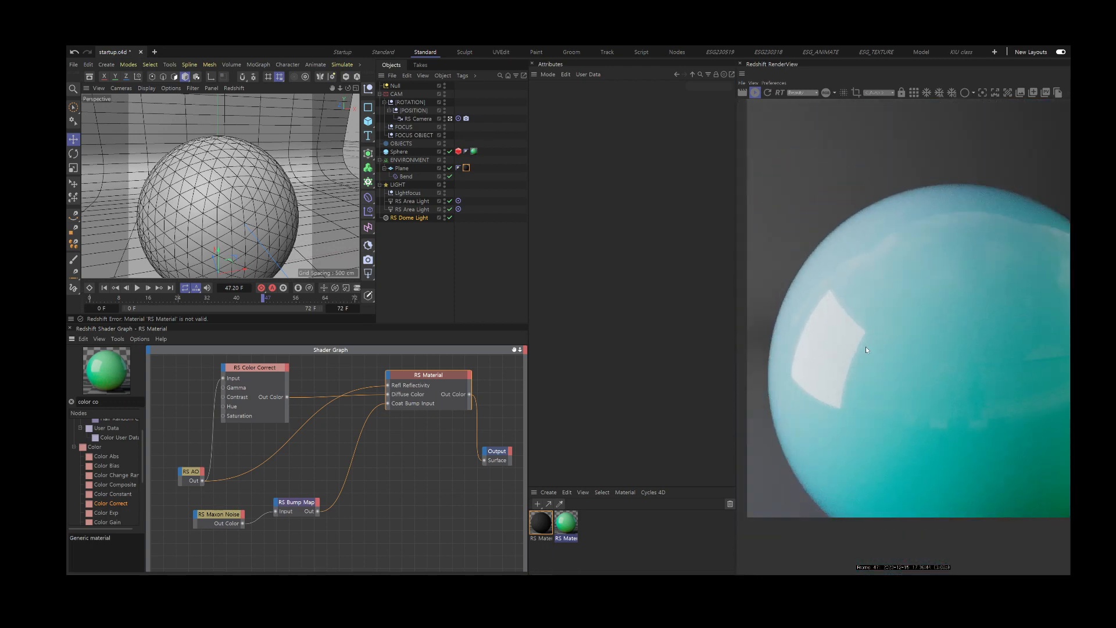
pyautogui.scroll(1, 866, 346)
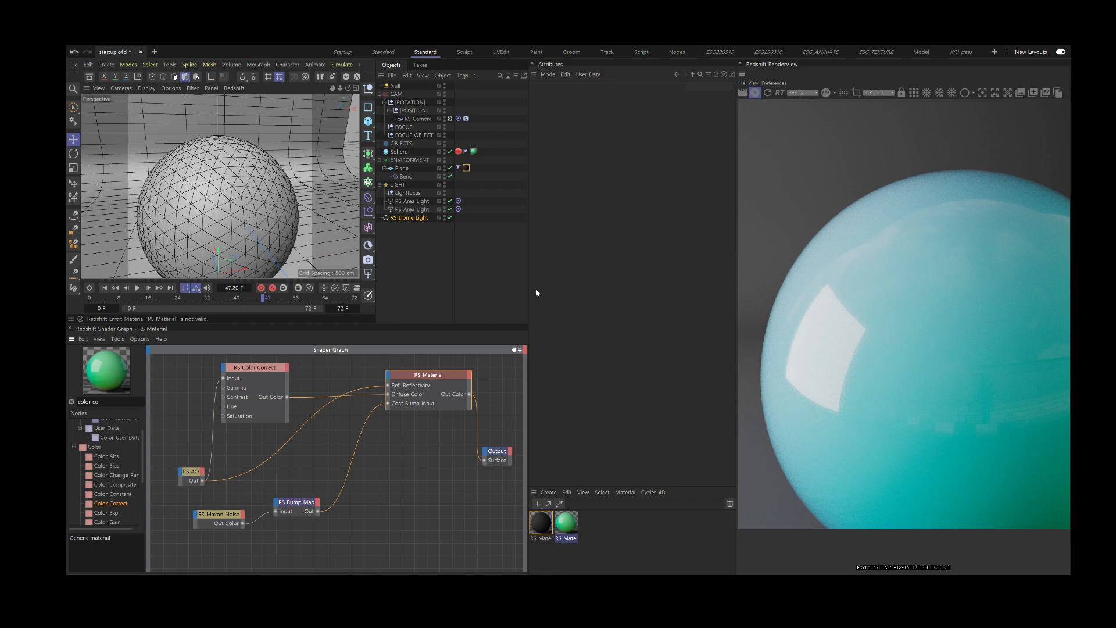
pyautogui.click(412, 202)
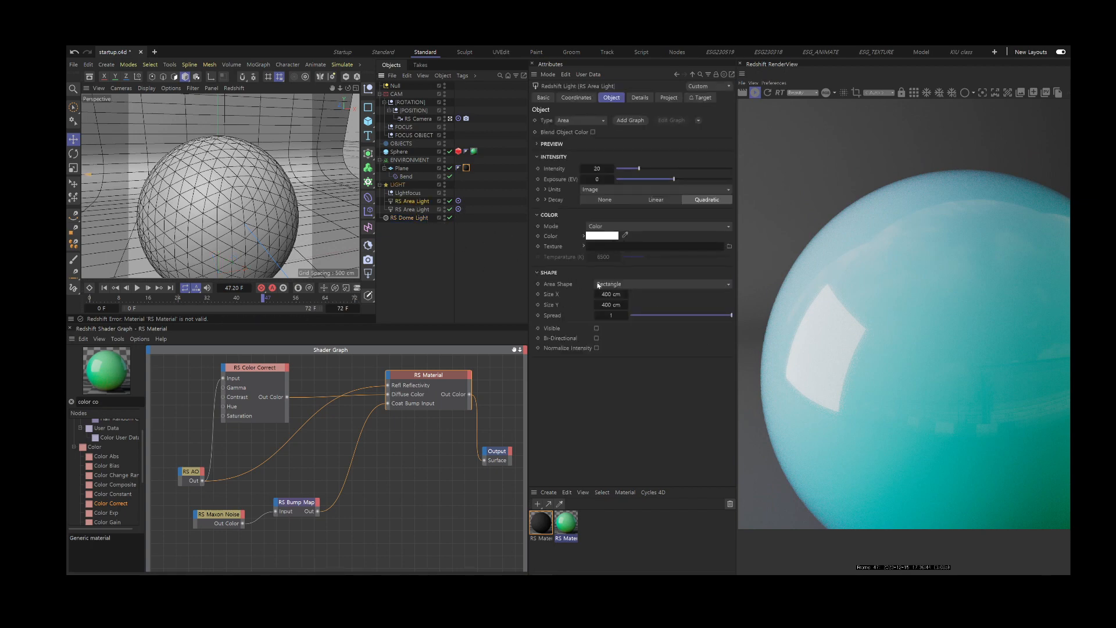
pyautogui.moveTo(716, 318); pyautogui.dragTo(686, 320)
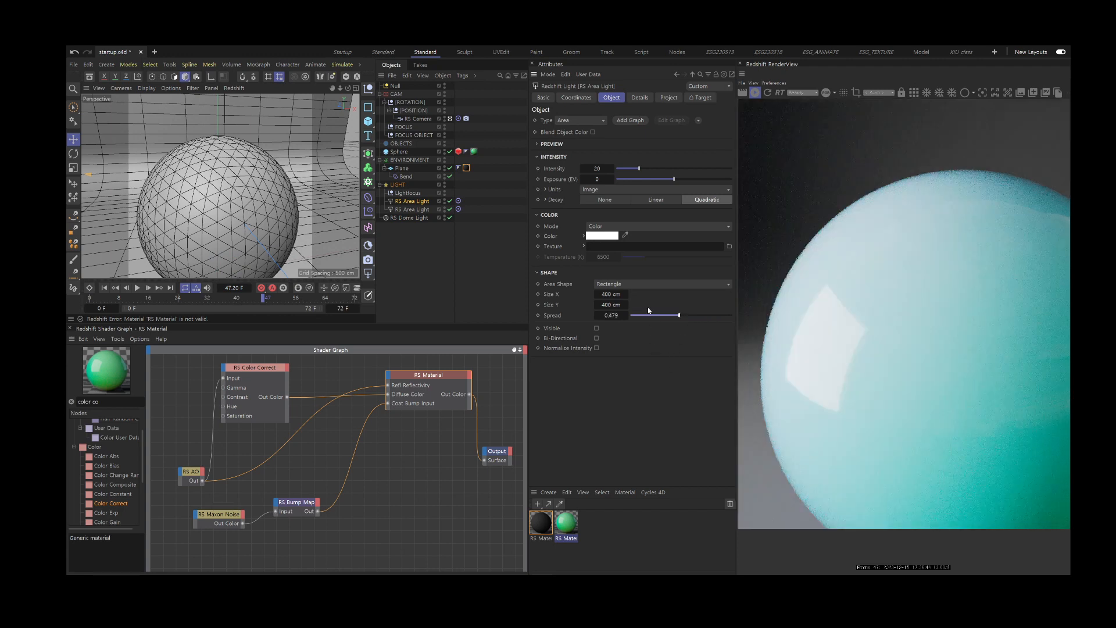
pyautogui.doubleClick(597, 168)
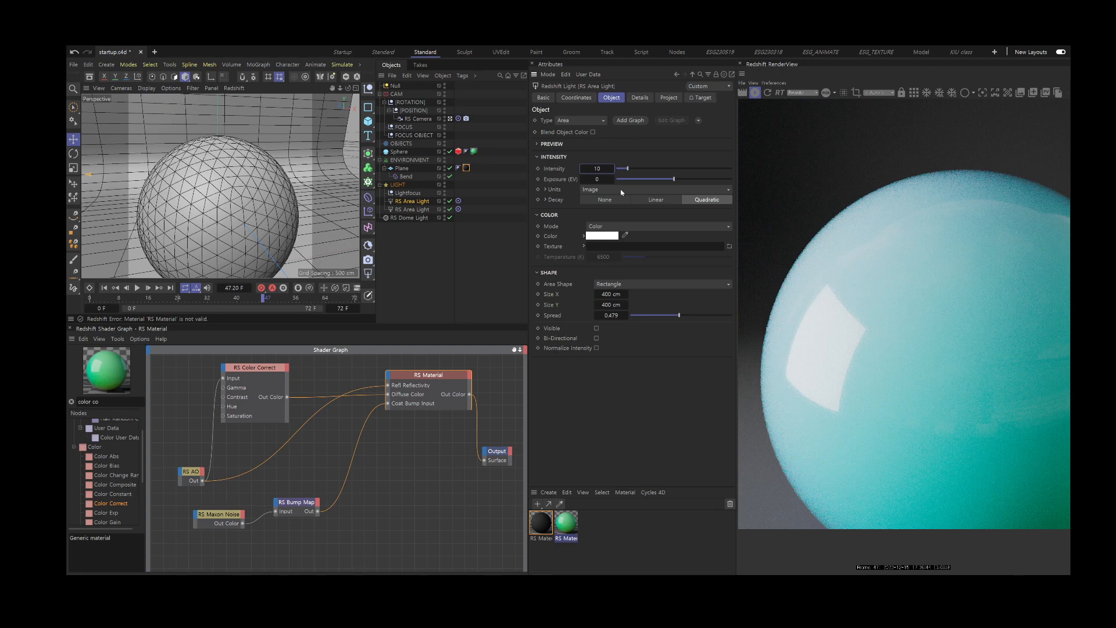
pyautogui.scroll(3, 866, 384)
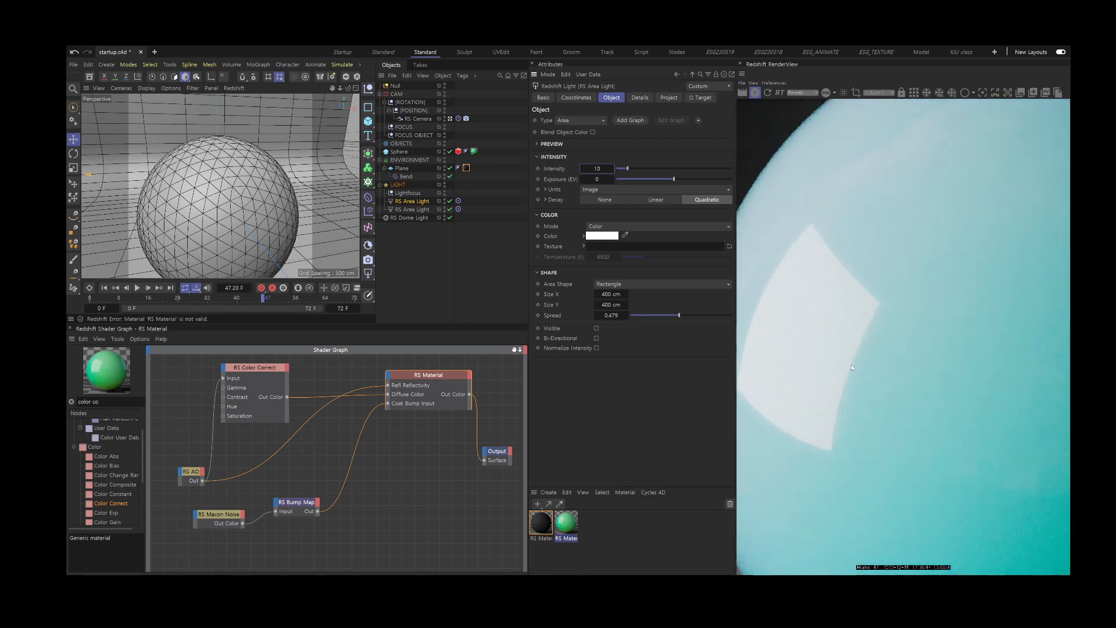
pyautogui.scroll(-3, 870, 371)
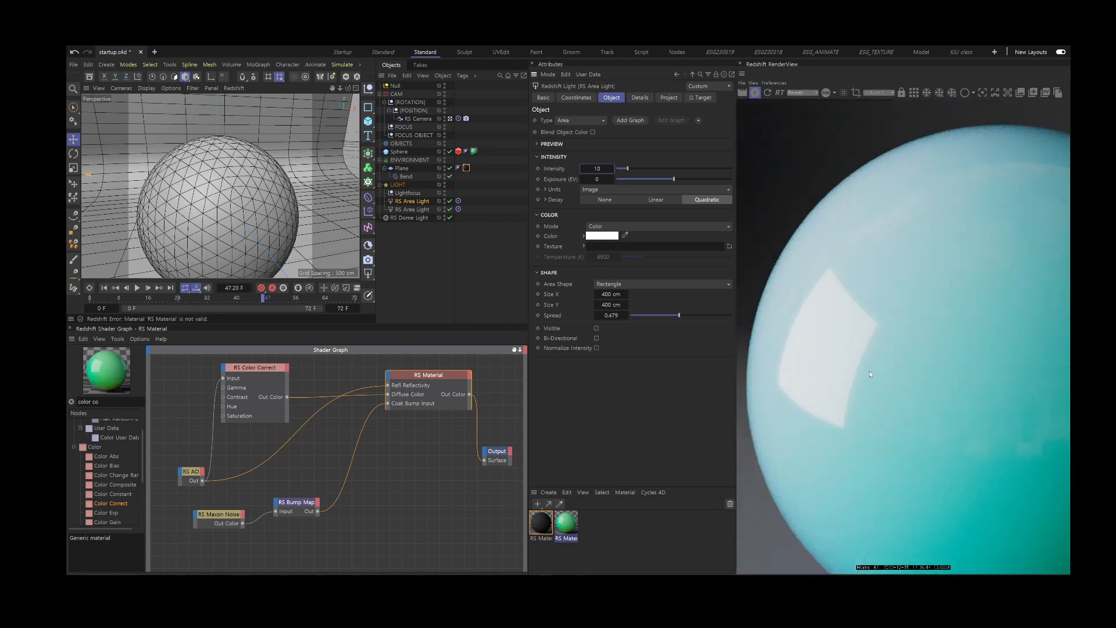
# Display the sphere's Redshift Object geometry settings and switch the render view to the RS Camera with the whole sphere framed.
pyautogui.click(458, 152)
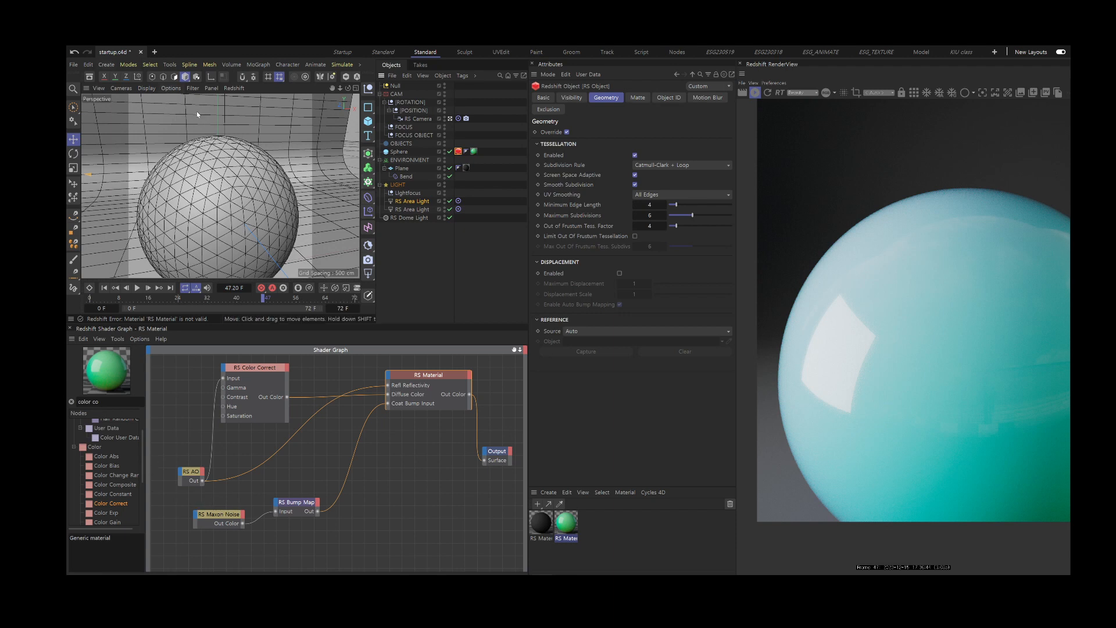
pyautogui.click(877, 92)
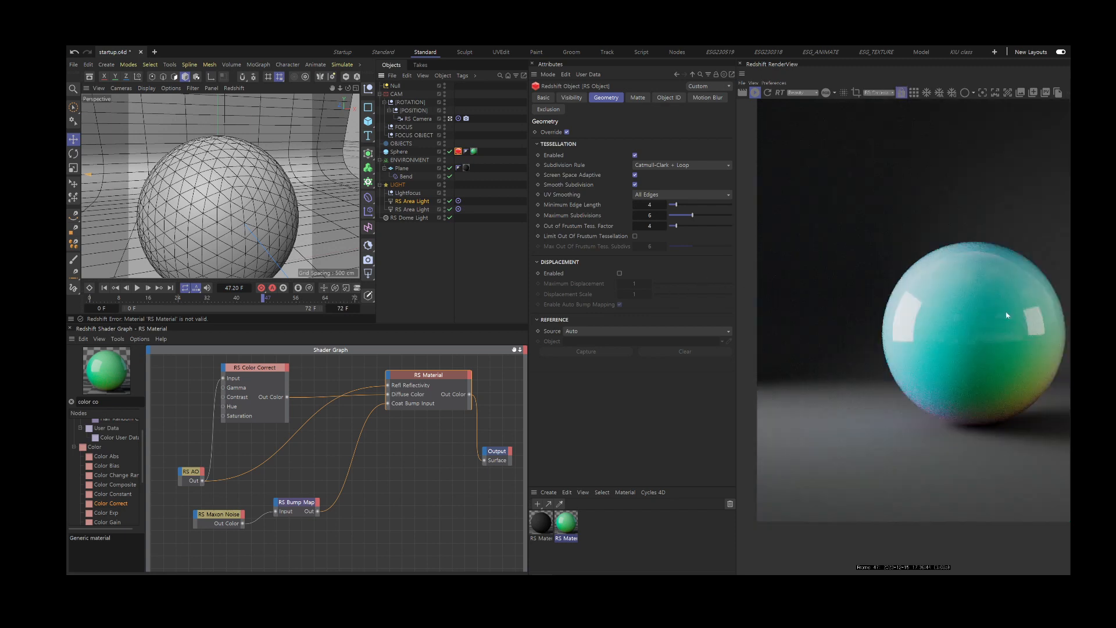
pyautogui.moveTo(1007, 313); pyautogui.dragTo(948, 307, button='middle')
pyautogui.scroll(-7, 943, 319)
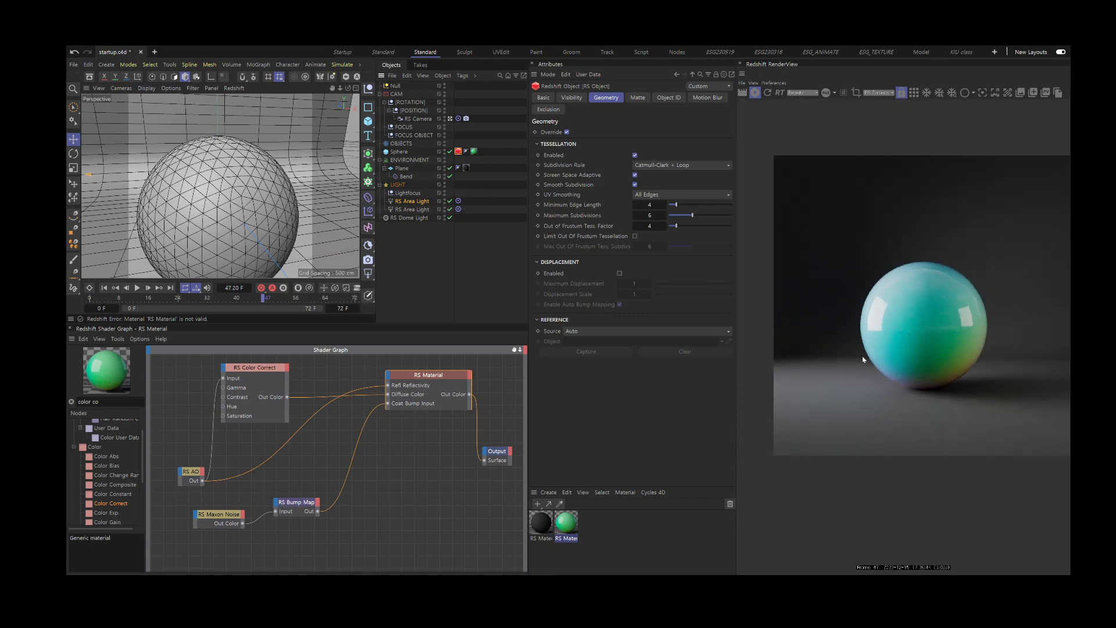
# Duplicate the RS Maxon Noise node below the original and connect the copy's Out Color to the Output's Surface for preview.
pyautogui.click(226, 517)
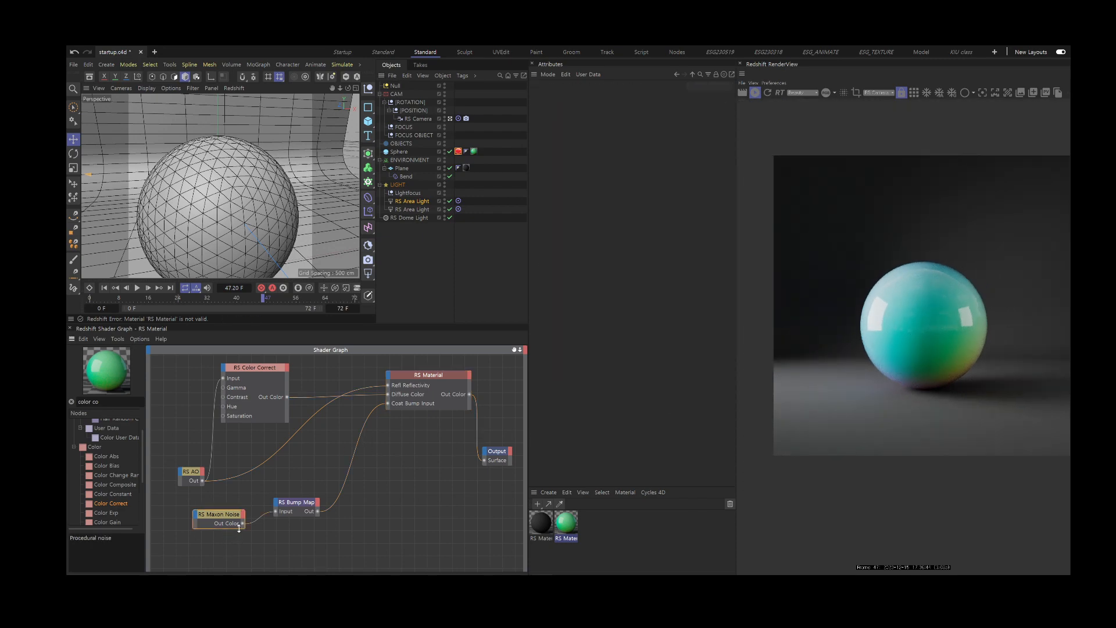
pyautogui.click(259, 542)
pyautogui.click(226, 523)
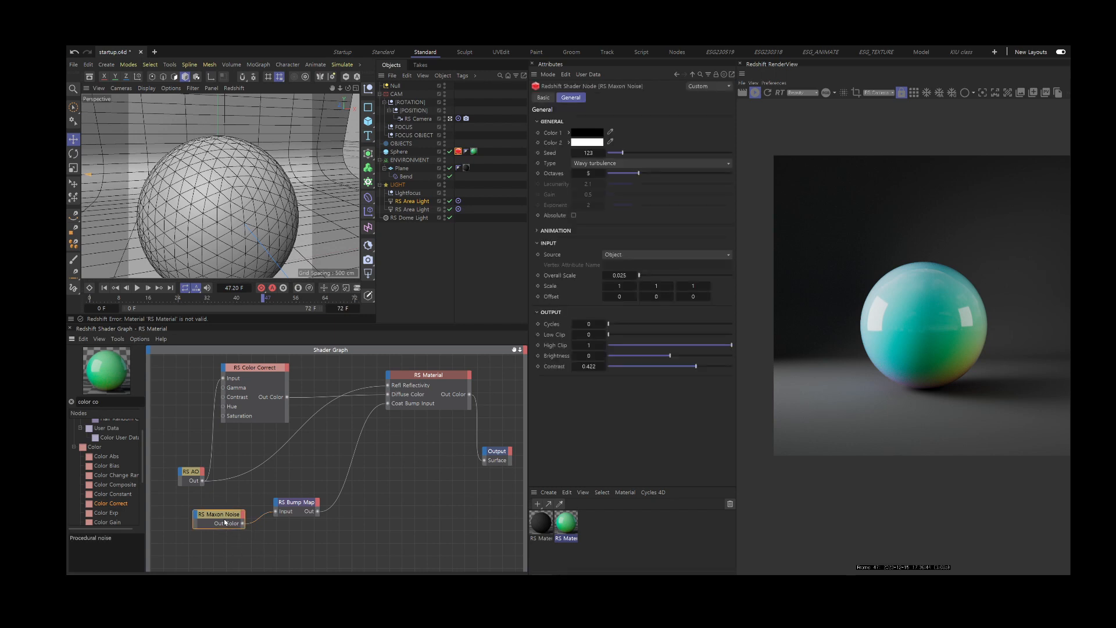
pyautogui.click(275, 553)
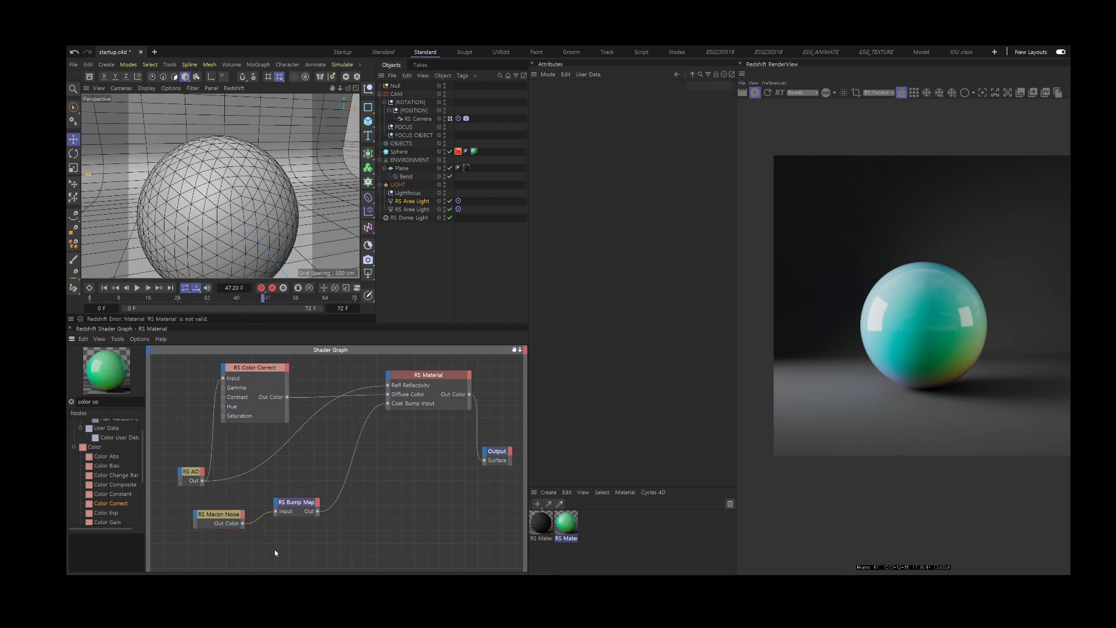
pyautogui.click(235, 521)
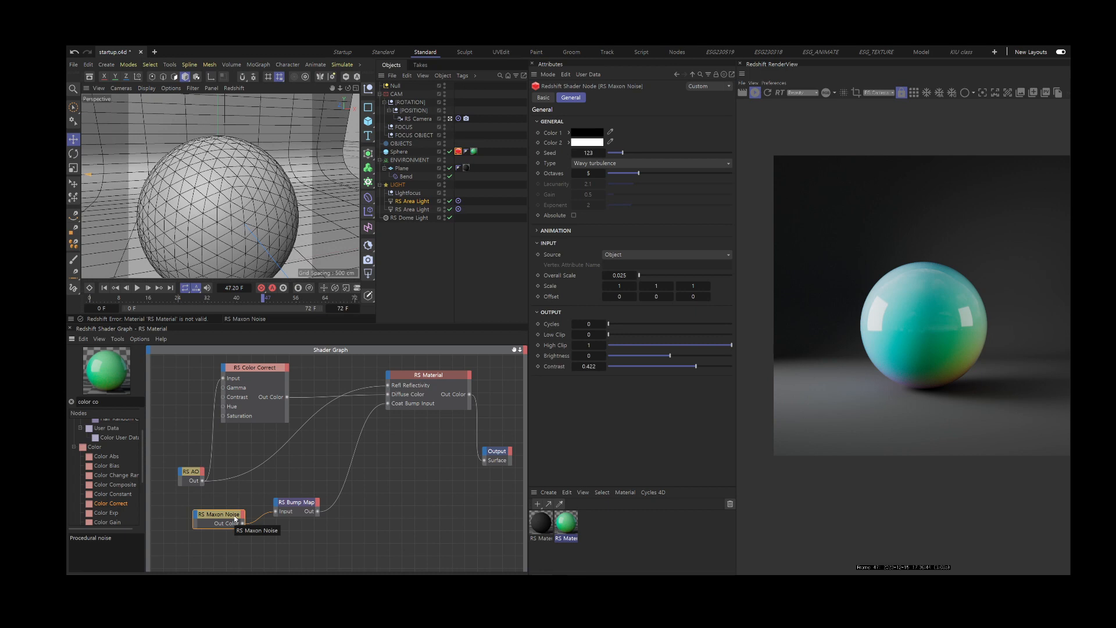
pyautogui.keyDown('ctrl'); pyautogui.moveTo(235, 520); pyautogui.dragTo(486, 462); pyautogui.keyUp('ctrl')
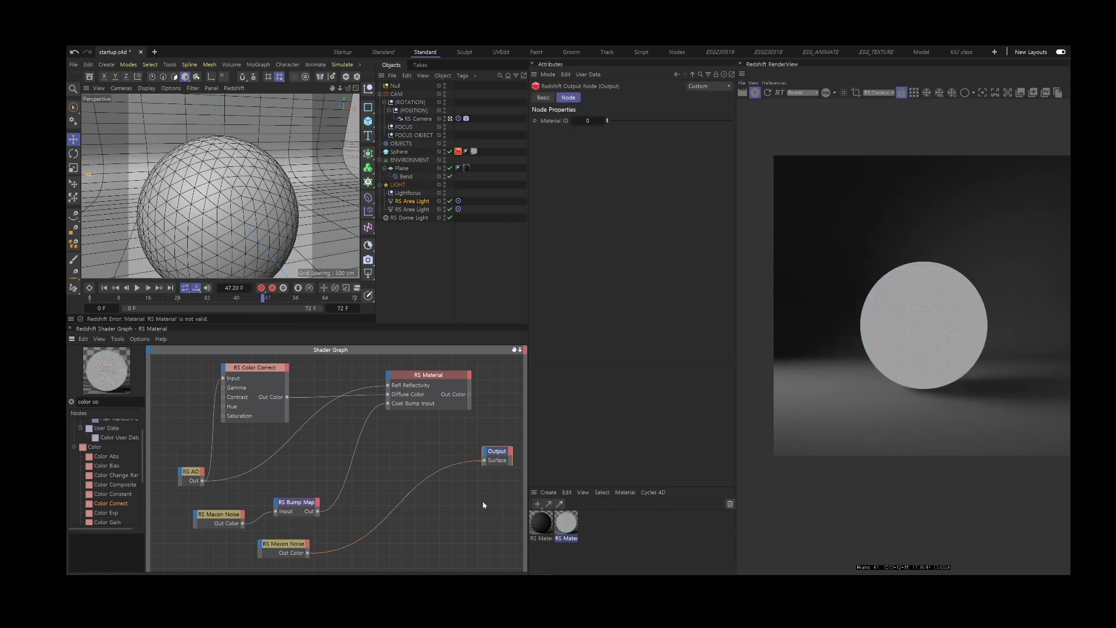
# Set the duplicated RS Maxon Noise's Overall Scale to 1 and reset its Contrast to default.
pyautogui.click(277, 541)
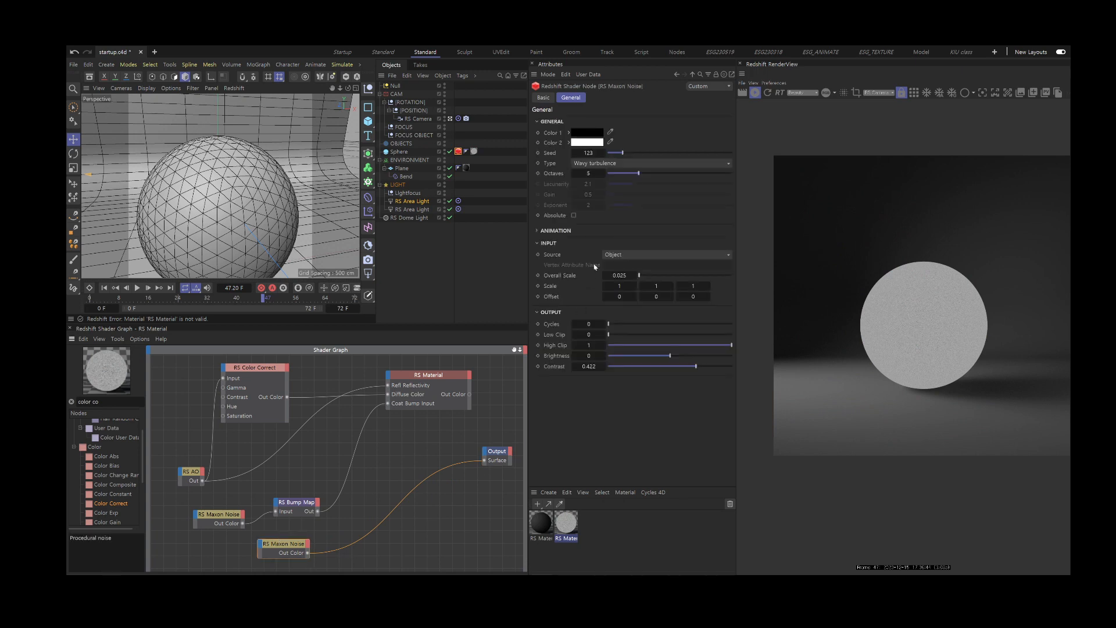
pyautogui.click(619, 275)
pyautogui.write('1')
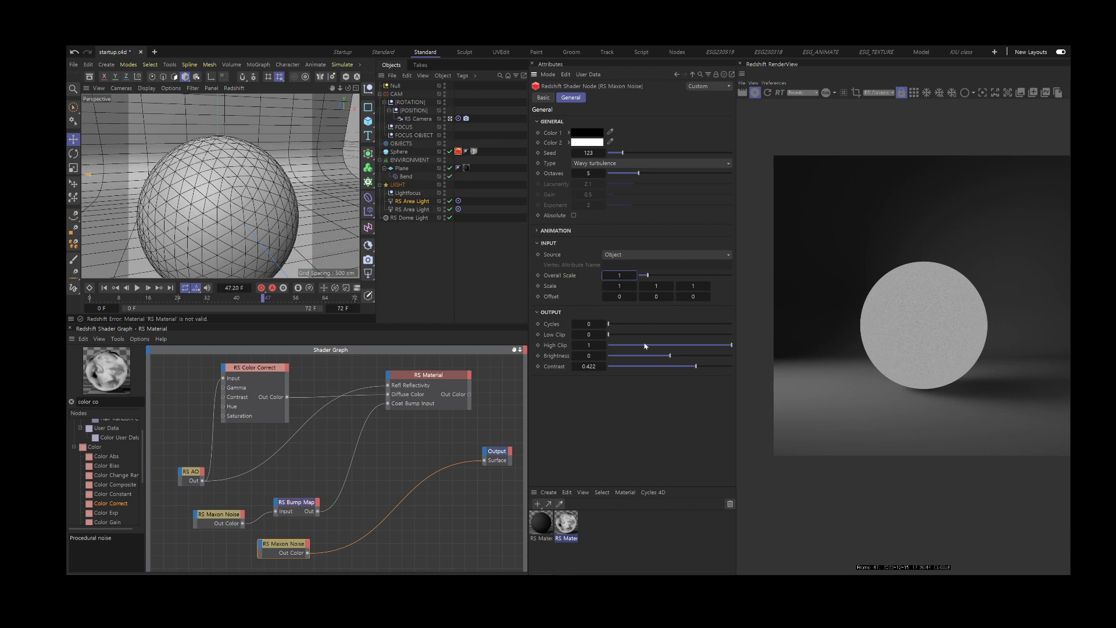
pyautogui.rightClick(558, 368)
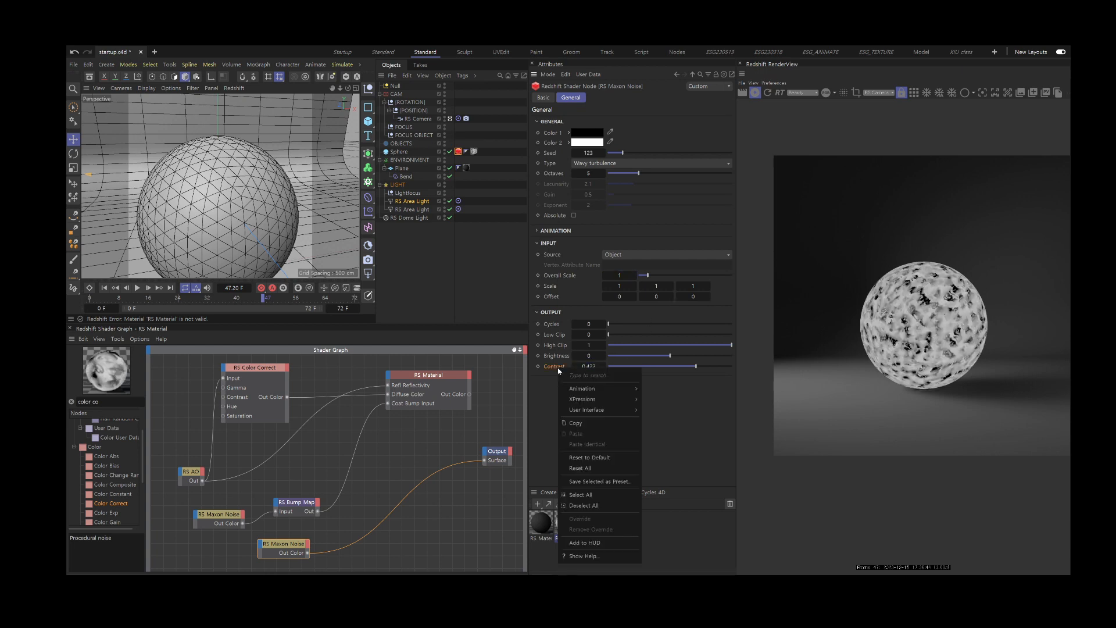
pyautogui.click(587, 458)
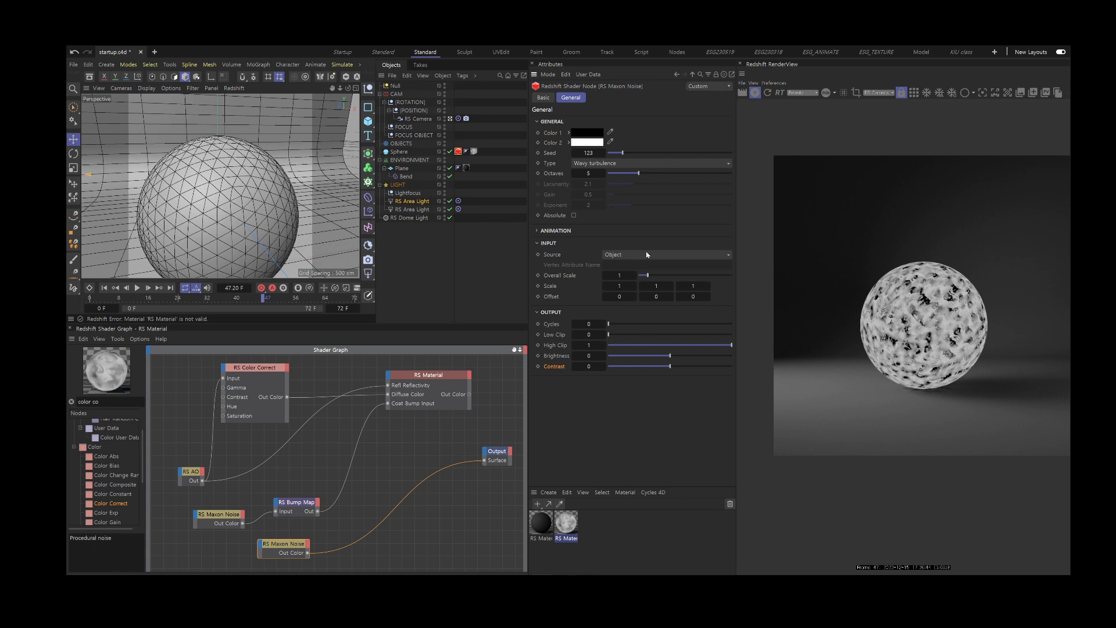
# Change the duplicated RS Maxon Noise's Type to Sema and set its Overall Scale to 5.
pyautogui.click(610, 164)
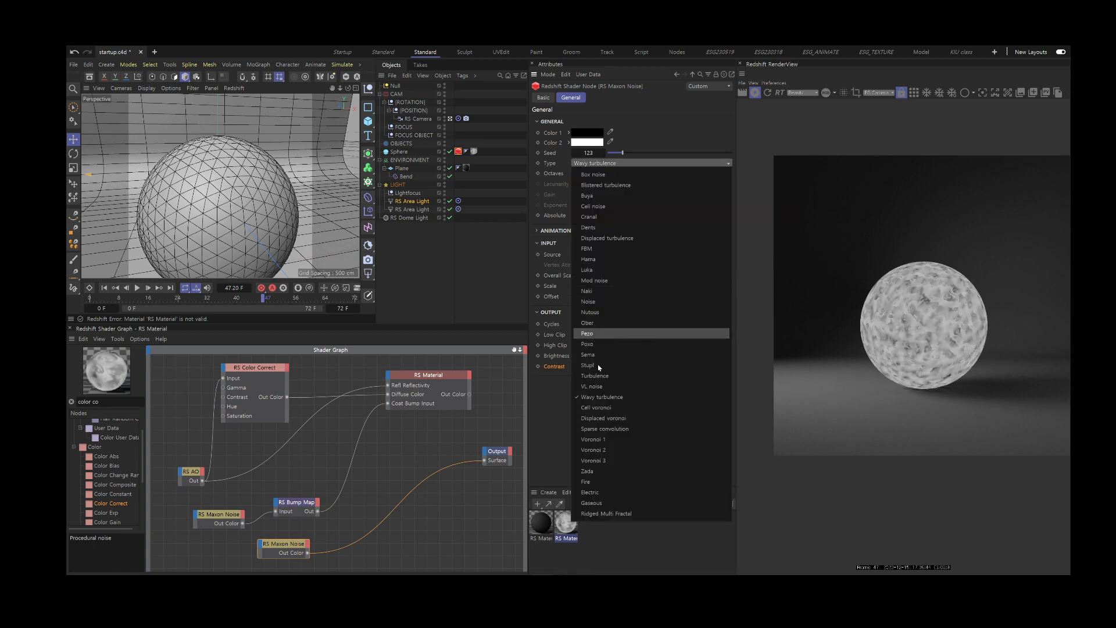
pyautogui.click(666, 355)
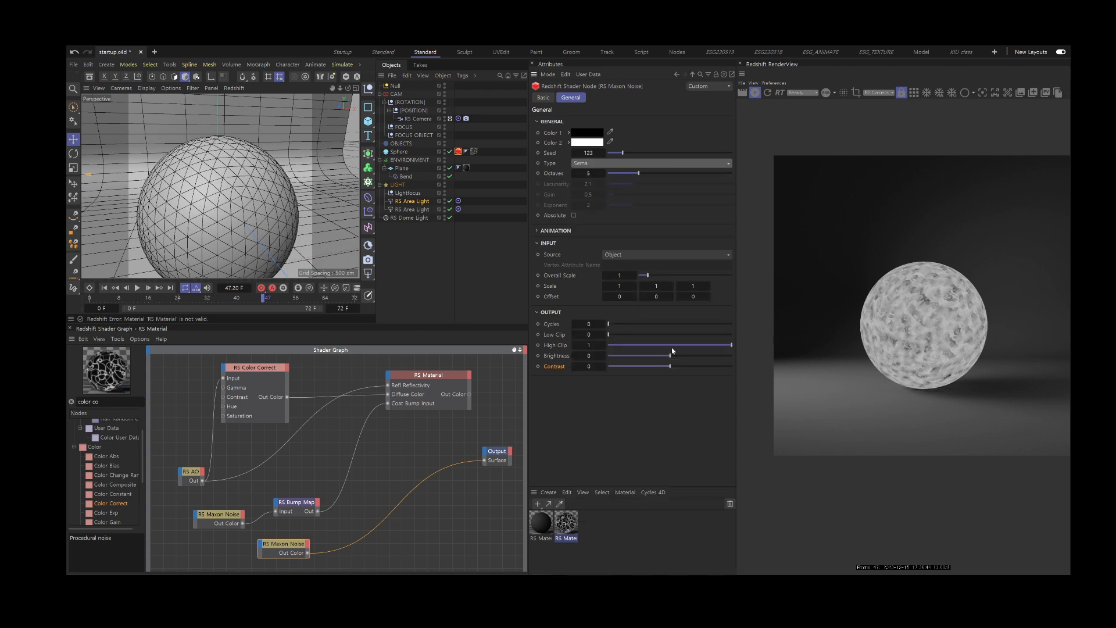
pyautogui.doubleClick(622, 277)
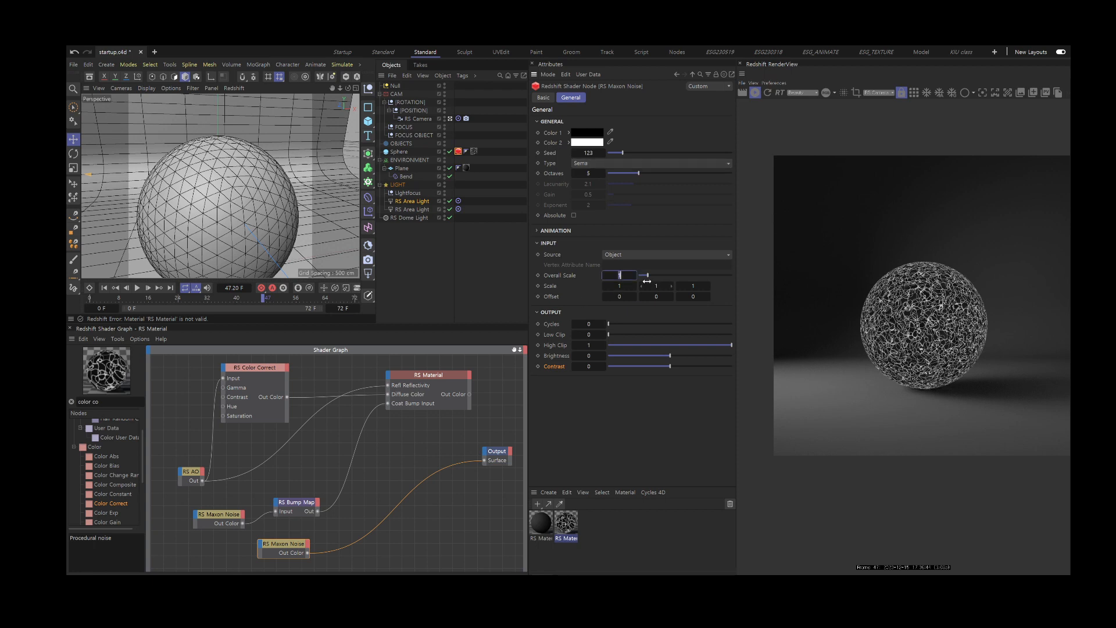
pyautogui.write('5')
pyautogui.press('Return')
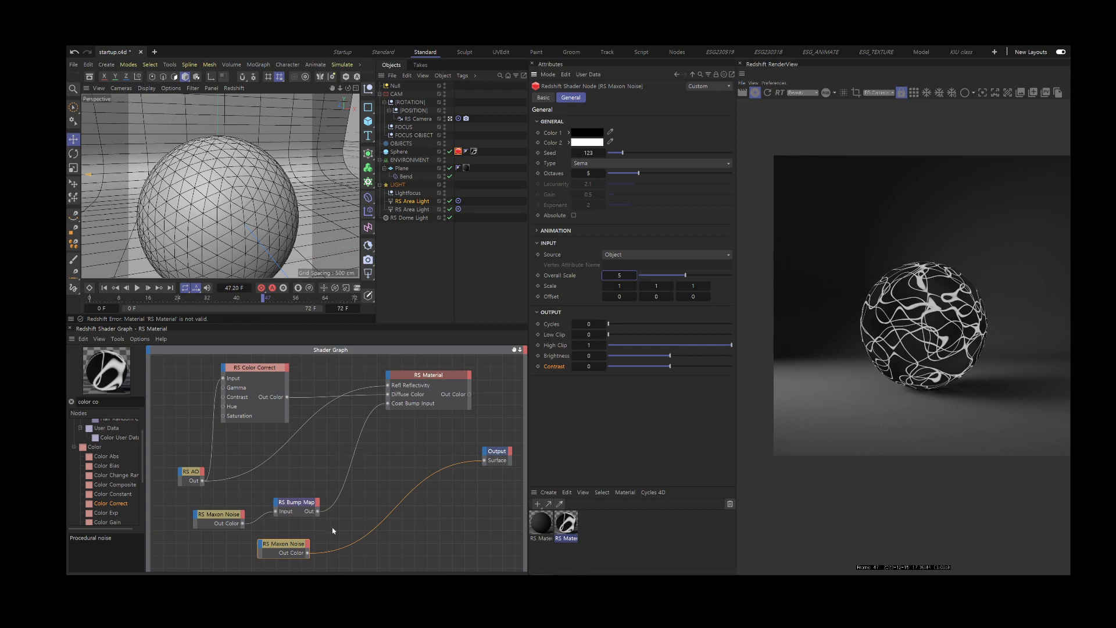
# Reconnect the RS Material's Out Color to the Output's Surface and add a Displacement node beside the duplicated noise.
pyautogui.click(456, 390)
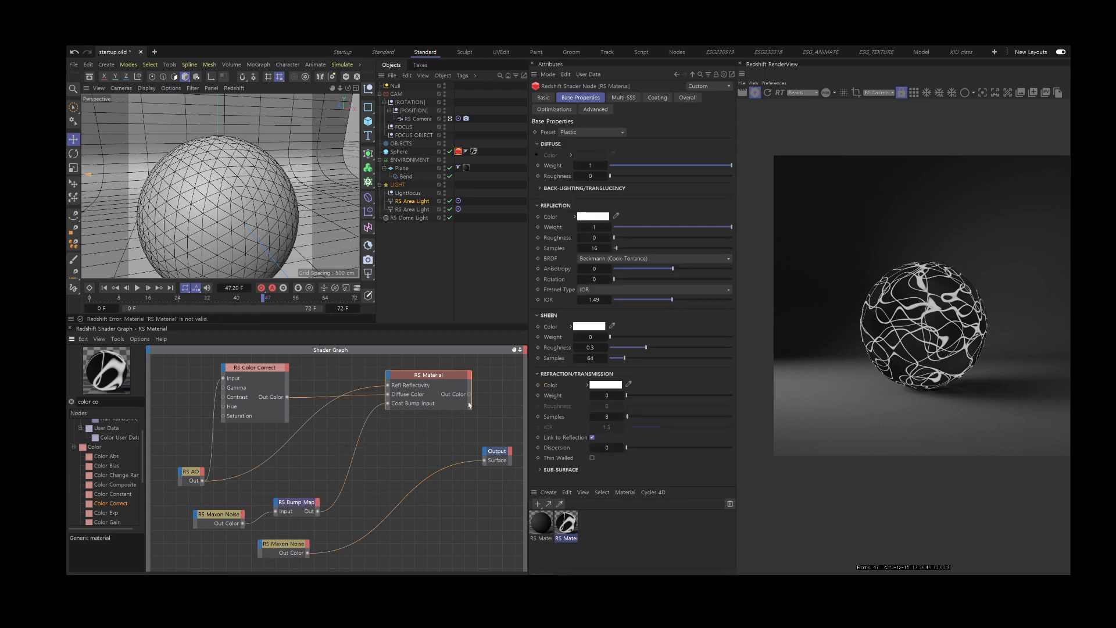
pyautogui.moveTo(469, 394); pyautogui.dragTo(485, 462)
pyautogui.moveTo(85, 401); pyautogui.dragTo(153, 415)
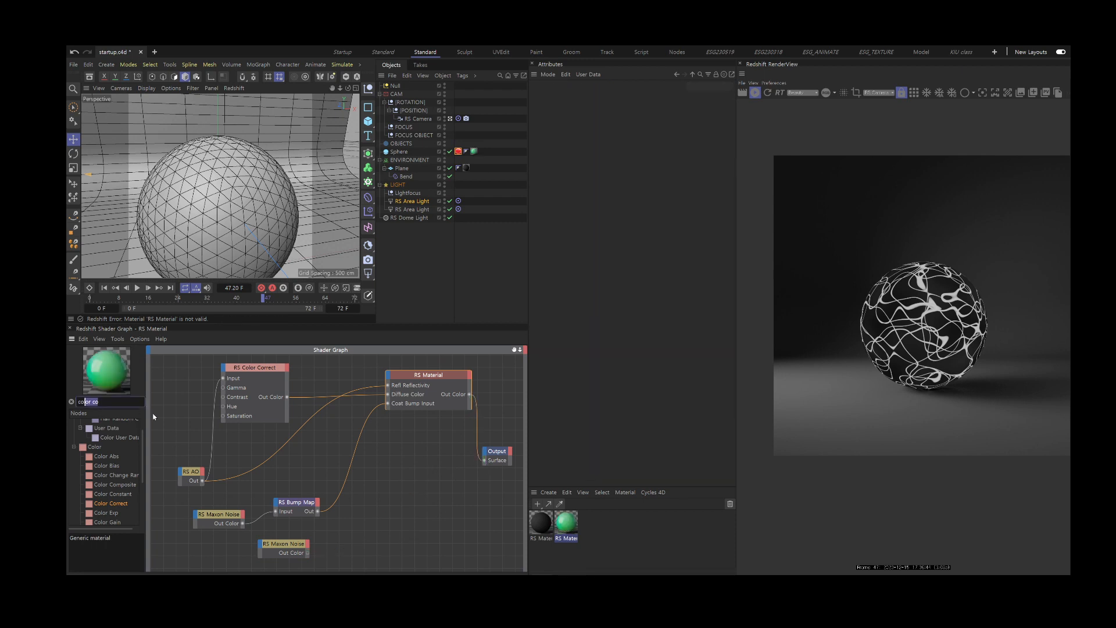
pyautogui.press('BackSpace')
pyautogui.press('BackSpace')
pyautogui.press('BackSpace')
pyautogui.press('BackSpace')
pyautogui.write('id')
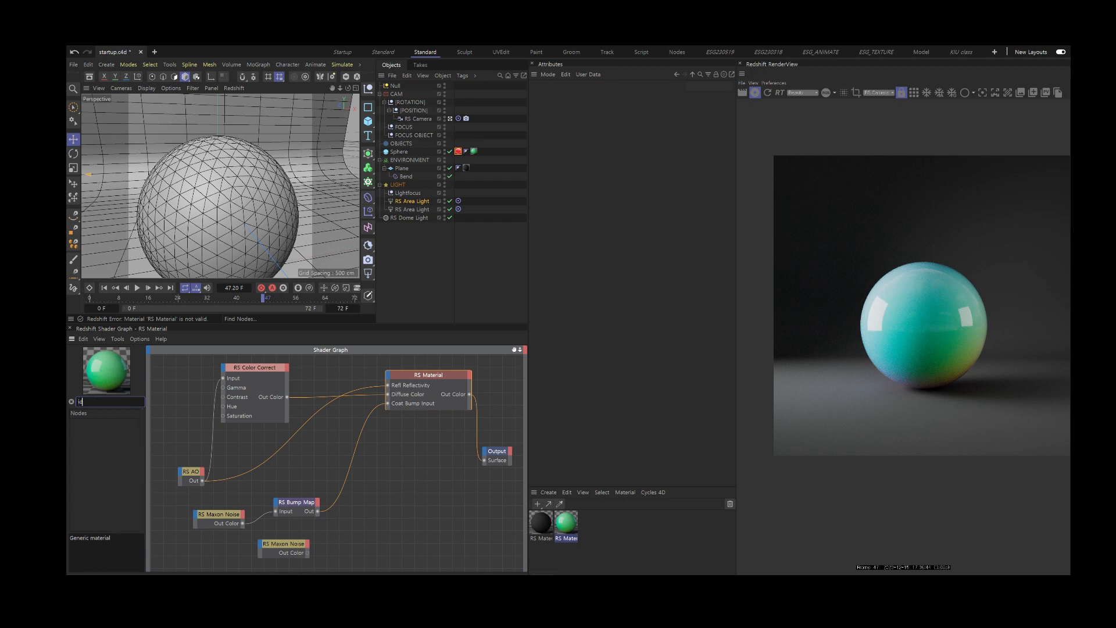
pyautogui.press('BackSpace')
pyautogui.press('BackSpace')
pyautogui.write('di')
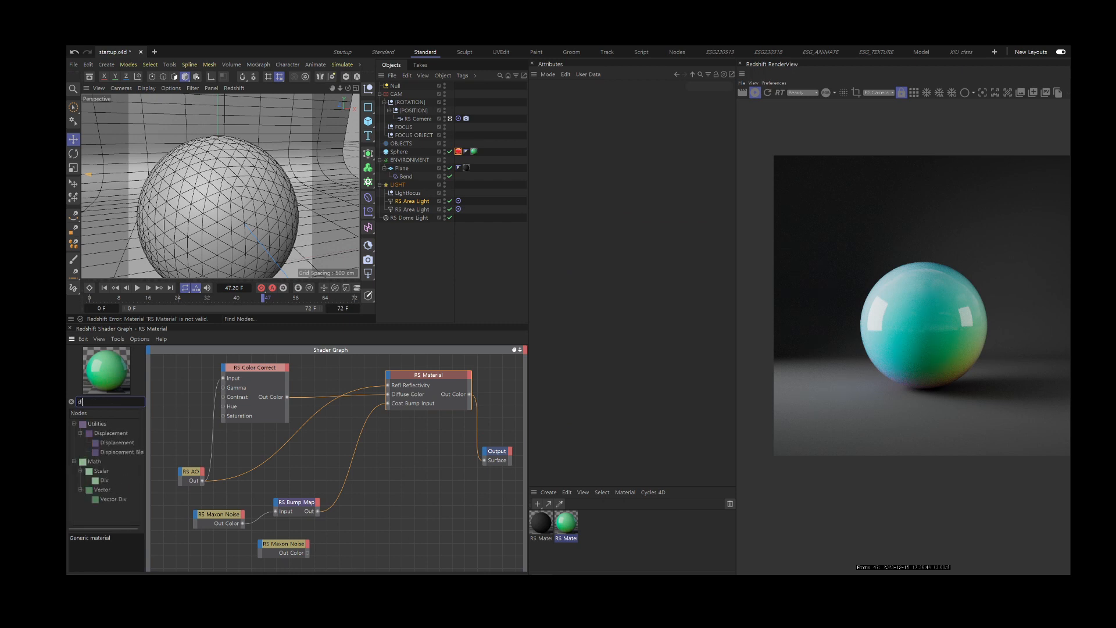
pyautogui.write('s')
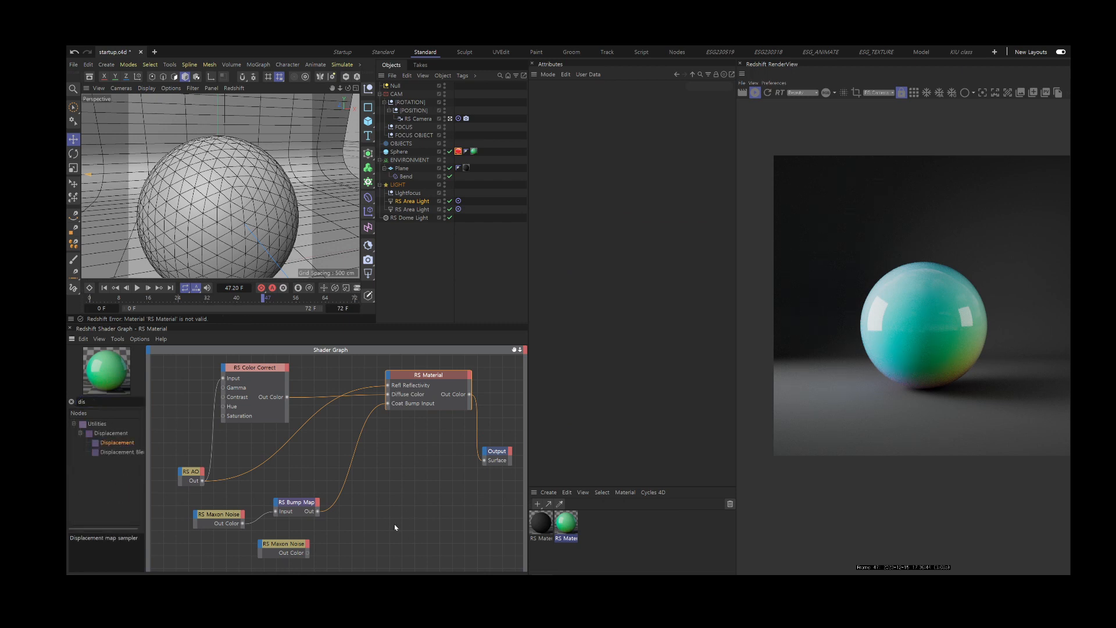
pyautogui.moveTo(395, 527); pyautogui.dragTo(394, 528)
# Connect the duplicated RS Maxon Noise to the RS Displacement's Tex Map, and the displacement's Out to the Output's Displacement.
pyautogui.moveTo(307, 553); pyautogui.dragTo(394, 519)
pyautogui.moveTo(411, 536)
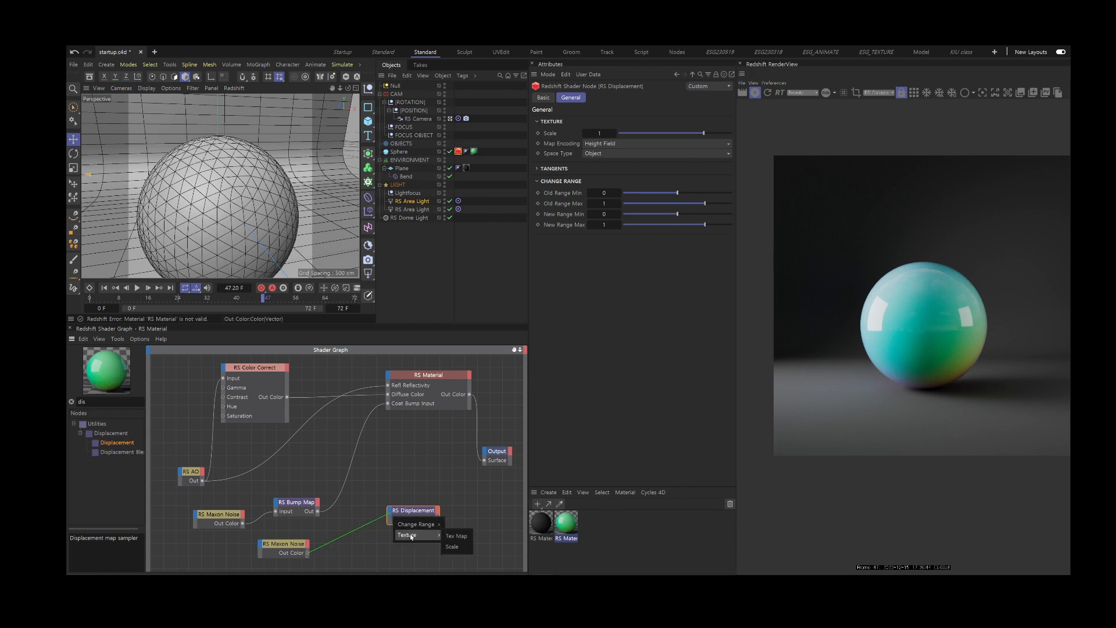
pyautogui.click(456, 537)
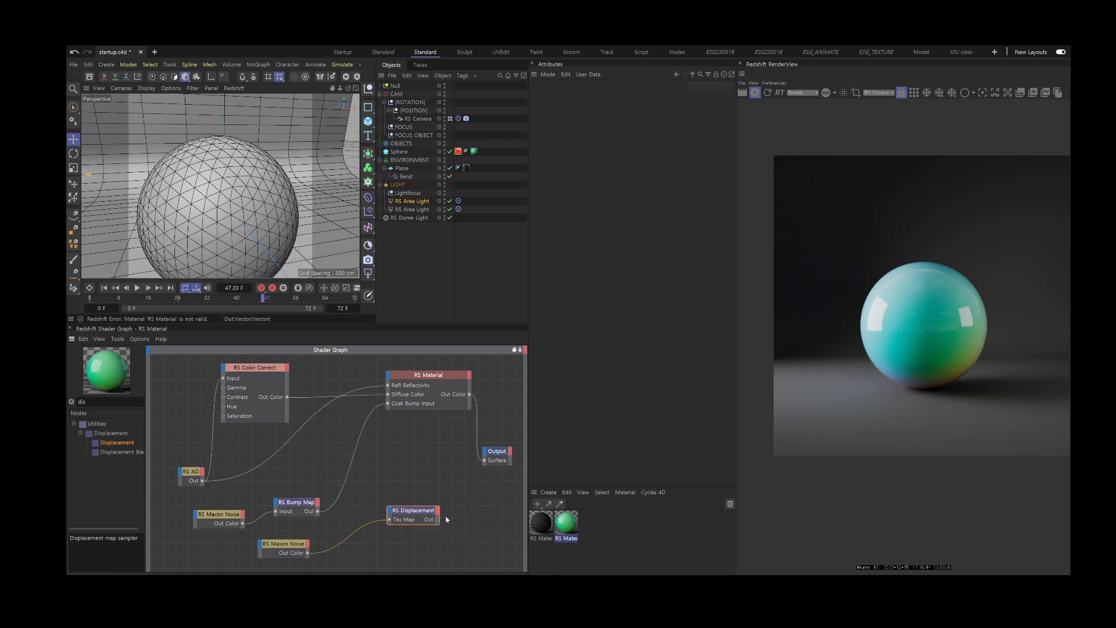
pyautogui.moveTo(478, 473); pyautogui.dragTo(485, 459)
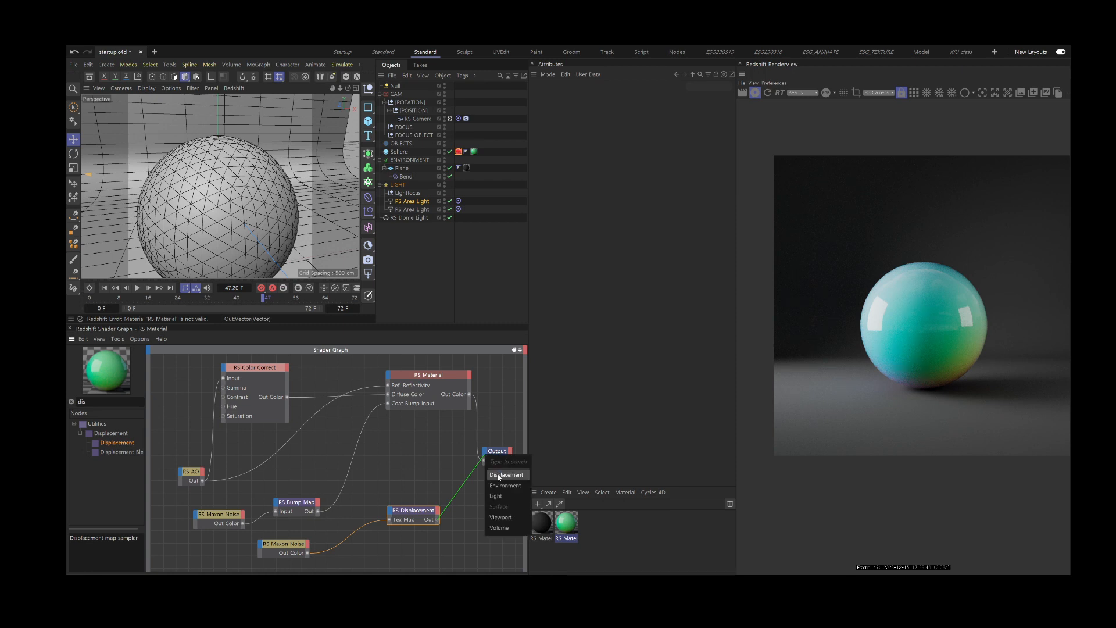
pyautogui.click(499, 476)
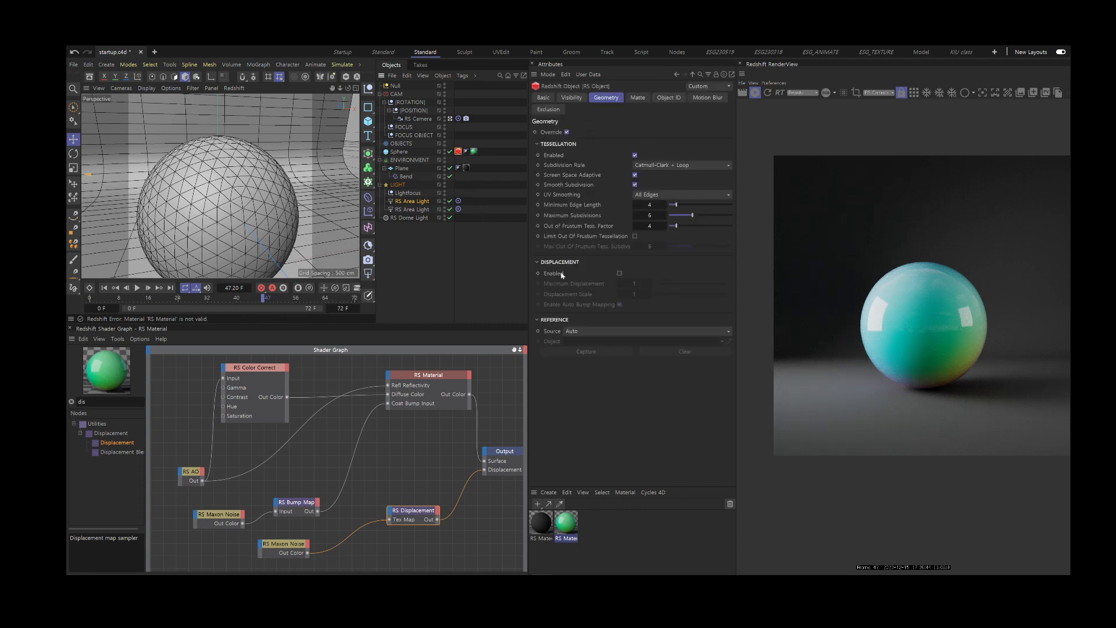
# Enable displacement in the sphere's Redshift Object settings and switch the render from the RS Camera to the close-up perspective view.
pyautogui.click(619, 273)
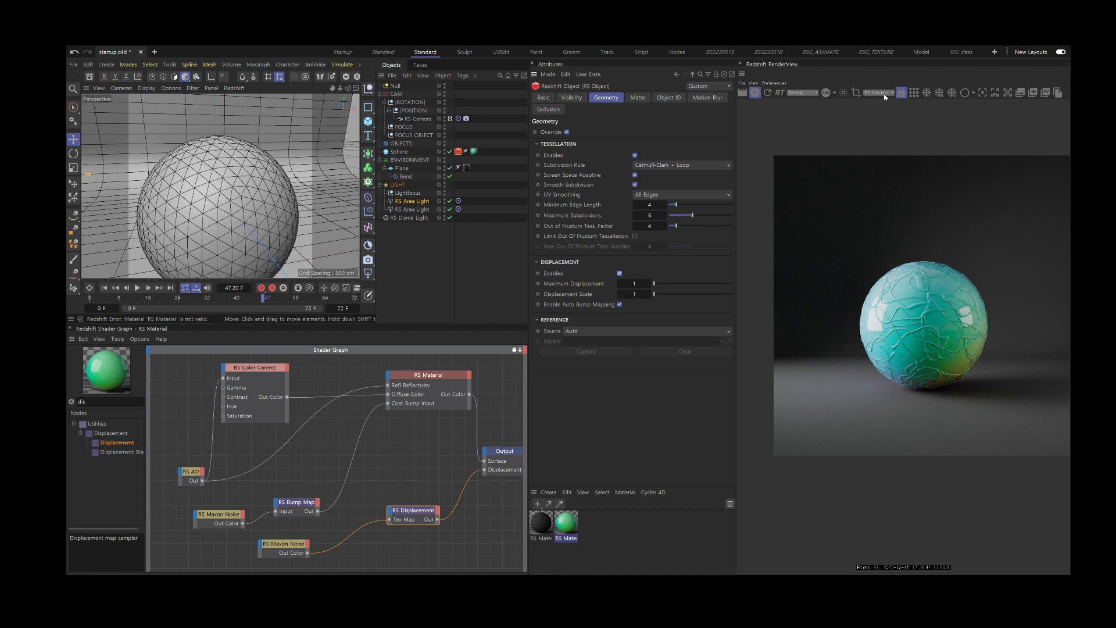
pyautogui.click(884, 95)
pyautogui.click(880, 101)
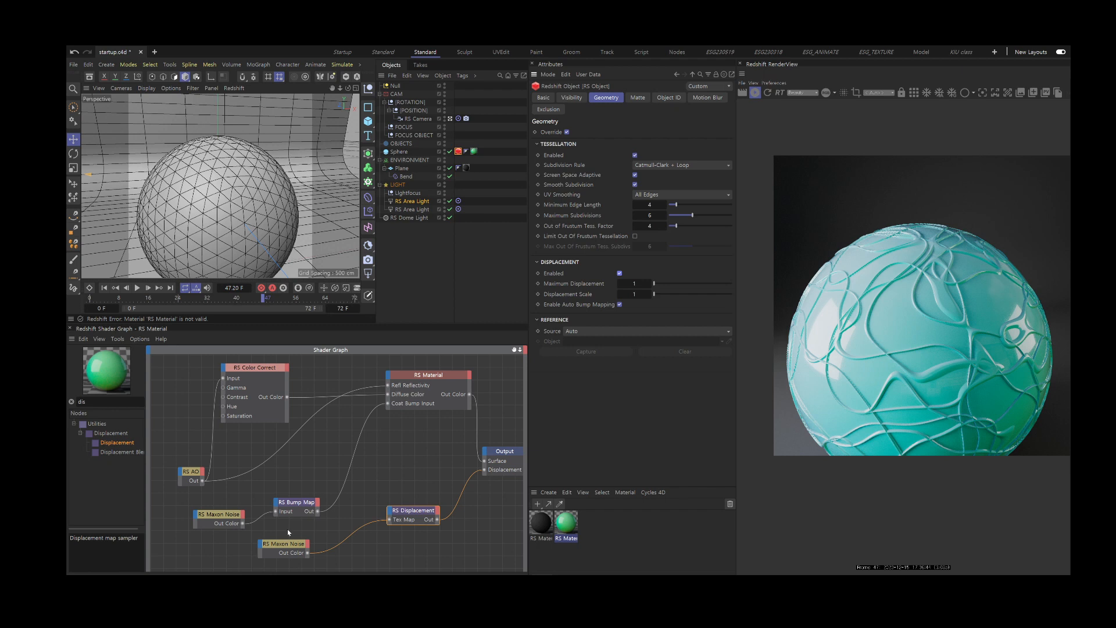
# Preview the Sema RS Maxon Noise directly on the sphere's surface and restore the RS Material as the Surface output.
pyautogui.click(271, 545)
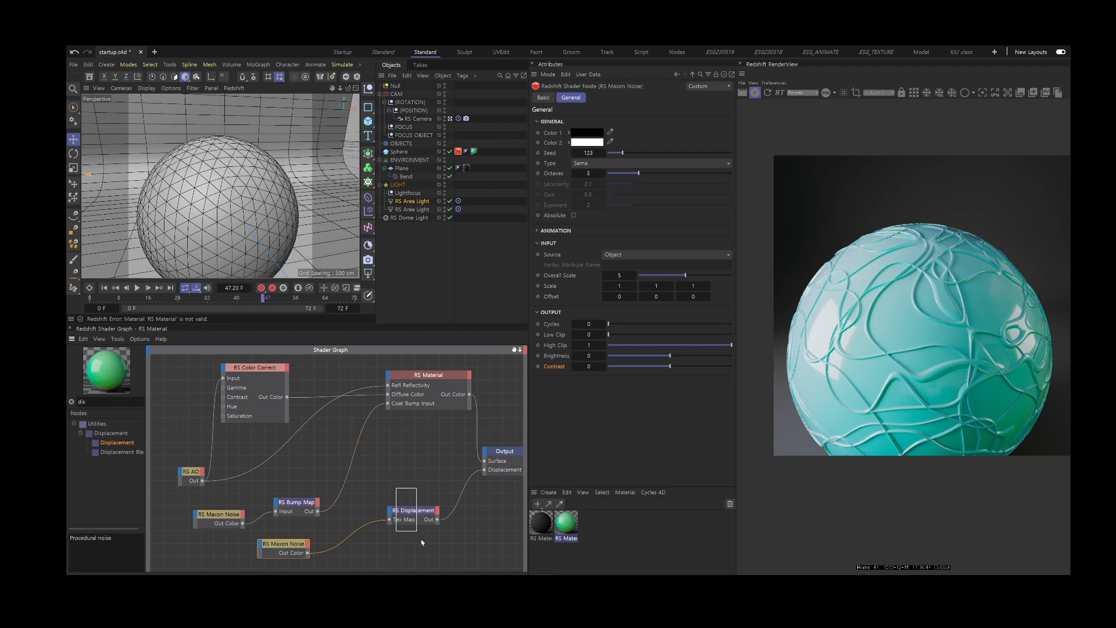
pyautogui.click(411, 513)
pyautogui.moveTo(243, 539); pyautogui.dragTo(297, 556)
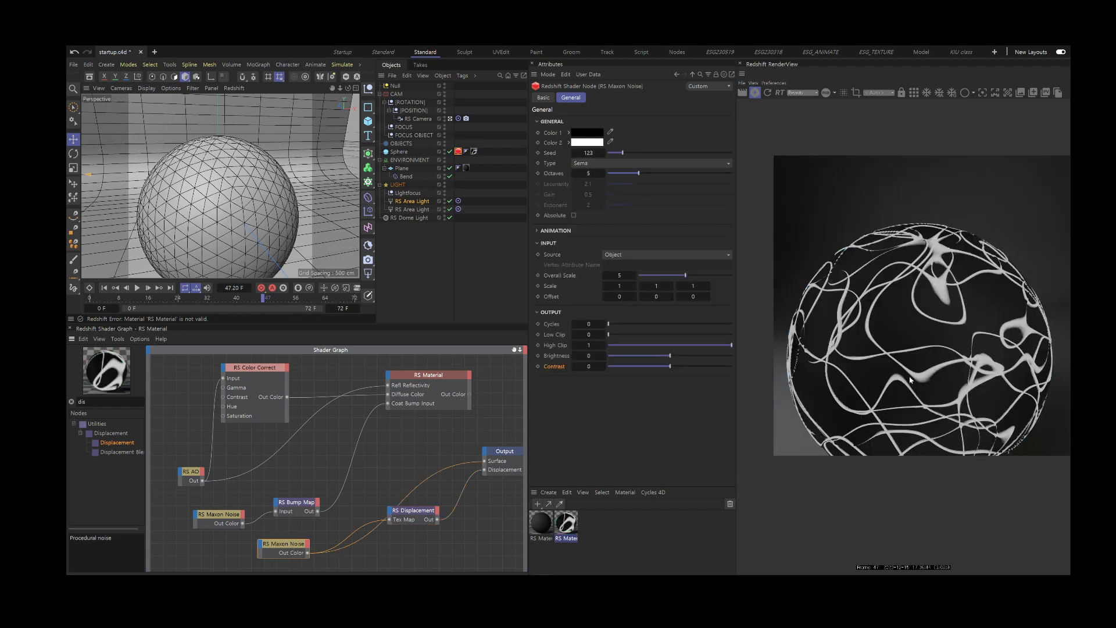
pyautogui.click(446, 402)
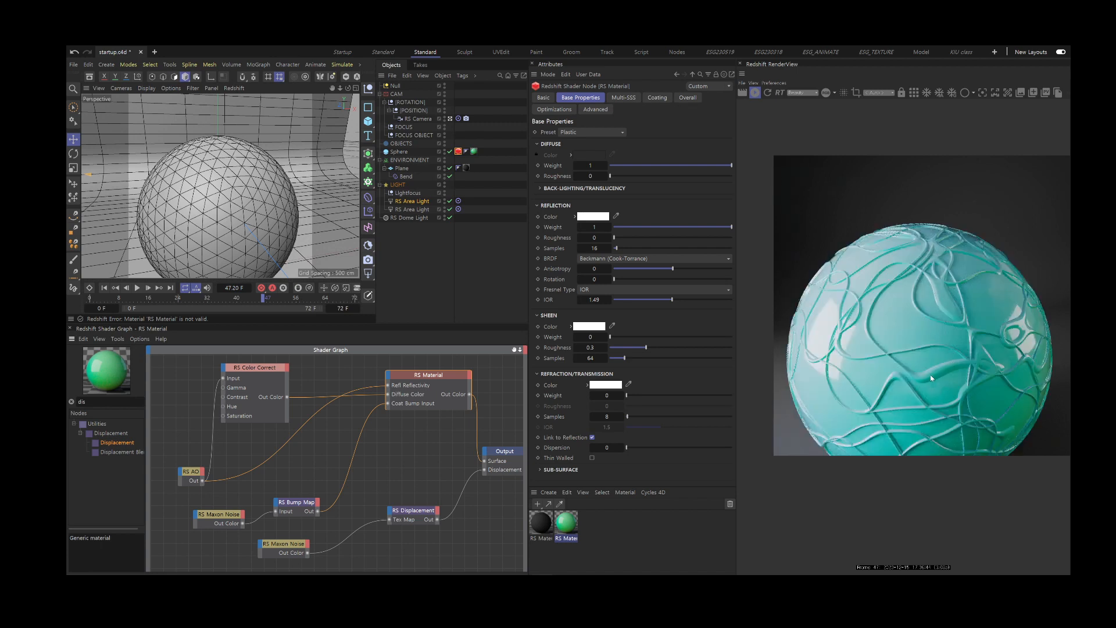
pyautogui.click(298, 547)
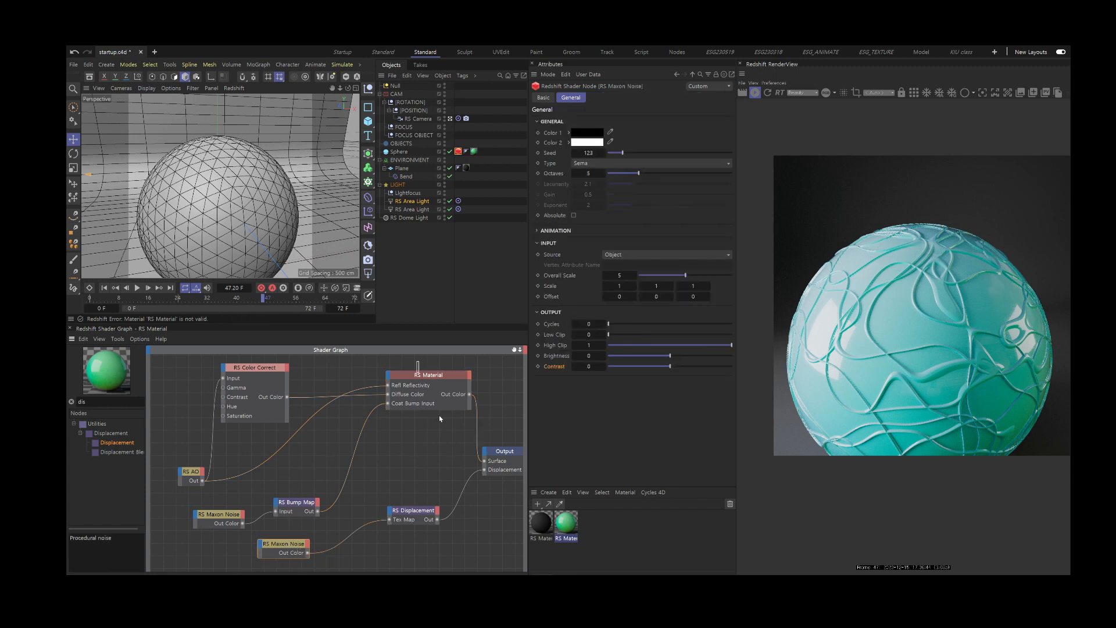
pyautogui.moveTo(417, 362); pyautogui.dragTo(440, 419)
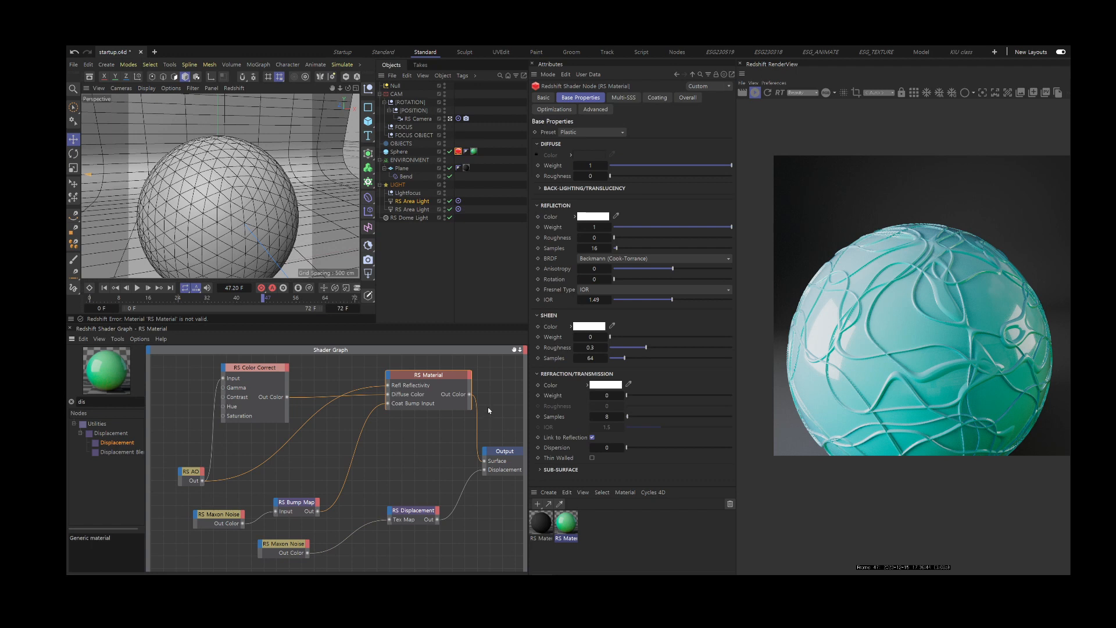
# Move the RS AO node up beside the RS Color Correct and shift the RS Color Correct slightly up in the graph.
pyautogui.moveTo(188, 472); pyautogui.dragTo(175, 425)
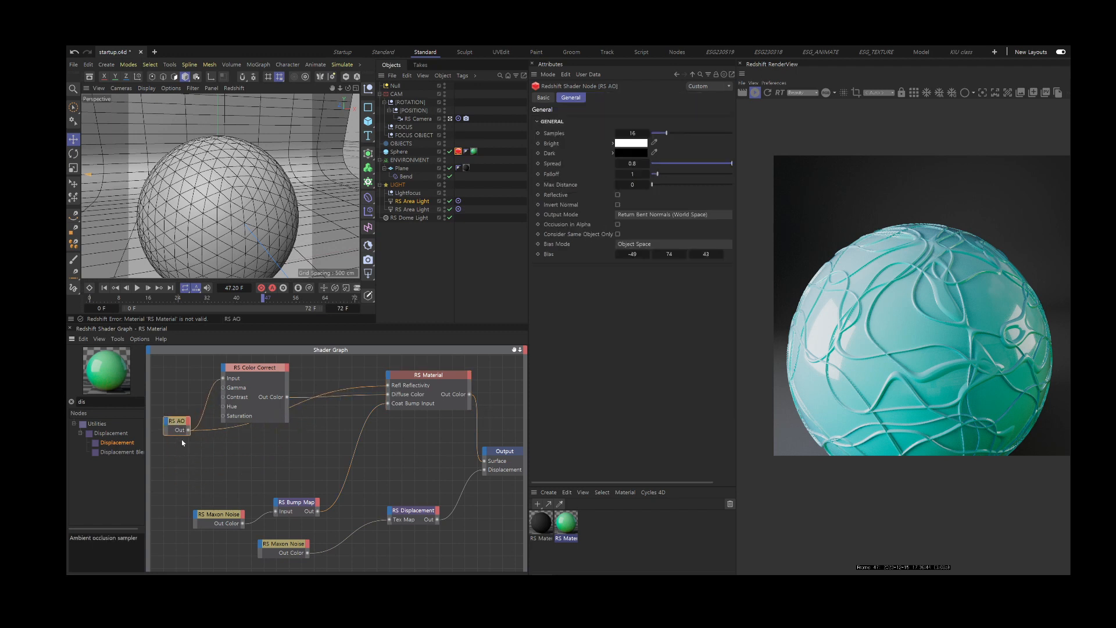
pyautogui.click(183, 443)
pyautogui.click(181, 424)
pyautogui.moveTo(263, 375); pyautogui.dragTo(259, 365)
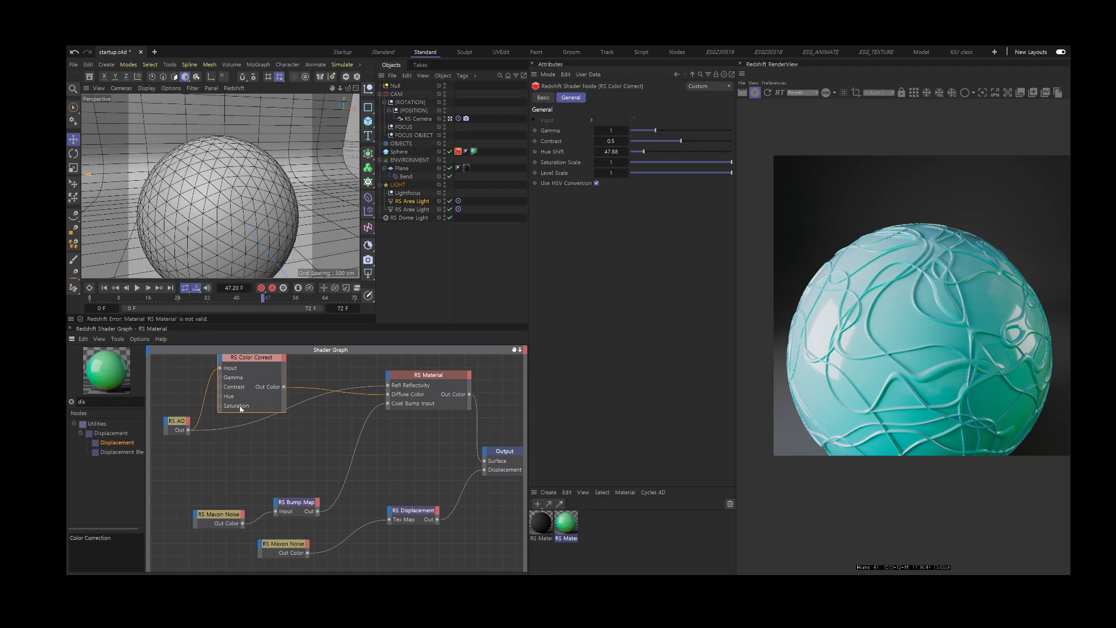
# Preview the RS AO colors directly on the sphere's surface and return the Surface output to the RS Material.
pyautogui.click(173, 420)
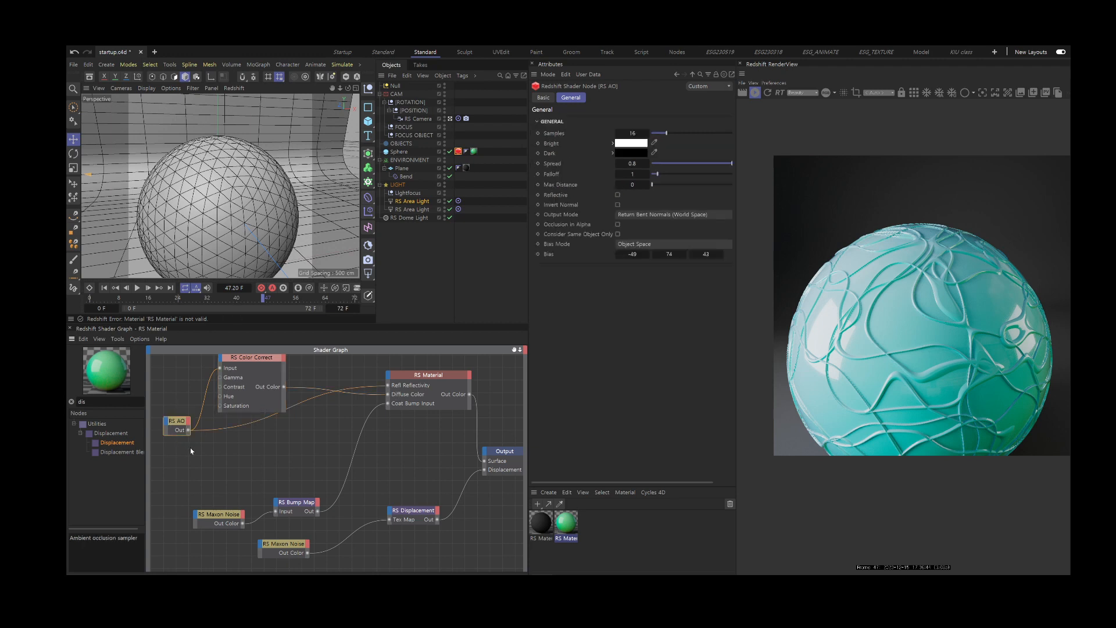
pyautogui.press('s')
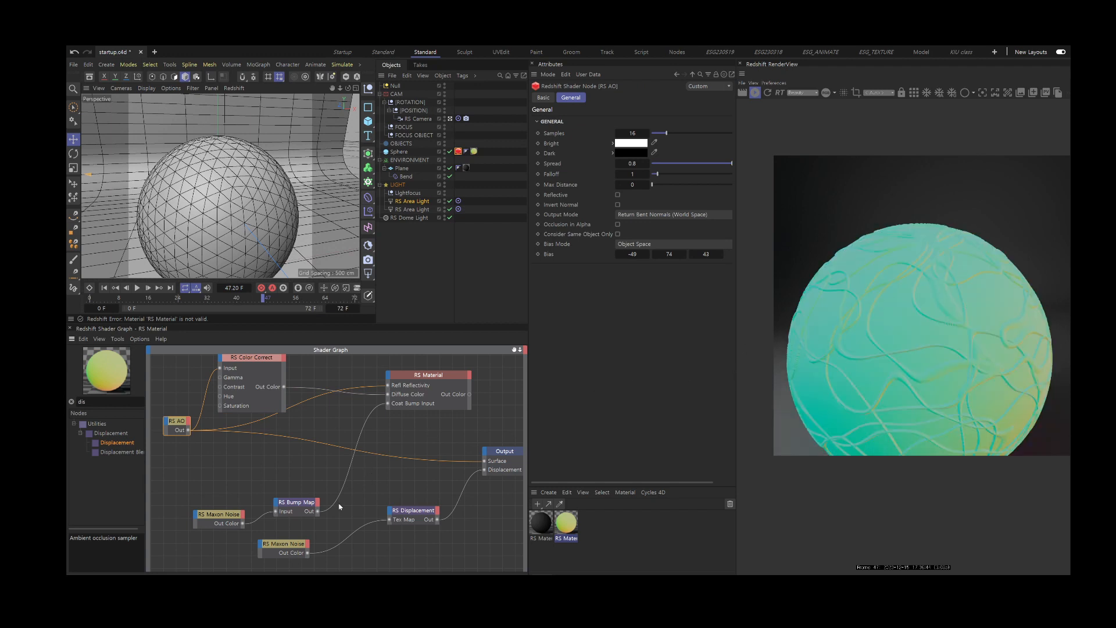
pyautogui.moveTo(430, 364); pyautogui.dragTo(486, 463)
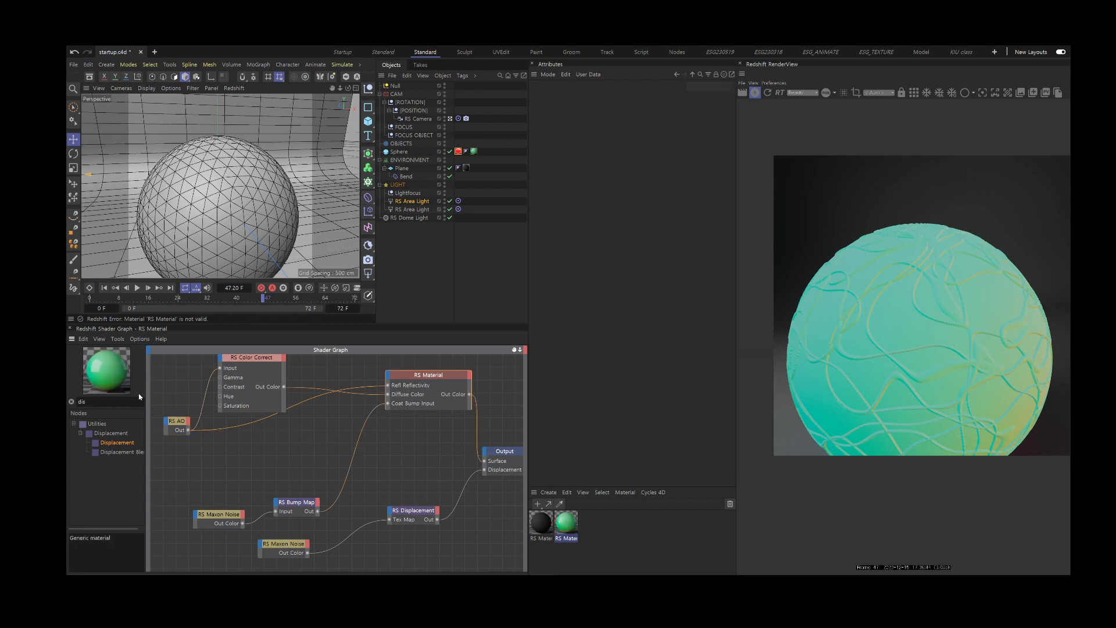
# Add a Color Layer node, connecting the RS Color Correct to its Base Color and its Out Color to the RS Material's Diffuse Color.
pyautogui.click(125, 401)
pyautogui.write('color')
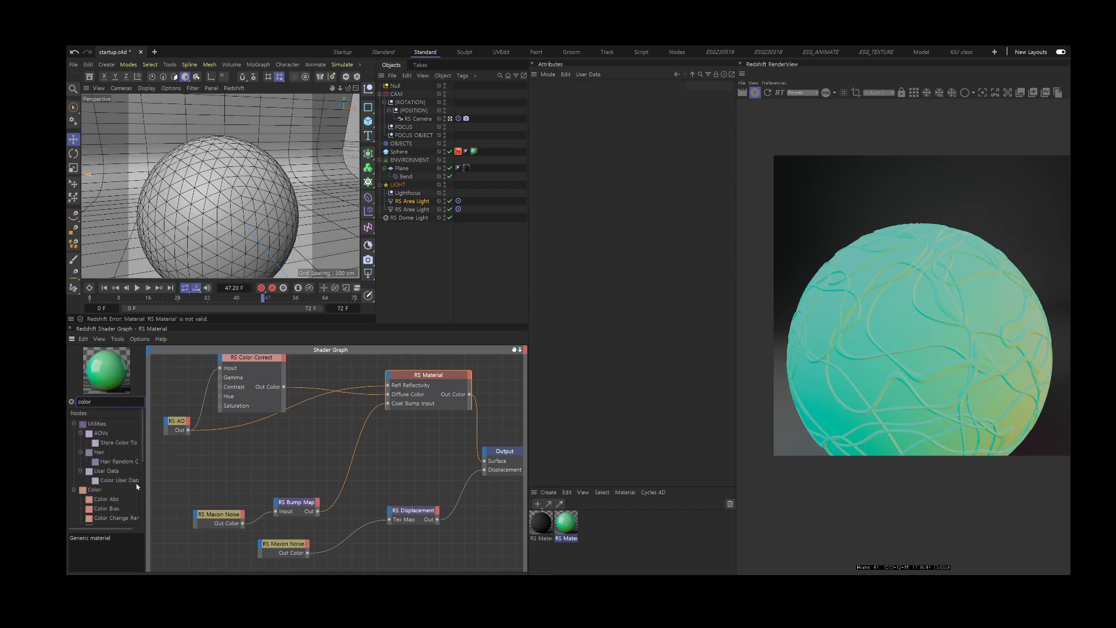
pyautogui.scroll(-3, 142, 468)
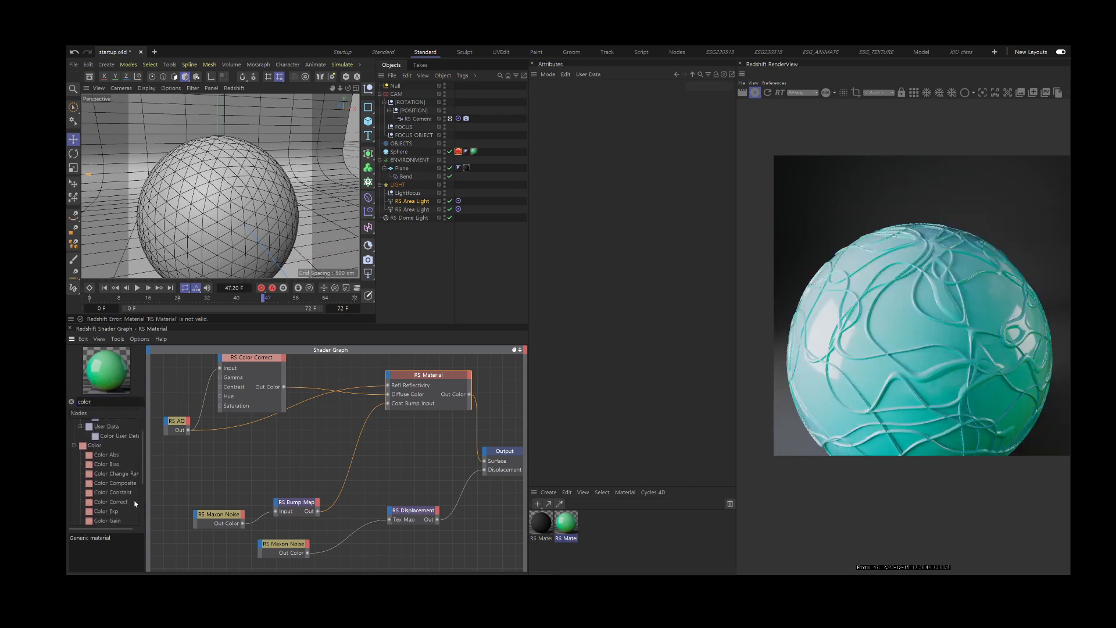
pyautogui.scroll(-3, 142, 482)
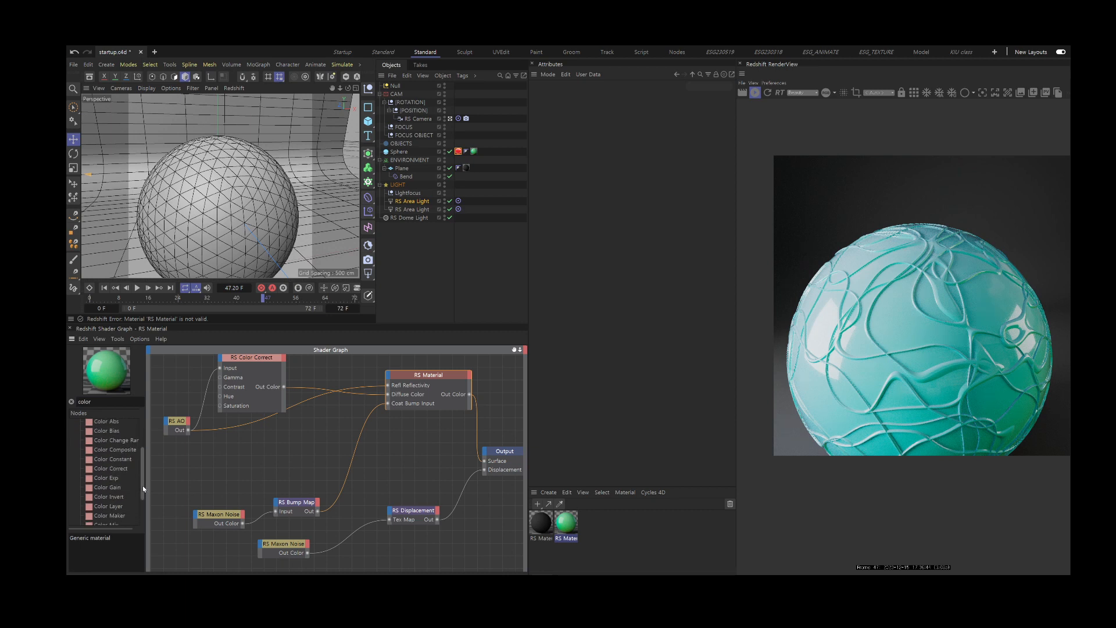
pyautogui.scroll(-1, 142, 486)
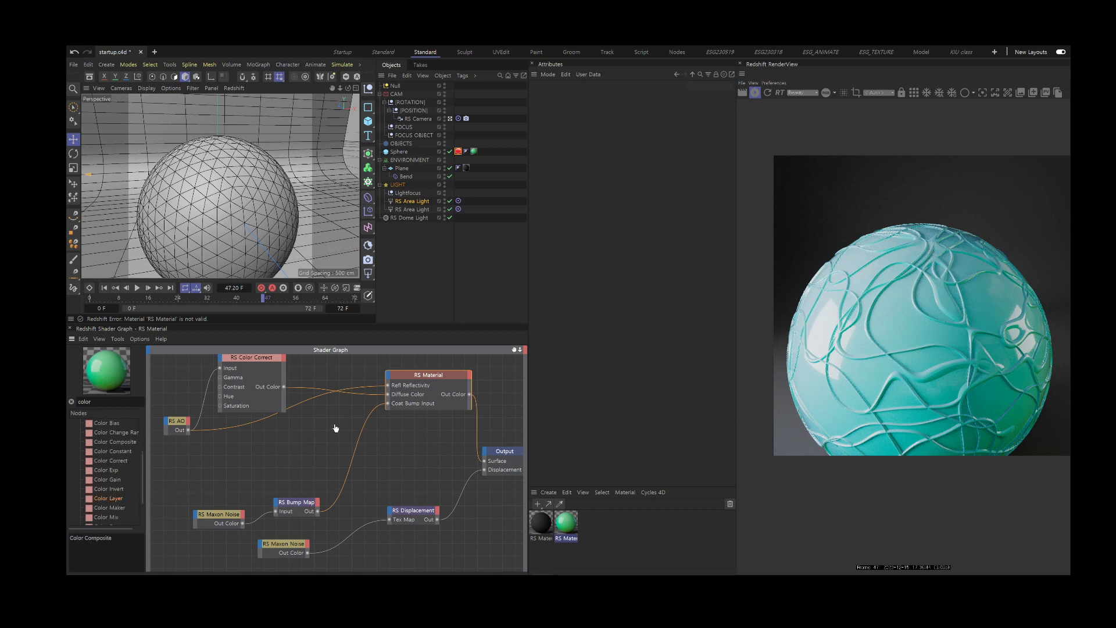
pyautogui.moveTo(108, 498); pyautogui.dragTo(335, 429)
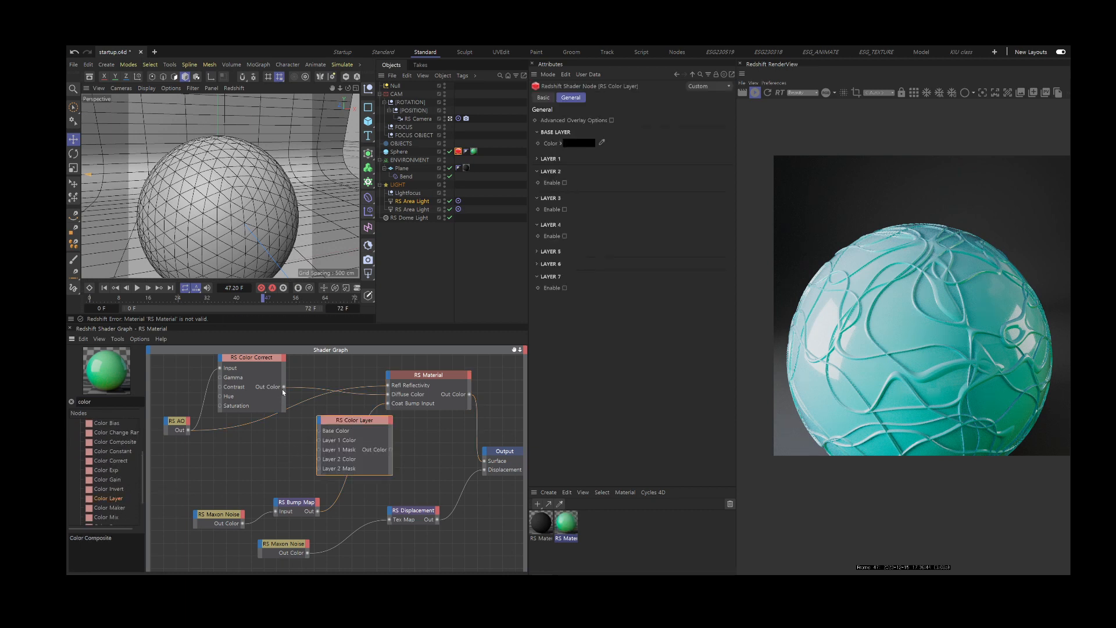
pyautogui.moveTo(283, 387); pyautogui.dragTo(320, 433)
pyautogui.moveTo(386, 453); pyautogui.dragTo(388, 394)
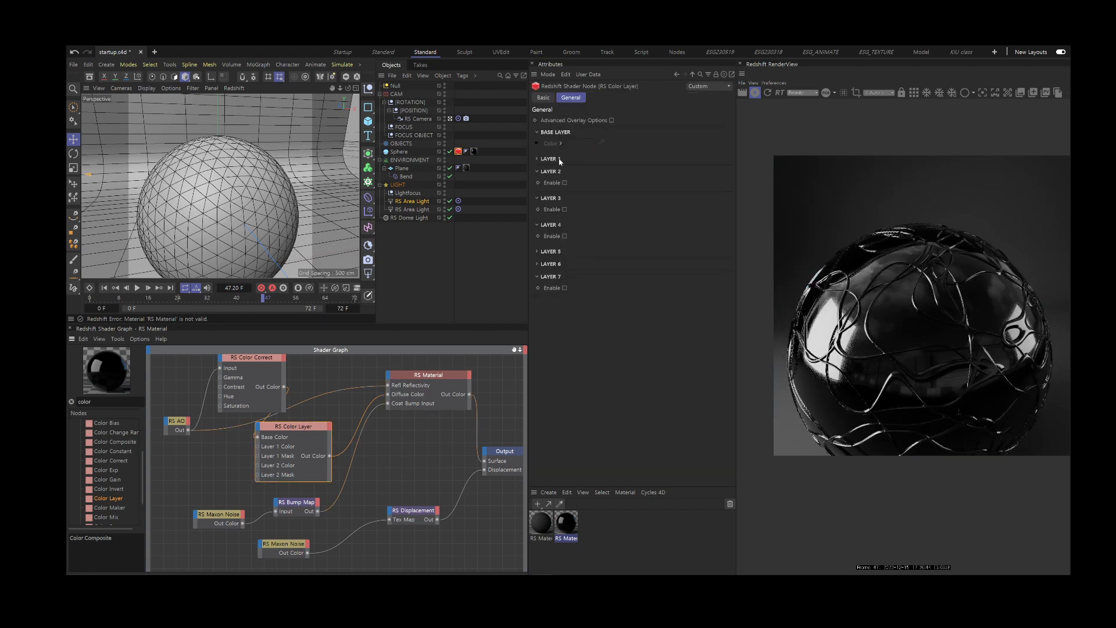
# Expand the RS Color Layer's Layer 1 settings and disable that layer.
pyautogui.click(549, 159)
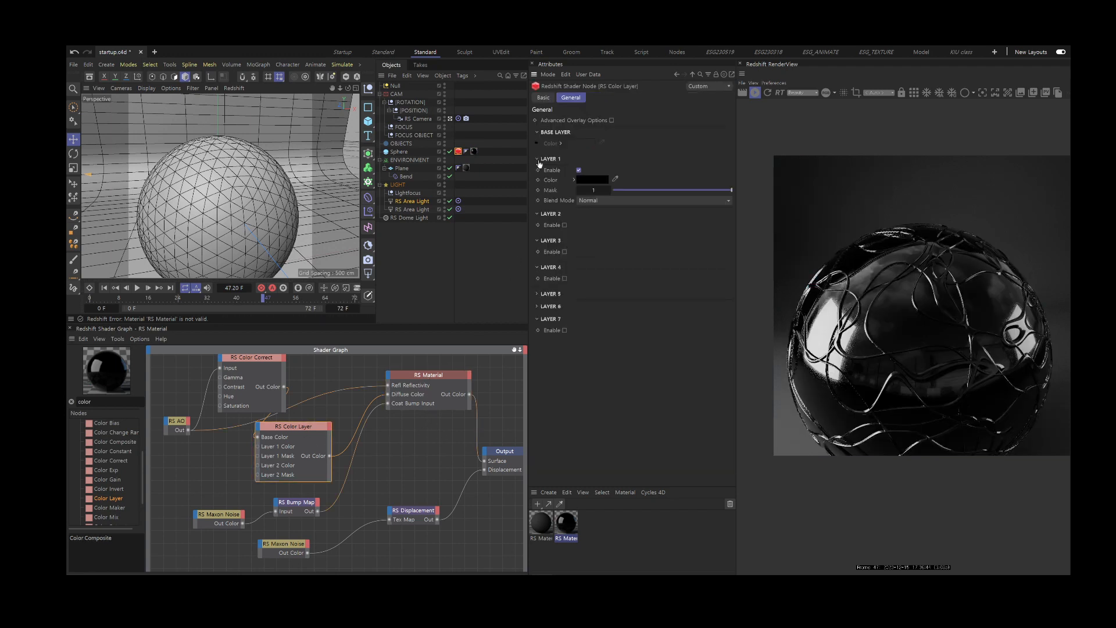
pyautogui.click(579, 170)
pyautogui.click(579, 170)
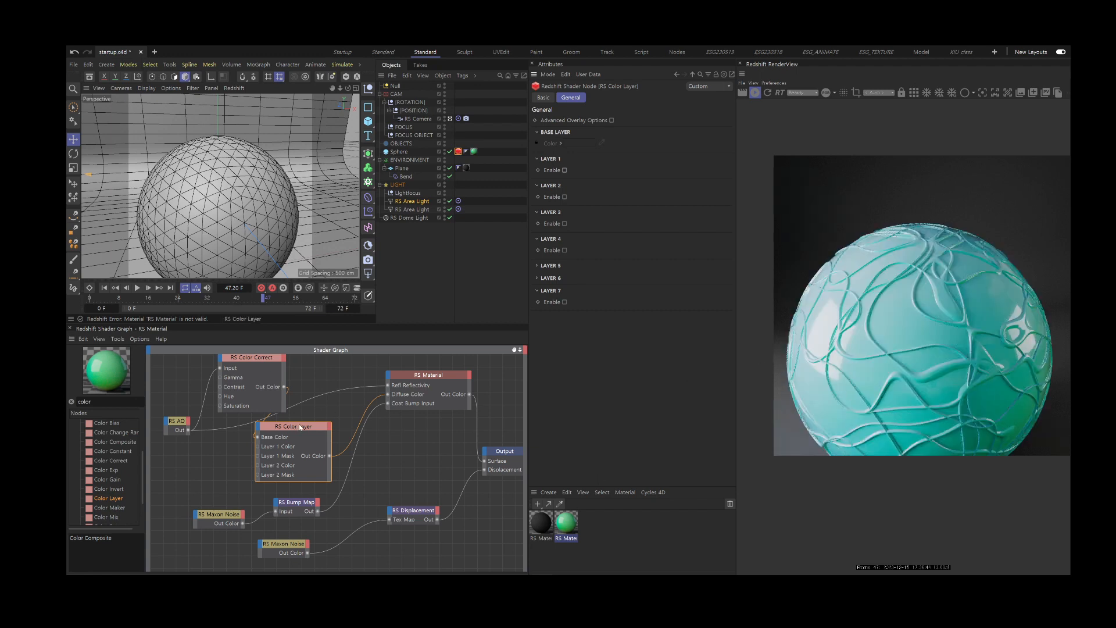
# Preview the RS Color Correct and RS AO outputs on the sphere's surface to compare their colors.
pyautogui.click(265, 361)
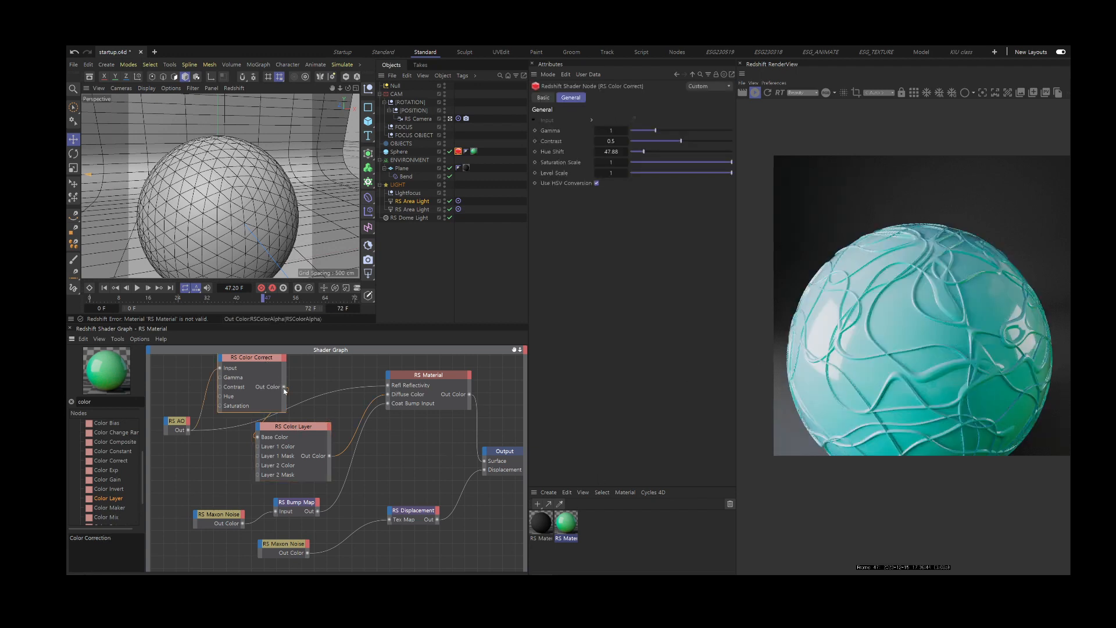
pyautogui.click(293, 368)
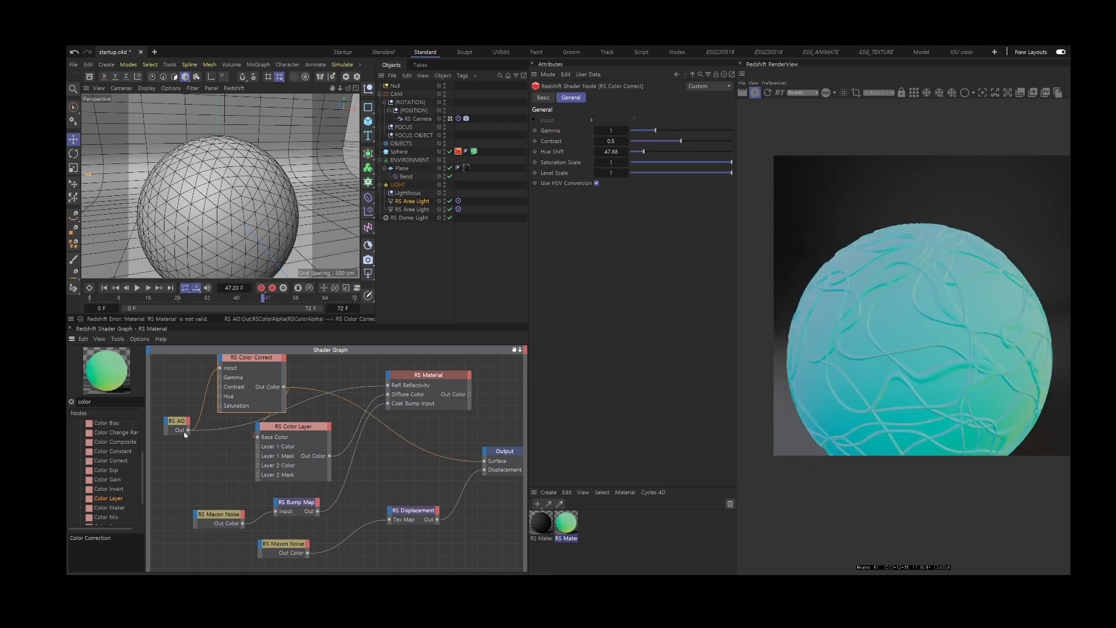
pyautogui.moveTo(169, 405); pyautogui.dragTo(195, 457)
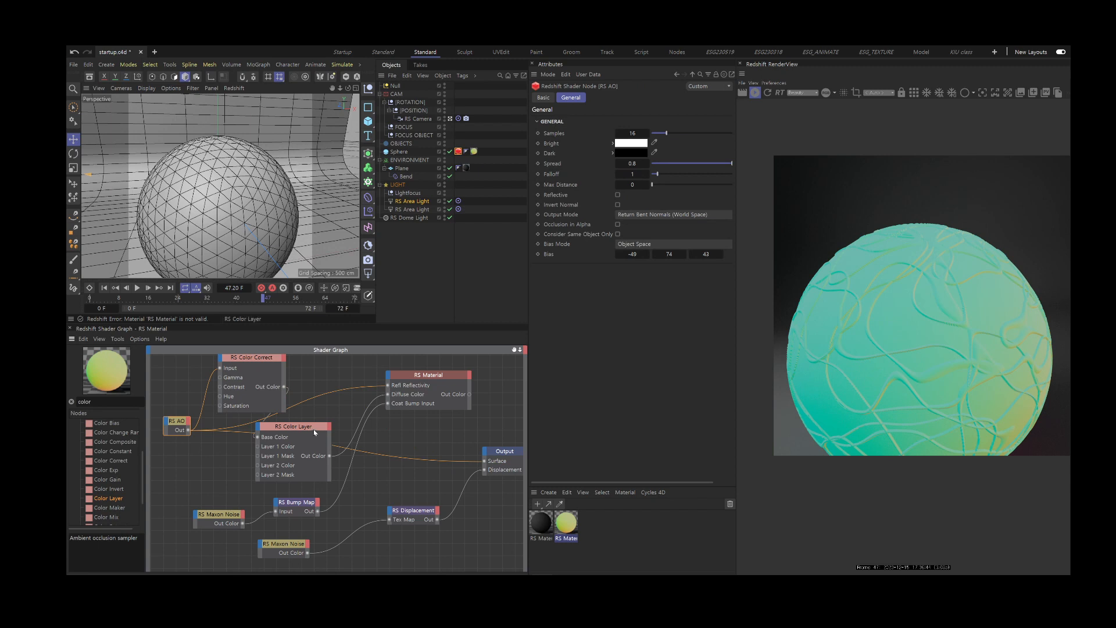
# Spread out the RS Color Layer and RS Material nodes and connect the RS Color Layer's Out Color to the Output's Surface.
pyautogui.moveTo(316, 432); pyautogui.dragTo(332, 425)
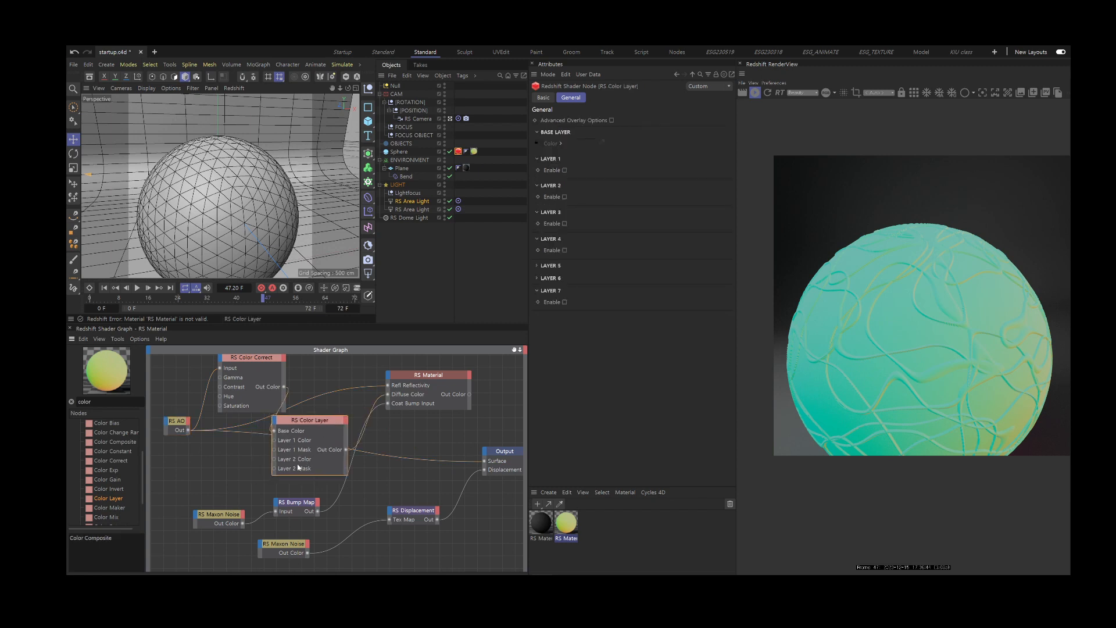
pyautogui.moveTo(297, 468); pyautogui.dragTo(298, 466)
pyautogui.click(450, 401)
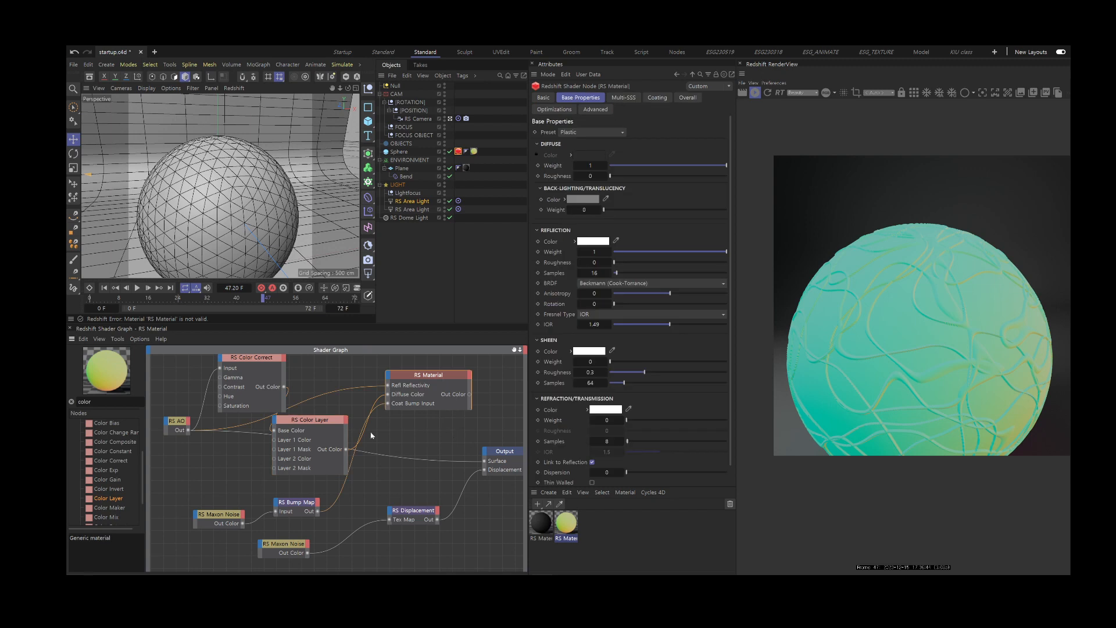
pyautogui.click(318, 432)
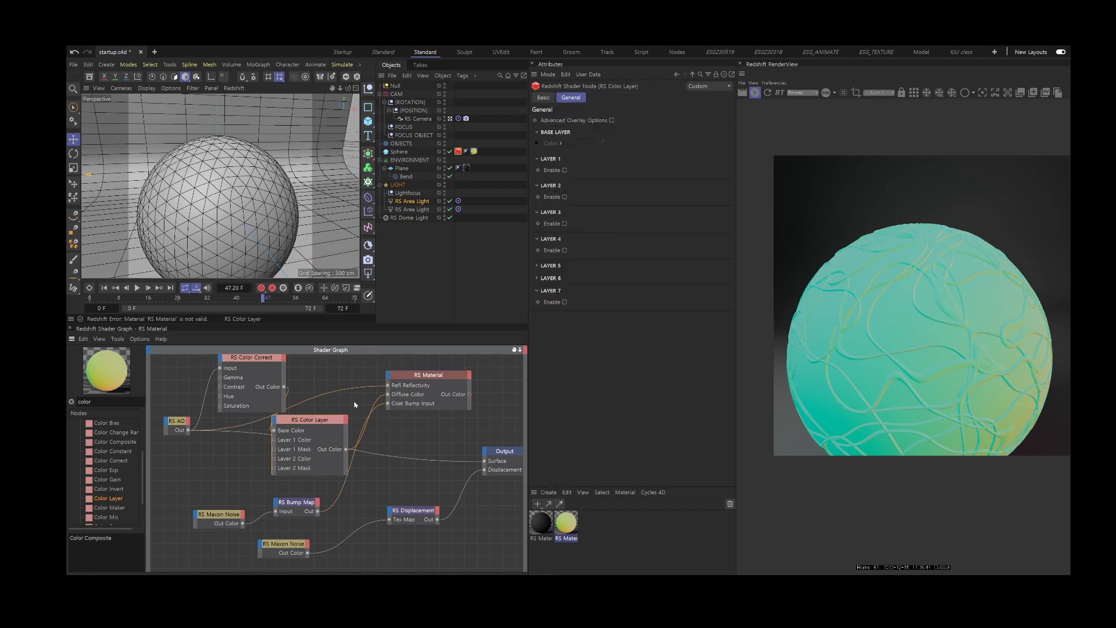
pyautogui.moveTo(314, 419); pyautogui.dragTo(327, 413)
pyautogui.moveTo(433, 377); pyautogui.dragTo(472, 373)
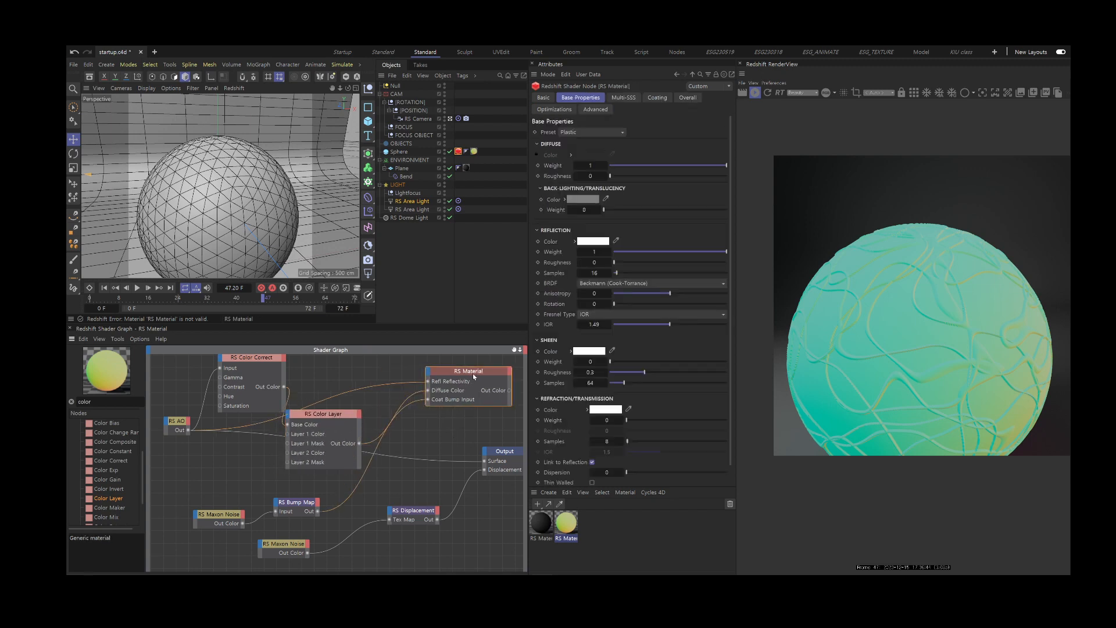
pyautogui.click(349, 422)
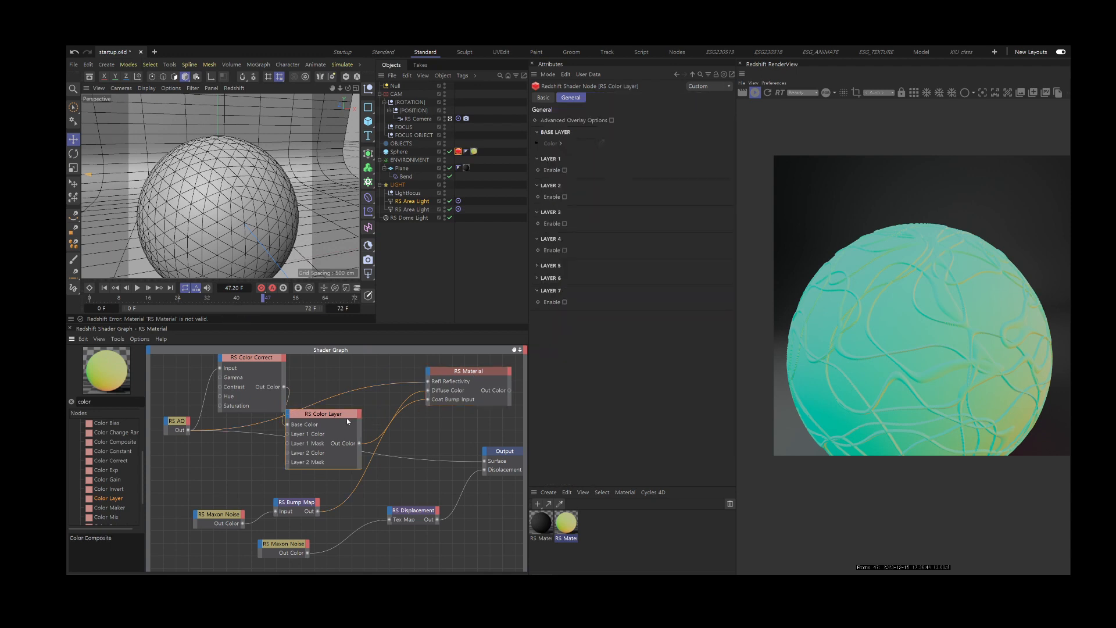
pyautogui.moveTo(359, 443); pyautogui.dragTo(485, 460)
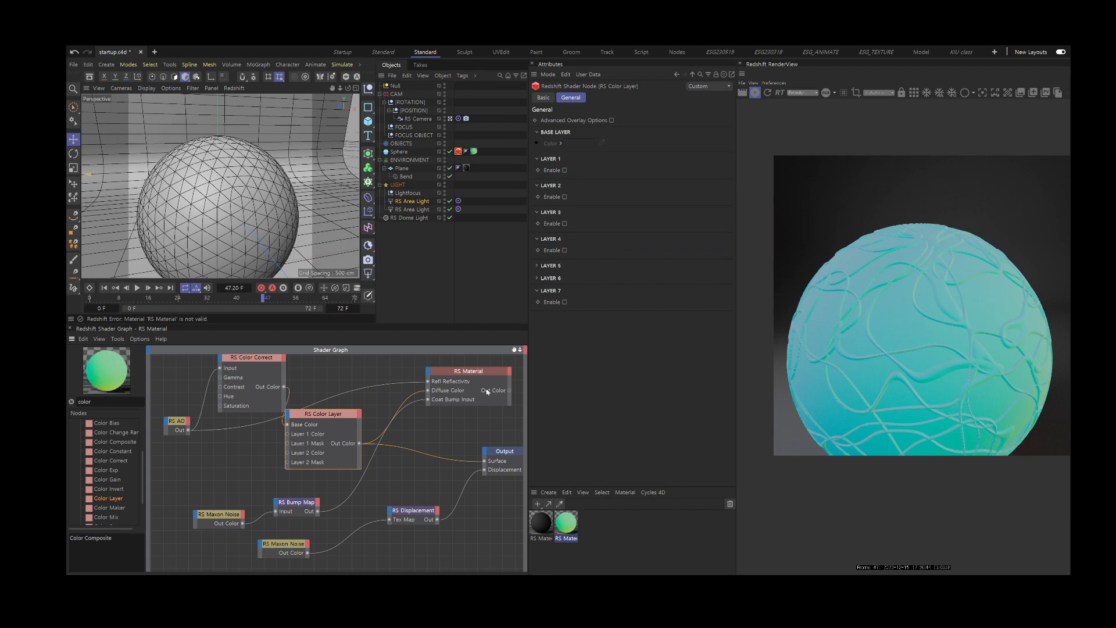
pyautogui.moveTo(325, 415); pyautogui.dragTo(349, 411)
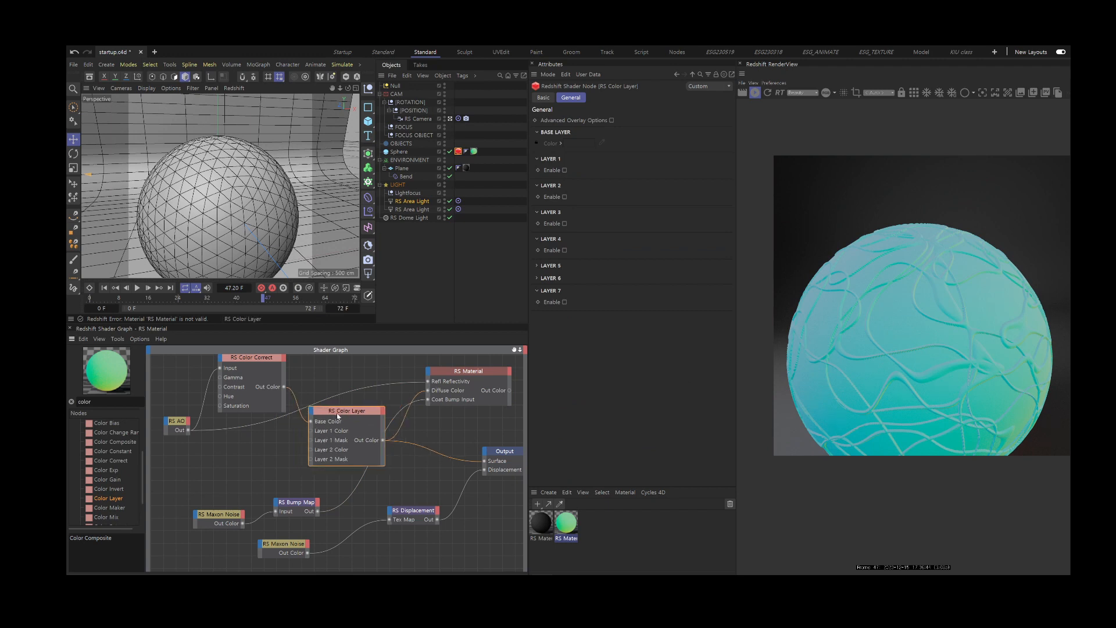
# Connect RS AO to the RS Color Layer's Layer 1 Color, enable Layer 1, and connect the Sema noise to Layer 1 Mask.
pyautogui.moveTo(189, 434); pyautogui.dragTo(311, 431)
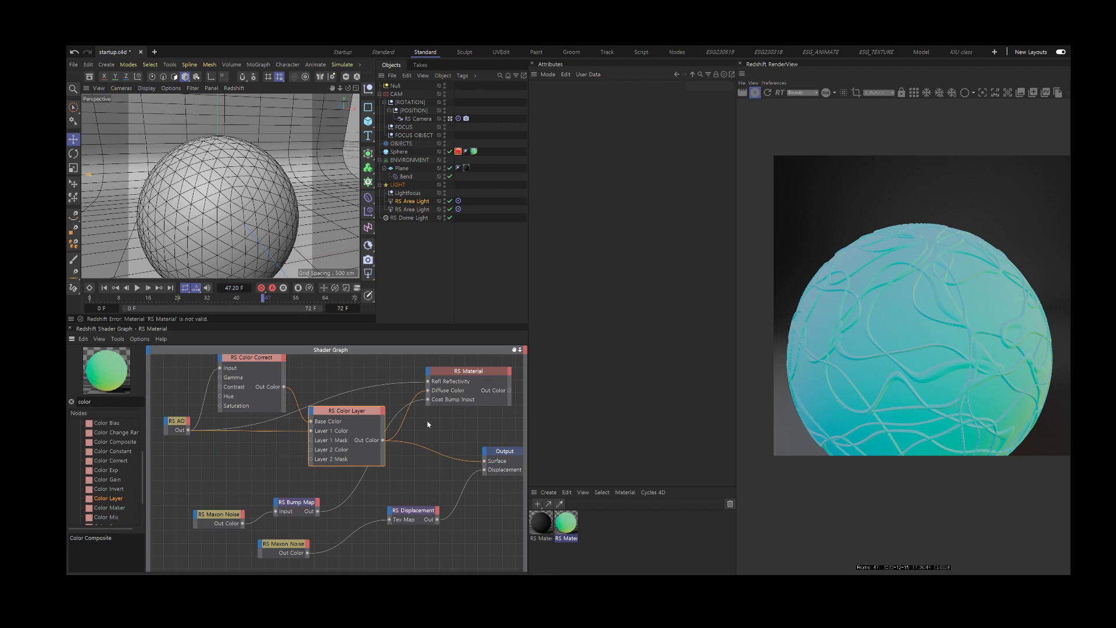
pyautogui.moveTo(459, 416); pyautogui.dragTo(448, 427)
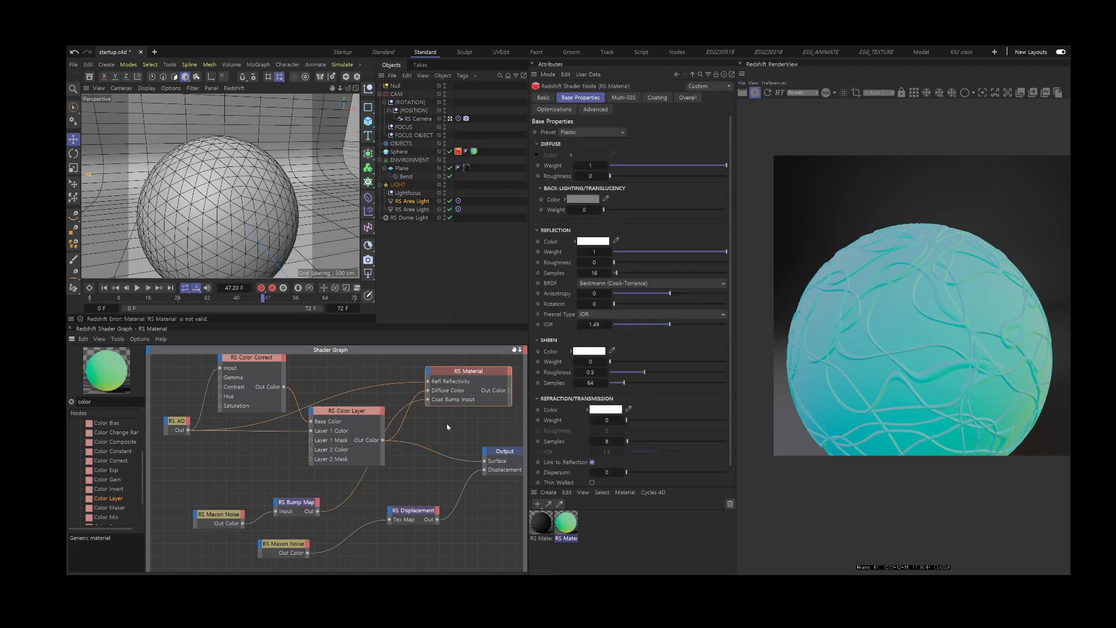
pyautogui.click(371, 416)
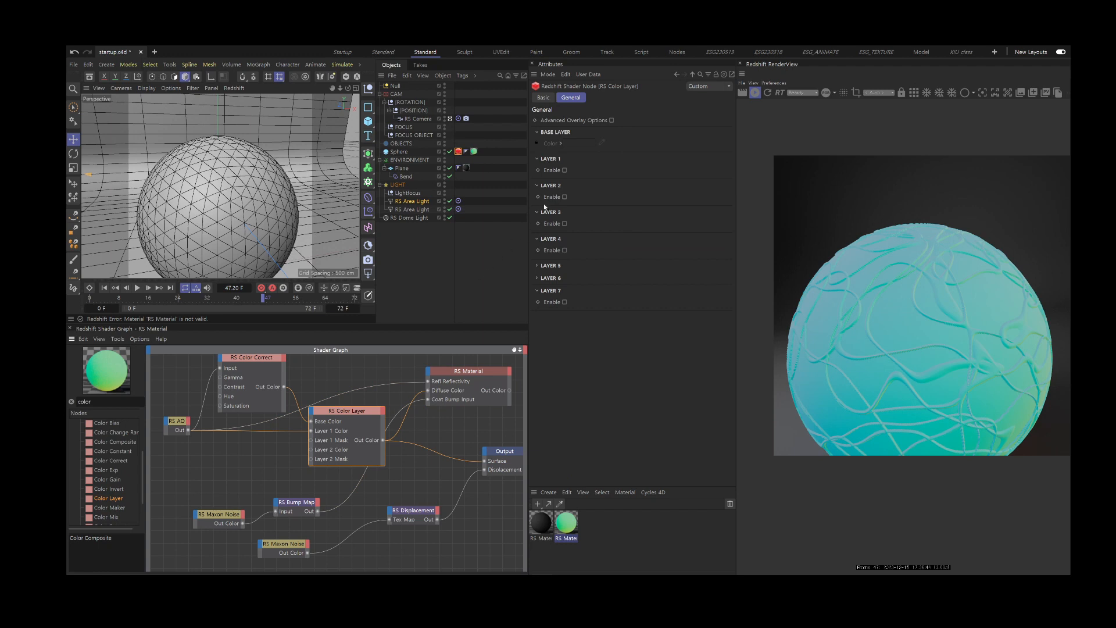
pyautogui.click(563, 170)
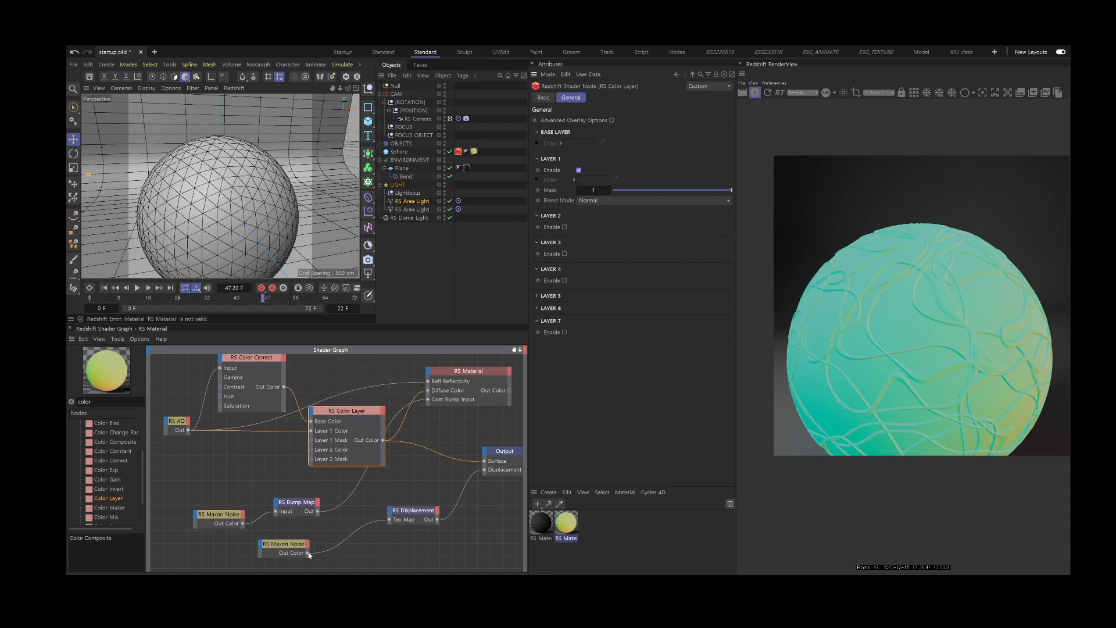
pyautogui.moveTo(307, 553); pyautogui.dragTo(311, 443)
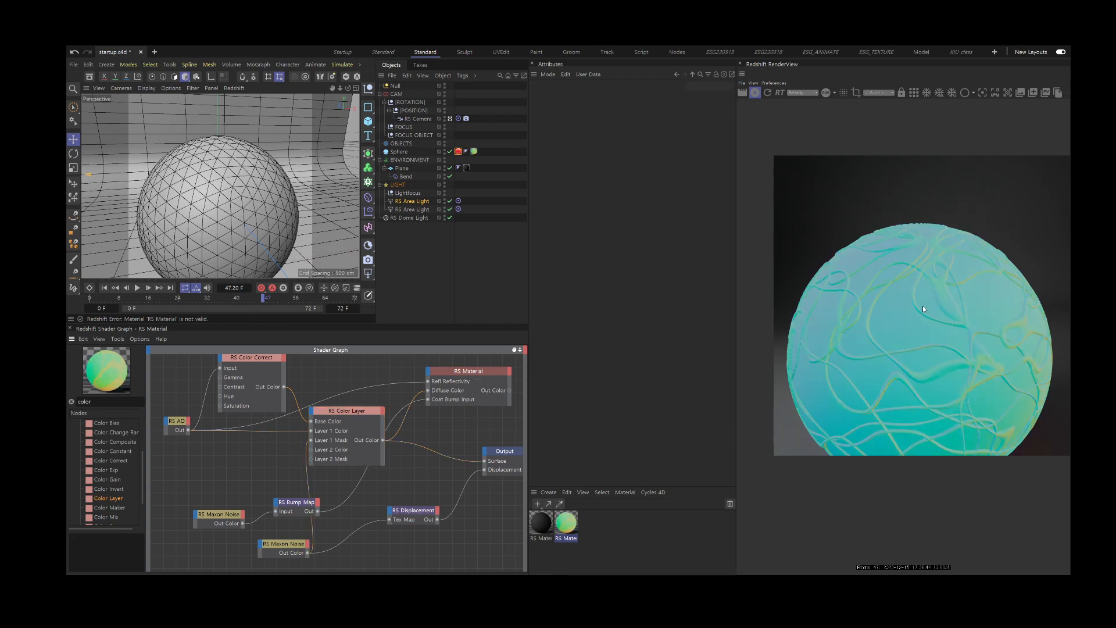
# Preview the Sema RS Maxon Noise on the sphere's surface and reconnect RS Material's Out Color to the Output's Surface.
pyautogui.click(286, 548)
pyautogui.keyDown('ctrl'); pyautogui.keyDown('shift'); pyautogui.click(311, 549); pyautogui.keyUp('shift'); pyautogui.keyUp('ctrl')
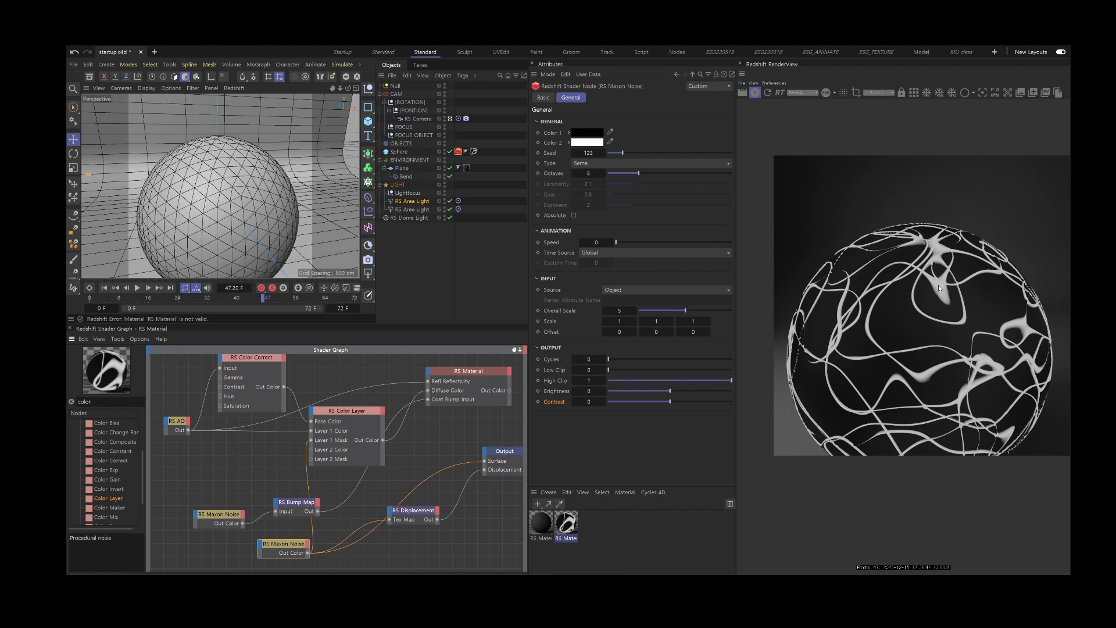
pyautogui.click(472, 370)
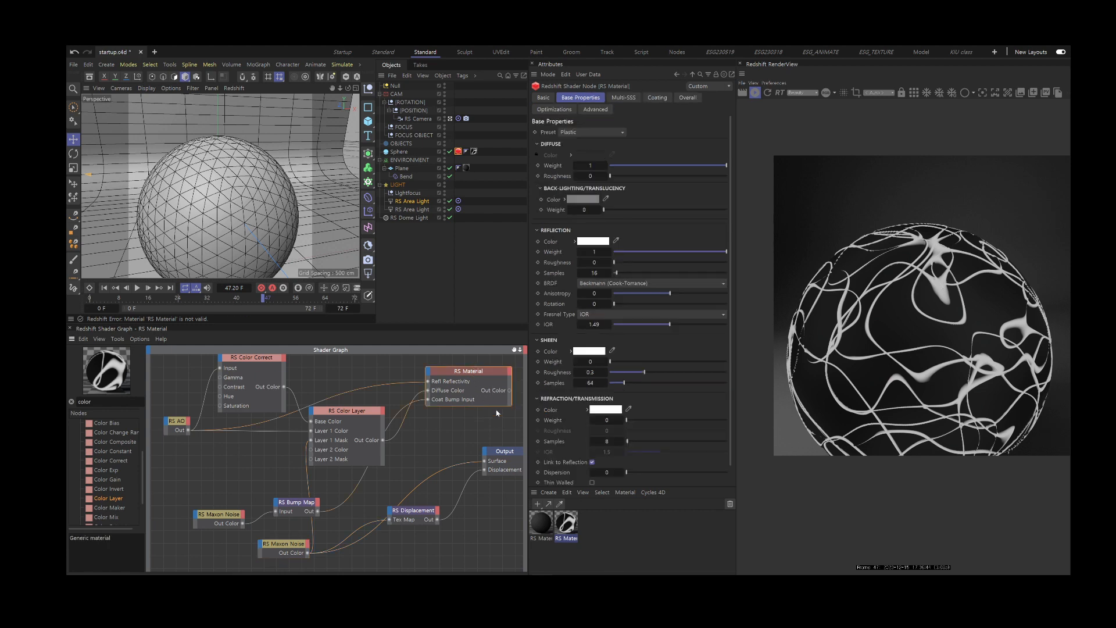
pyautogui.moveTo(509, 390); pyautogui.dragTo(485, 461)
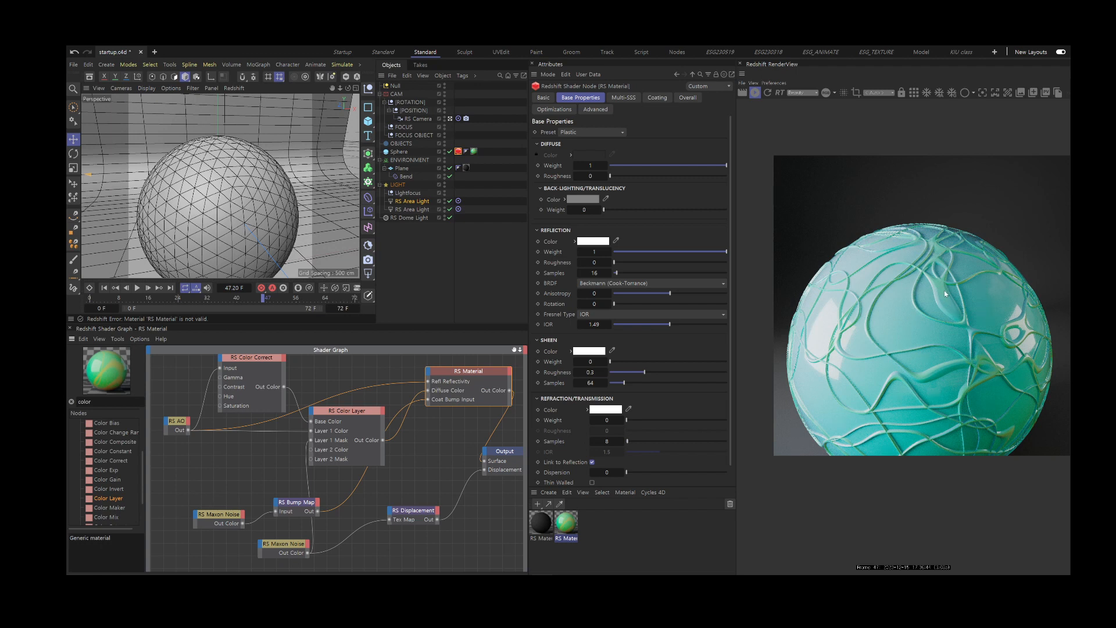
# Duplicate RS Color Correct below the original, feed it from RS AO, and connect its Out Color to the RS Color Layer's Layer 1 Color.
pyautogui.click(231, 406)
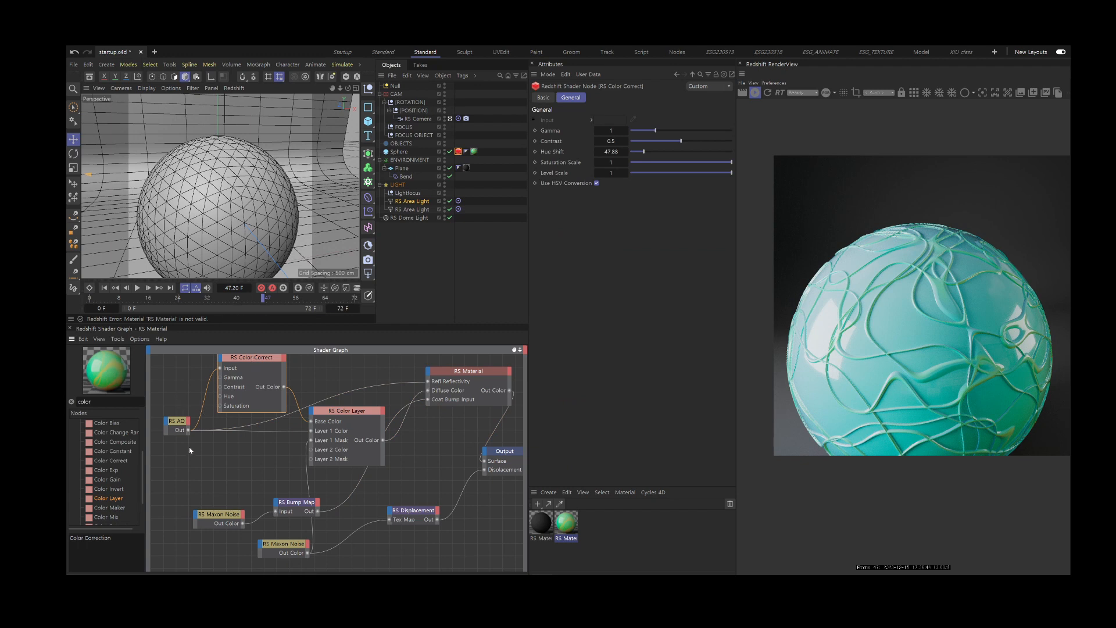
pyautogui.click(178, 422)
pyautogui.click(246, 371)
pyautogui.hotkey('ctrl', 'c')
pyautogui.hotkey('ctrl', 'v')
pyautogui.moveTo(258, 363); pyautogui.dragTo(246, 449)
pyautogui.moveTo(187, 430); pyautogui.dragTo(212, 458)
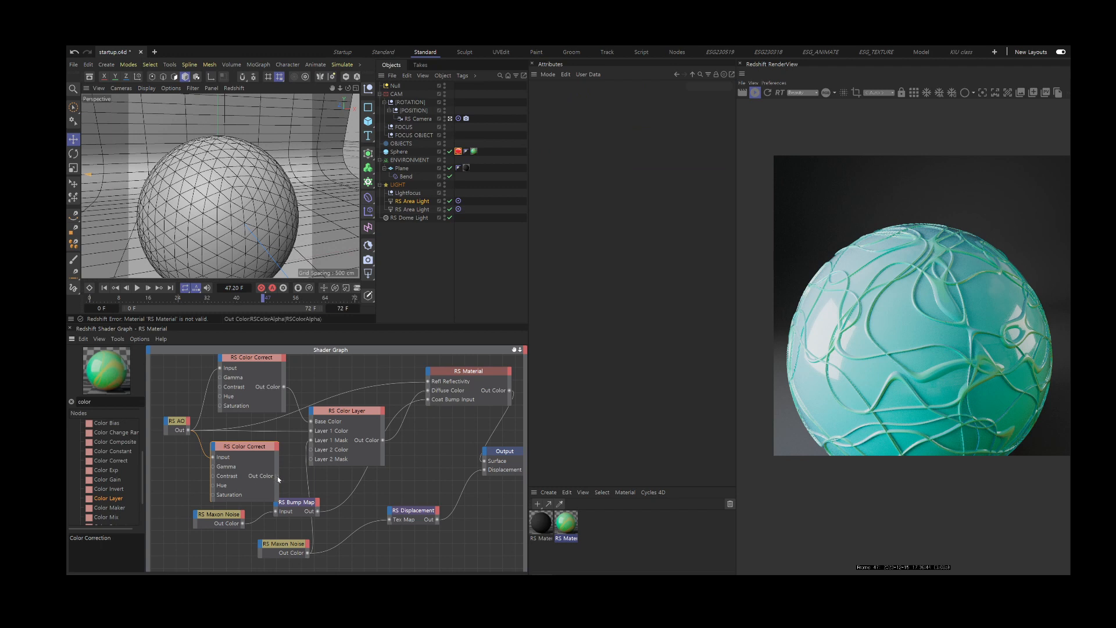
pyautogui.moveTo(277, 476); pyautogui.dragTo(310, 435)
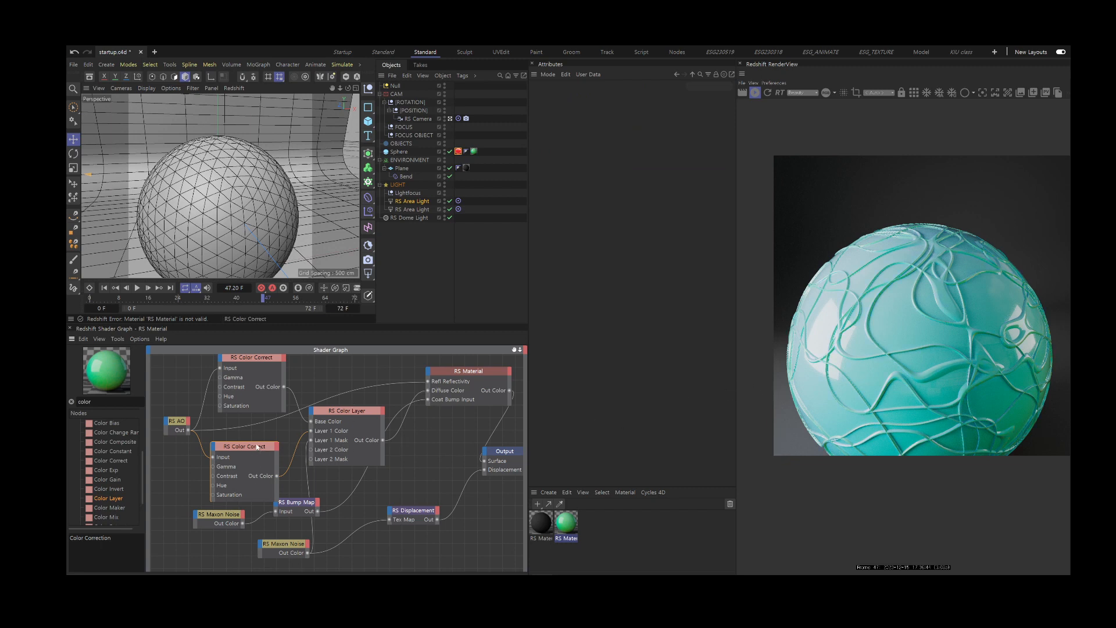
# Preview the duplicated RS Color Correct on the surface, set its Hue Shift to 184.68, and reconnect RS Material to the Output's Surface.
pyautogui.moveTo(278, 476); pyautogui.dragTo(483, 462)
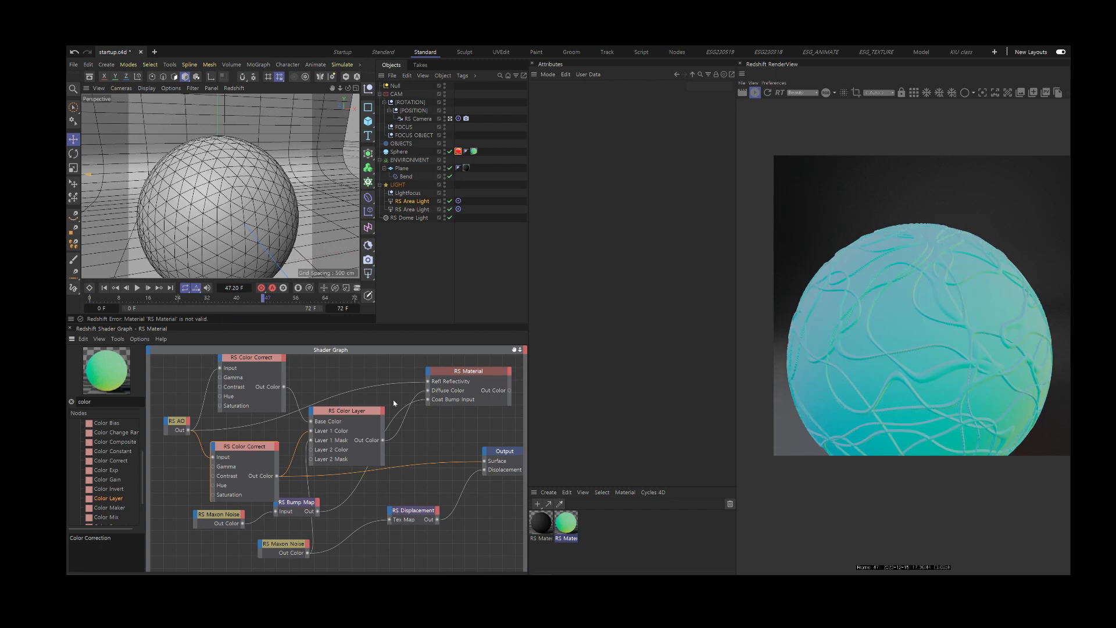
pyautogui.click(362, 414)
pyautogui.moveTo(274, 432); pyautogui.dragTo(244, 472)
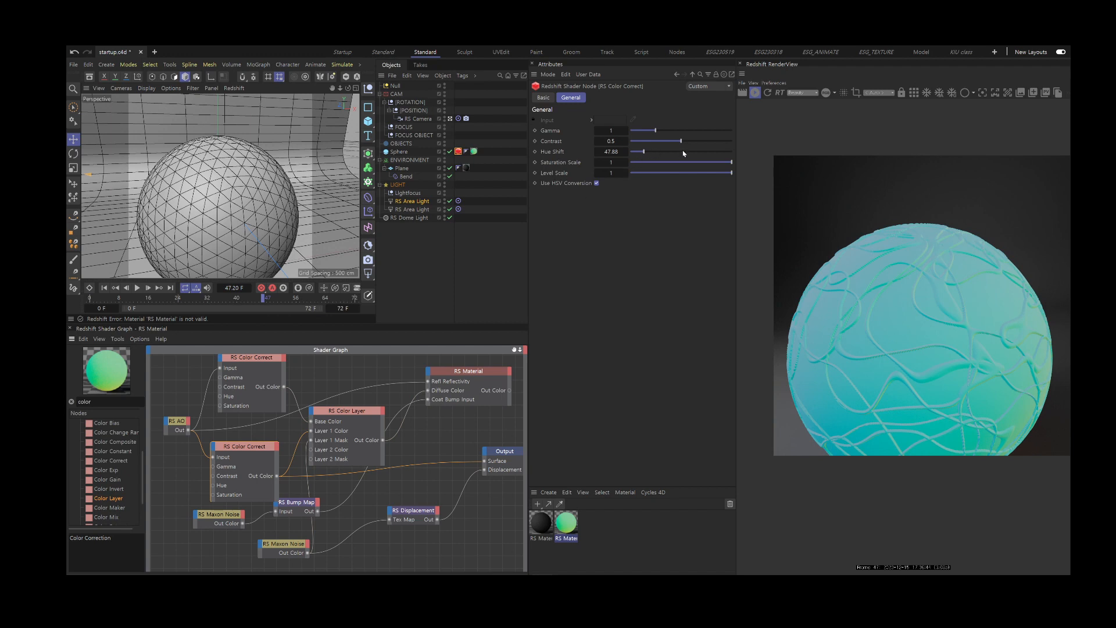
pyautogui.moveTo(644, 152); pyautogui.dragTo(682, 152)
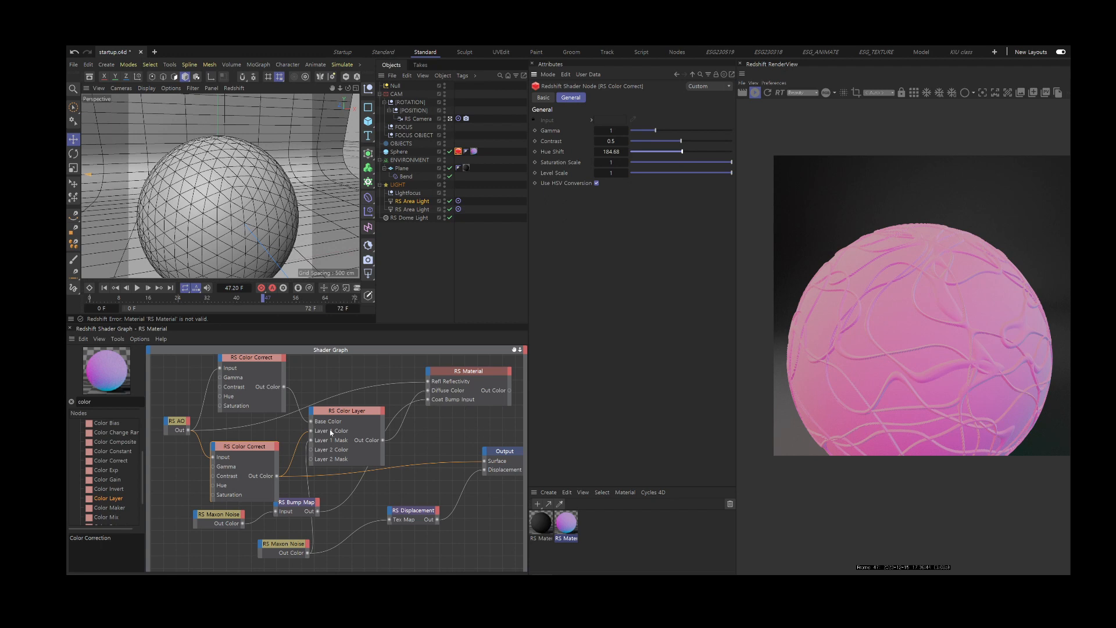
pyautogui.click(462, 374)
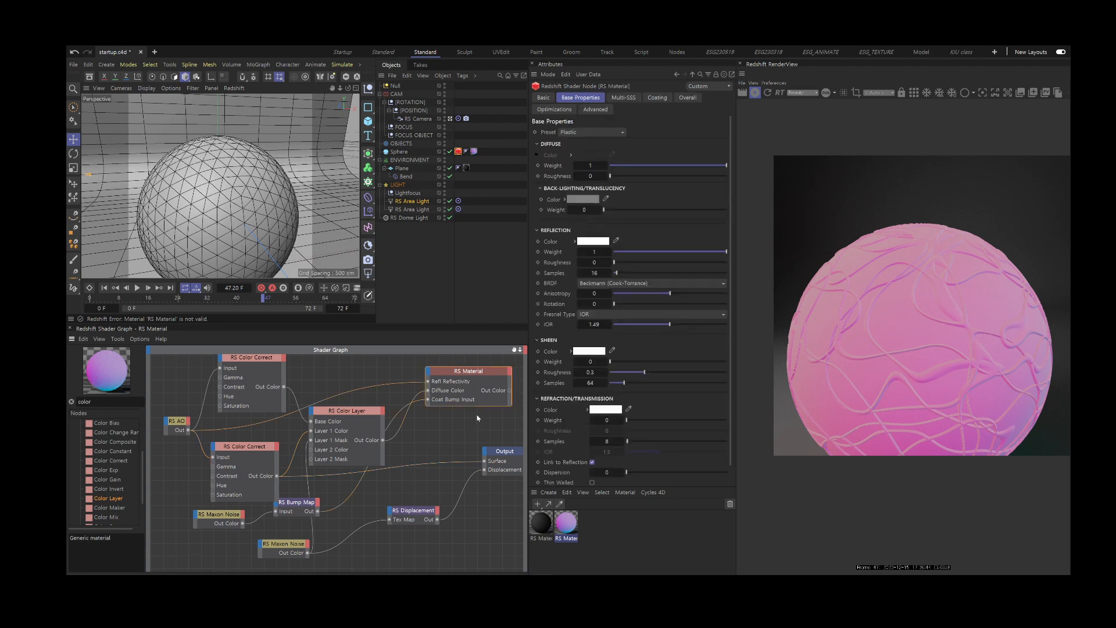
pyautogui.hotkey('alt', 'shift', 'c')
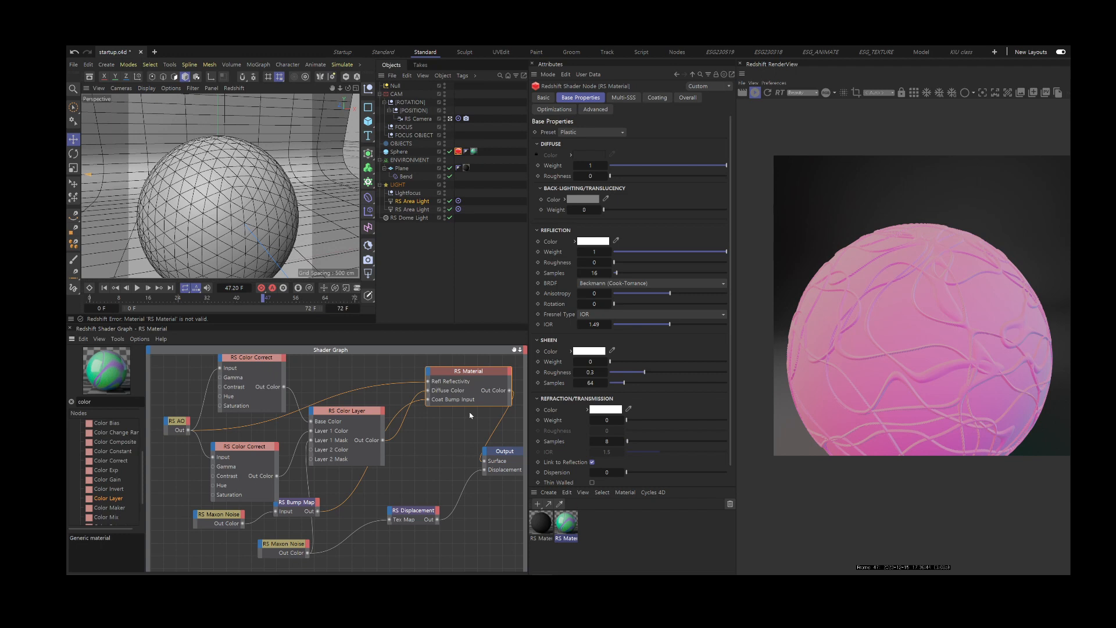
# Set the Redshift RenderView to render the sphere through the RS Camera.
pyautogui.click(283, 545)
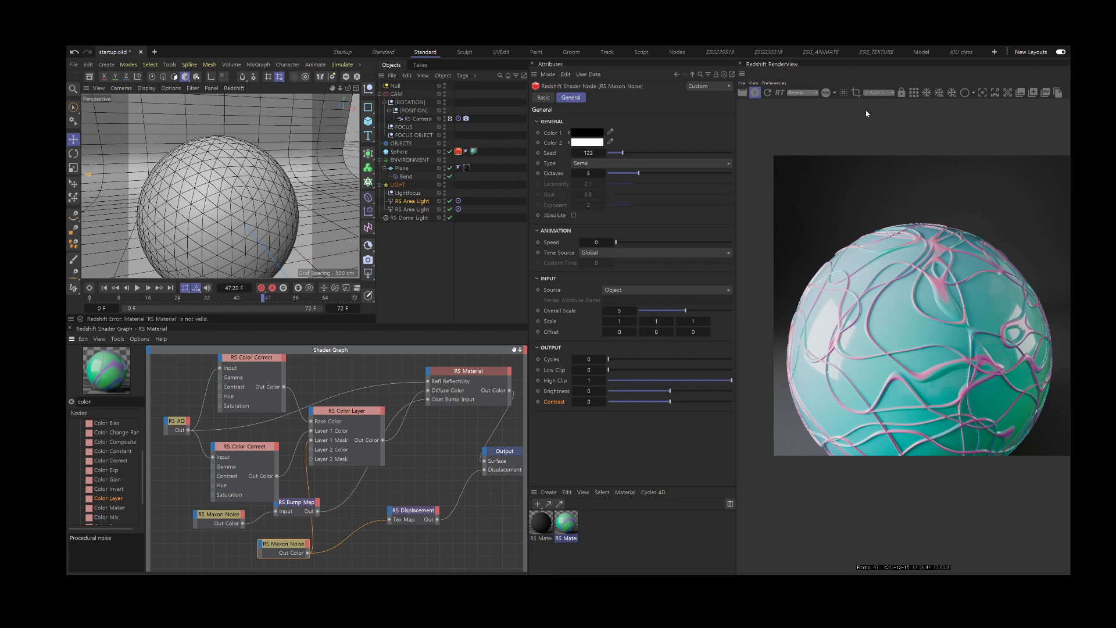
pyautogui.click(878, 93)
pyautogui.click(878, 121)
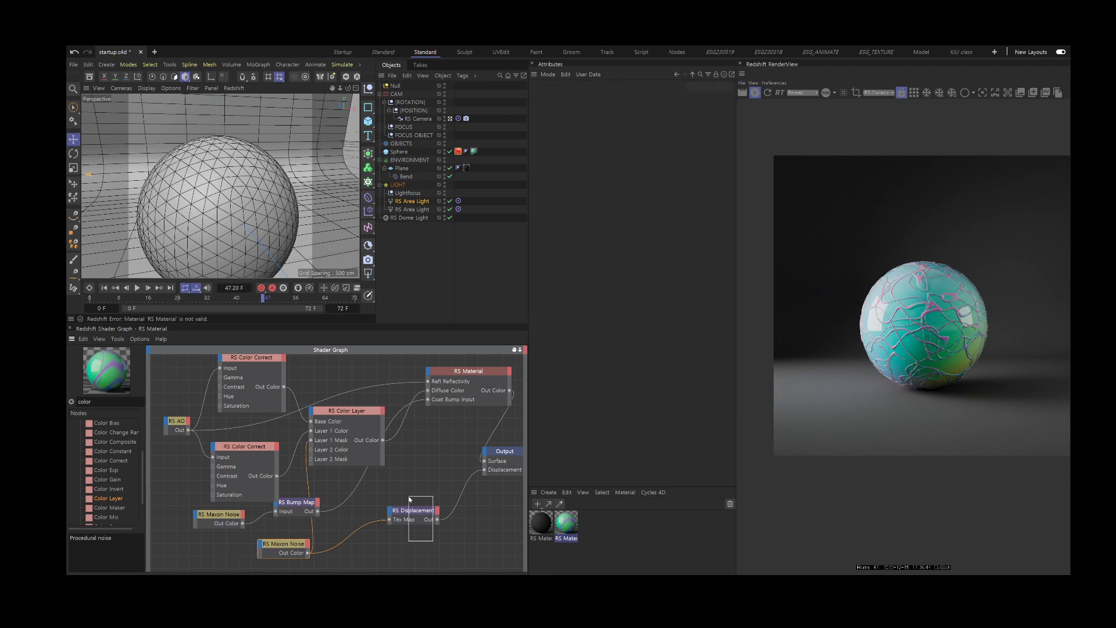
# Set the RS Displacement node's texture Scale to 0.2.
pyautogui.click(420, 523)
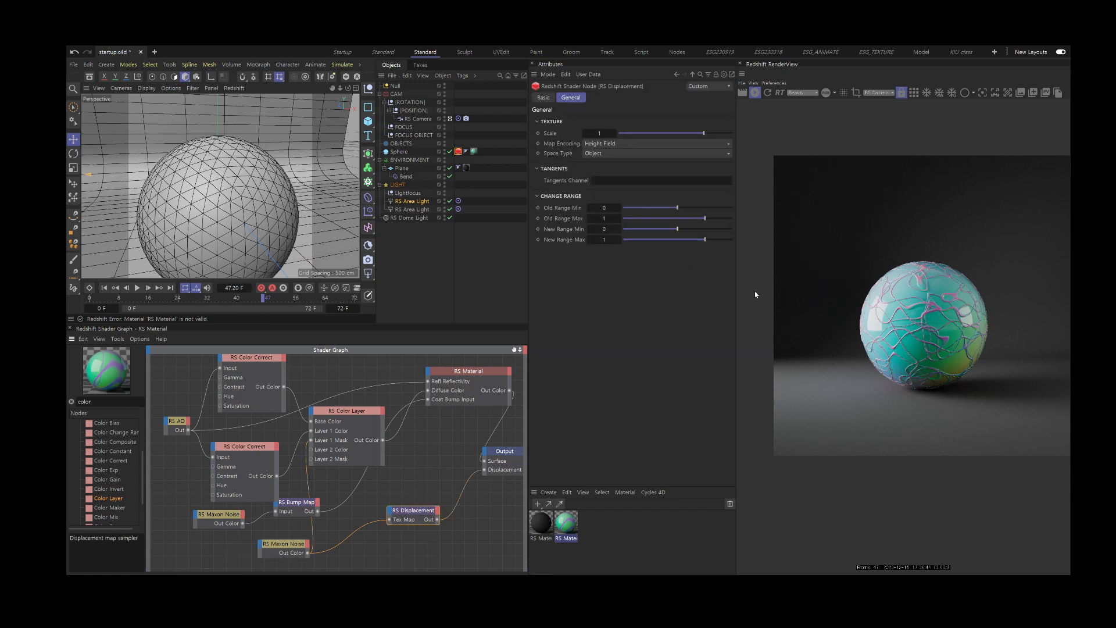
pyautogui.click(600, 135)
pyautogui.write('0.2')
pyautogui.press('Return')
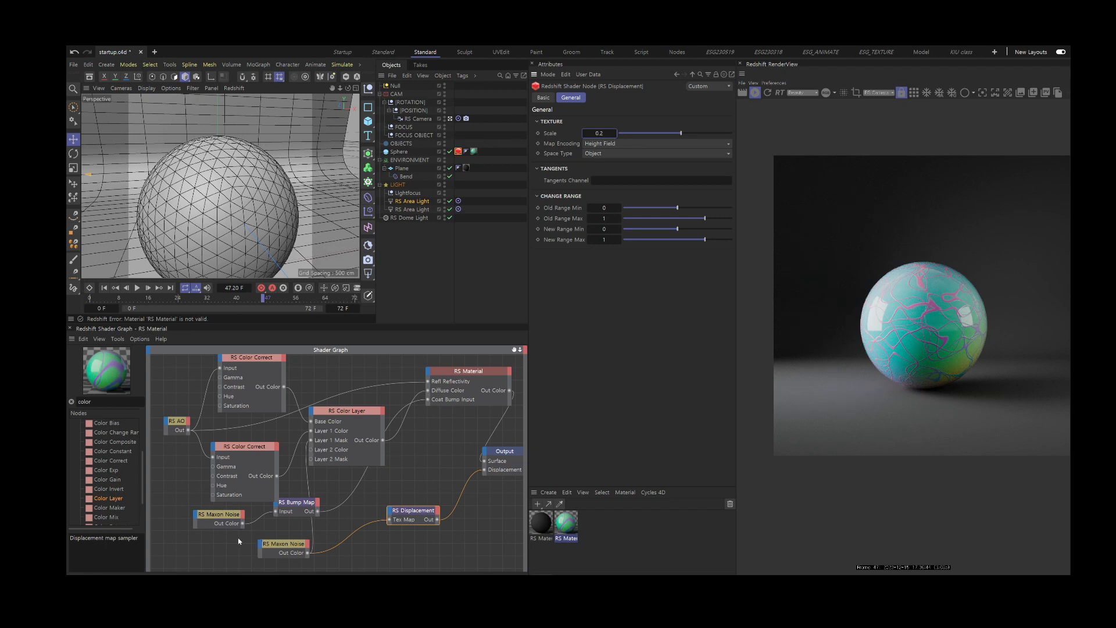
# Add a second RS Color Layer between the Sema noise and RS Displacement and connect the noise to its Base Color.
pyautogui.click(264, 545)
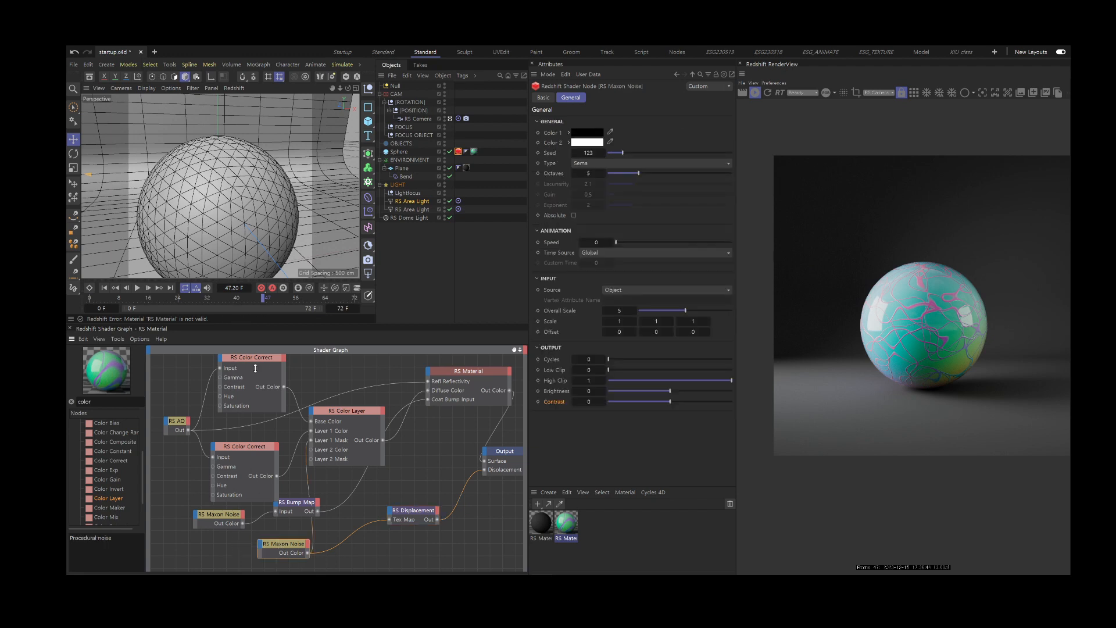
pyautogui.click(349, 419)
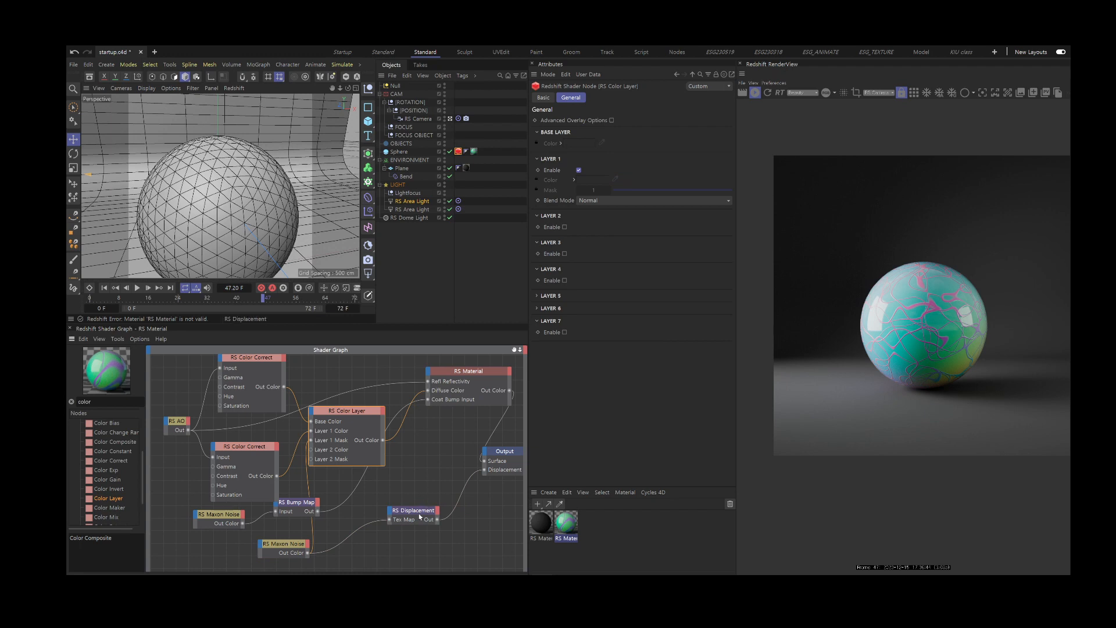
pyautogui.moveTo(410, 511); pyautogui.dragTo(453, 509)
pyautogui.moveTo(278, 545); pyautogui.dragTo(264, 545)
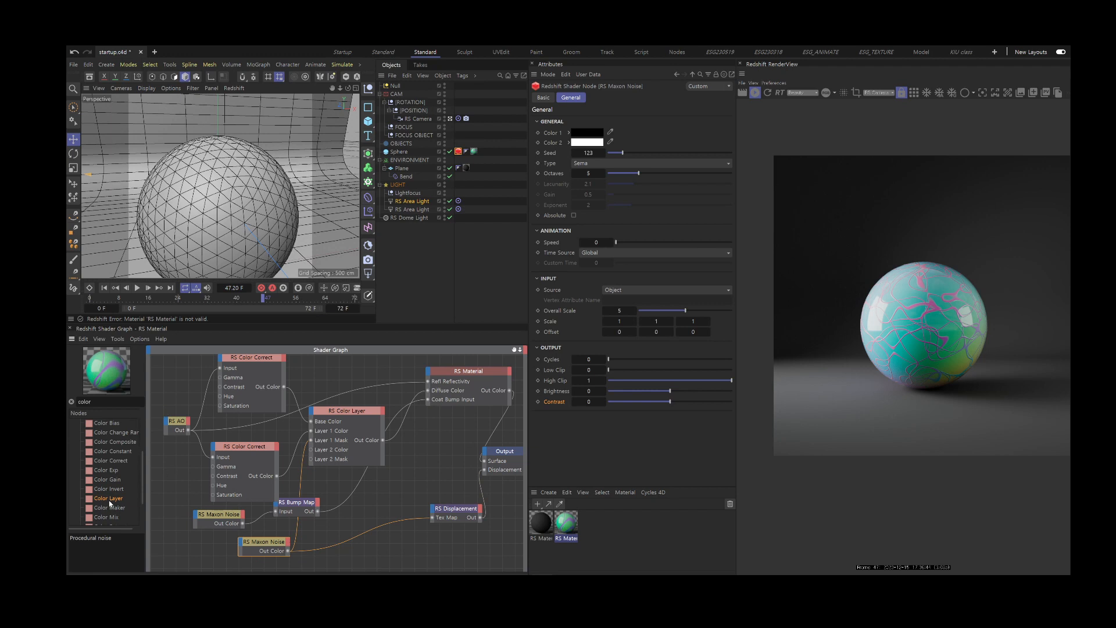
pyautogui.moveTo(110, 504); pyautogui.dragTo(384, 515)
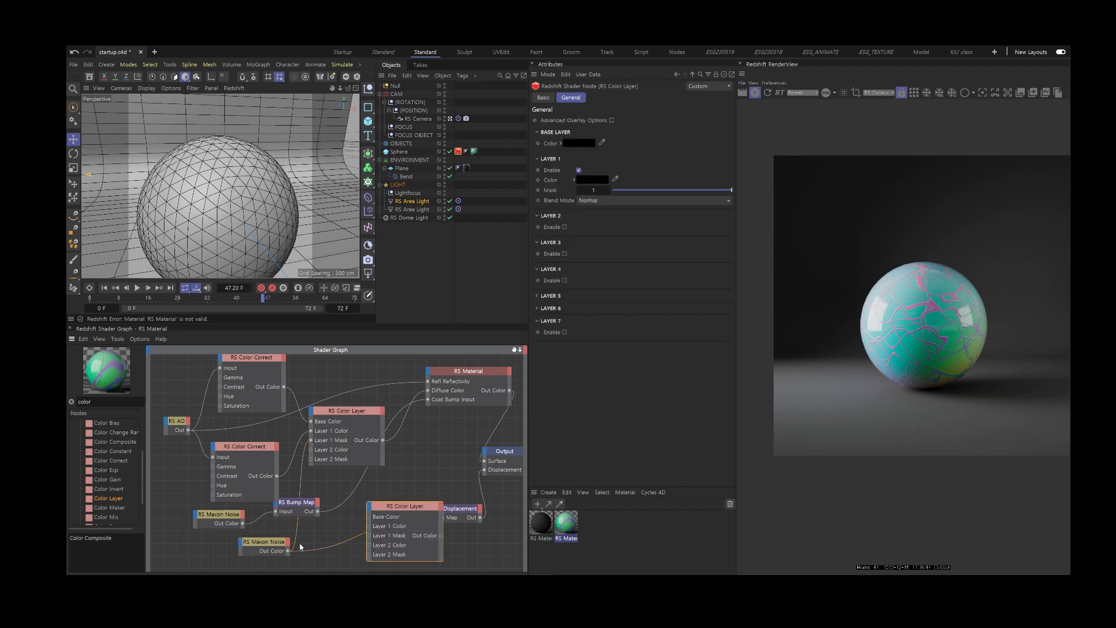
pyautogui.moveTo(288, 550); pyautogui.dragTo(370, 517)
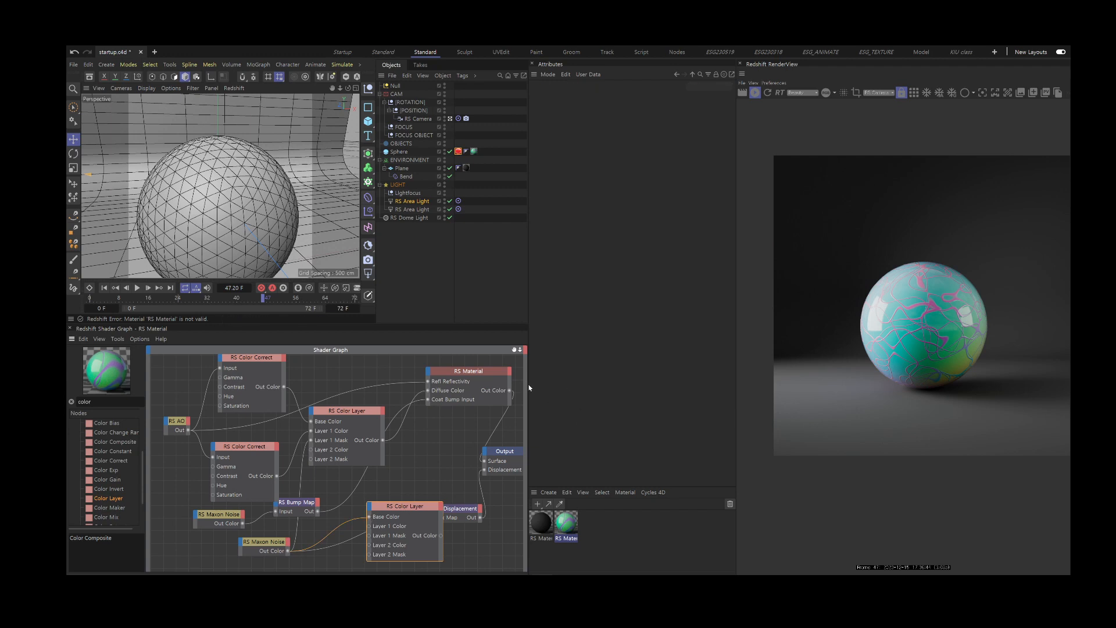
# Spread out the graph by moving the Output node farther away and placing the new RS Color Layer below RS Displacement.
pyautogui.scroll(-2, 426, 442)
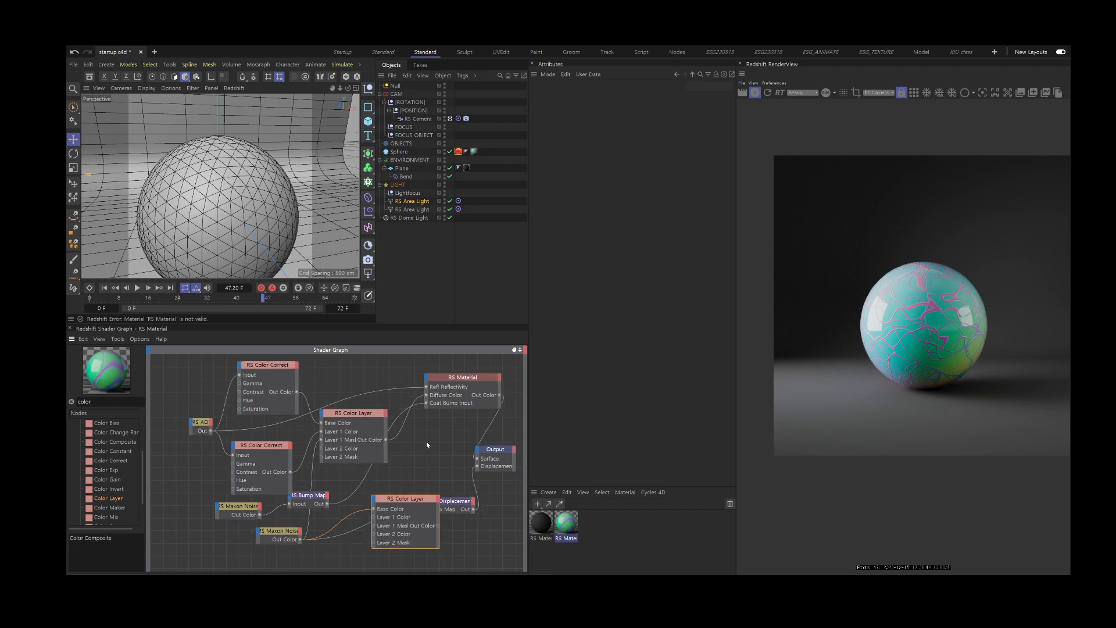
pyautogui.moveTo(426, 458); pyautogui.dragTo(404, 458, button='middle')
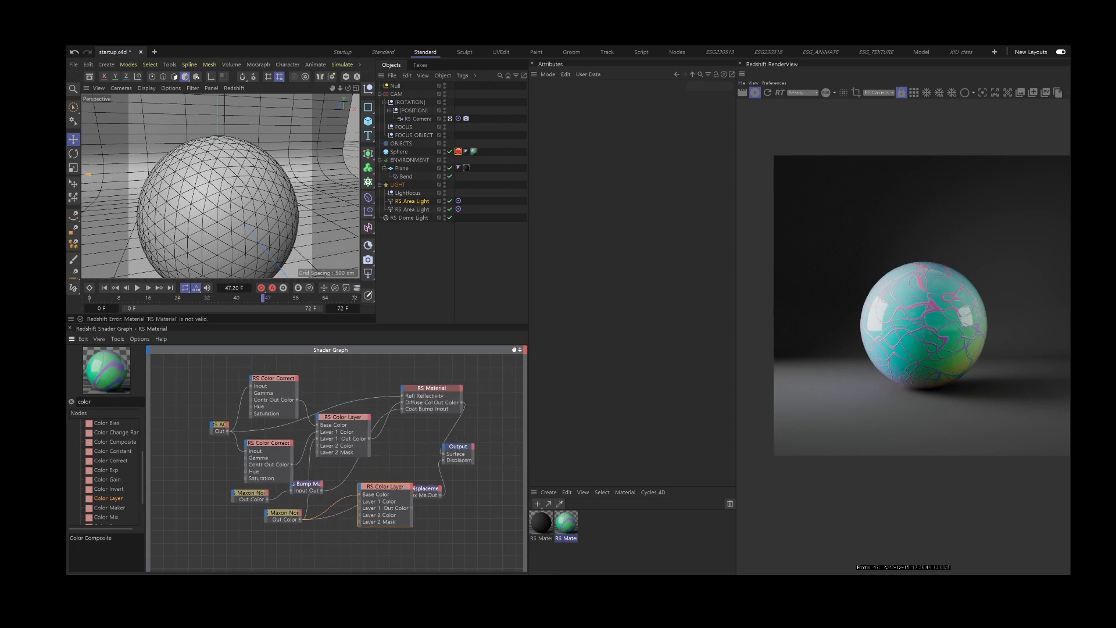
pyautogui.moveTo(491, 452); pyautogui.dragTo(437, 448, button='middle')
pyautogui.click(437, 448)
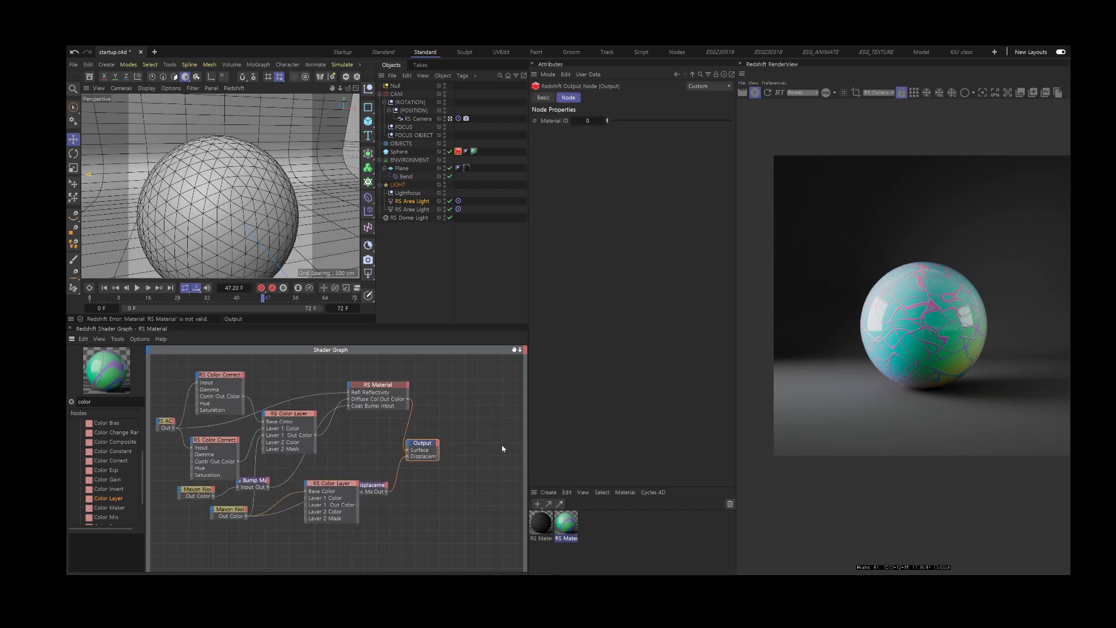
pyautogui.moveTo(423, 444); pyautogui.dragTo(499, 444)
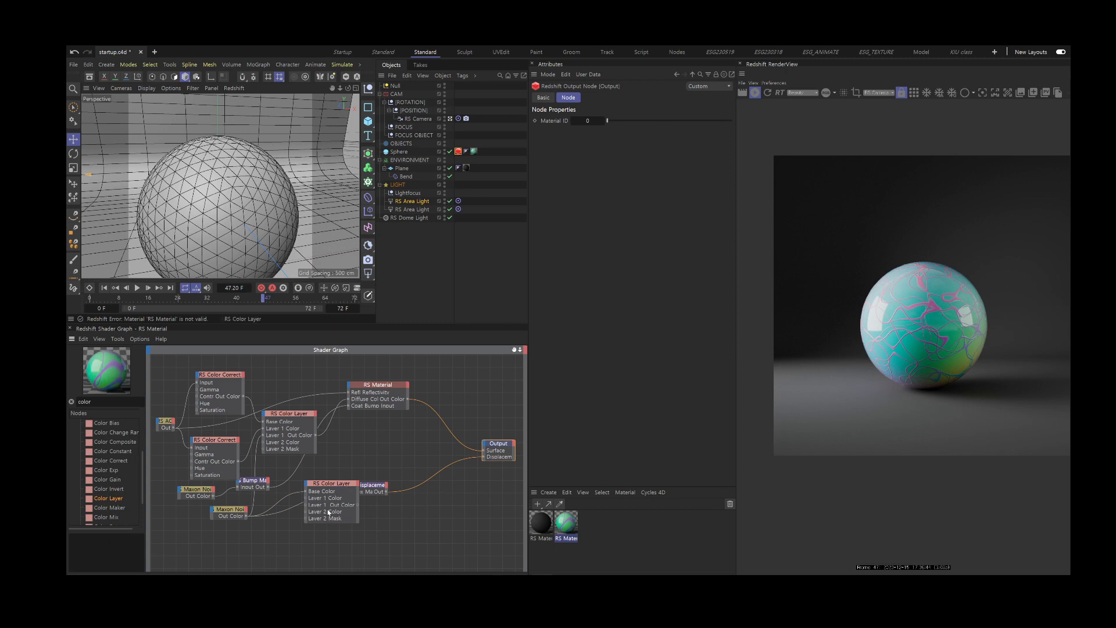
pyautogui.click(329, 510)
pyautogui.moveTo(338, 487); pyautogui.dragTo(364, 522)
pyautogui.click(432, 521)
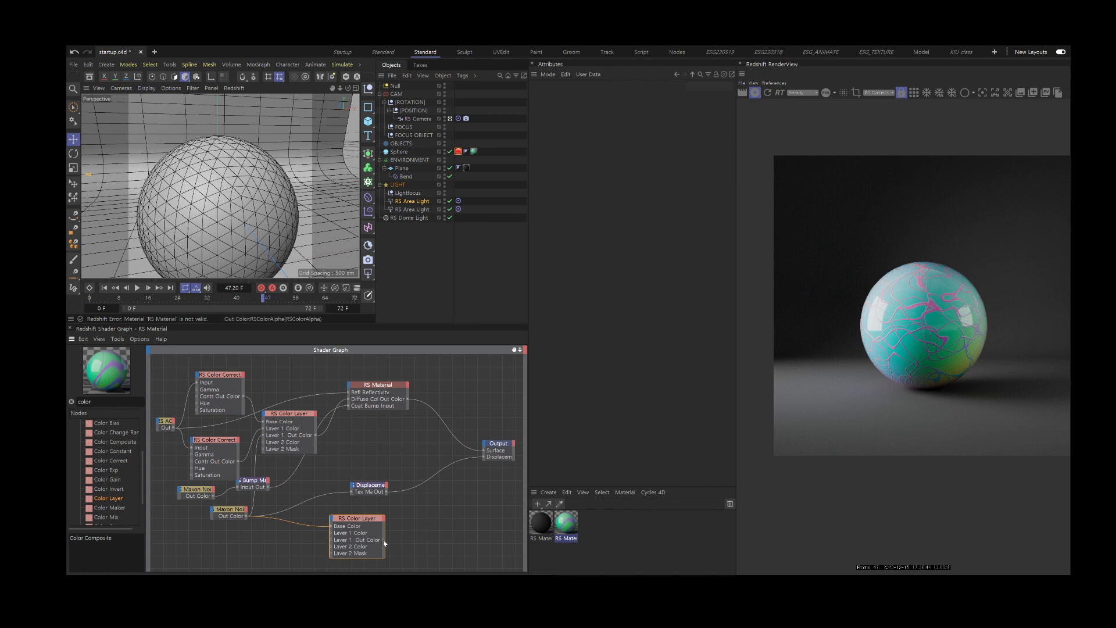
# Connect the new RS Color Layer's Out Color to the Output's Surface and disable its Layer 1.
pyautogui.moveTo(383, 539); pyautogui.dragTo(484, 455)
pyautogui.moveTo(418, 544)
pyautogui.mouseDown()
pyautogui.moveTo(368, 524)
pyautogui.moveTo(405, 533)
pyautogui.mouseUp()
pyautogui.press('o')
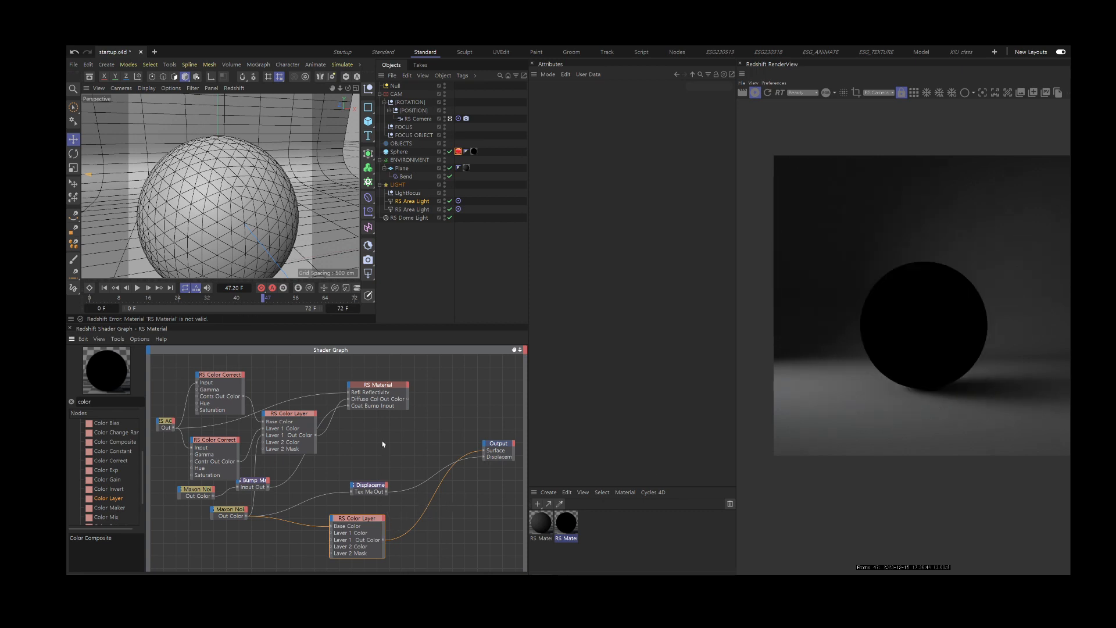
pyautogui.click(297, 417)
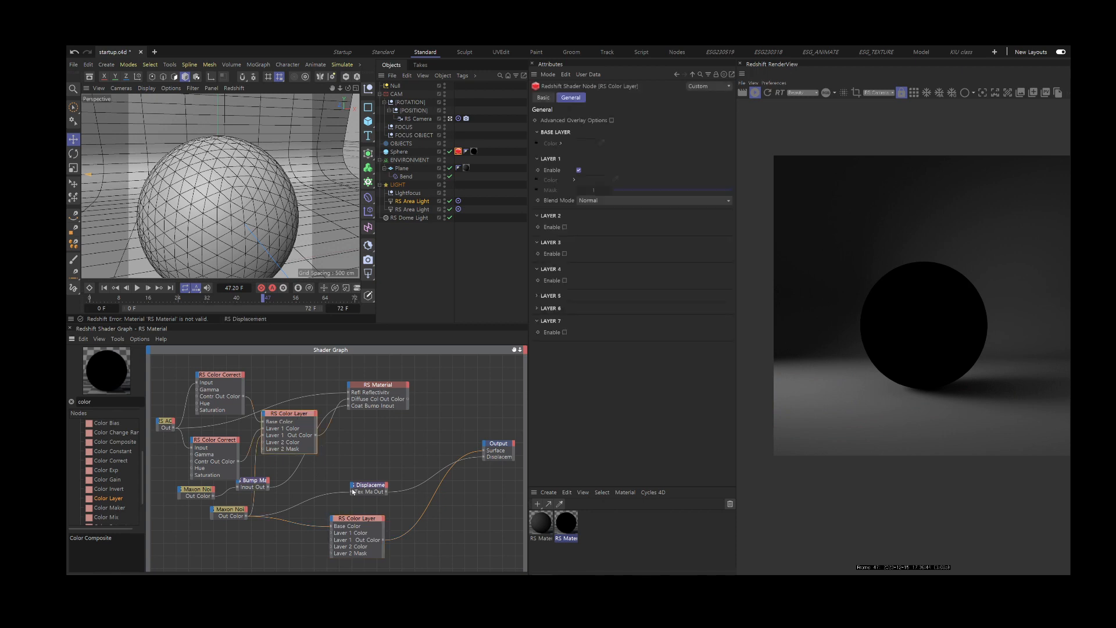
pyautogui.click(358, 519)
pyautogui.click(578, 170)
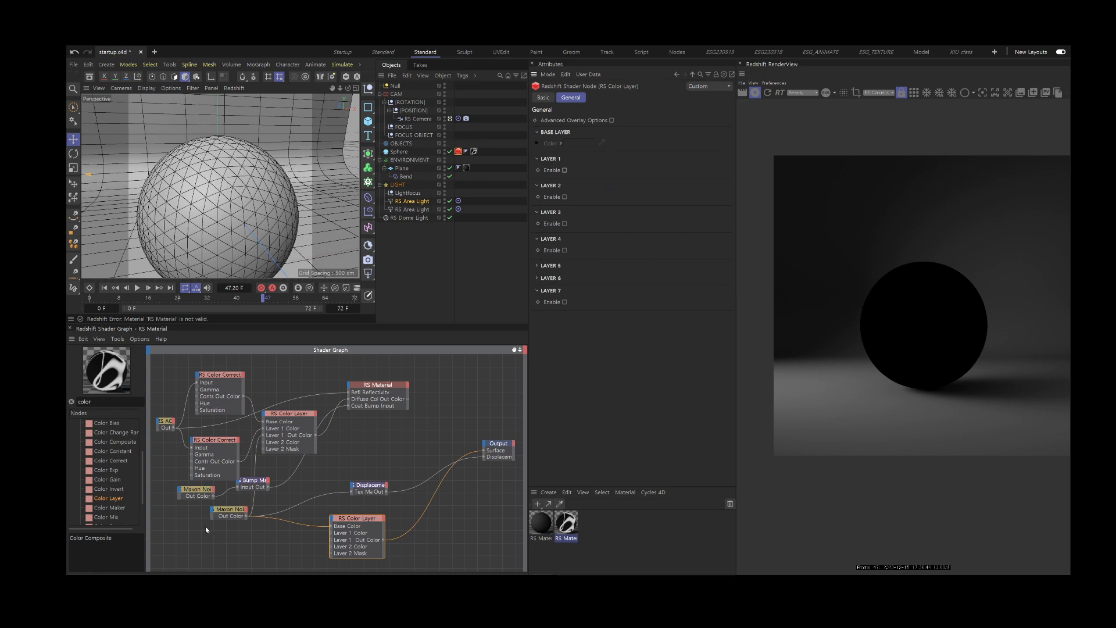
# Duplicate the Sema RS Maxon Noise below the original and connect the copy to the Output's Surface for preview.
pyautogui.click(227, 518)
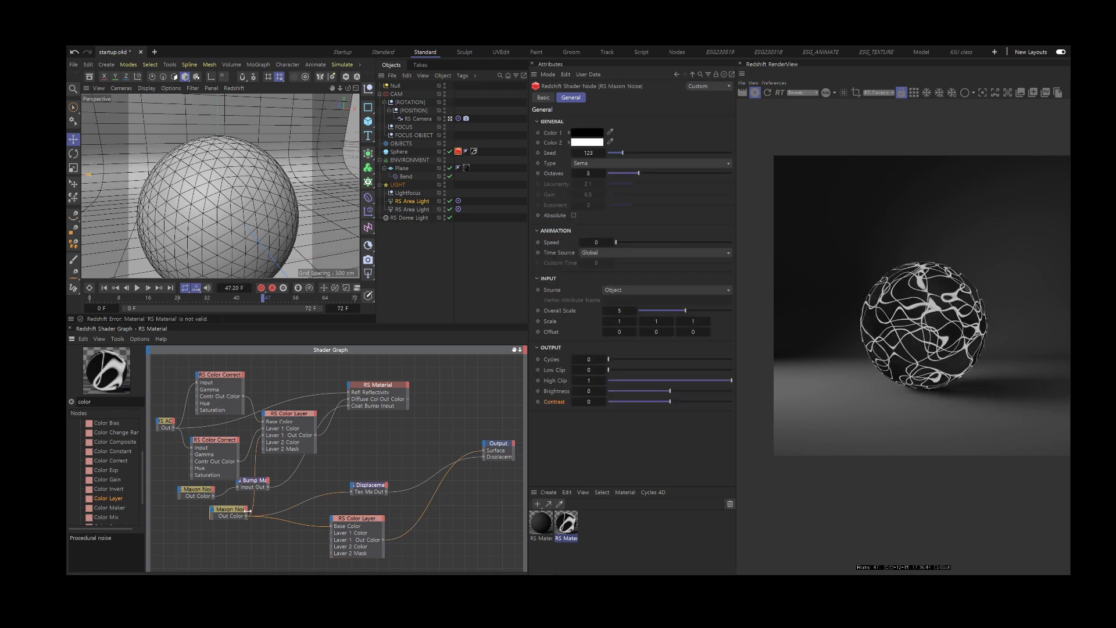
pyautogui.keyDown('ctrl'); pyautogui.moveTo(232, 512); pyautogui.dragTo(230, 539); pyautogui.keyUp('ctrl')
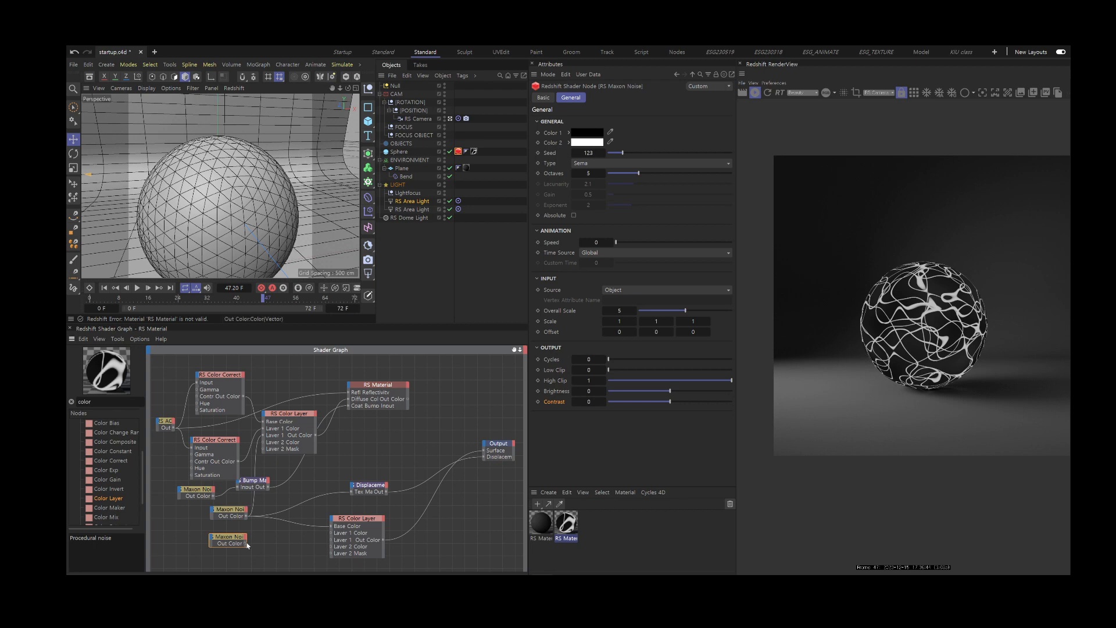
pyautogui.moveTo(246, 543); pyautogui.dragTo(357, 530)
# Set the duplicated RS Maxon Noise's type to Voronoi 2 and its Overall Scale to 1.4.
pyautogui.click(601, 165)
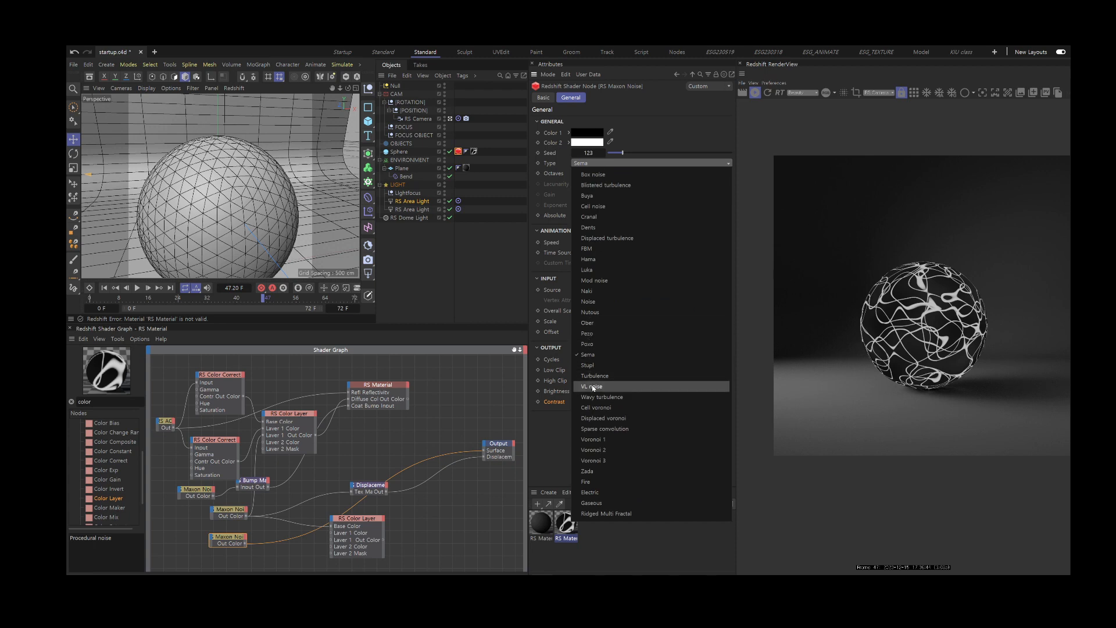
pyautogui.click(622, 455)
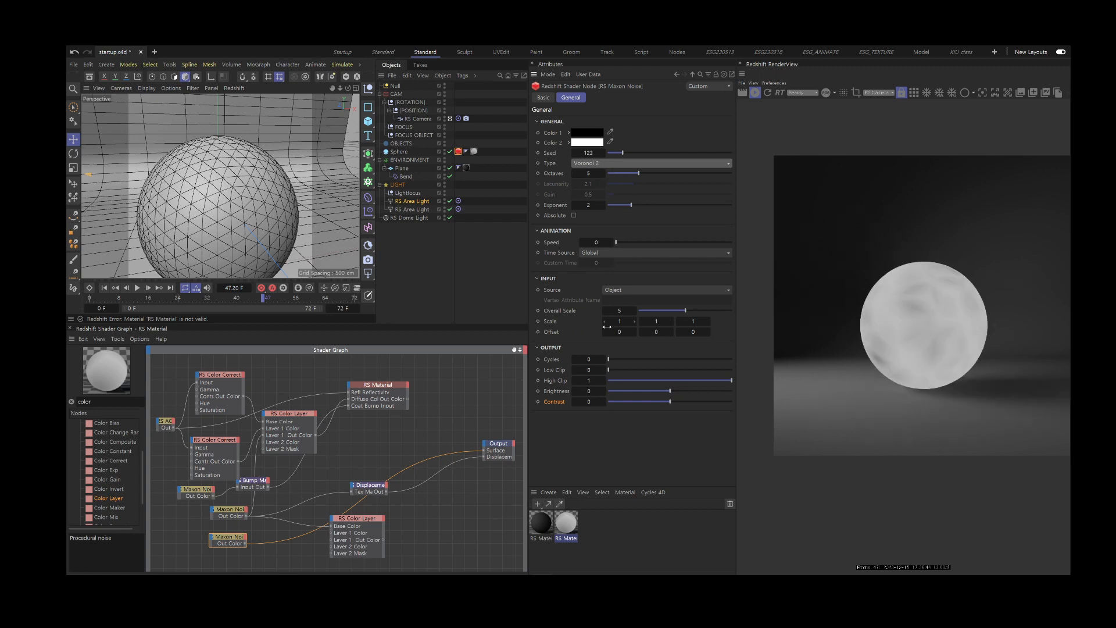
pyautogui.click(658, 312)
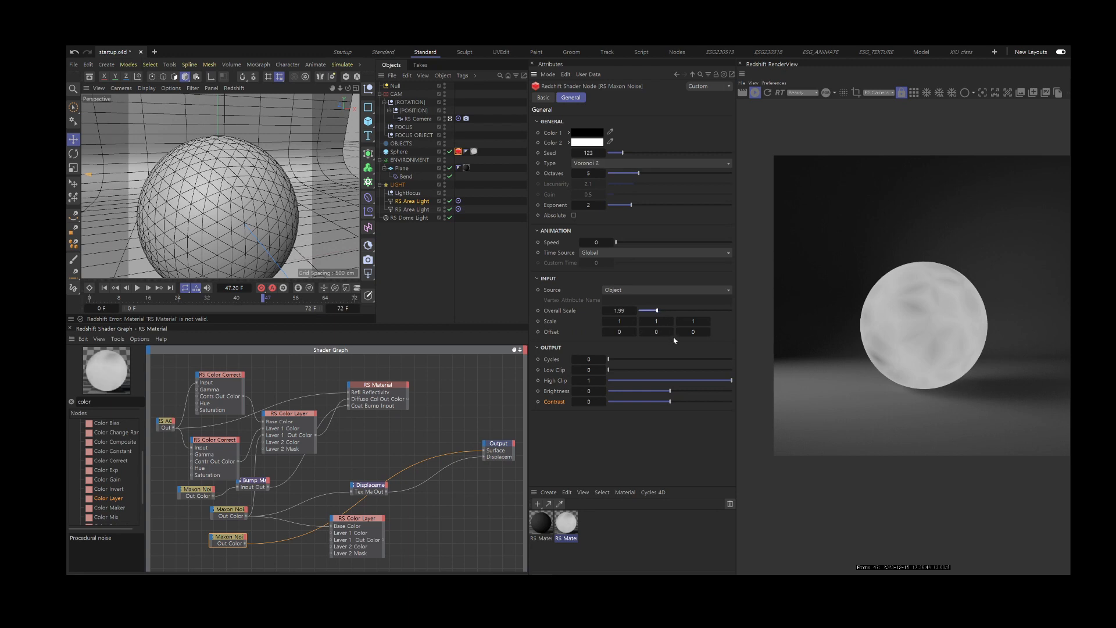
pyautogui.click(651, 311)
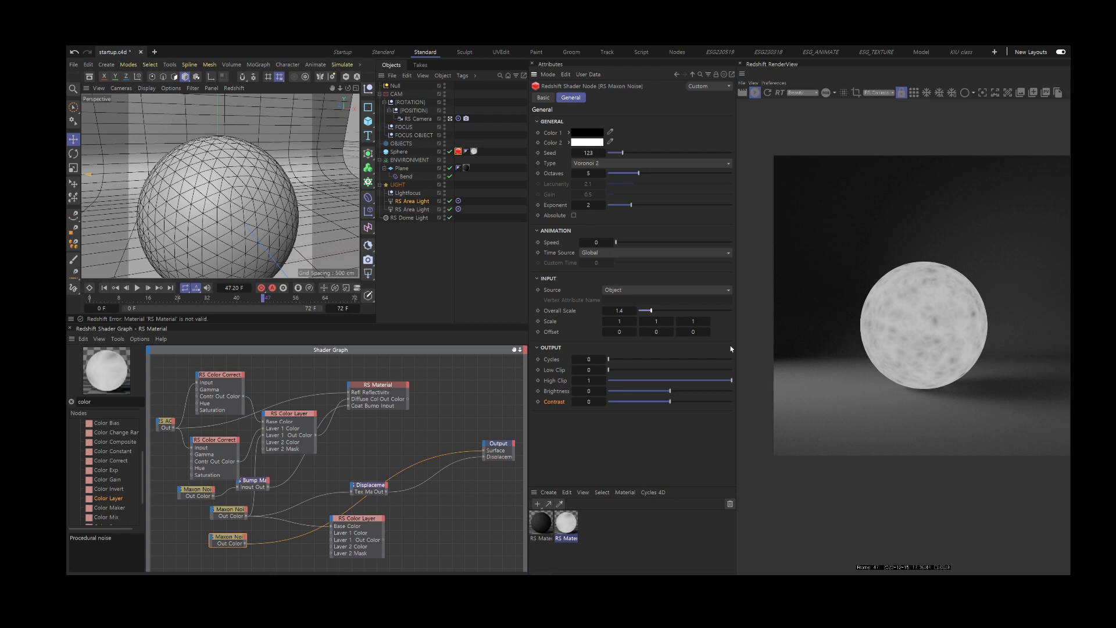
# Switch the duplicated noise's type to Stupl and connect its Out Color to Layer 1 Color of the lower RS Color Layer.
pyautogui.click(616, 163)
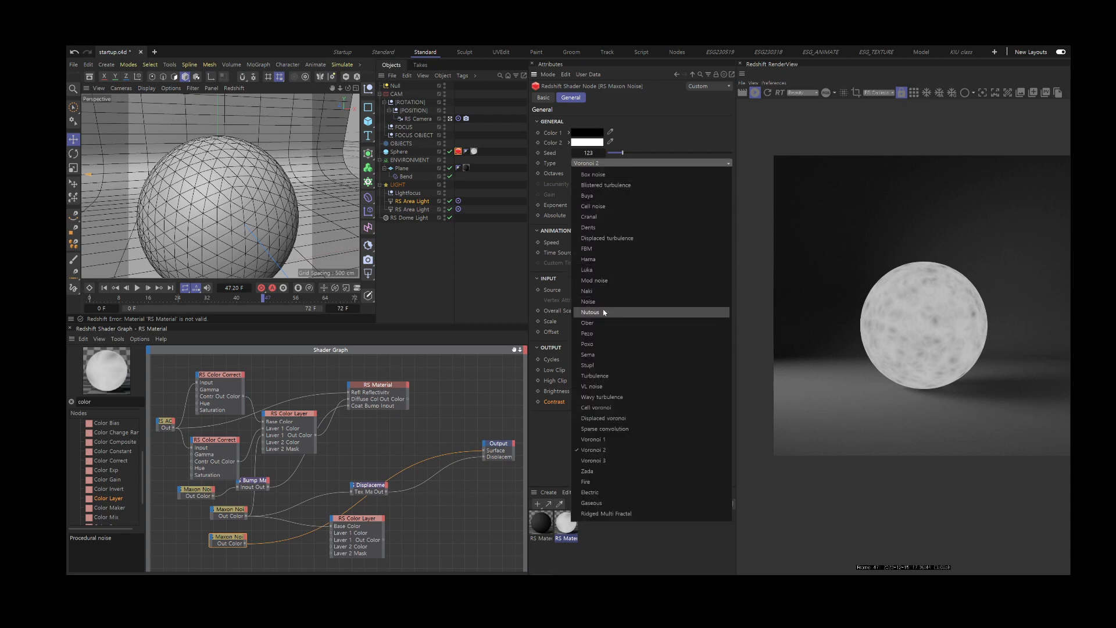
pyautogui.click(599, 365)
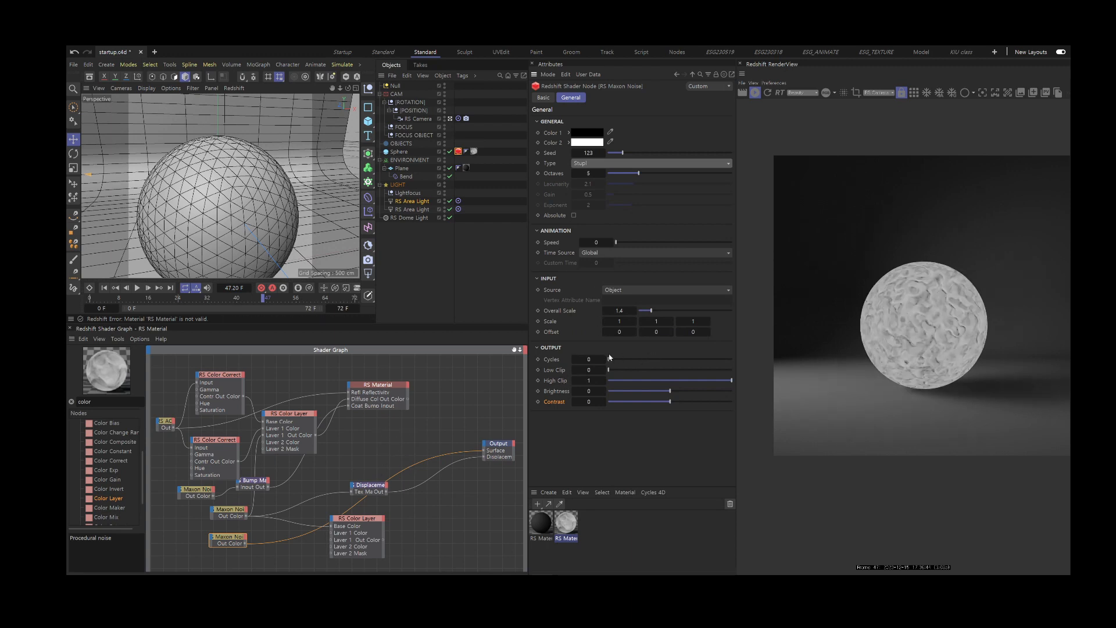
pyautogui.click(230, 508)
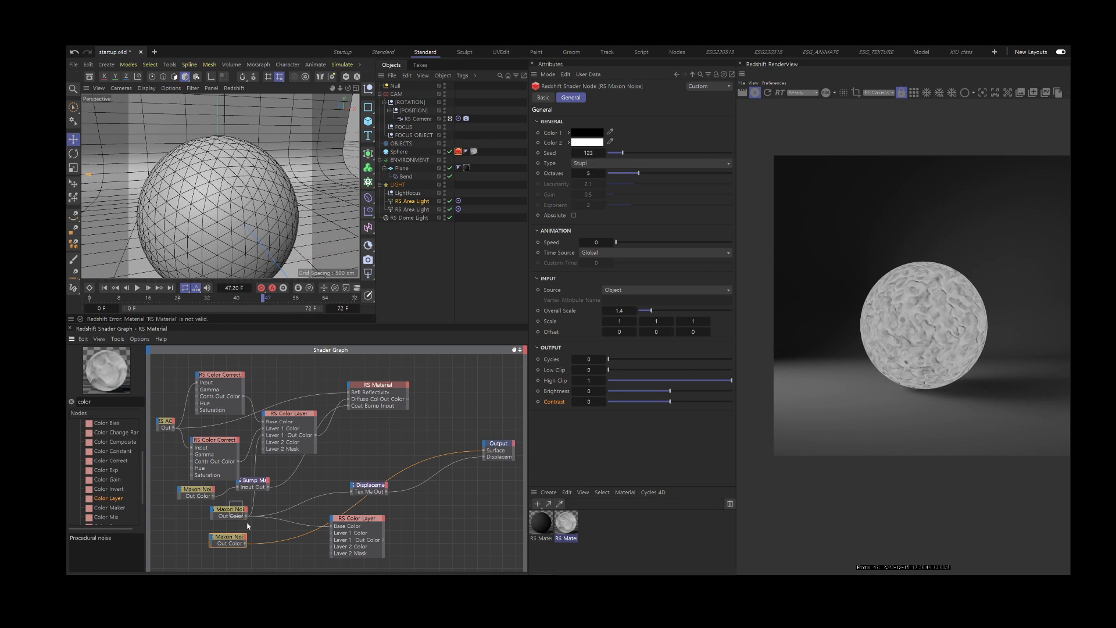
pyautogui.moveTo(246, 545); pyautogui.dragTo(332, 537)
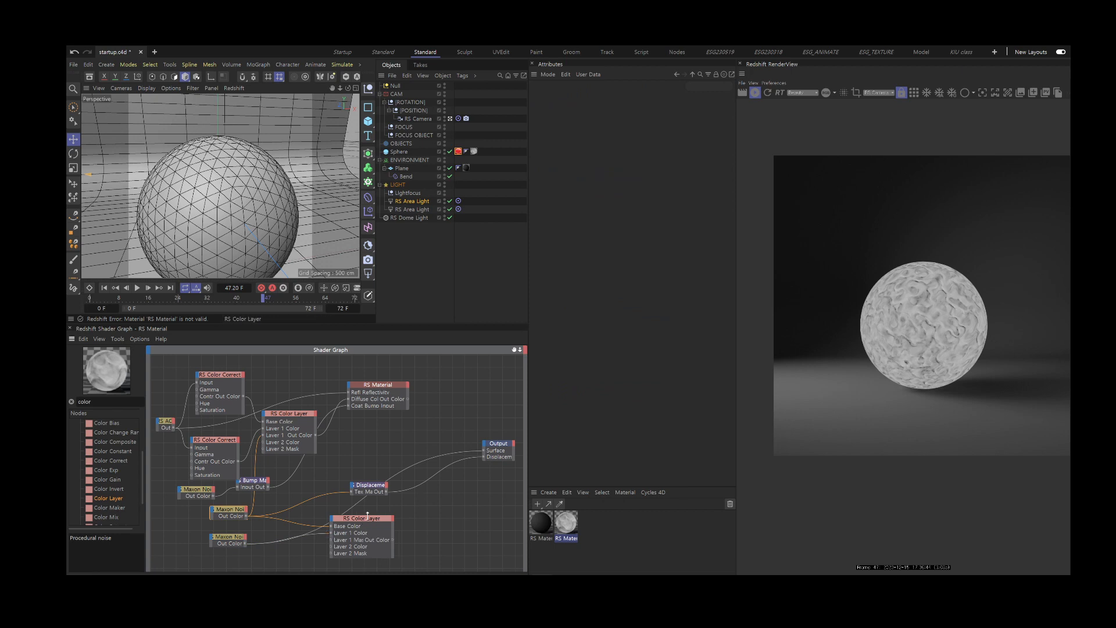
# Enable Layer 1 of the lower RS Color Layer, try Add and Multiply blending, and connect its Out Color to the Output's Surface.
pyautogui.click(366, 534)
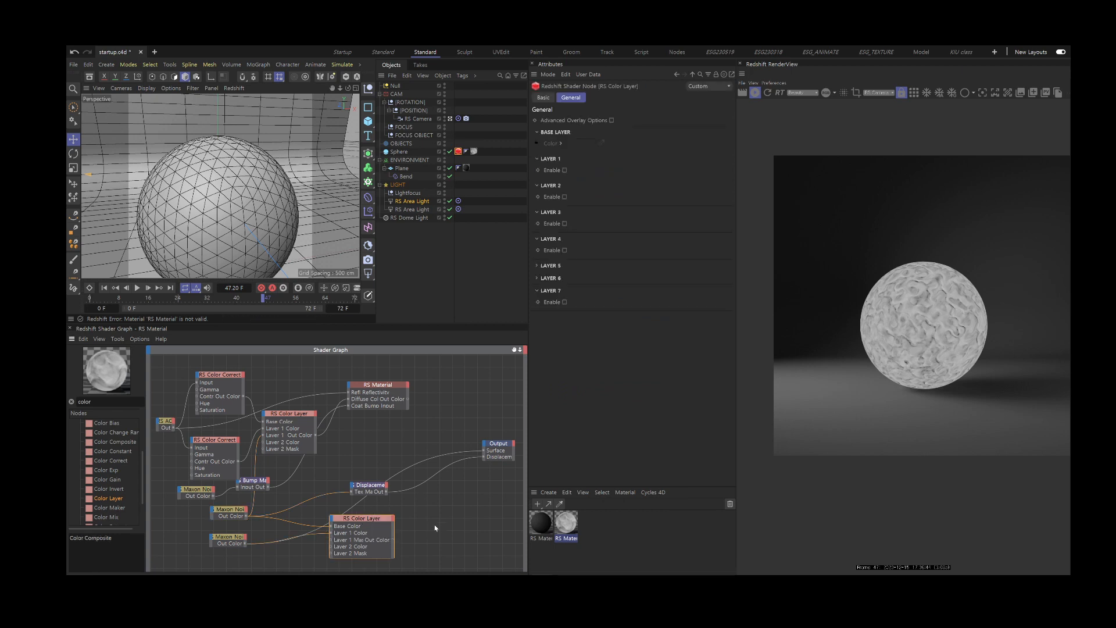
pyautogui.click(565, 170)
pyautogui.click(590, 202)
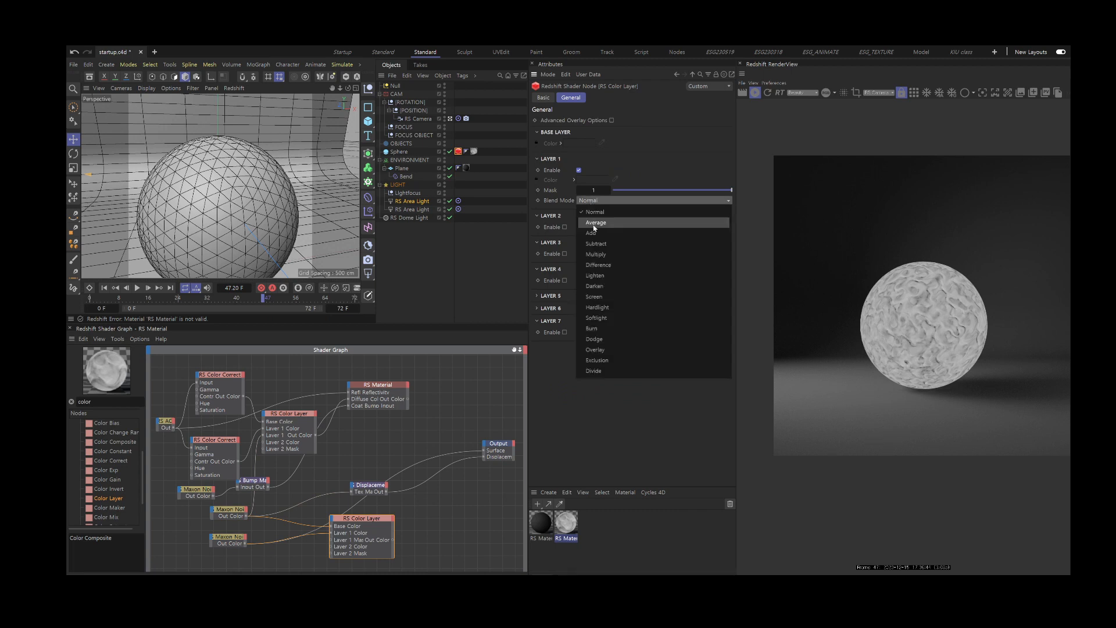
pyautogui.click(590, 228)
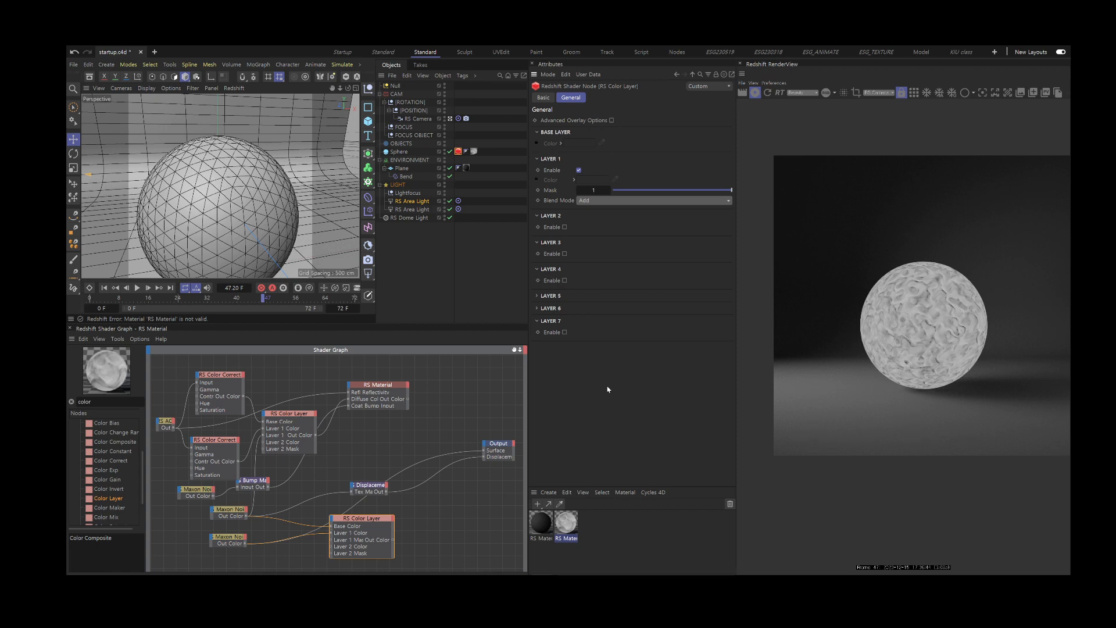
pyautogui.click(595, 200)
pyautogui.click(599, 250)
pyautogui.moveTo(394, 541); pyautogui.dragTo(483, 450)
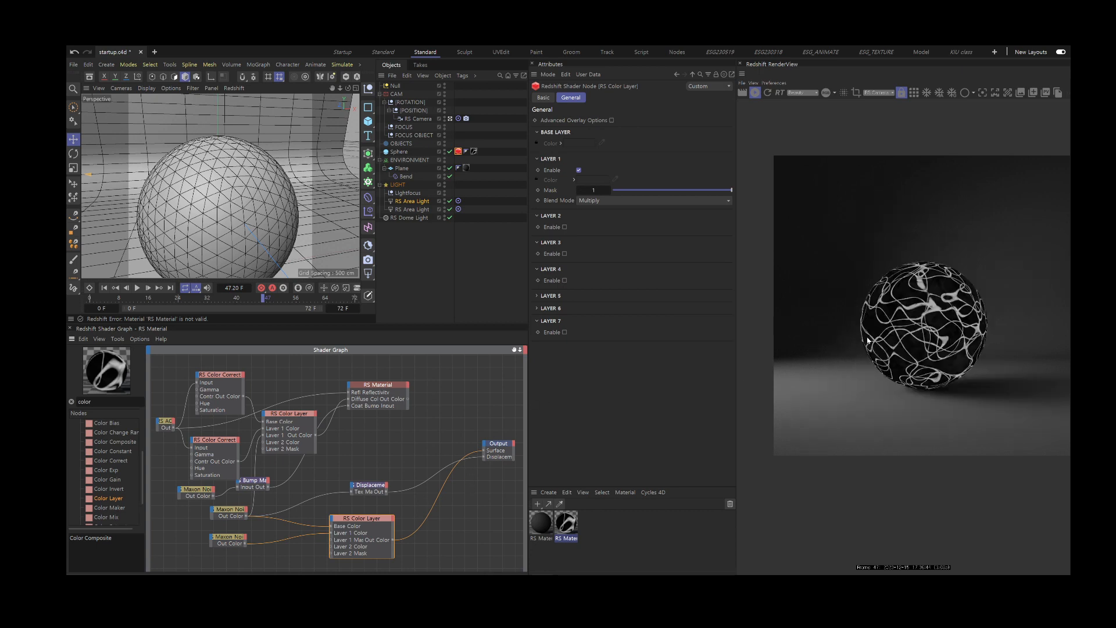
# Try the Add blend mode for the Color Layer's Layer 1 and settle on Average.
pyautogui.click(611, 205)
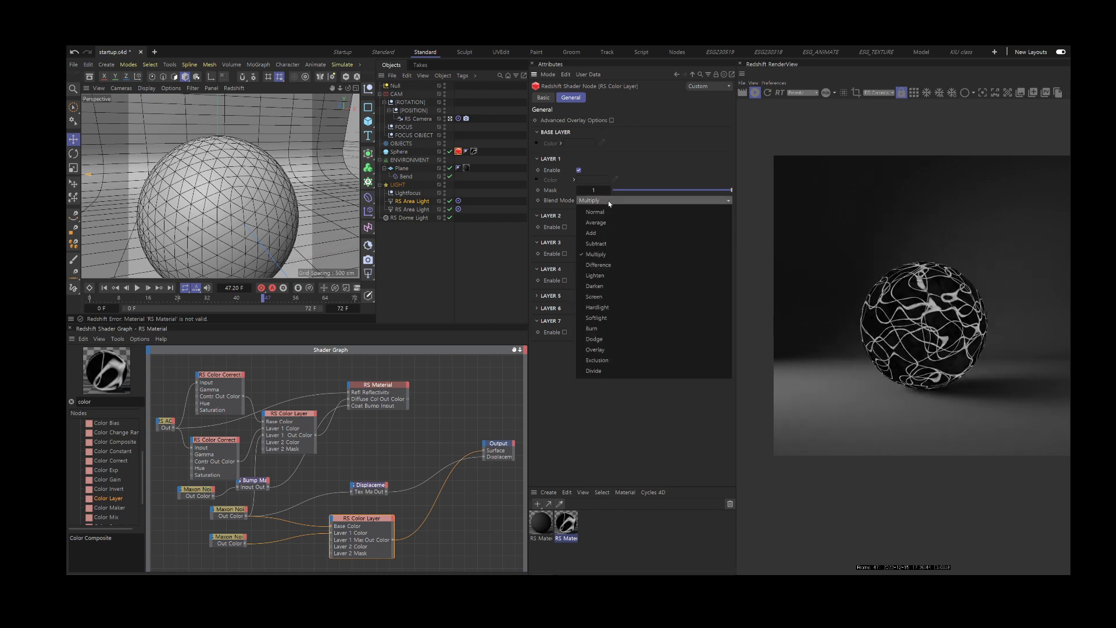
pyautogui.click(616, 236)
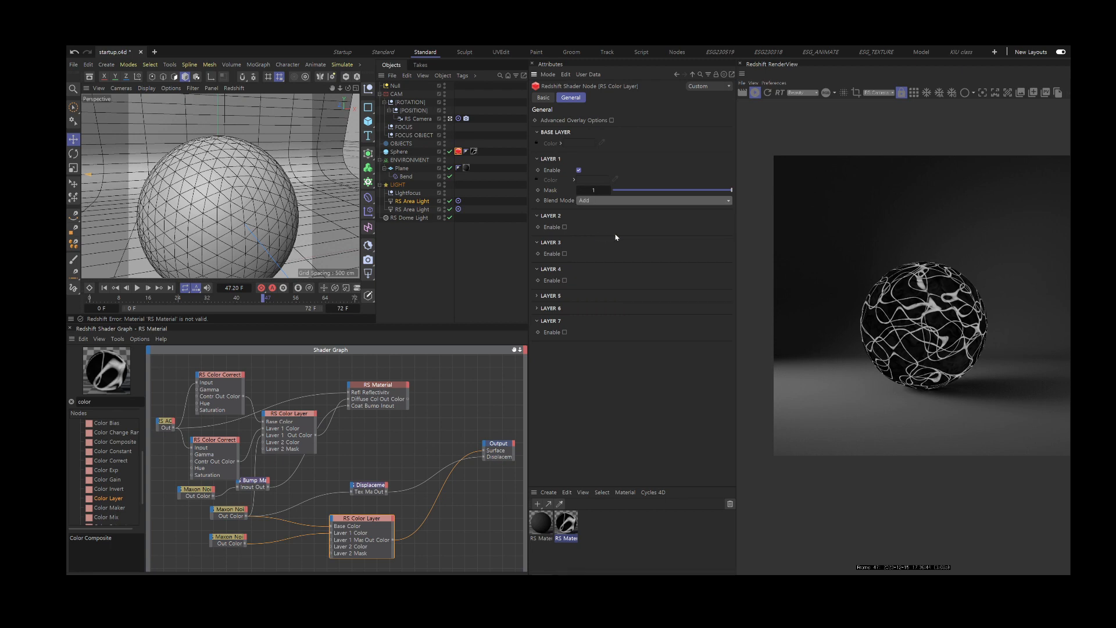
pyautogui.click(618, 201)
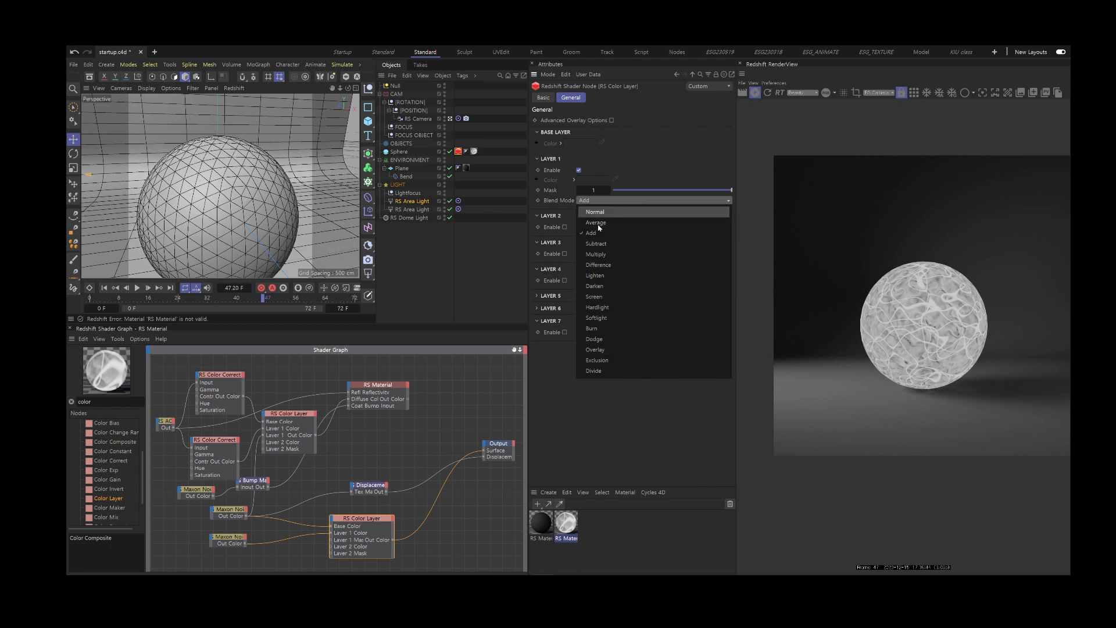
pyautogui.click(596, 222)
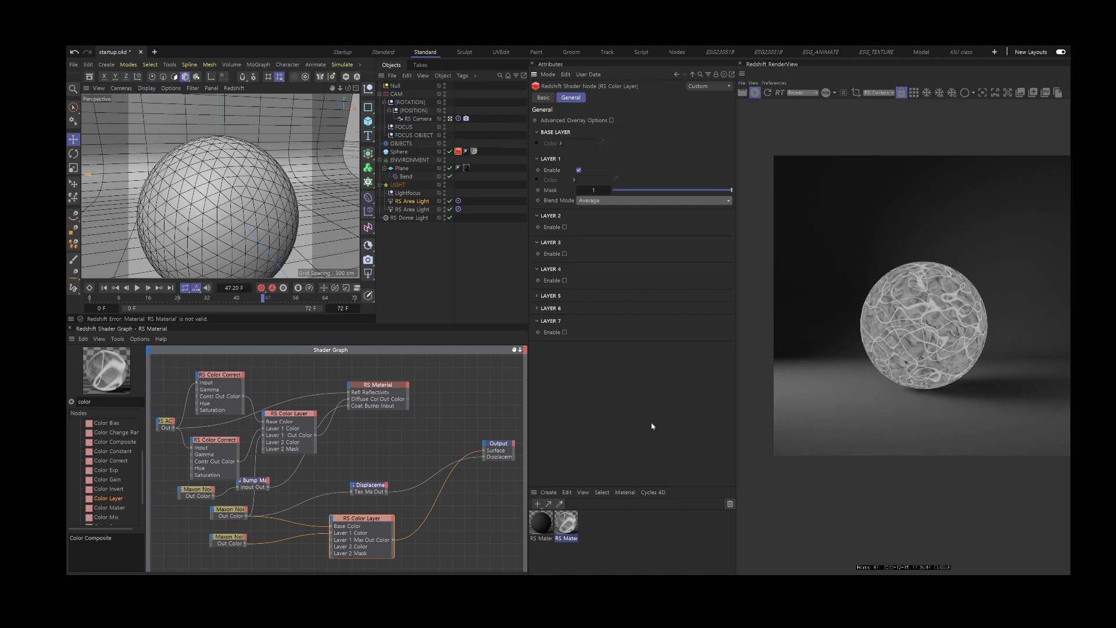
# Raise the Stupl noise's output Brightness to 0.278 and Contrast to 0.284.
pyautogui.click(228, 537)
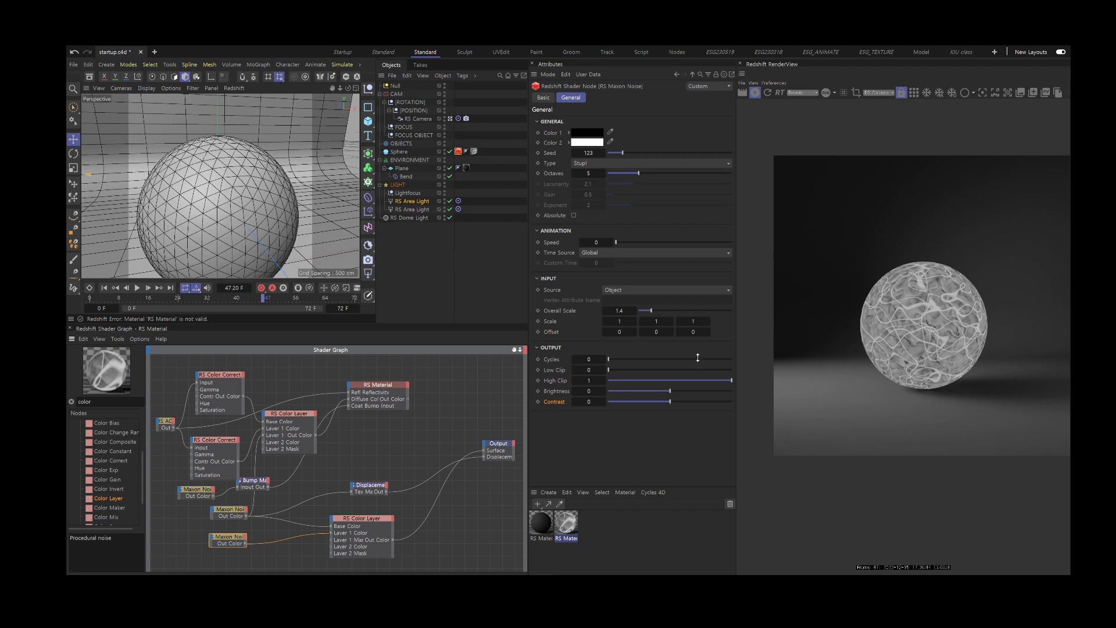
pyautogui.moveTo(672, 401); pyautogui.dragTo(686, 402)
pyautogui.moveTo(674, 392); pyautogui.dragTo(687, 392)
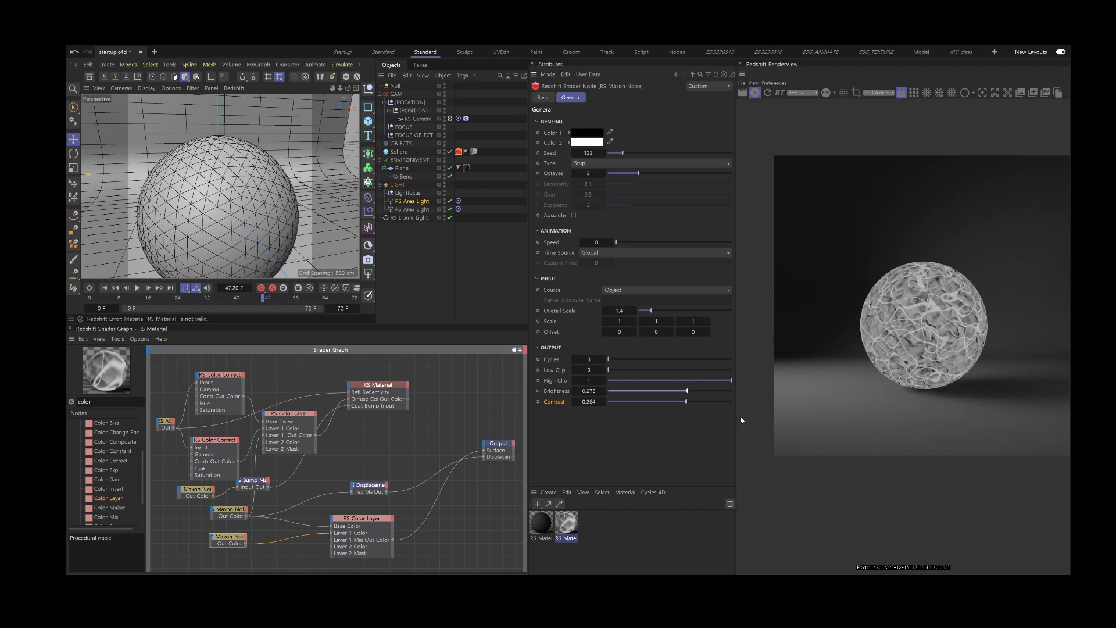
pyautogui.click(688, 403)
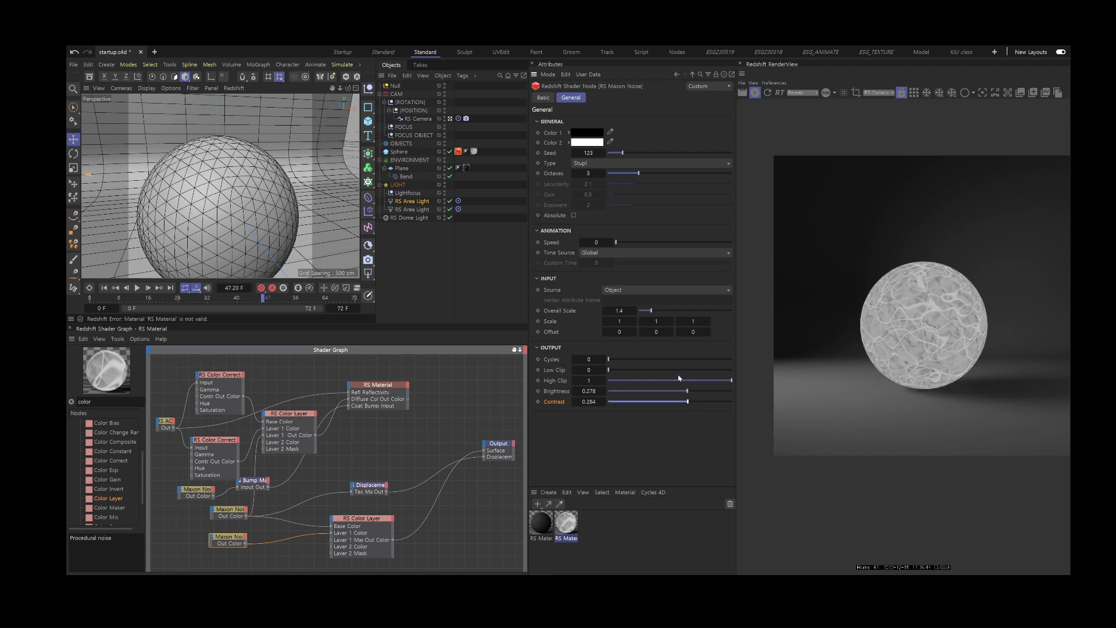
# Try Difference, Subtract and Softlight as the lower Color Layer's Layer 1 blend mode and return to Average.
pyautogui.click(387, 520)
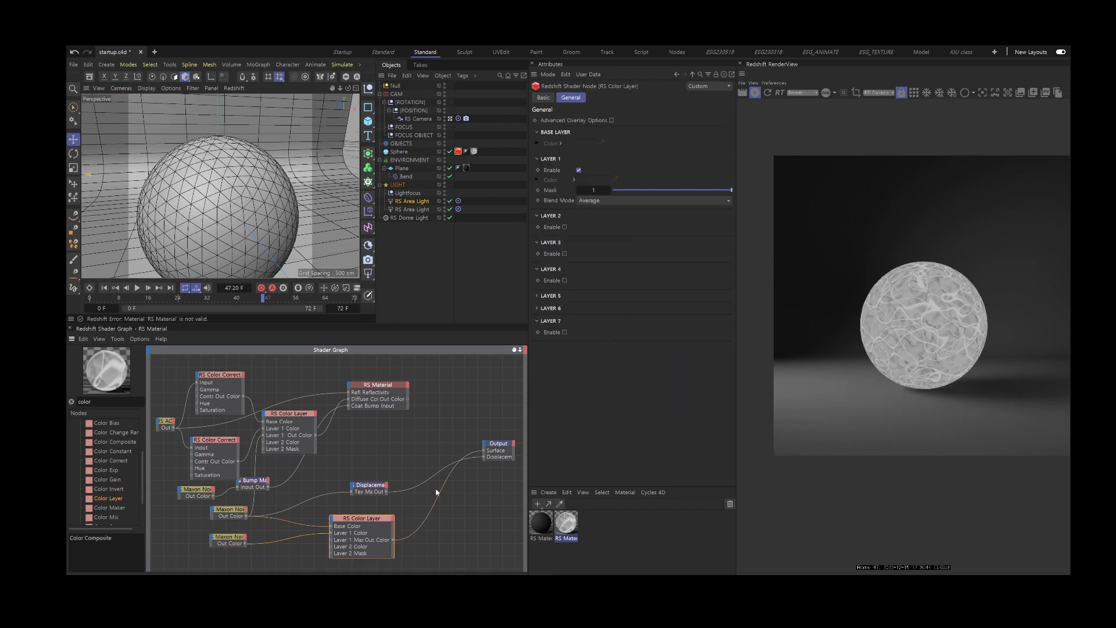
pyautogui.click(613, 201)
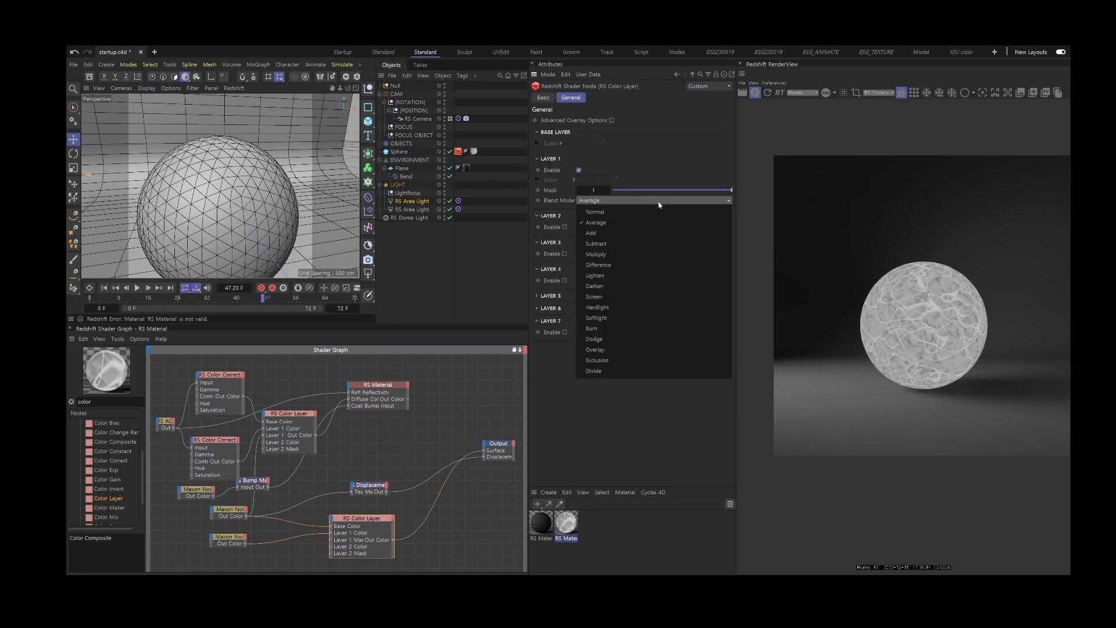
pyautogui.click(598, 266)
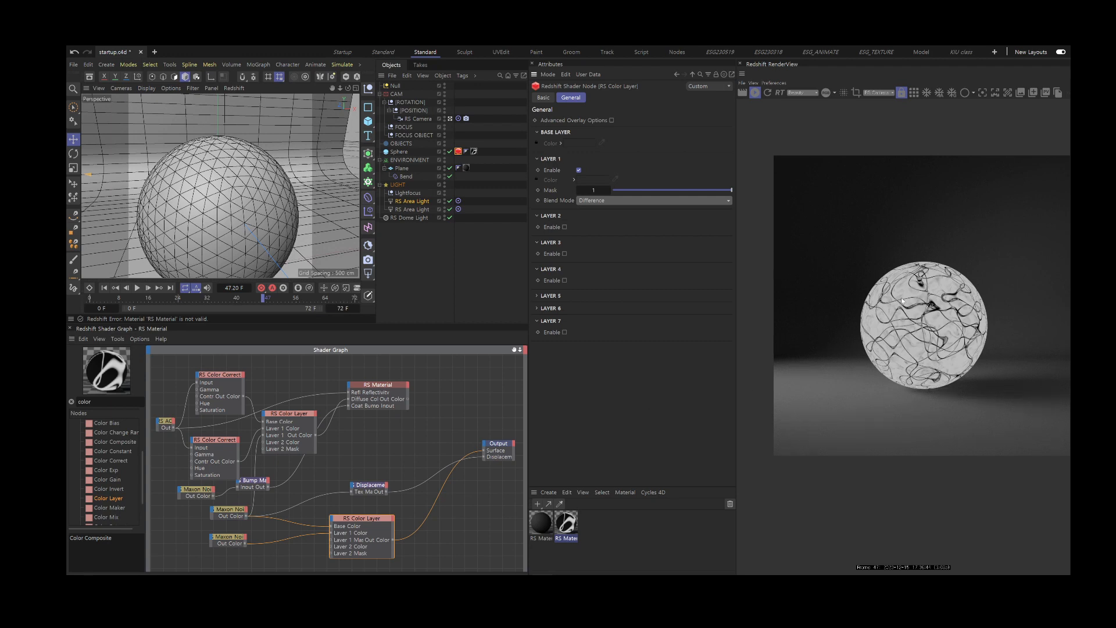
pyautogui.click(633, 203)
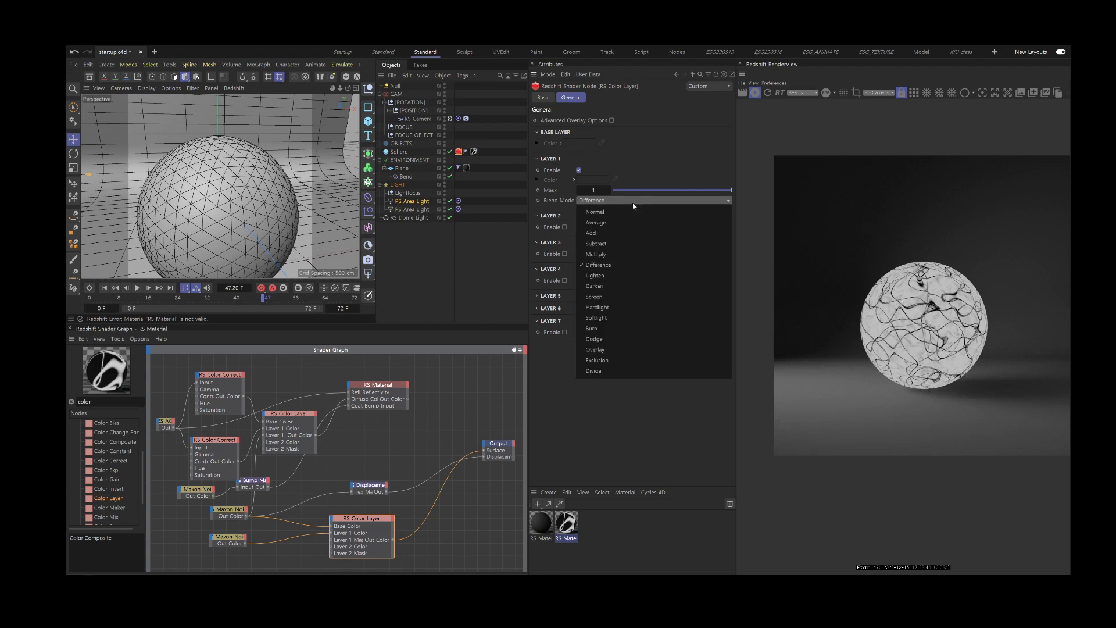
pyautogui.click(605, 249)
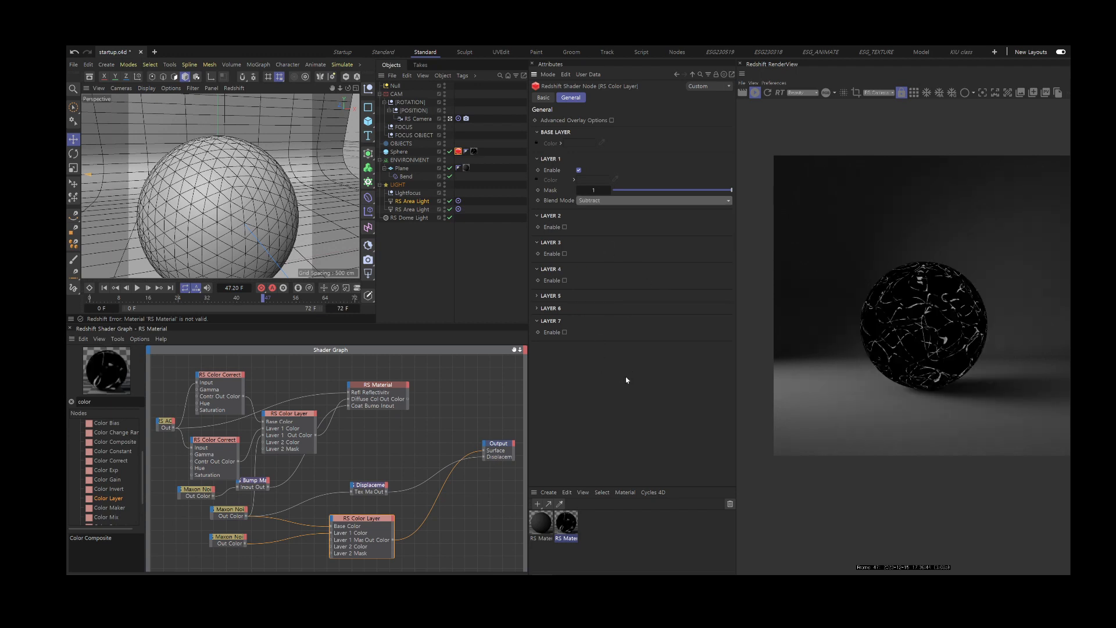
pyautogui.click(617, 200)
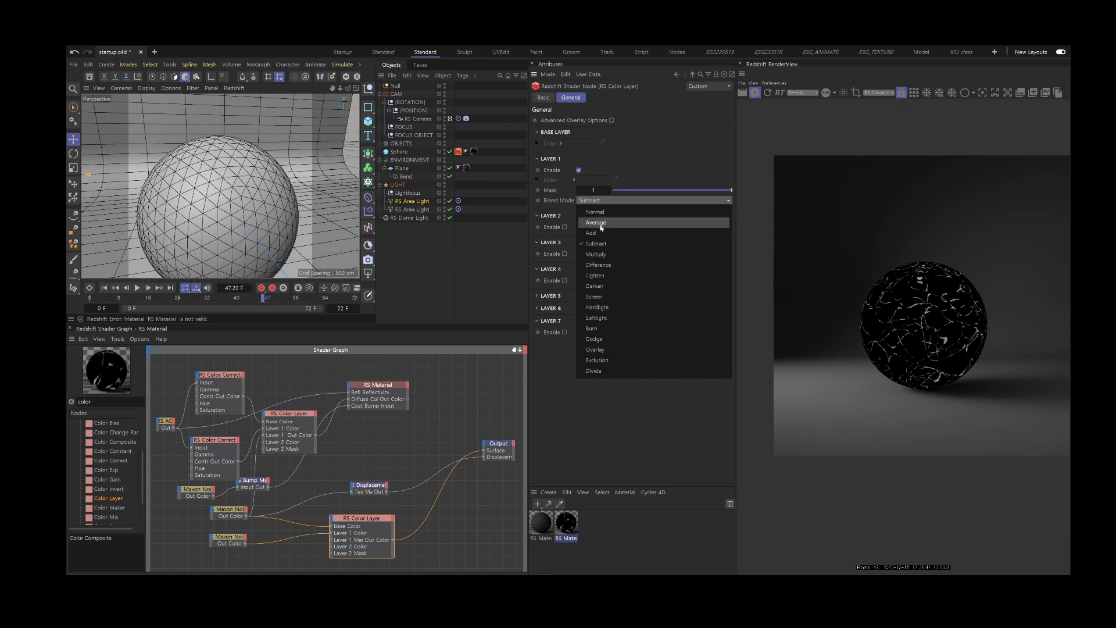
pyautogui.click(598, 317)
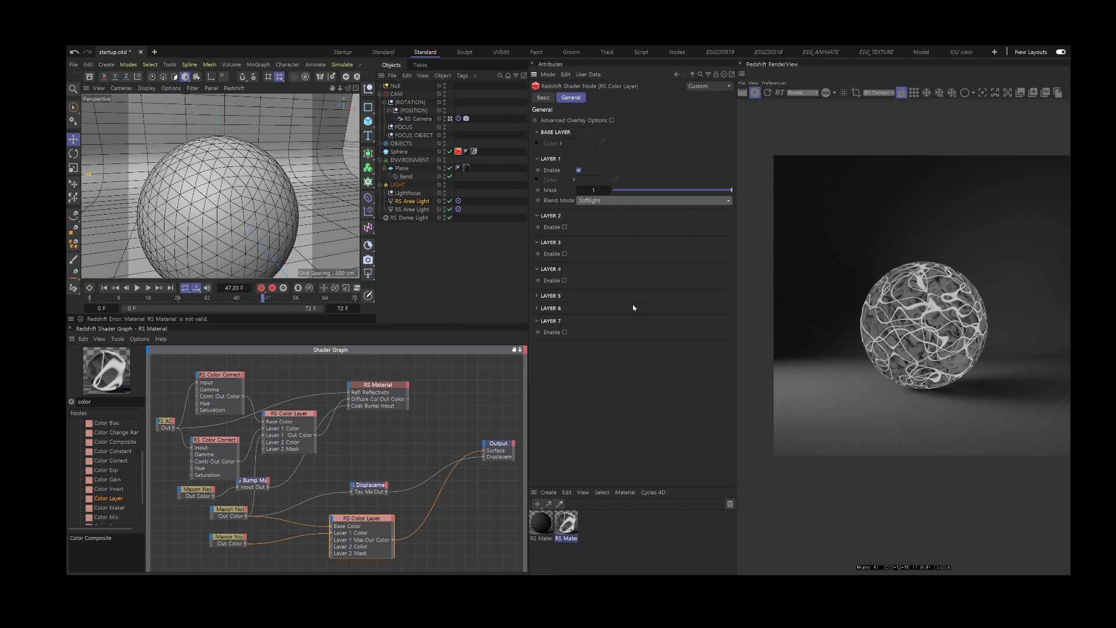
pyautogui.click(611, 200)
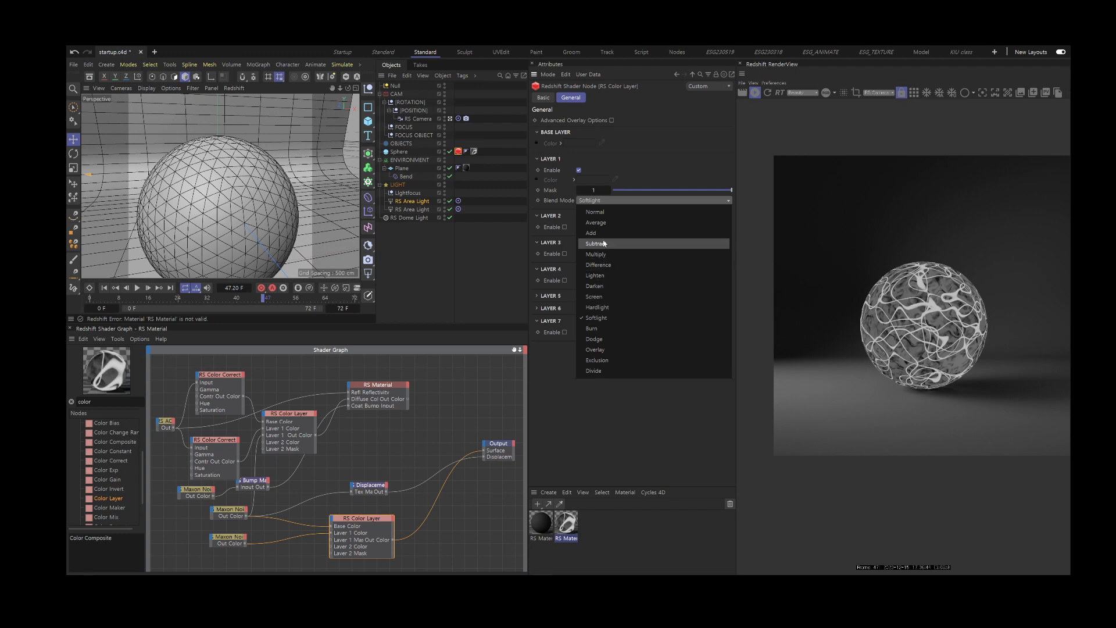
pyautogui.click(598, 223)
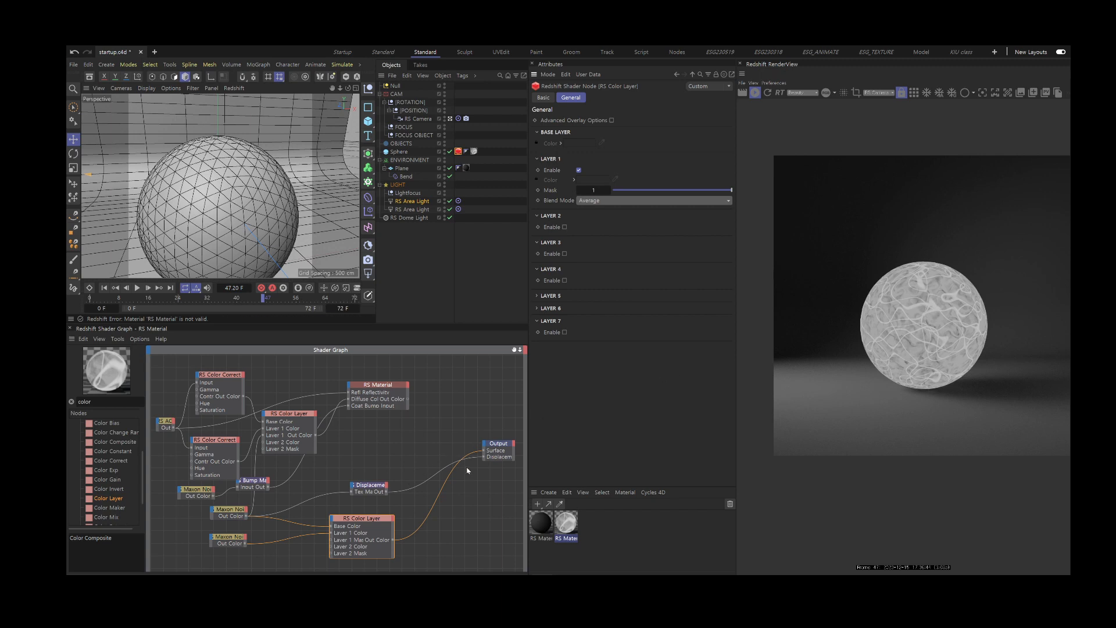
# Reconnect the RS Material's Out Color to the Output's Surface.
pyautogui.click(220, 543)
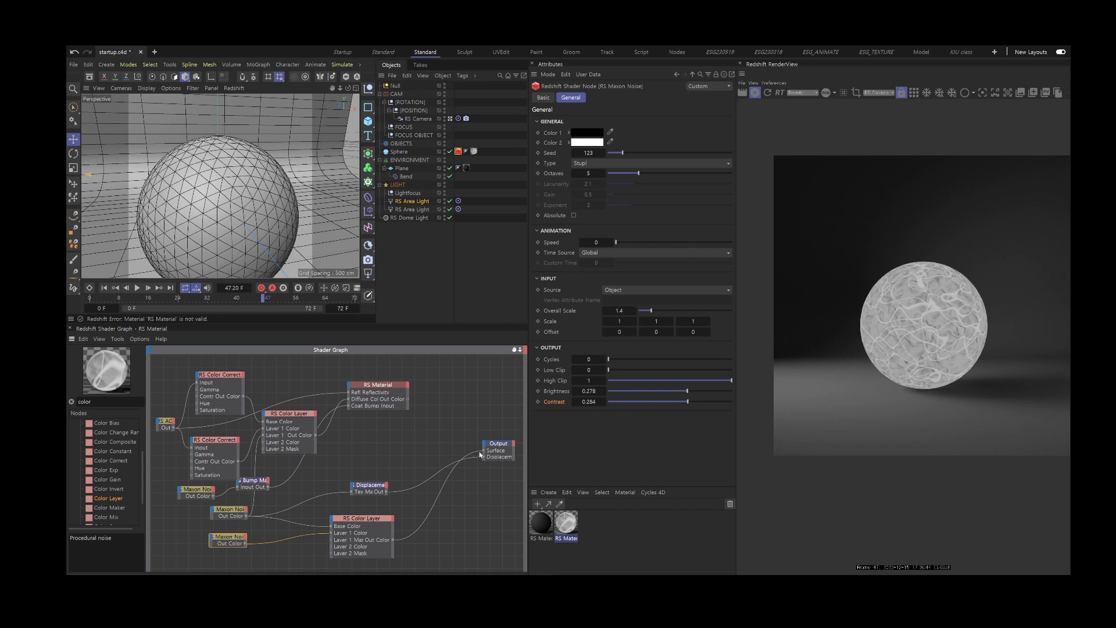
pyautogui.click(368, 385)
pyautogui.hotkey('ctrl', 'z')
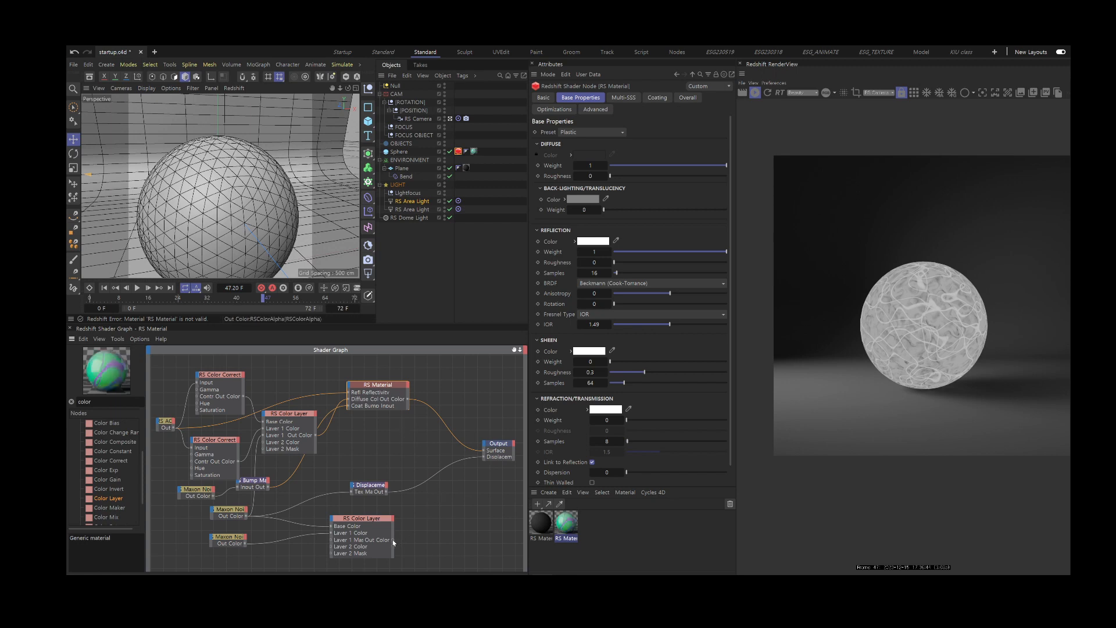
# Move the RS Displacement node closer to the Output and connect the lower RS Color Layer's Out Color to its Tex Map.
pyautogui.moveTo(393, 539); pyautogui.dragTo(426, 485)
pyautogui.click(371, 485)
pyautogui.moveTo(393, 540); pyautogui.dragTo(407, 492)
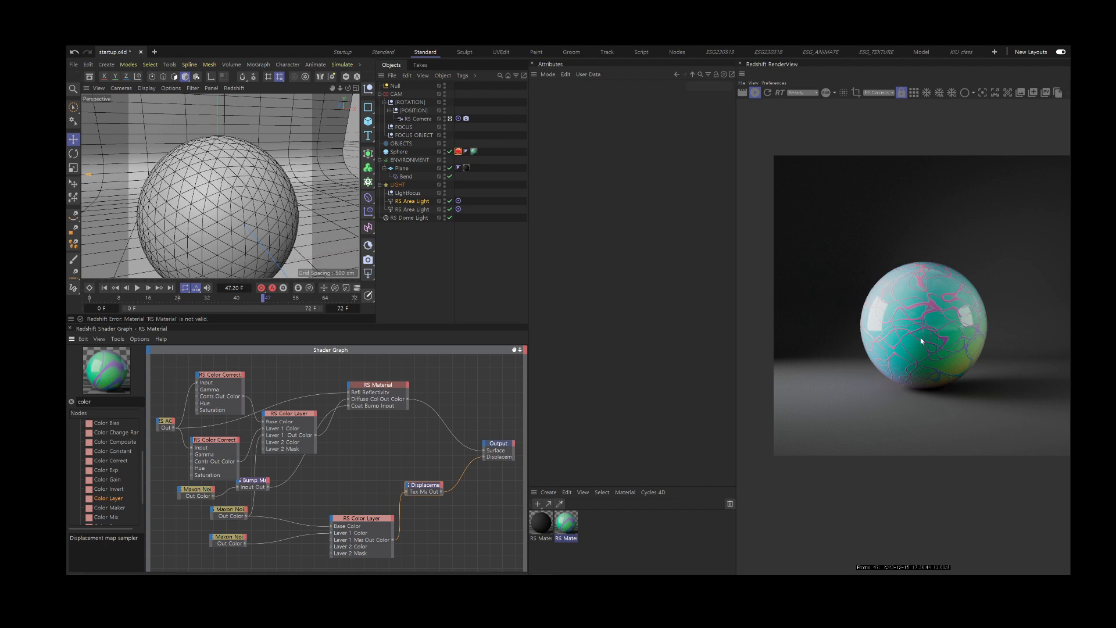
# Examine the rendered sphere up close and review the sphere's Redshift tessellation and displacement settings and the RS Displacement node's settings.
pyautogui.scroll(2, 922, 341)
pyautogui.scroll(1, 925, 342)
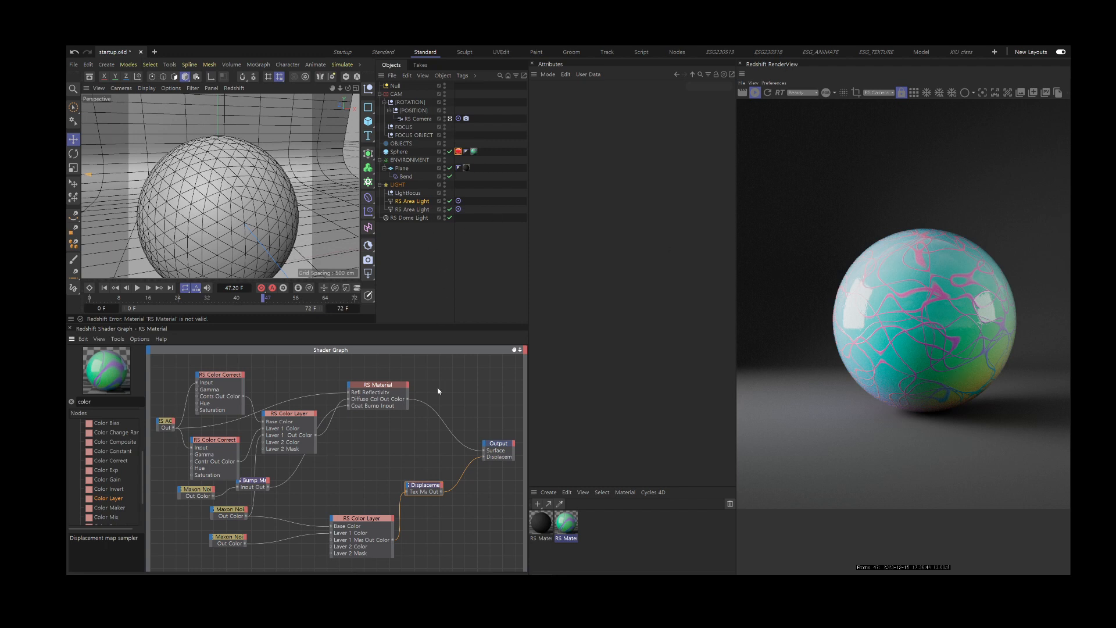
pyautogui.click(406, 411)
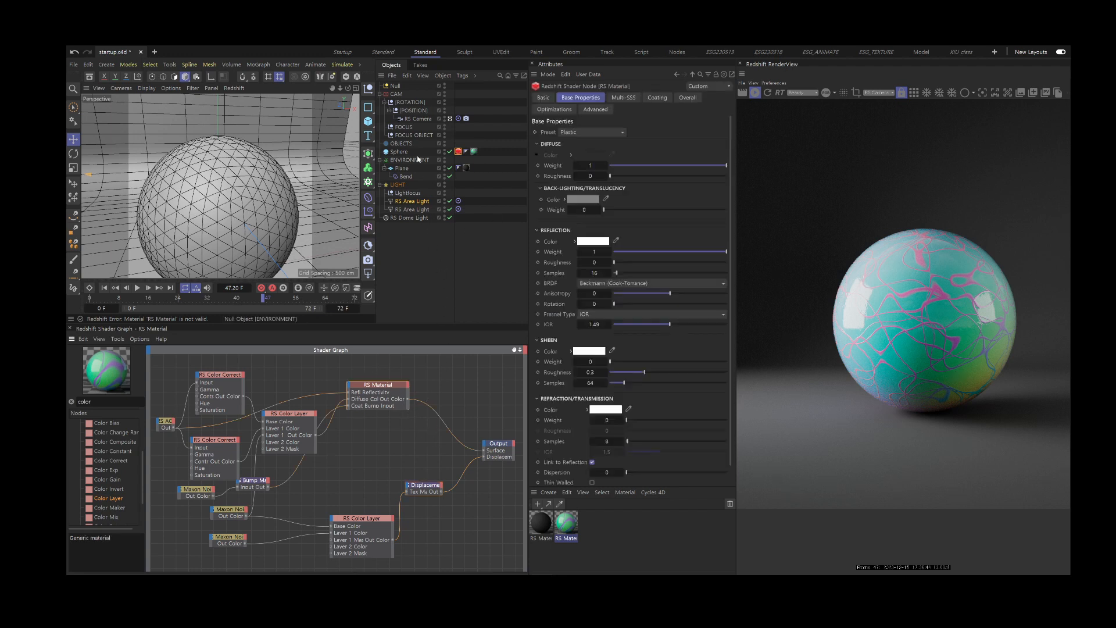
pyautogui.click(458, 152)
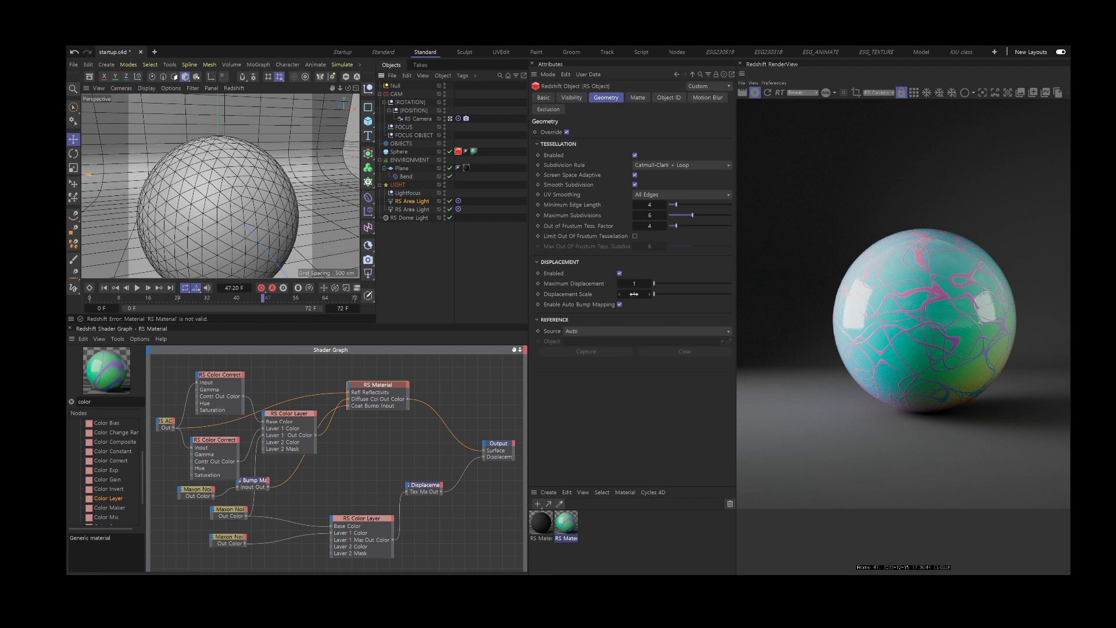
pyautogui.click(418, 487)
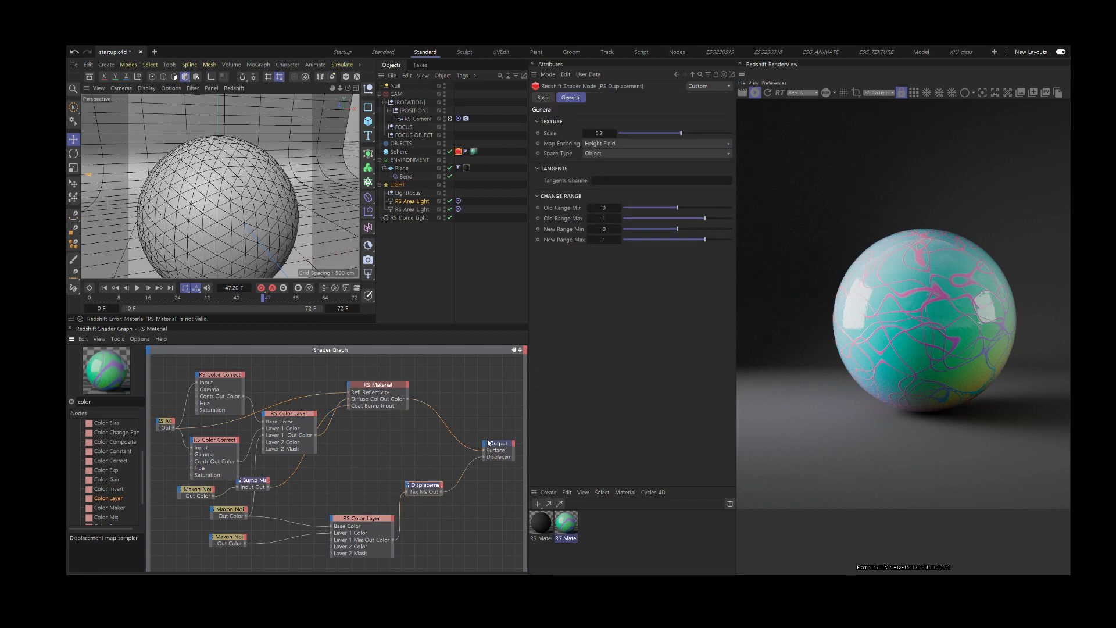
# Try a Scale of 2 on the RS Displacement node.
pyautogui.click(607, 135)
pyautogui.write('2')
pyautogui.press('Return')
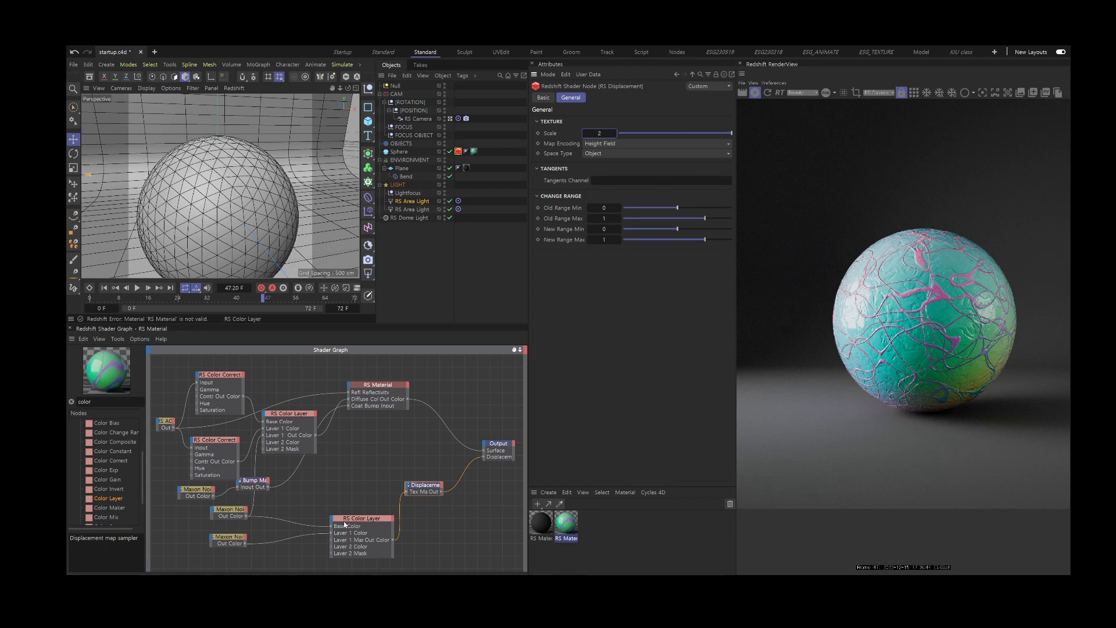
# Preview the Stupl Maxon Noise and the lower RS Color Layer on the Output's Surface, and restore the RS Material there.
pyautogui.click(243, 543)
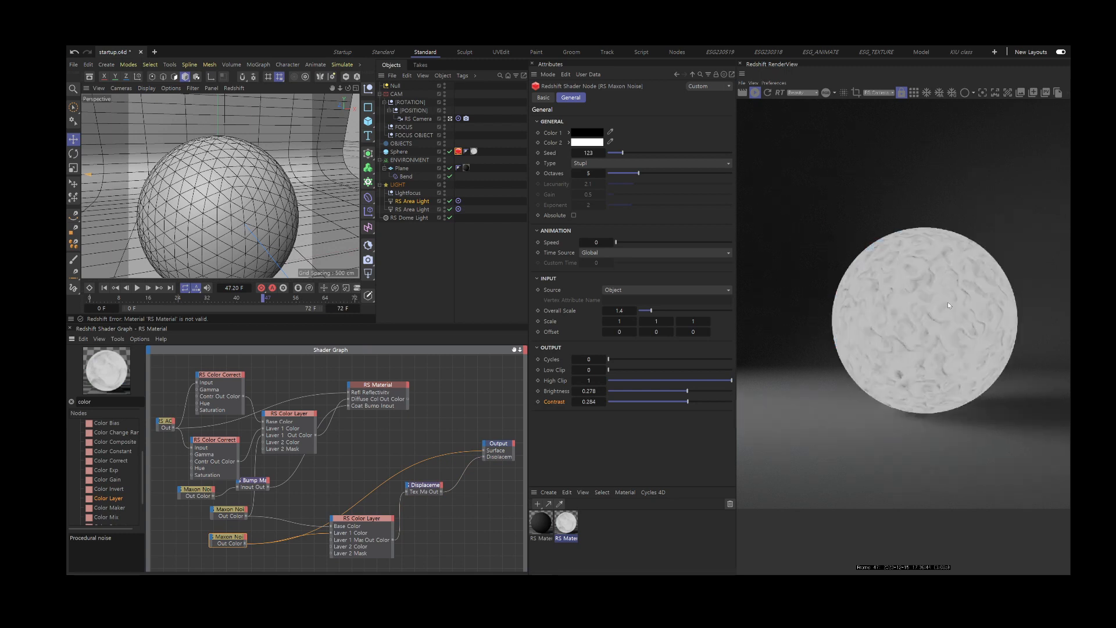
pyautogui.click(368, 522)
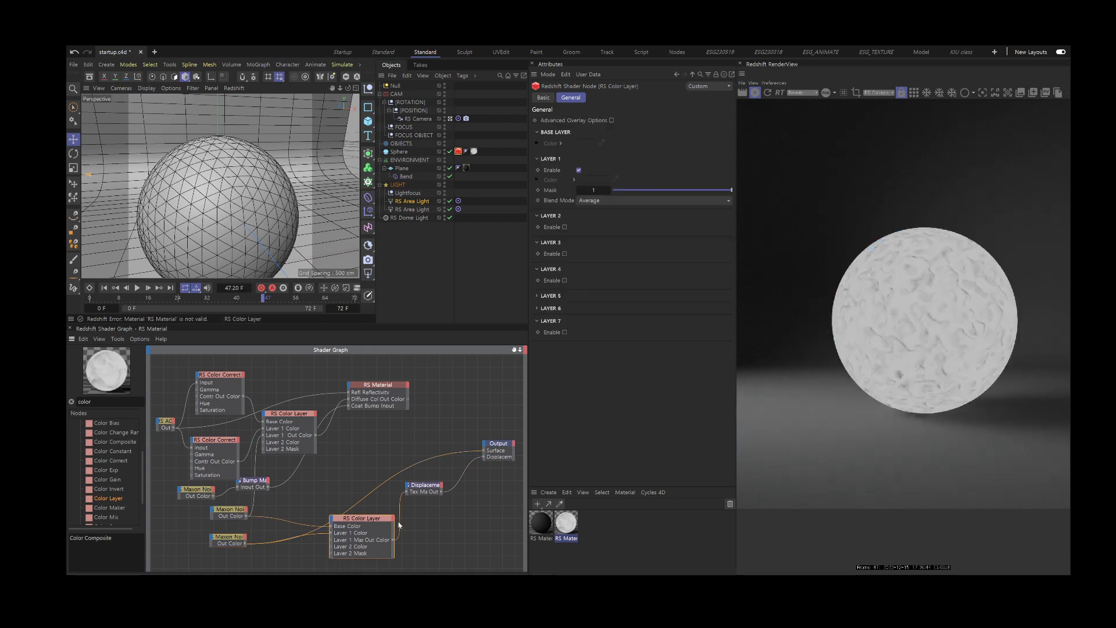
pyautogui.press('o')
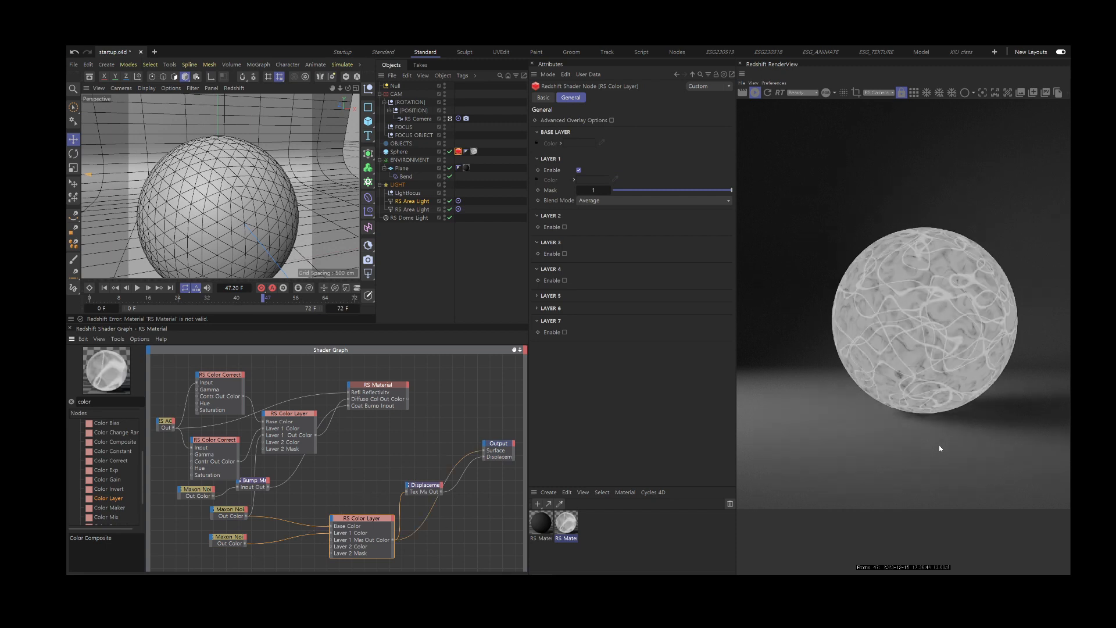
pyautogui.click(378, 385)
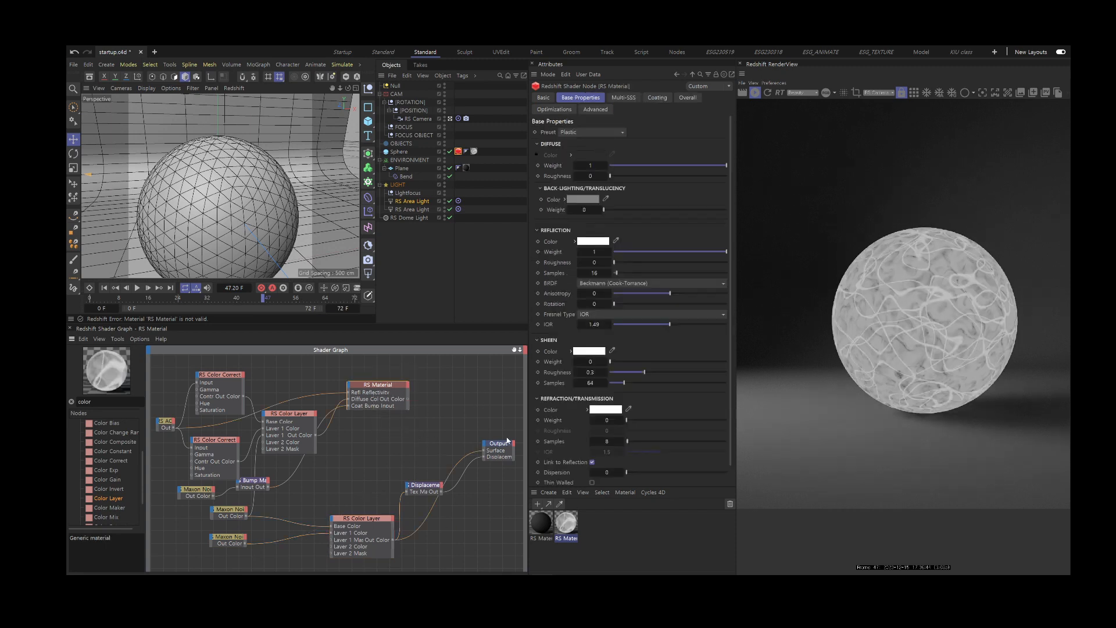
pyautogui.press('o')
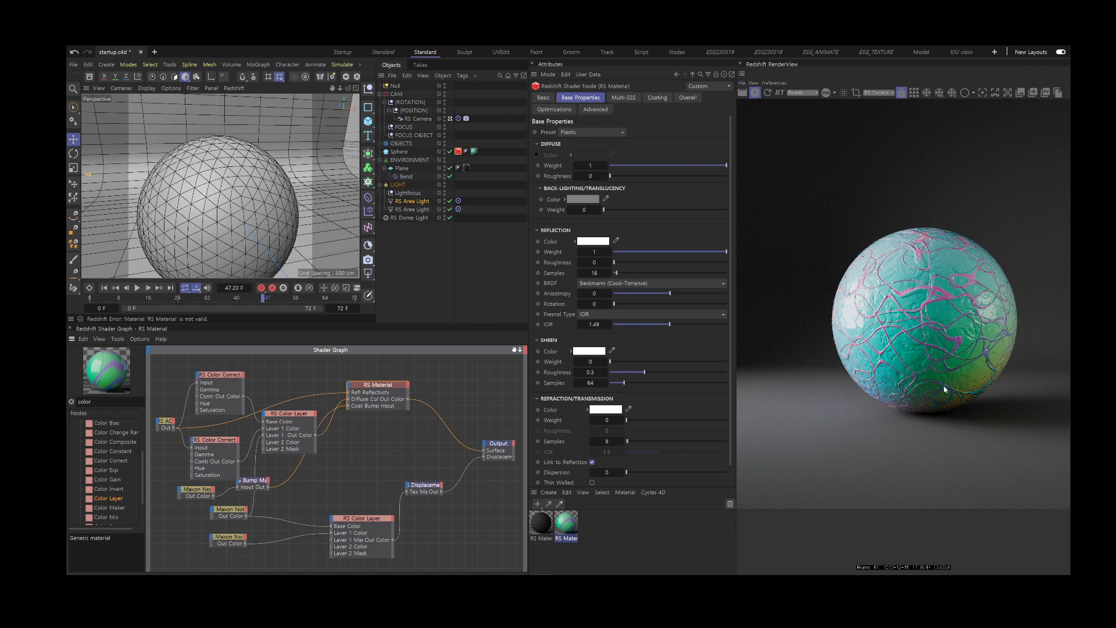
# Set the RS Displacement node's Scale to 1.
pyautogui.click(422, 490)
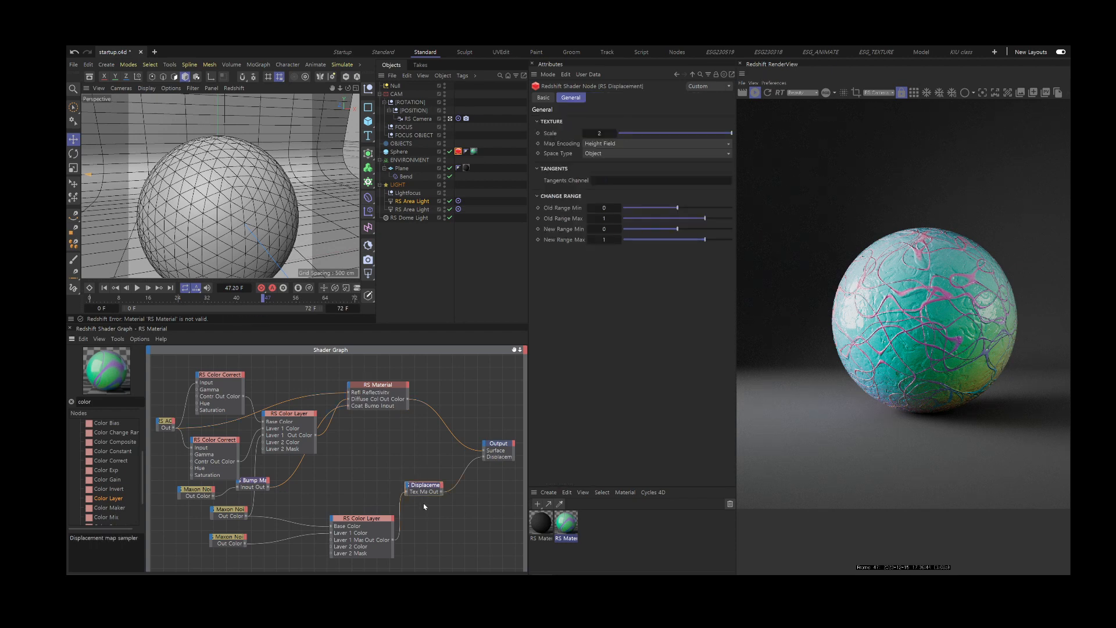
pyautogui.doubleClick(599, 133)
pyautogui.write('1')
pyautogui.press('Return')
# Set the Maximum Displacement to 10 and the Displacement Scale to 2 in the sphere's Redshift object settings.
pyautogui.click(458, 152)
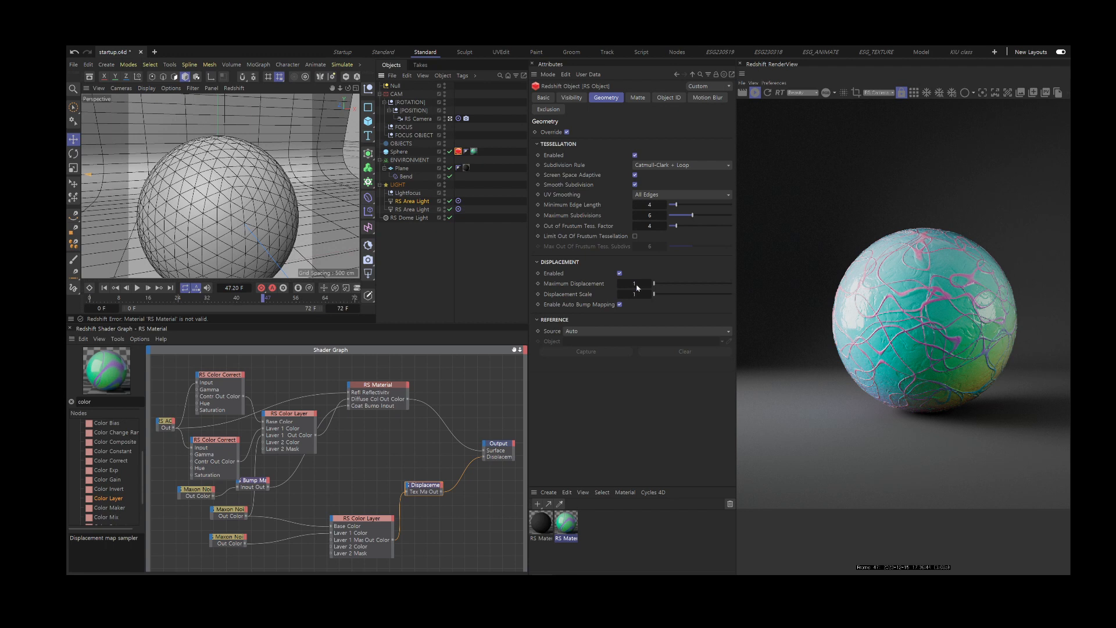
pyautogui.click(637, 284)
pyautogui.moveTo(407, 464); pyautogui.dragTo(430, 499)
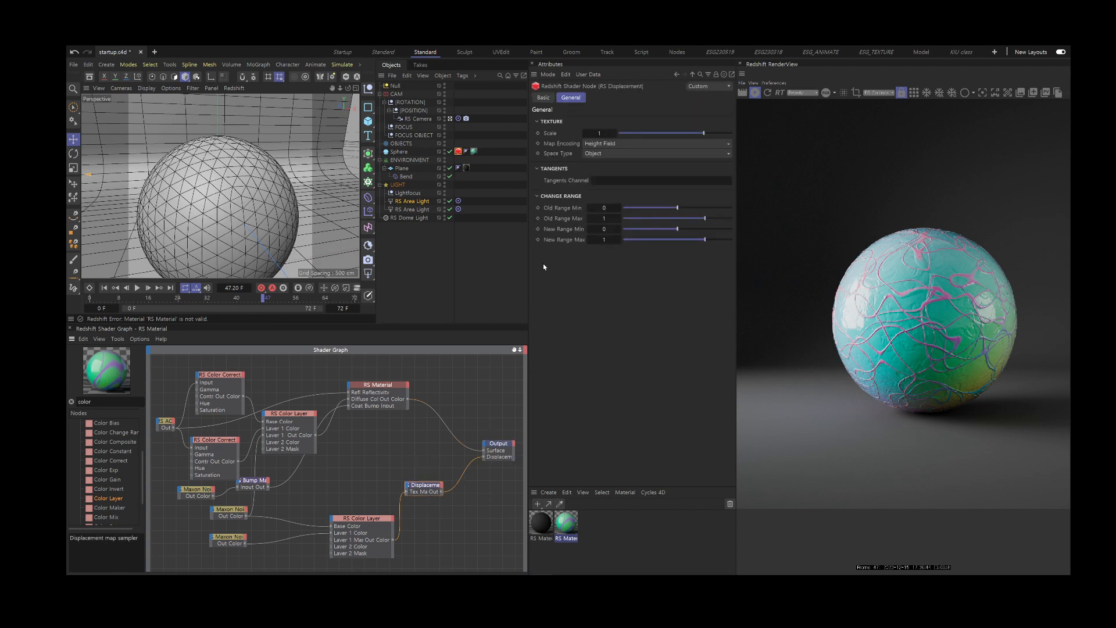
pyautogui.click(458, 152)
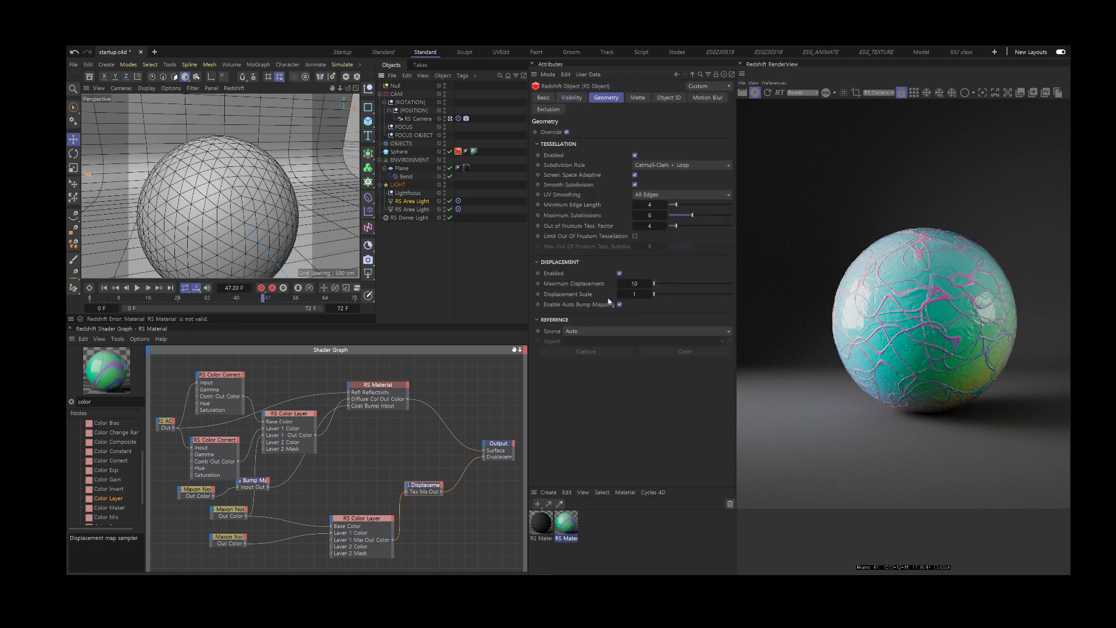
pyautogui.click(637, 294)
pyautogui.write('2')
pyautogui.click(621, 331)
pyautogui.click(652, 318)
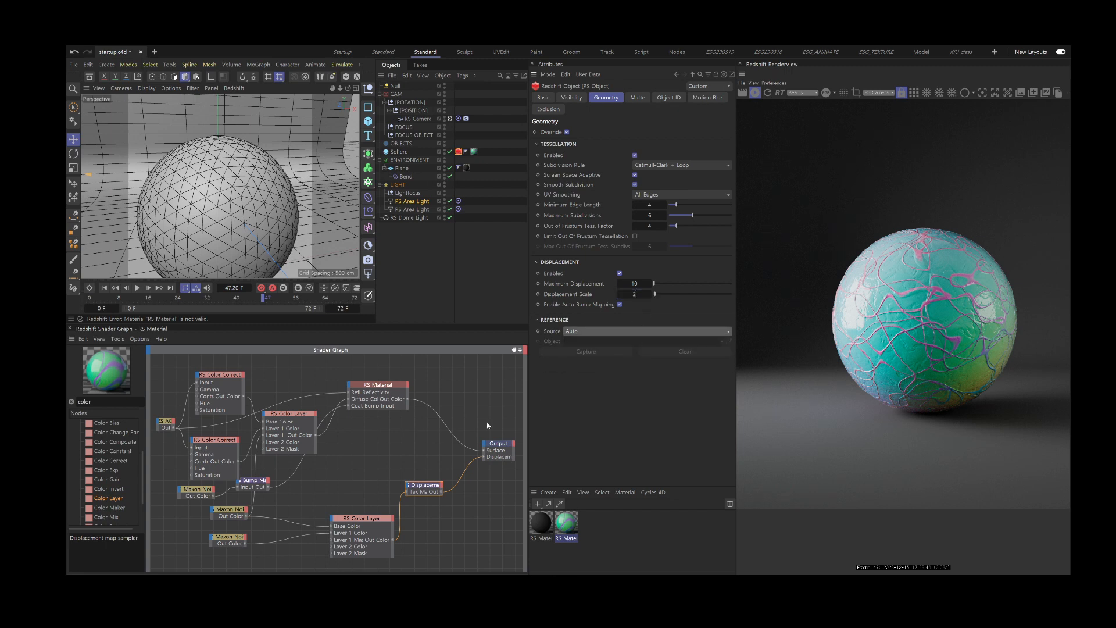
# Review the RS Displacement node's settings and the sphere's Redshift geometry settings, and select the two lower Maxon Noise nodes feeding the Color Layer.
pyautogui.moveTo(343, 492); pyautogui.dragTo(426, 466)
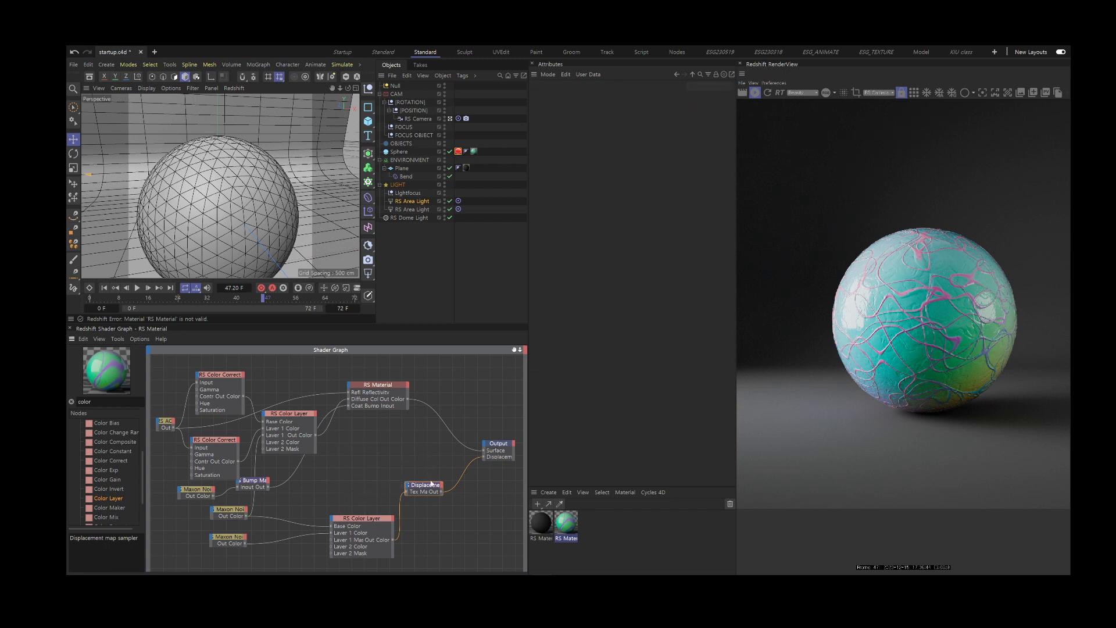
pyautogui.click(425, 487)
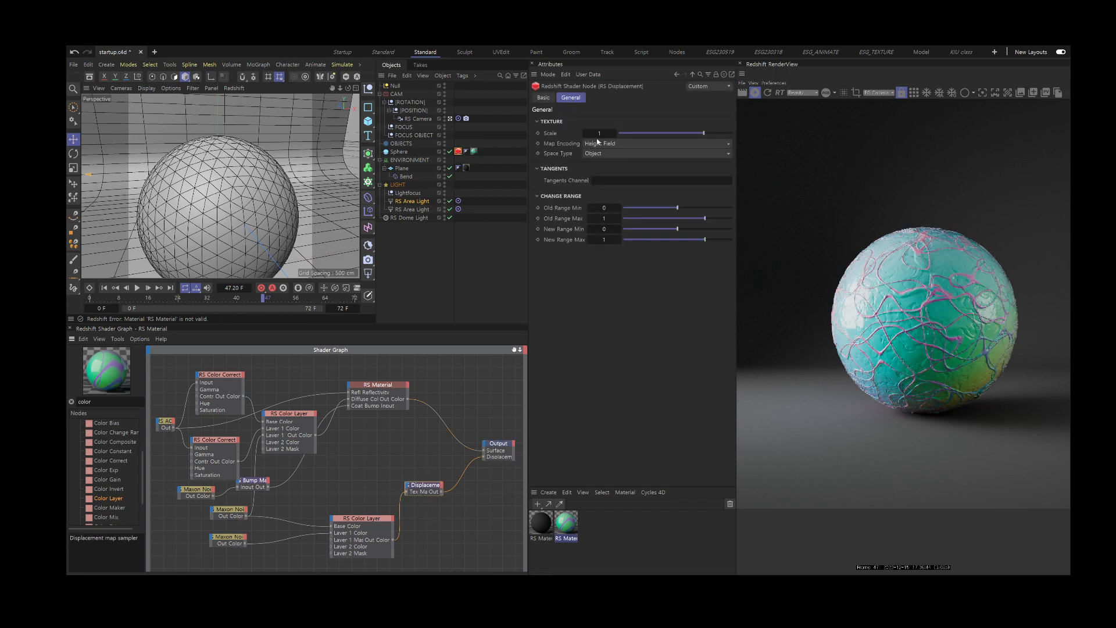
pyautogui.click(460, 152)
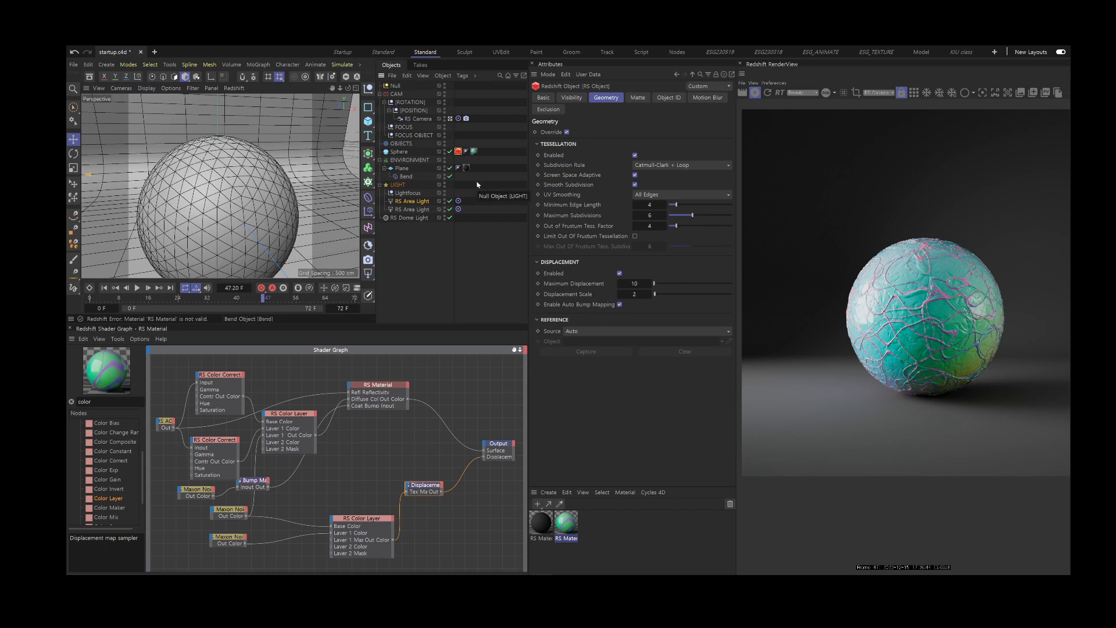
pyautogui.moveTo(175, 516); pyautogui.dragTo(293, 547)
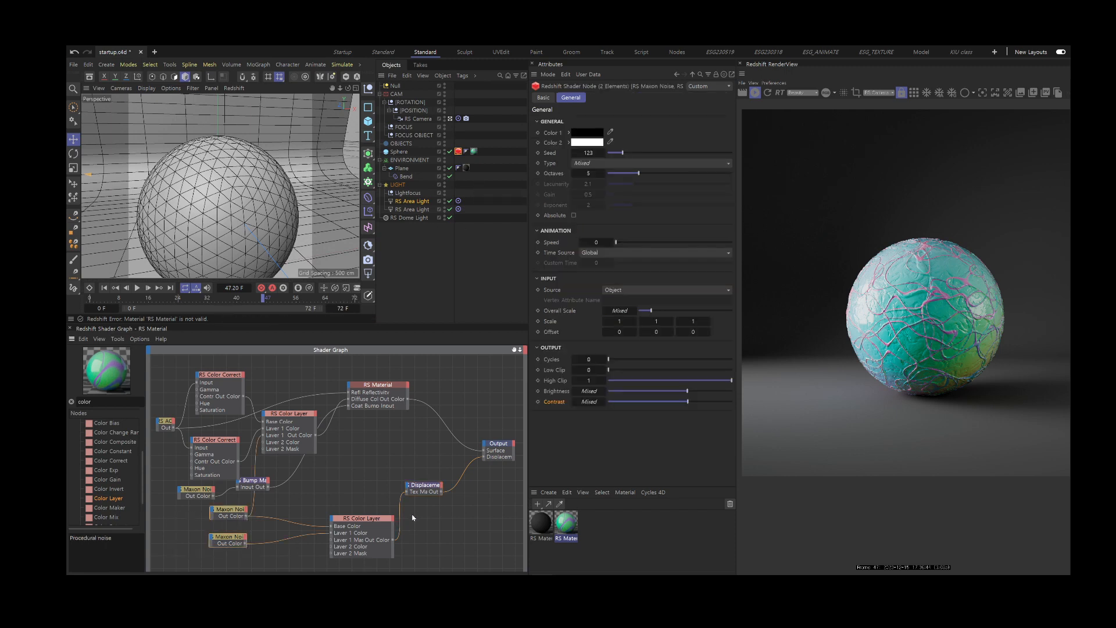